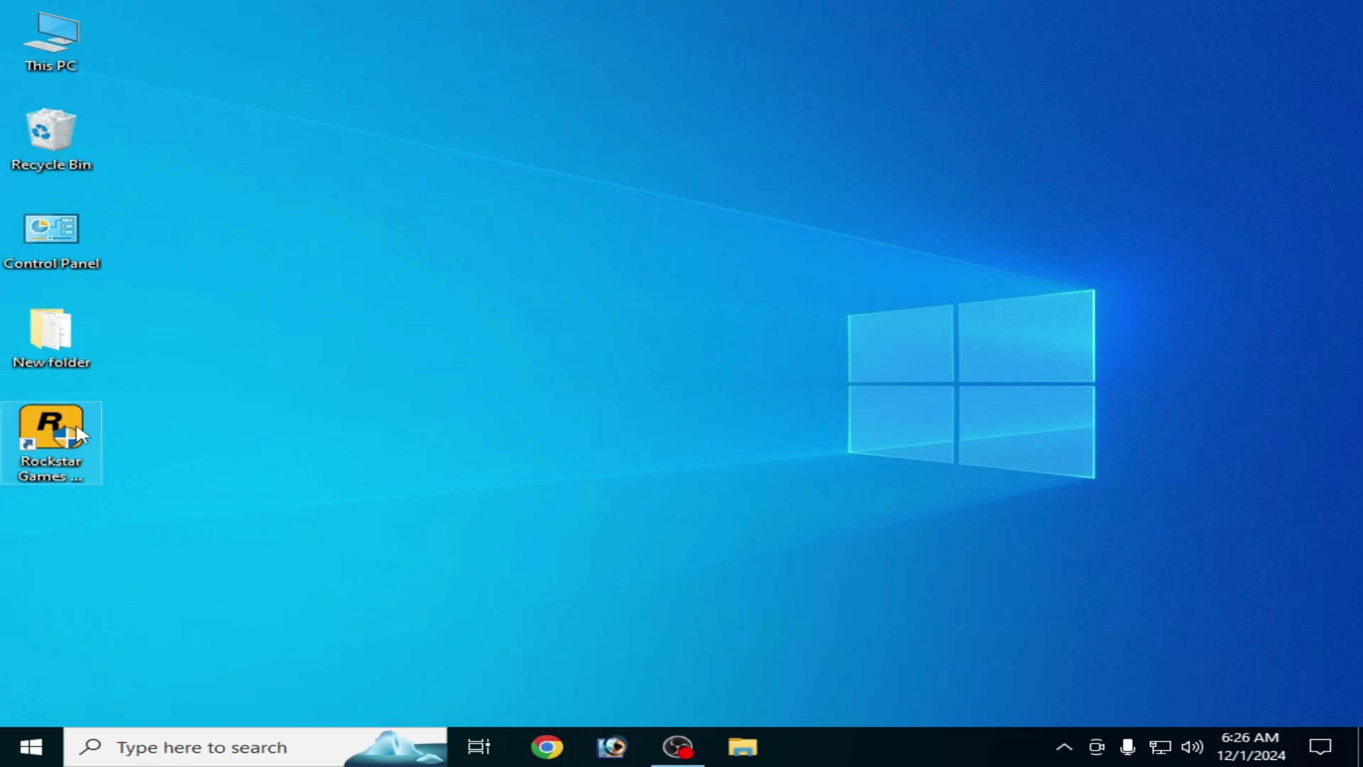
# Drag the Rockstar Games Launcher shortcut to mid-desktop and open This PC
pyautogui.moveTo(78, 433); pyautogui.dragTo(615, 355)
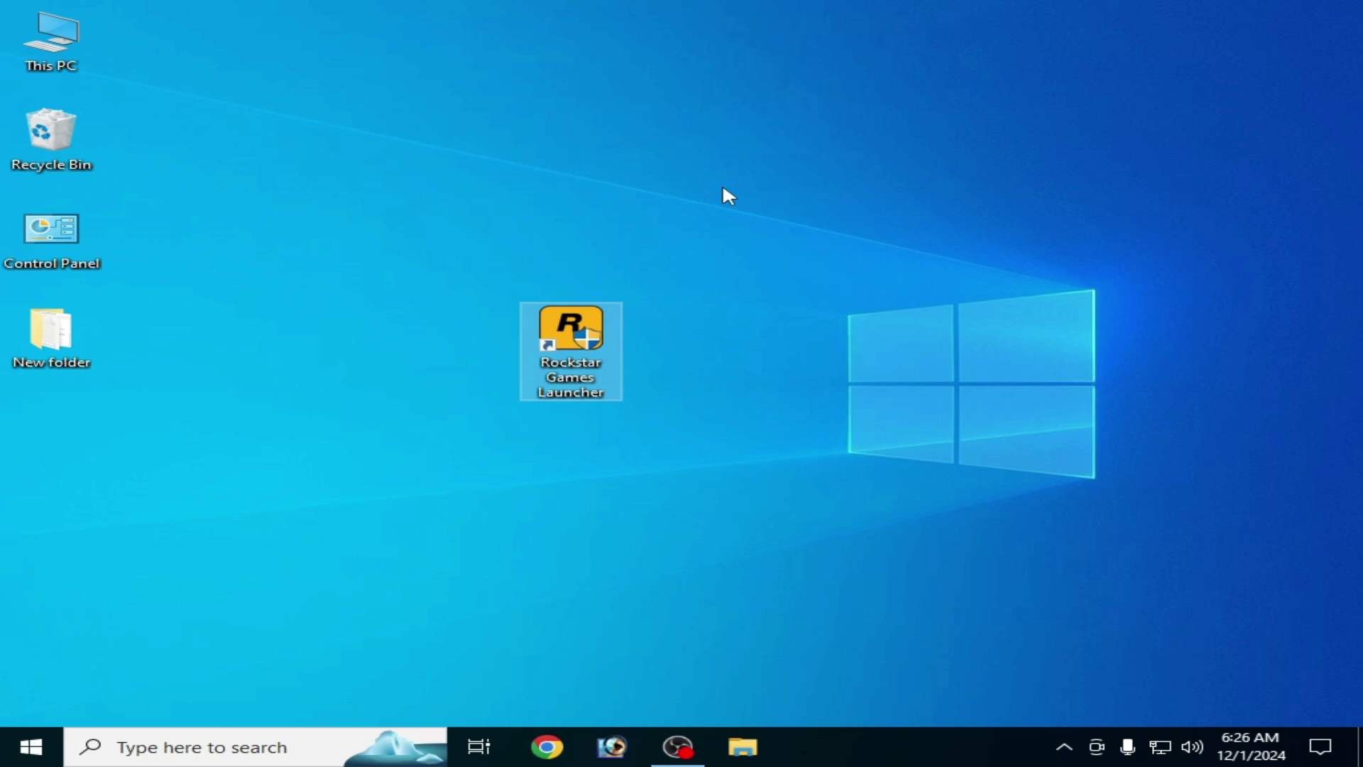
pyautogui.doubleClick(55, 44)
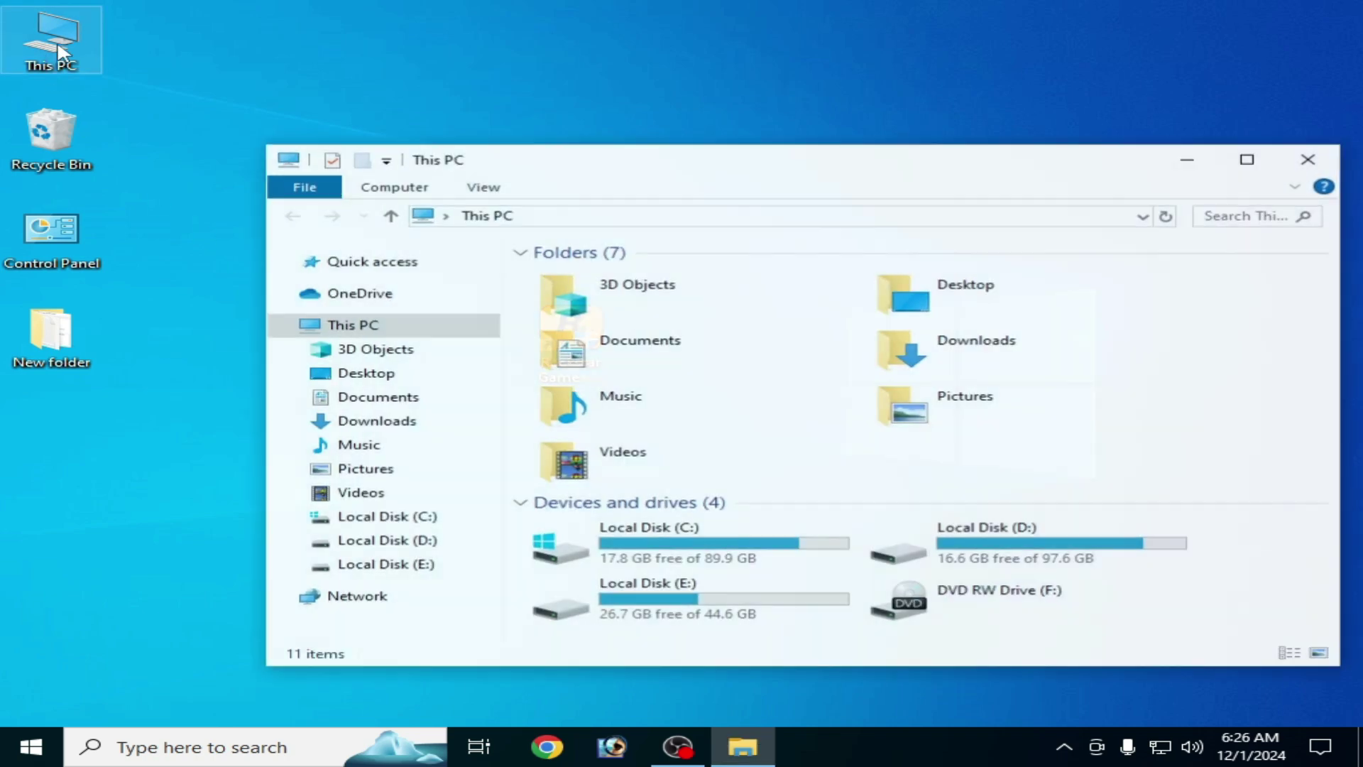
# Rename the Documents folder 'Rockstar Games' to 'Rockstar Games-old' and close File Explorer
pyautogui.click(630, 338)
pyautogui.doubleClick(635, 344)
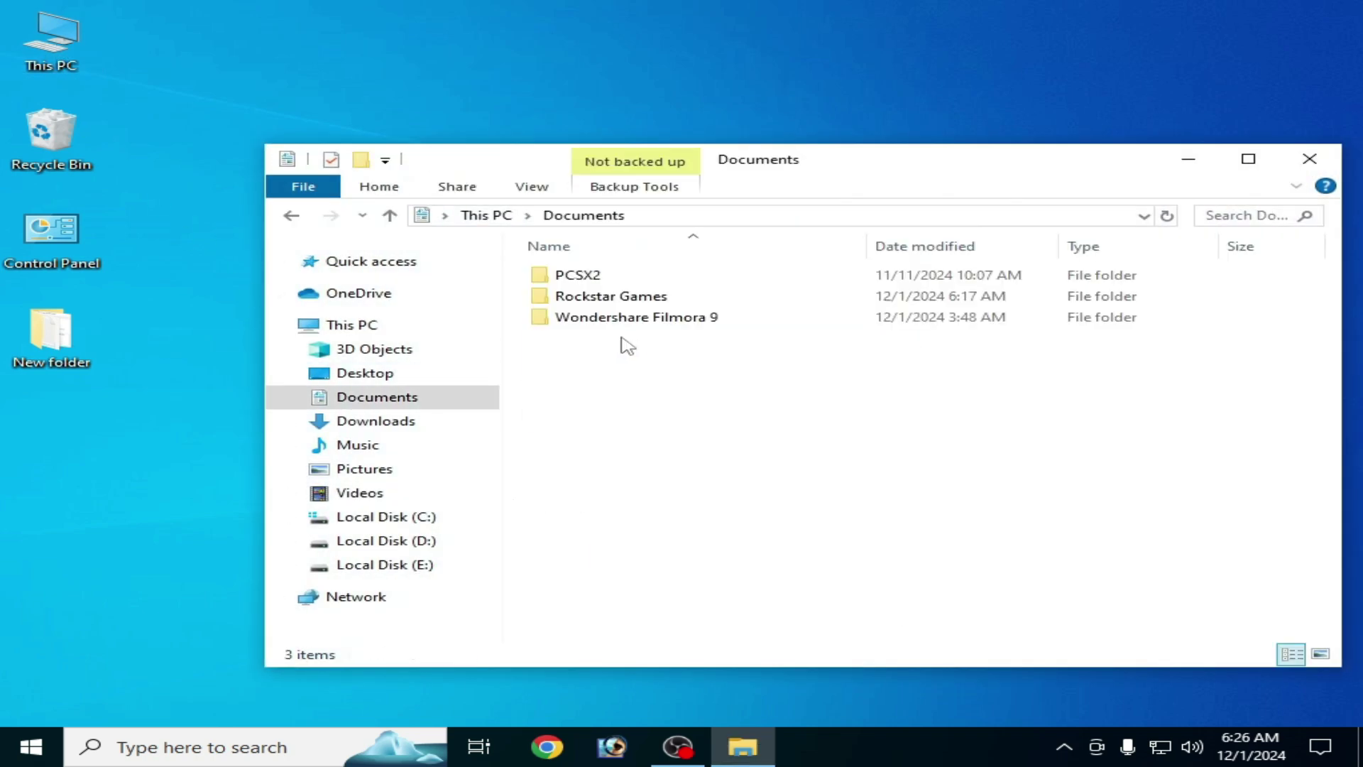
pyautogui.rightClick(620, 297)
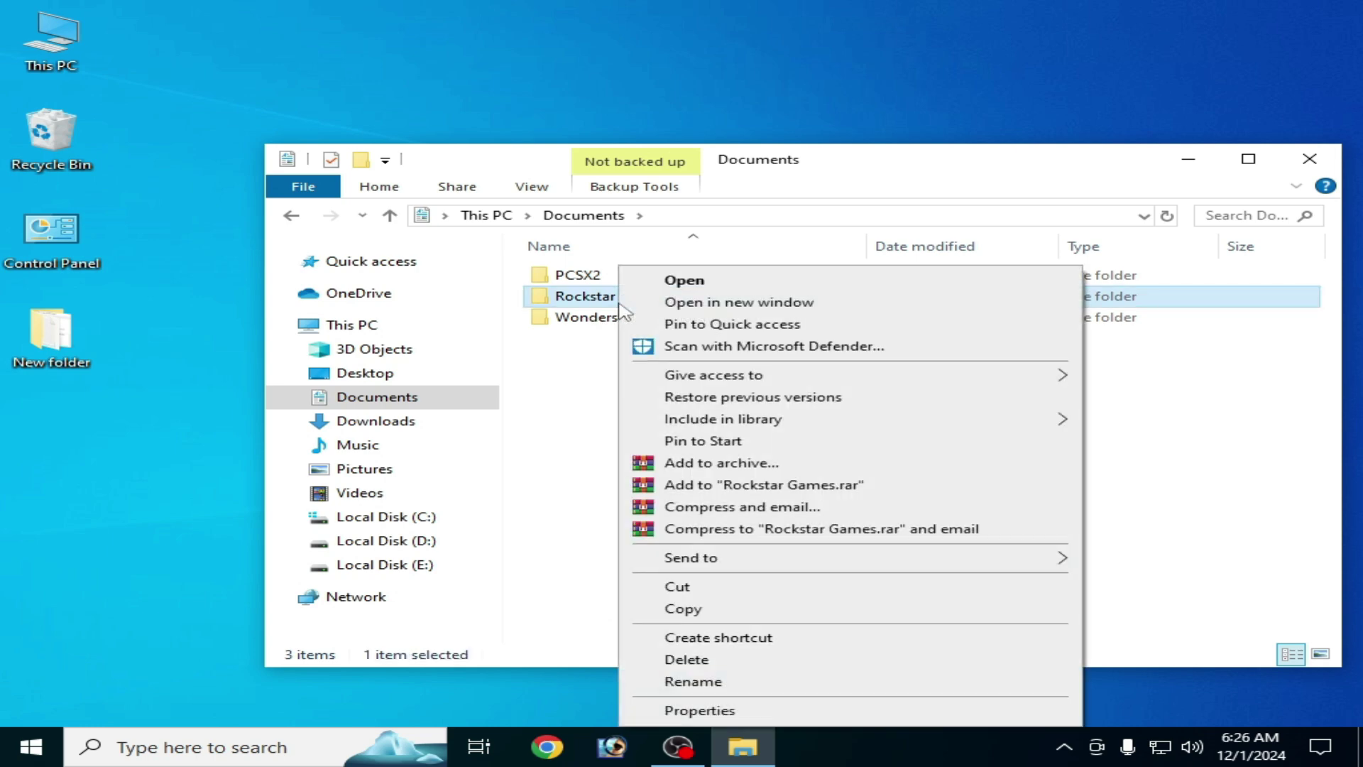
pyautogui.click(695, 683)
pyautogui.click(692, 296)
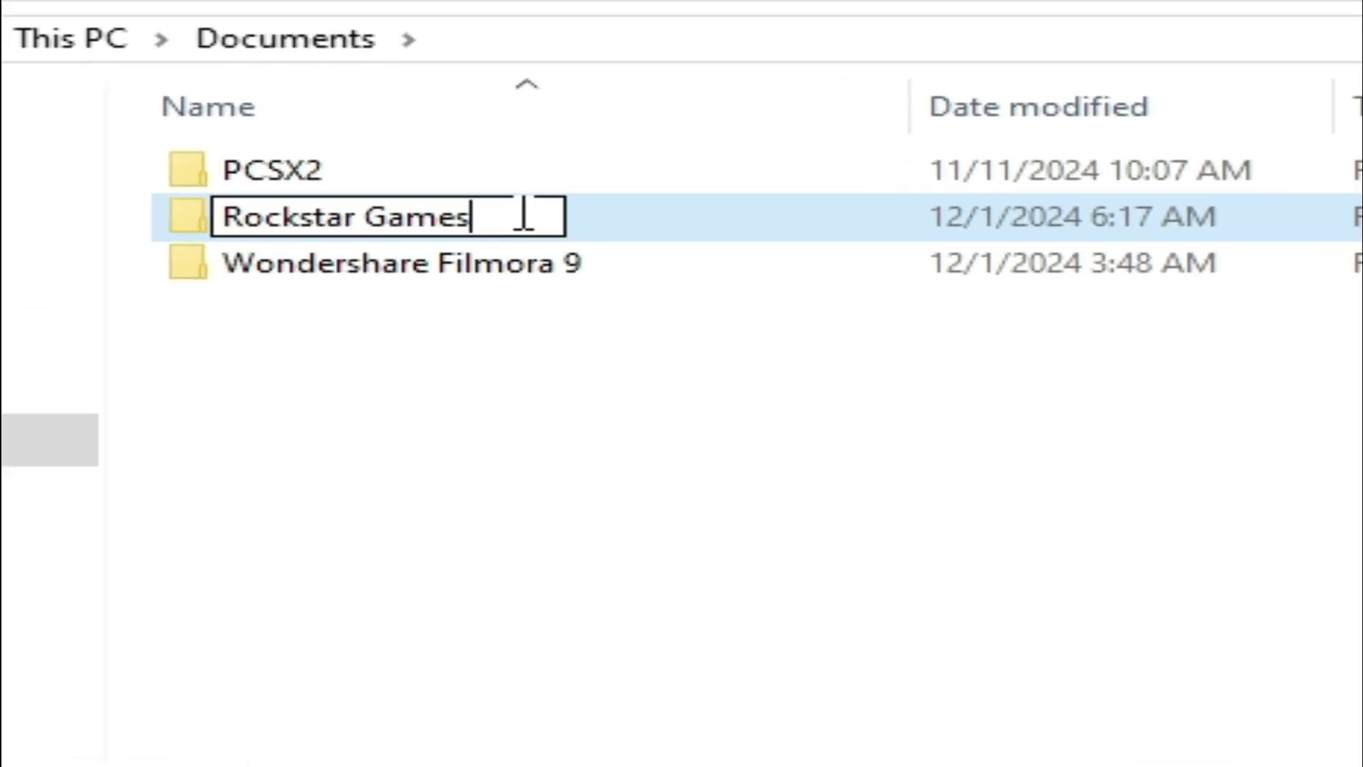
pyautogui.write('-')
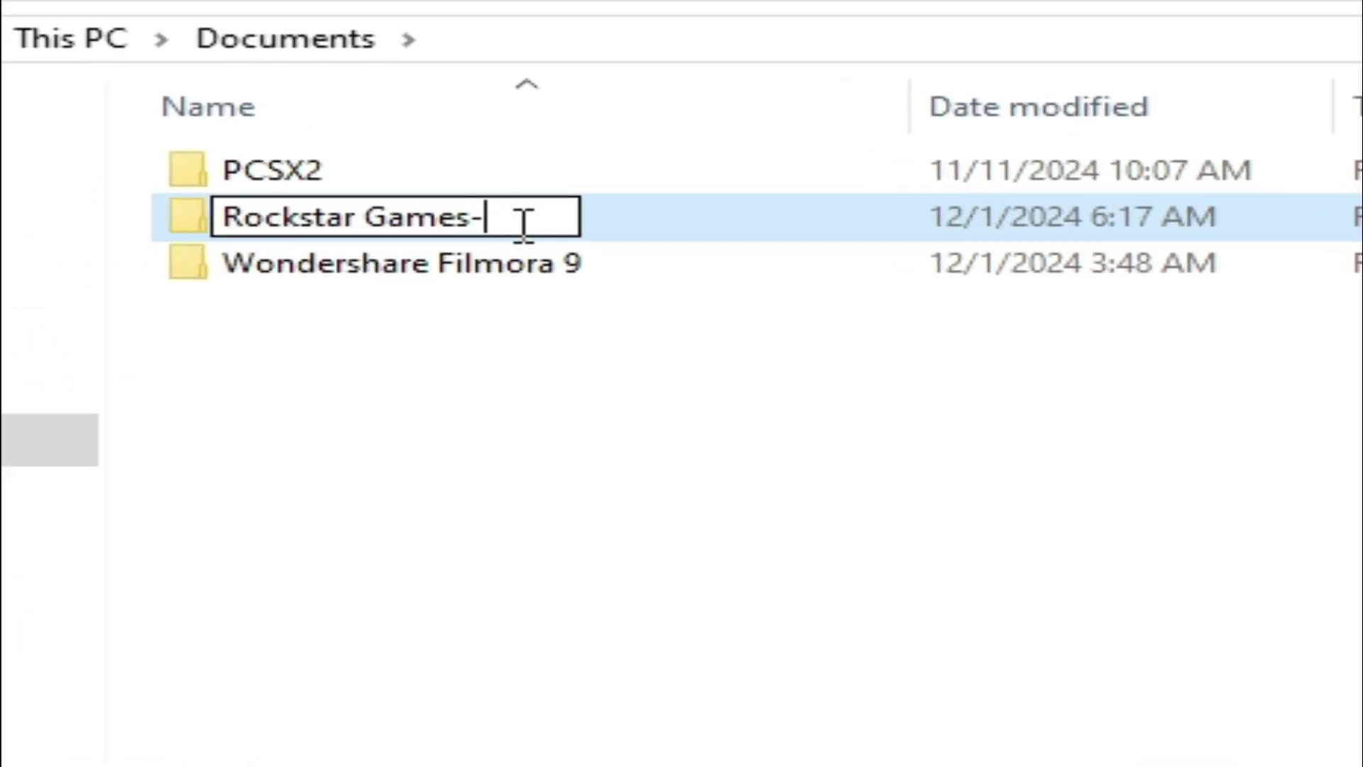
pyautogui.write('old')
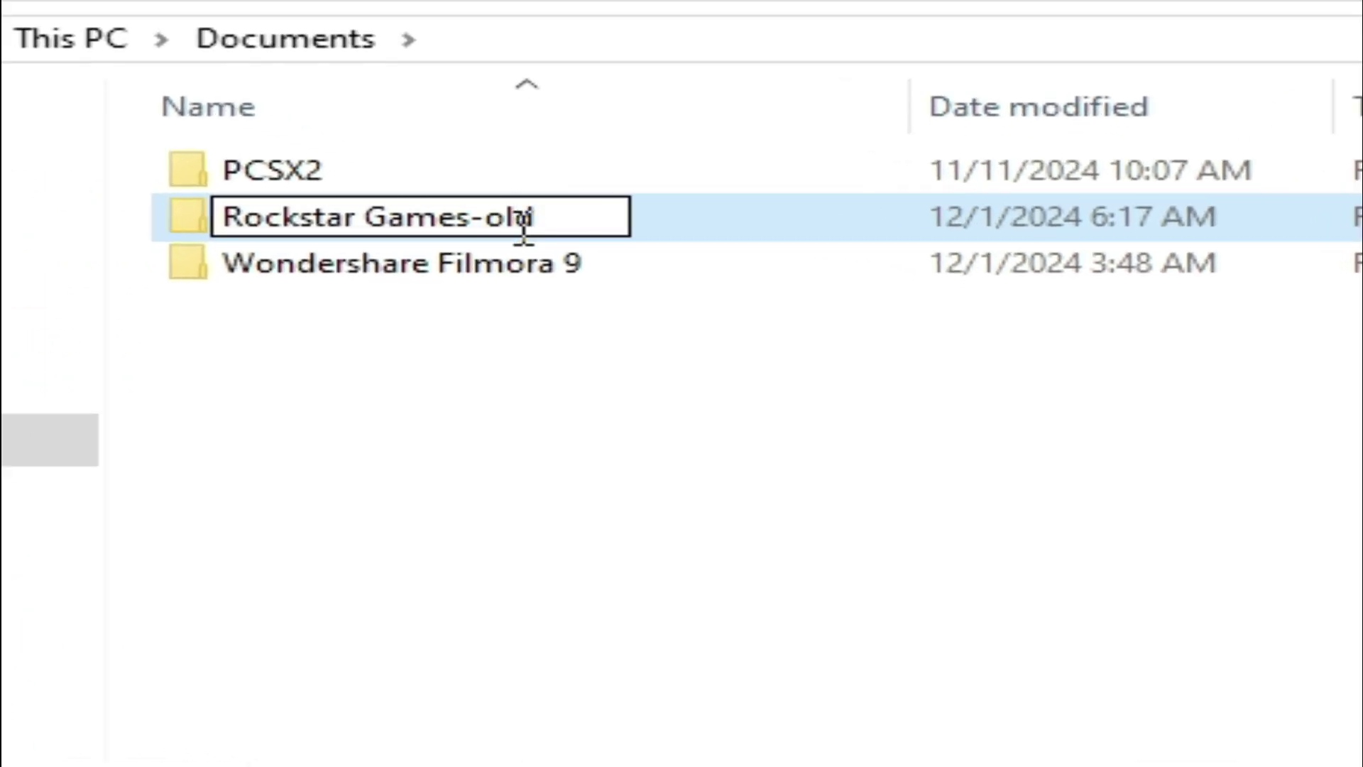
pyautogui.press('Return')
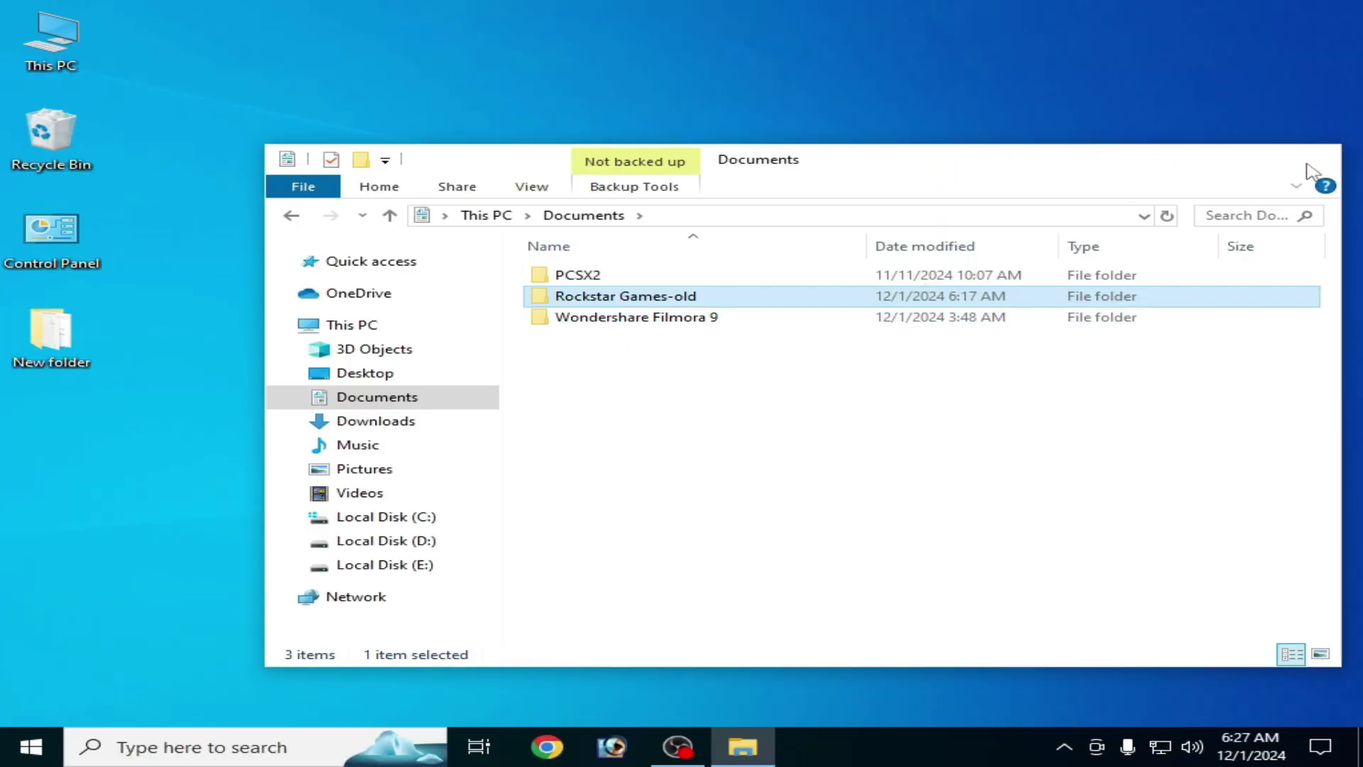
pyautogui.click(1305, 158)
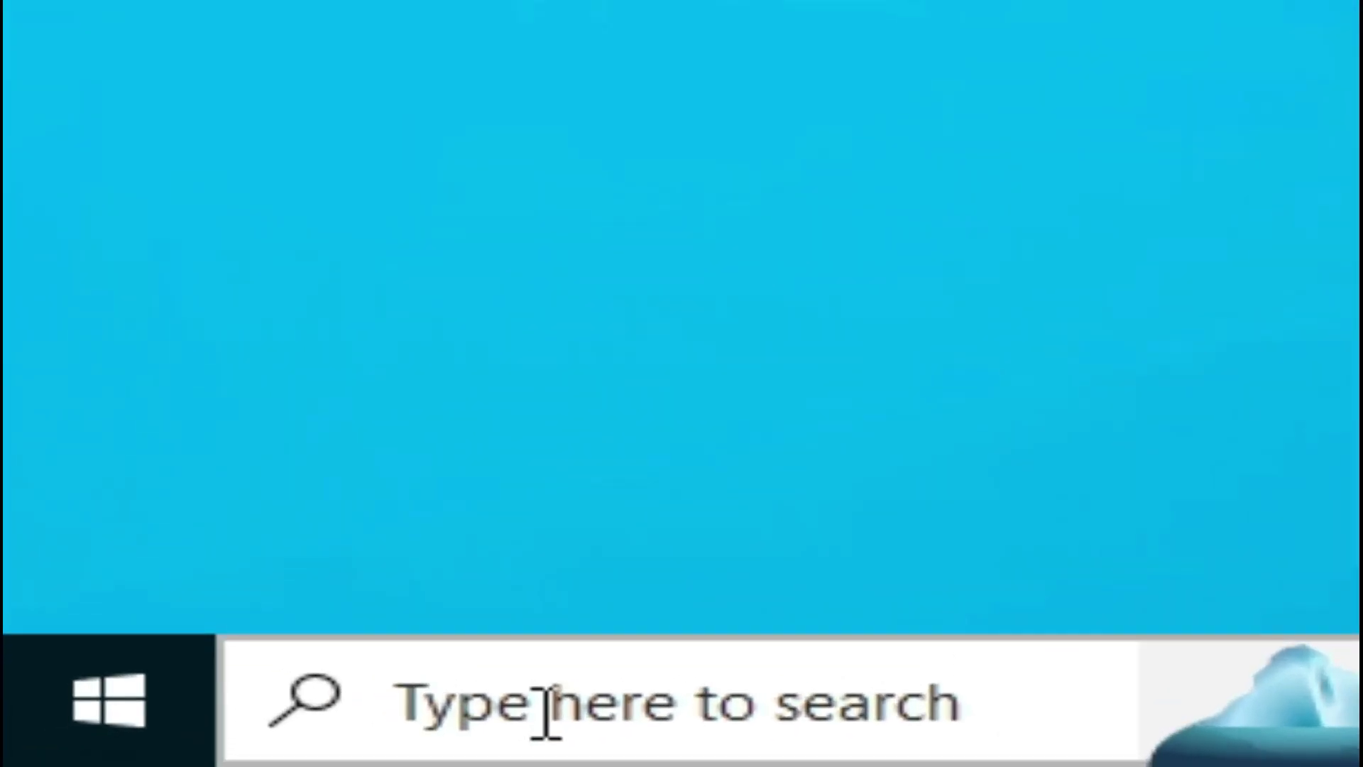
# Search 'contr' to open Control Panel and list the 23 installed programs
pyautogui.click(547, 714)
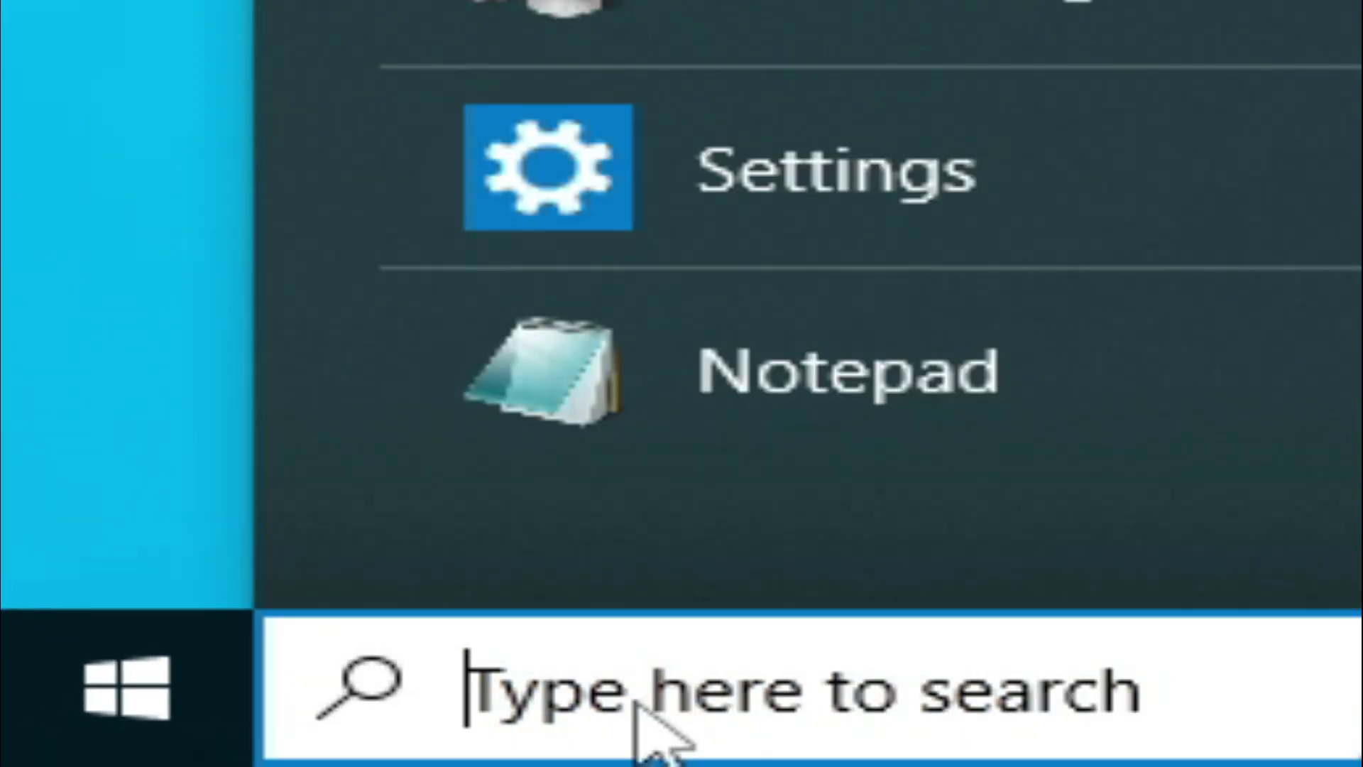
pyautogui.write('contr')
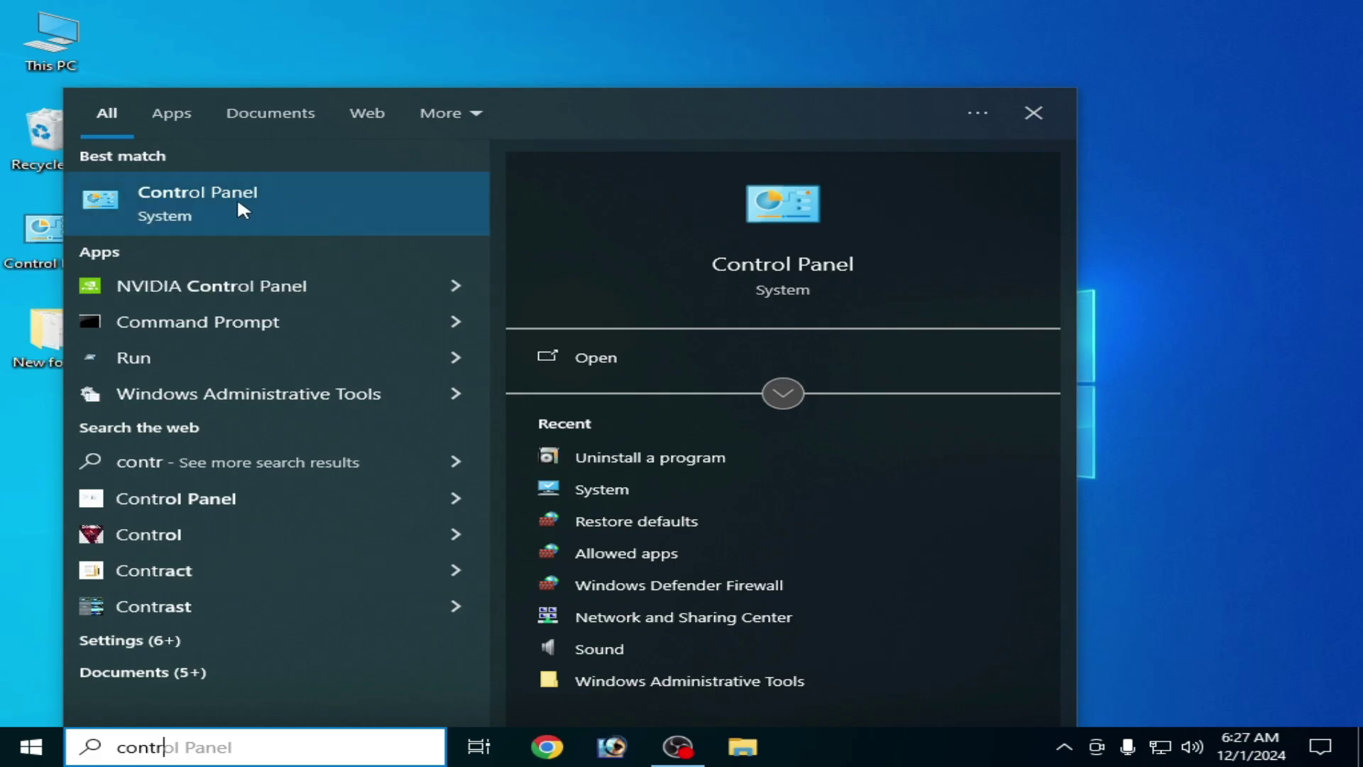
pyautogui.click(239, 205)
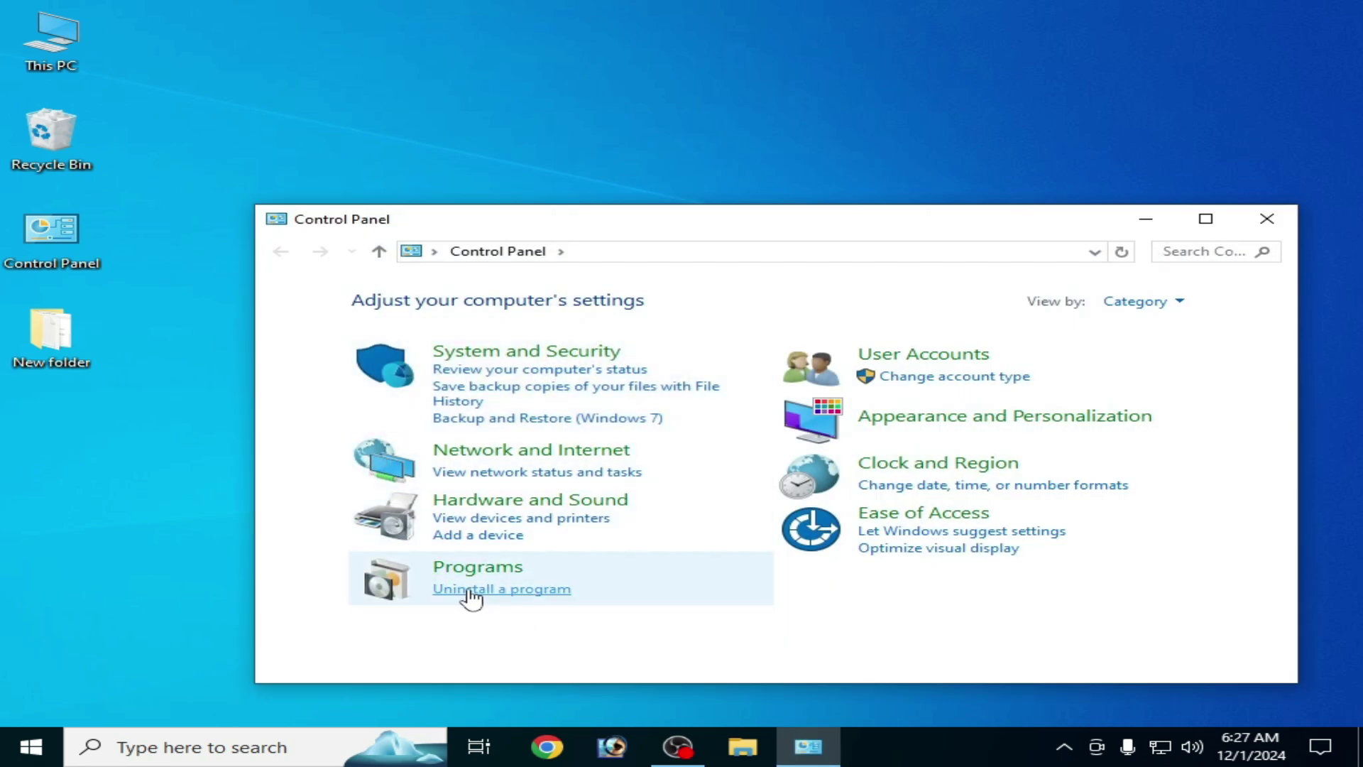
pyautogui.click(468, 590)
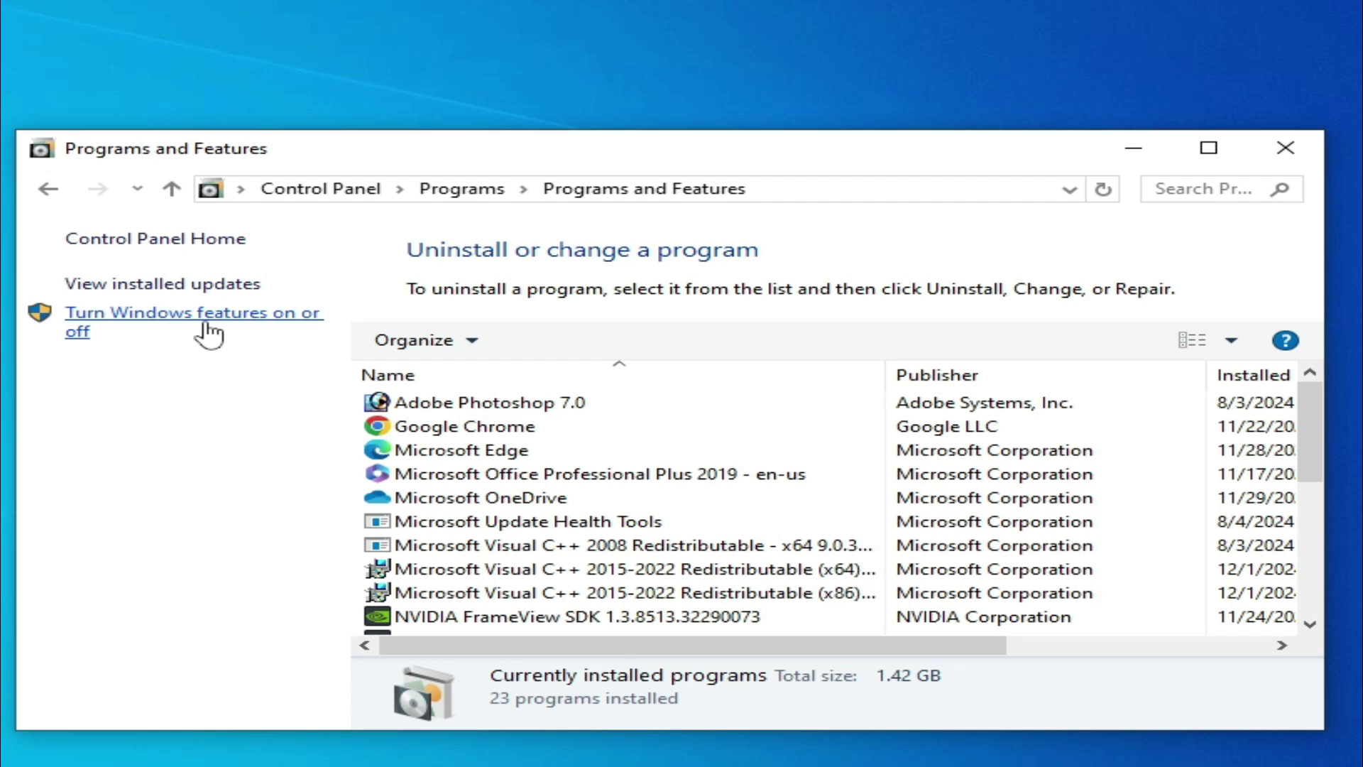
# Enable .NET Framework 3.5 in Windows Features, downloading its files through Windows Update
pyautogui.click(206, 332)
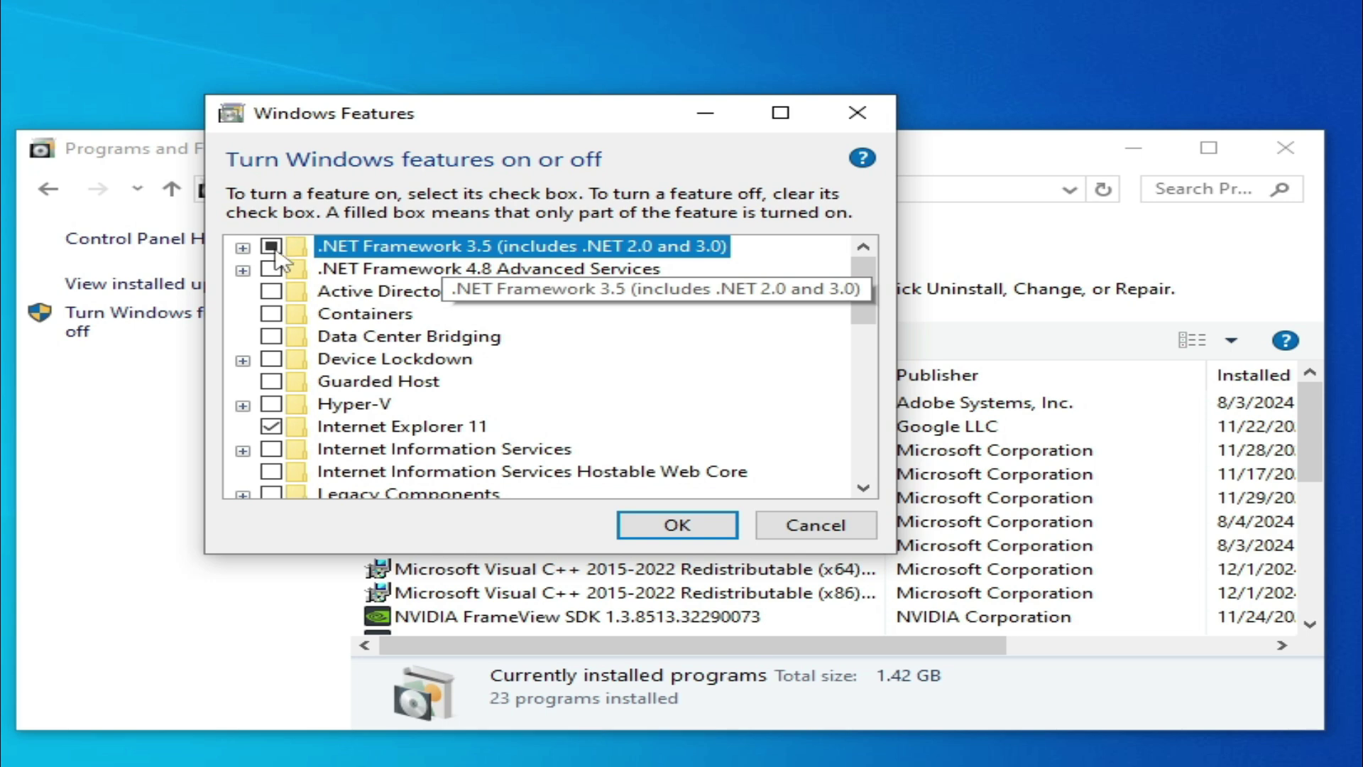
pyautogui.click(685, 529)
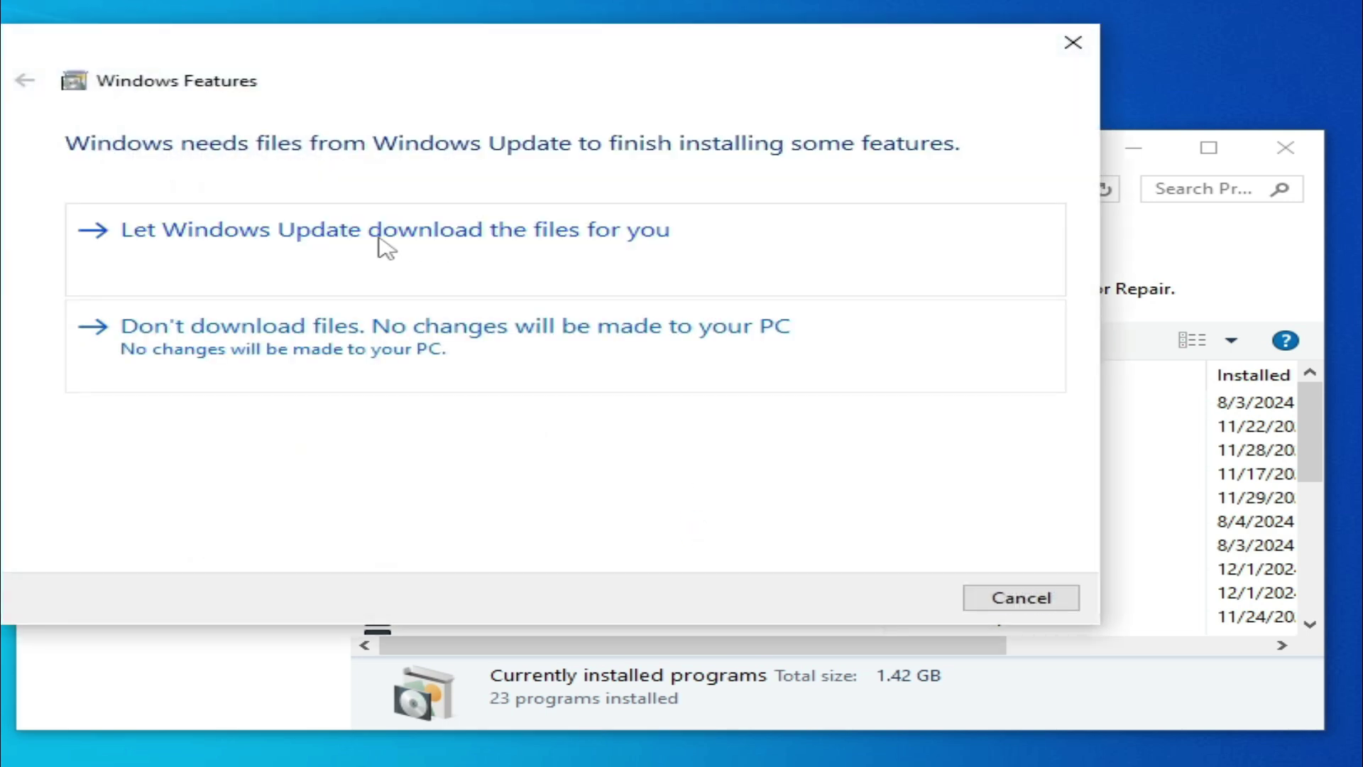
pyautogui.click(353, 238)
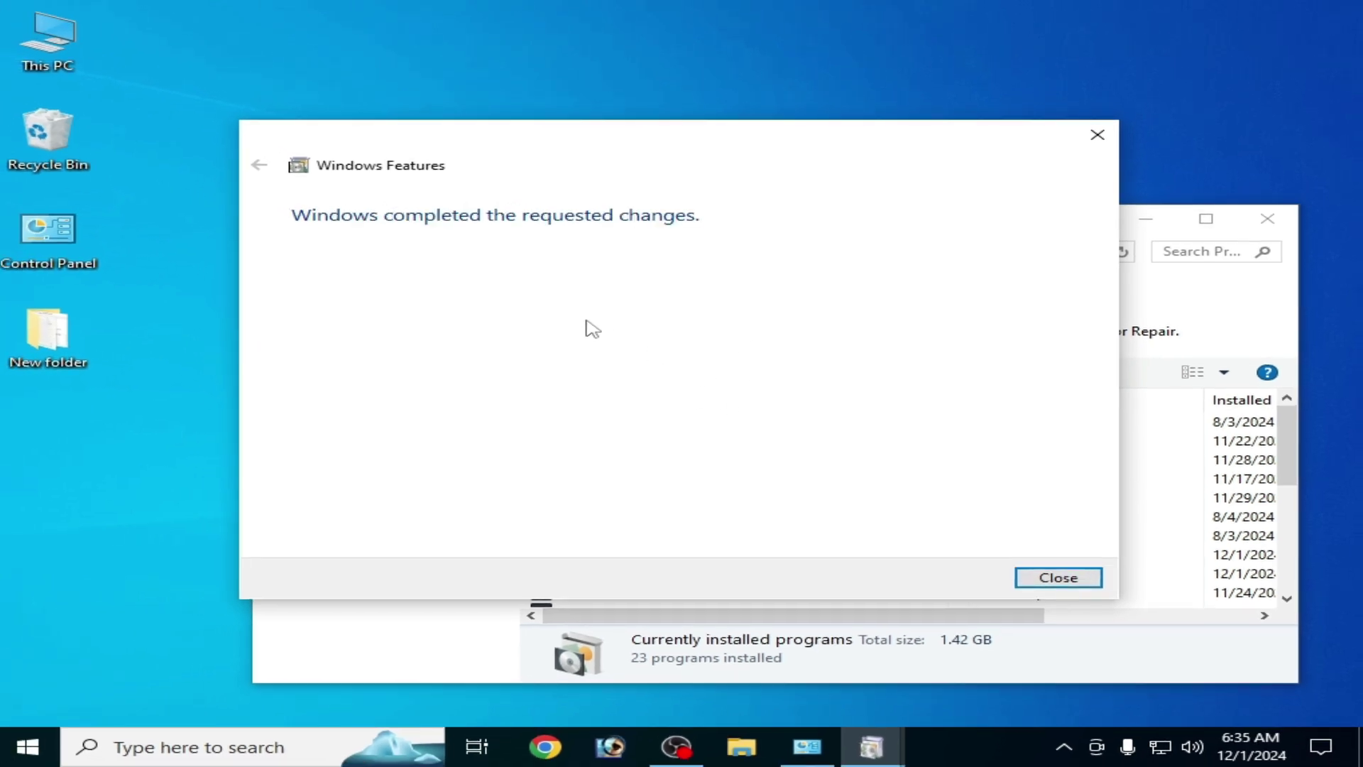
pyautogui.click(1054, 578)
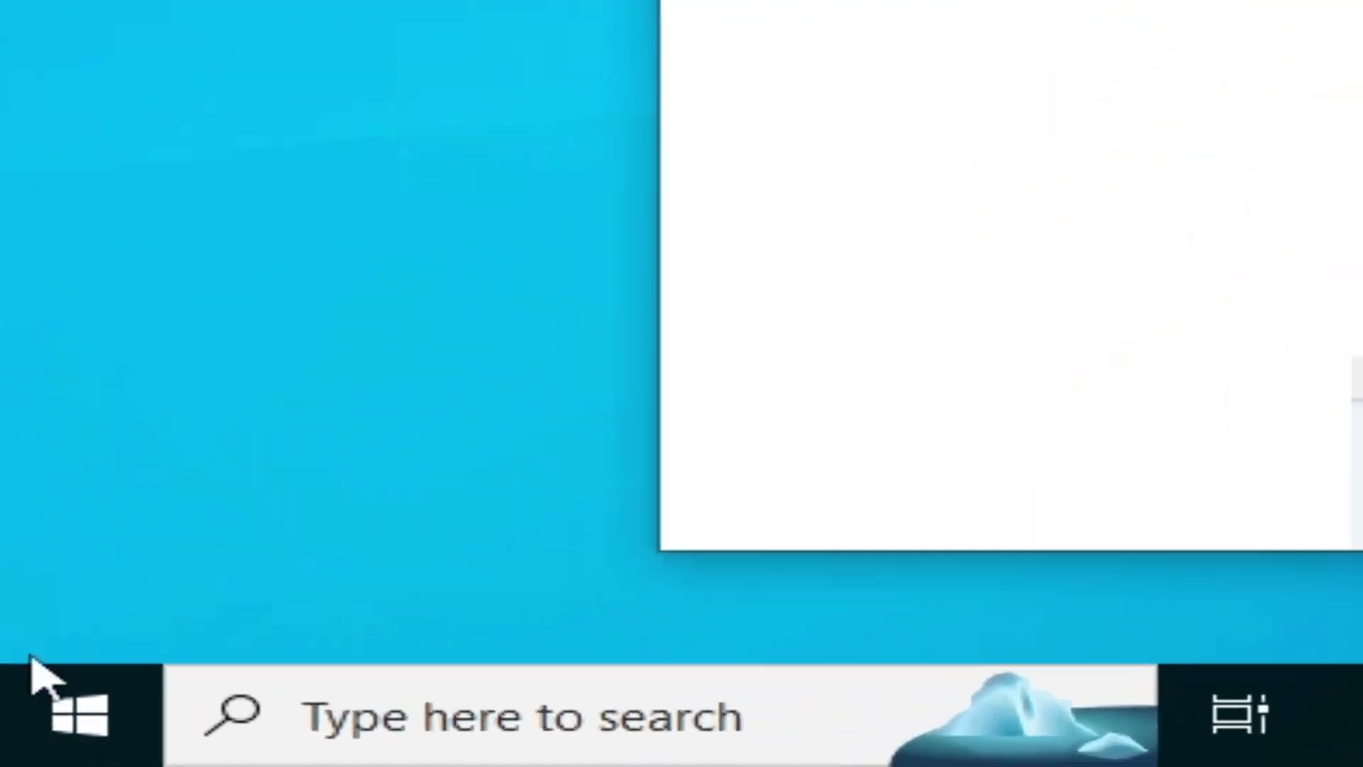
# Uninstall the Microsoft Visual C++ 2015-2022 Redistributable (x64)
pyautogui.click(50, 682)
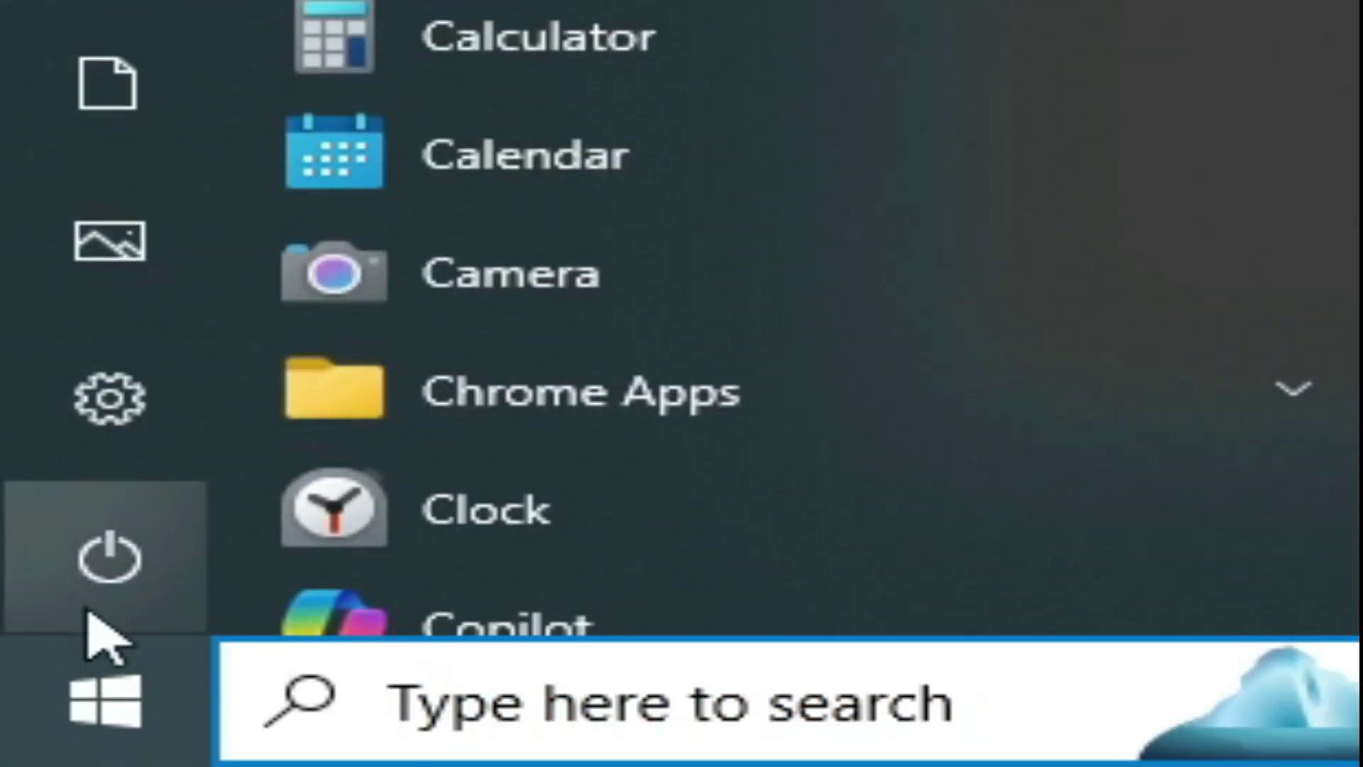
pyautogui.click(74, 648)
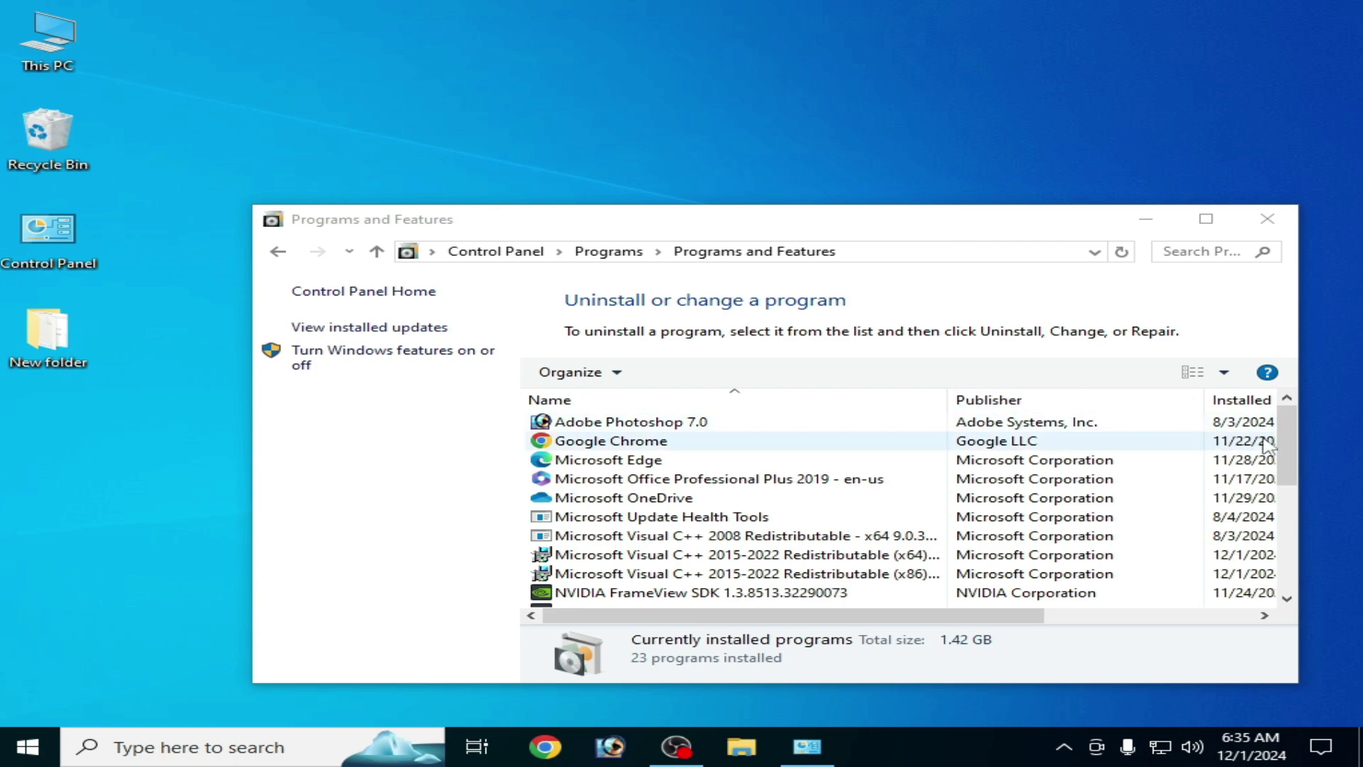
pyautogui.scroll(-2, 687, 471)
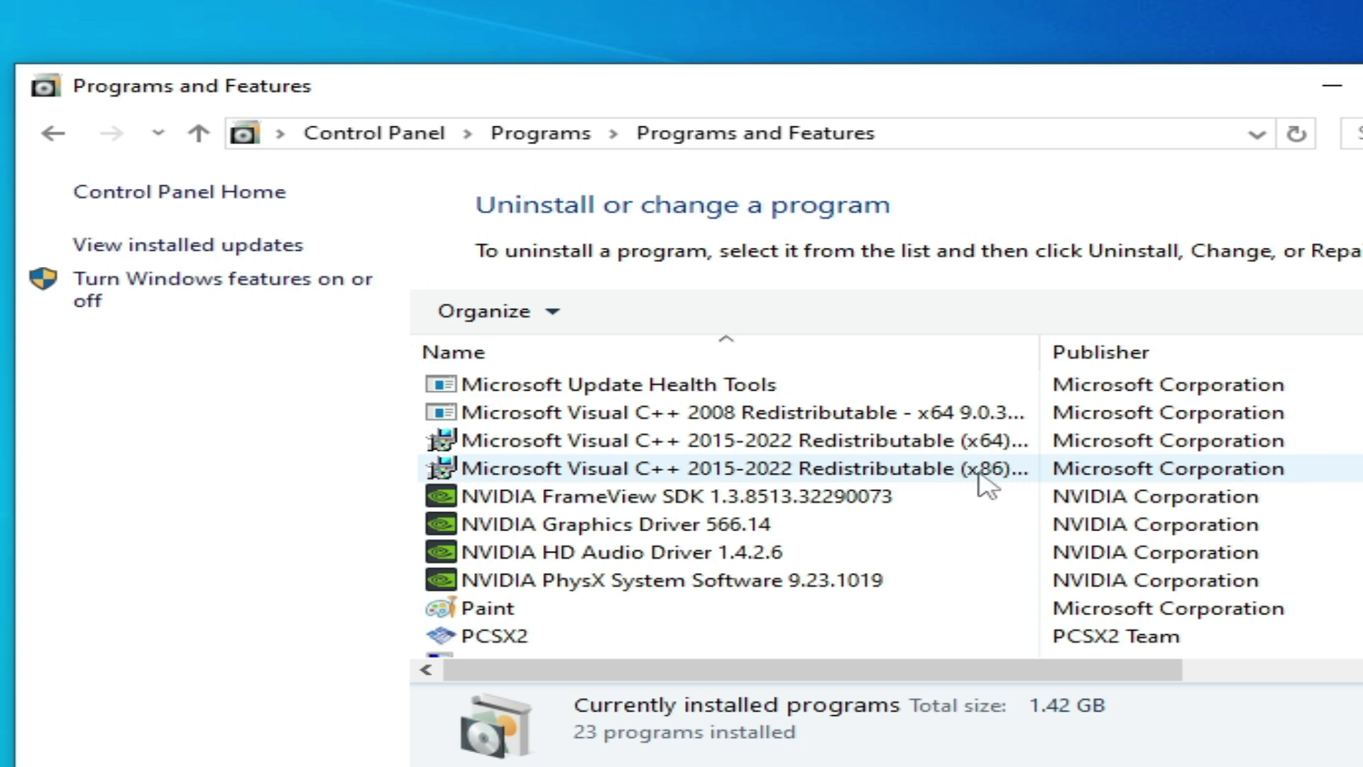
pyautogui.click(793, 454)
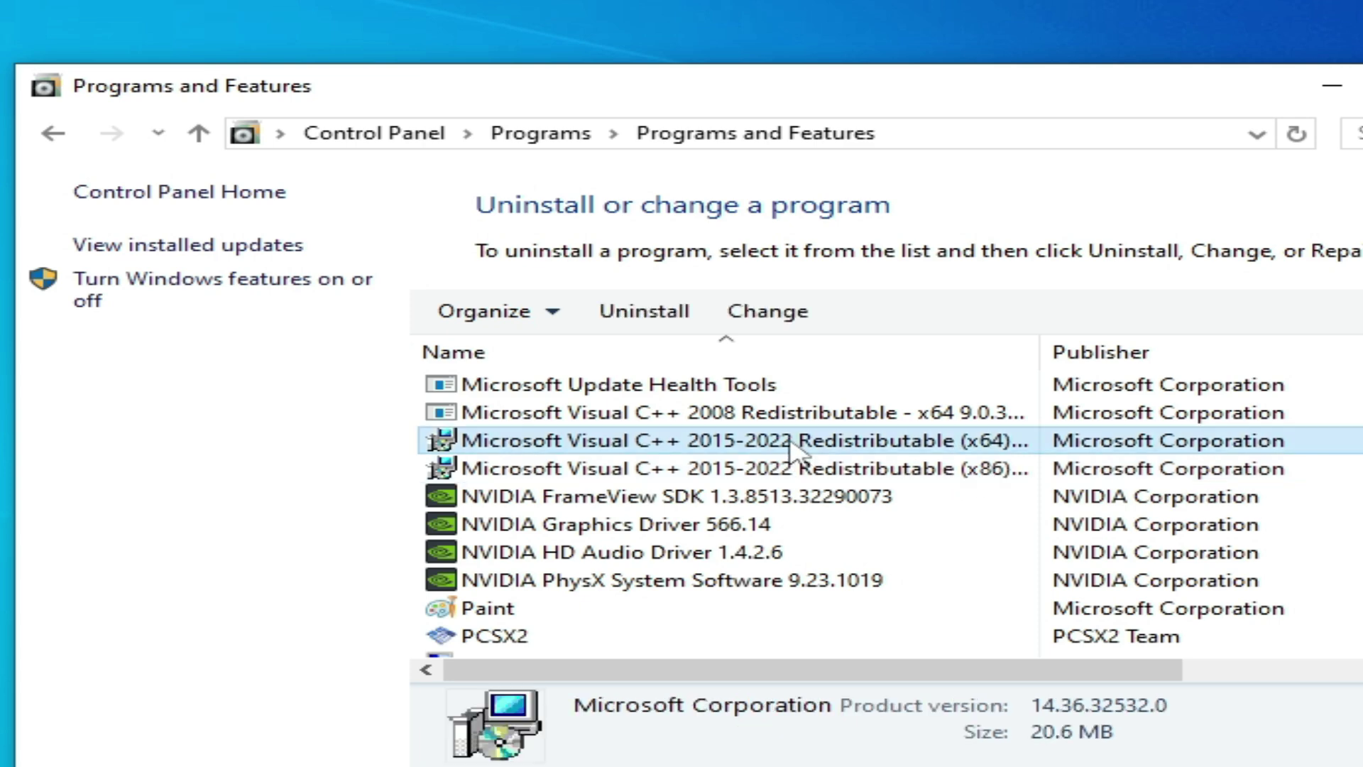
pyautogui.rightClick(794, 450)
pyautogui.click(841, 462)
pyautogui.click(864, 484)
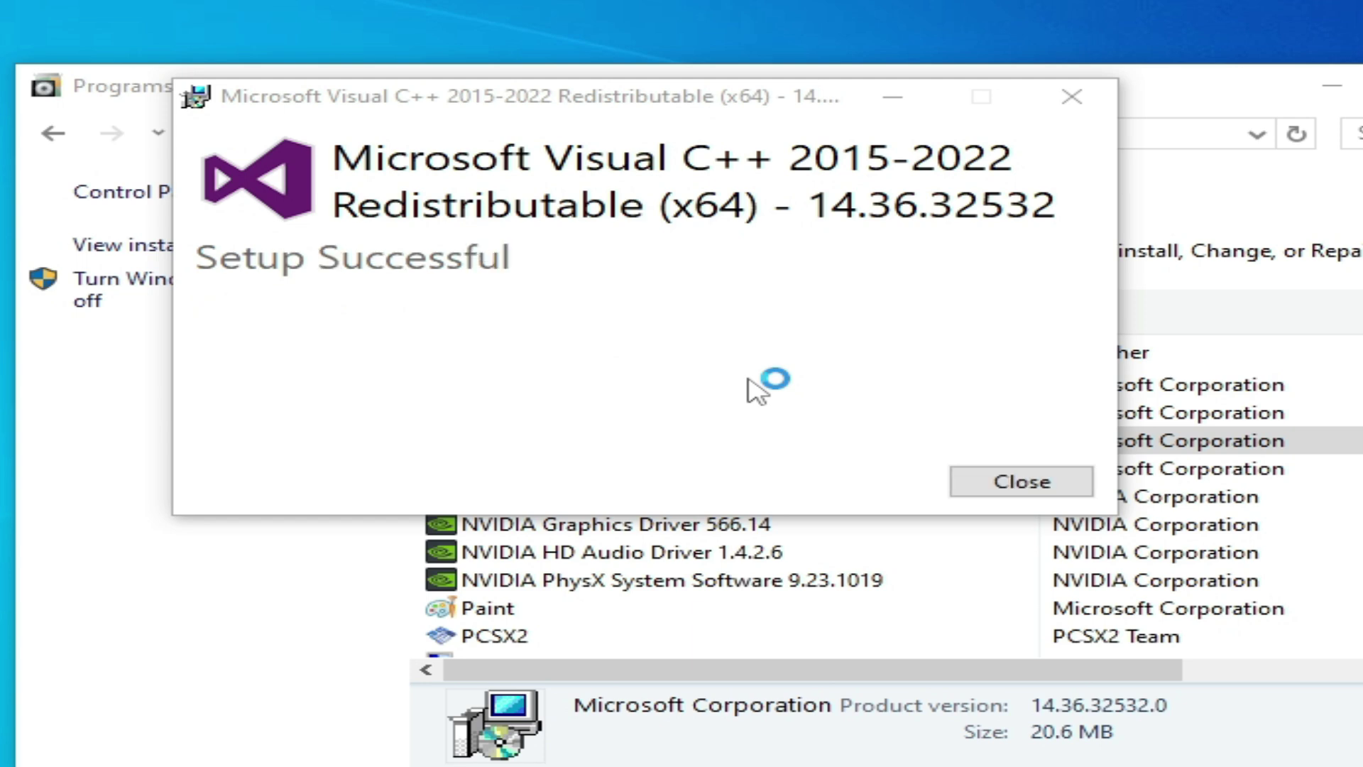
pyautogui.click(995, 483)
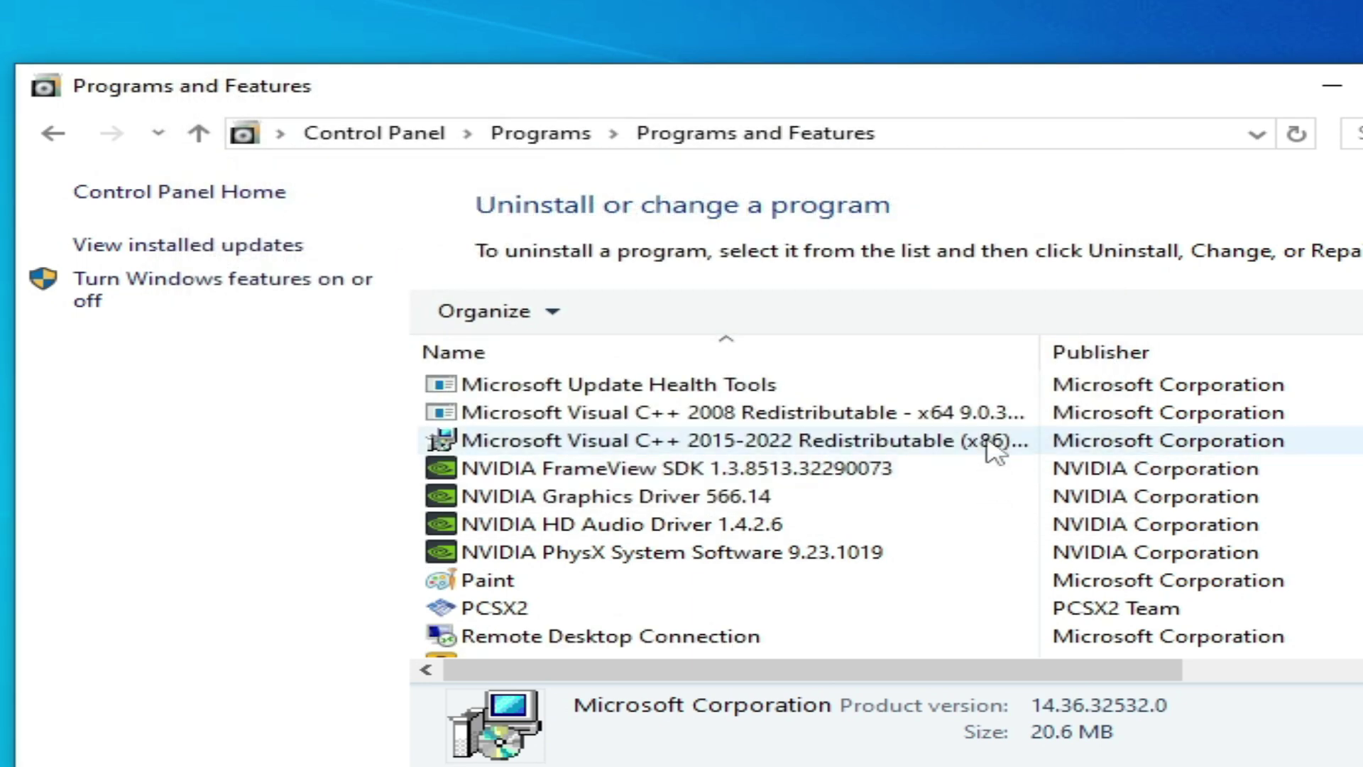
# Uninstall the Microsoft Visual C++ 2015-2022 Redistributable (x86)
pyautogui.rightClick(710, 448)
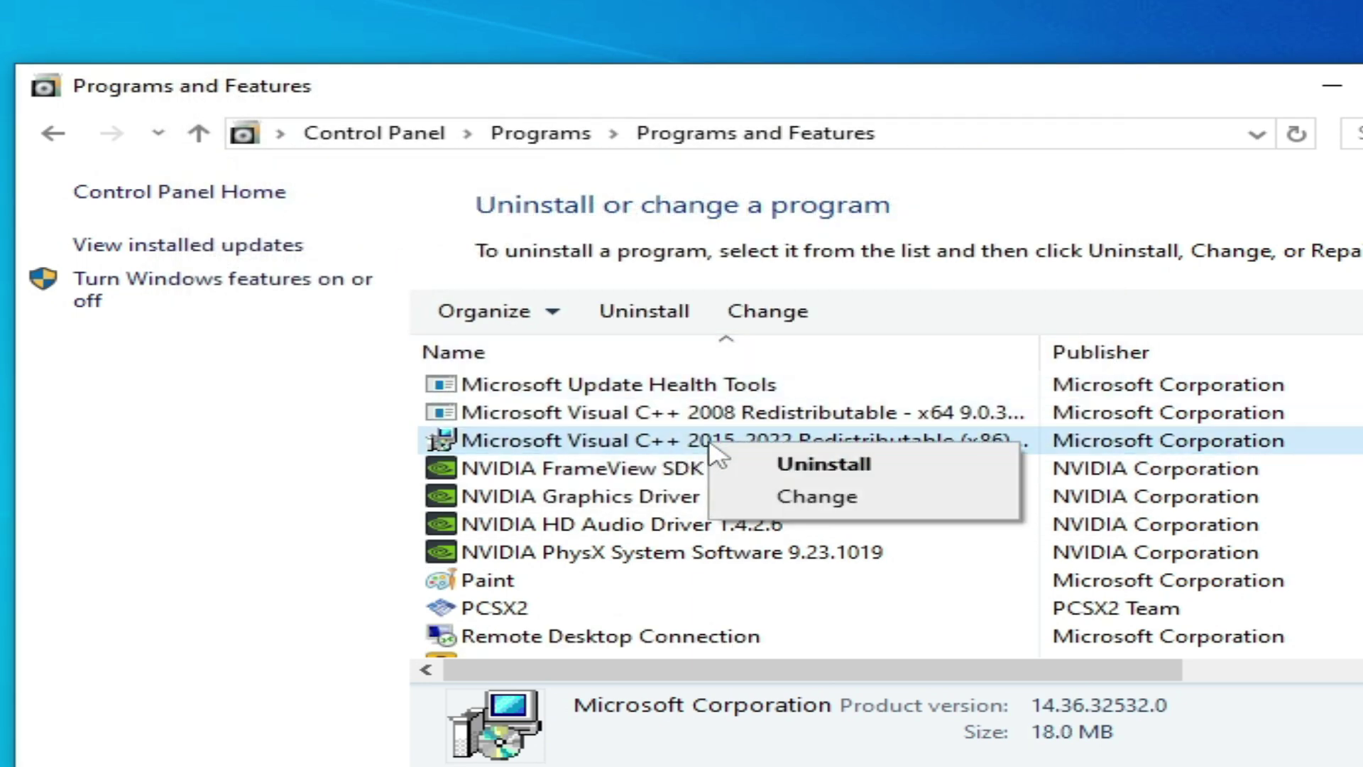
pyautogui.click(830, 469)
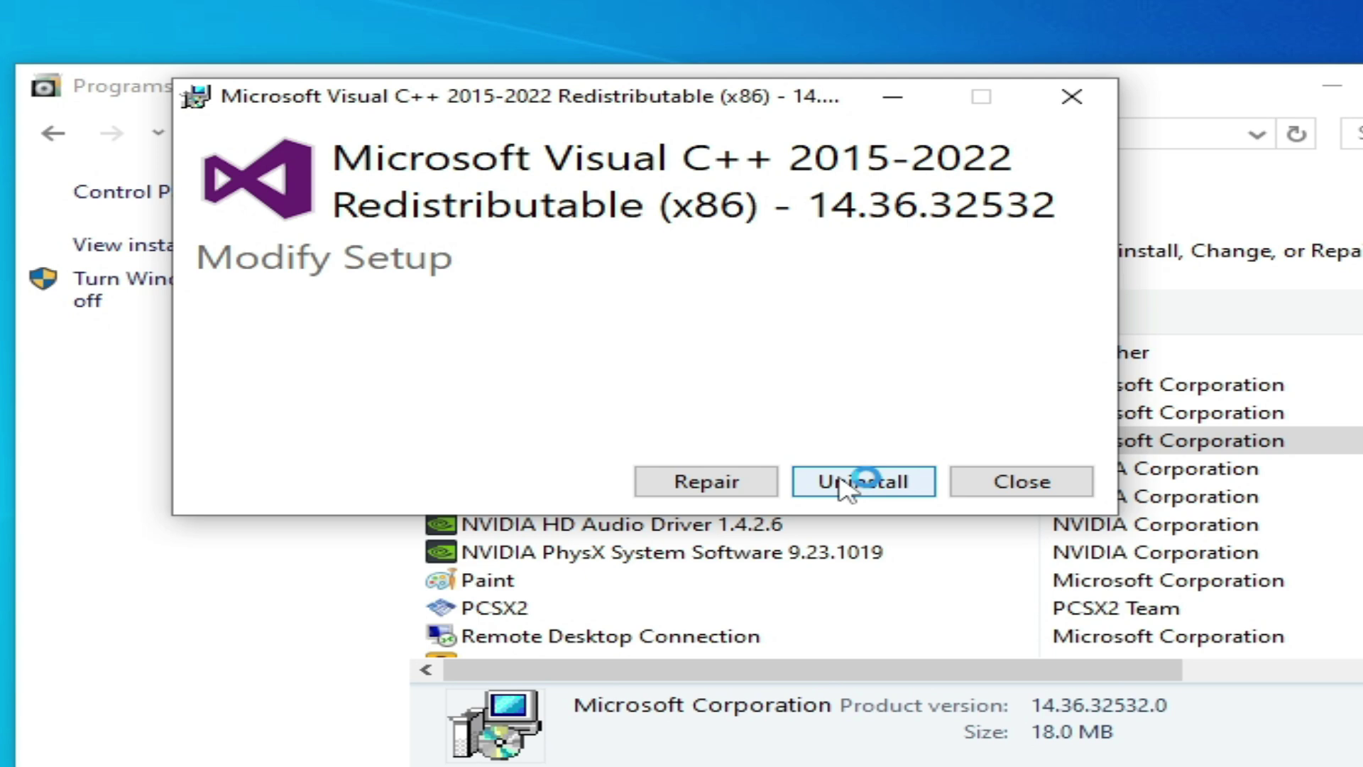
pyautogui.click(845, 487)
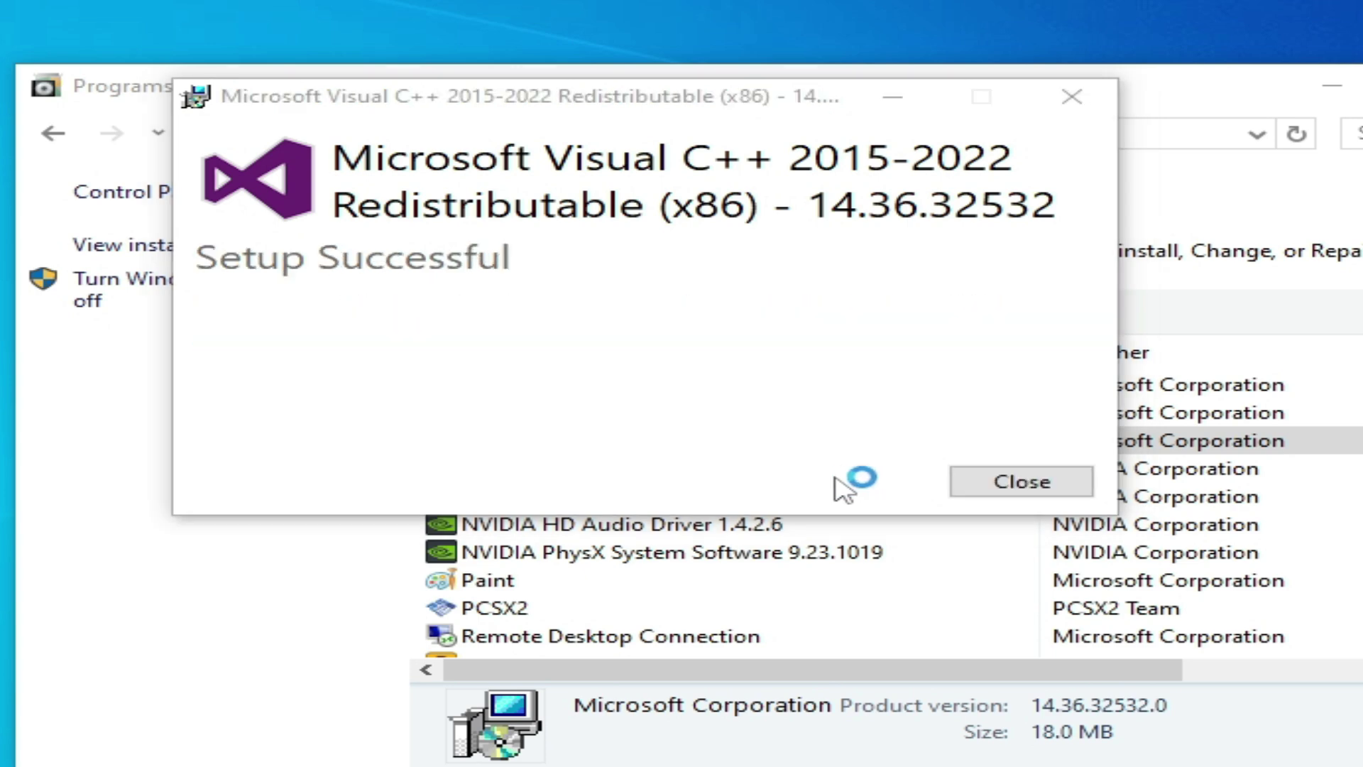
pyautogui.click(994, 488)
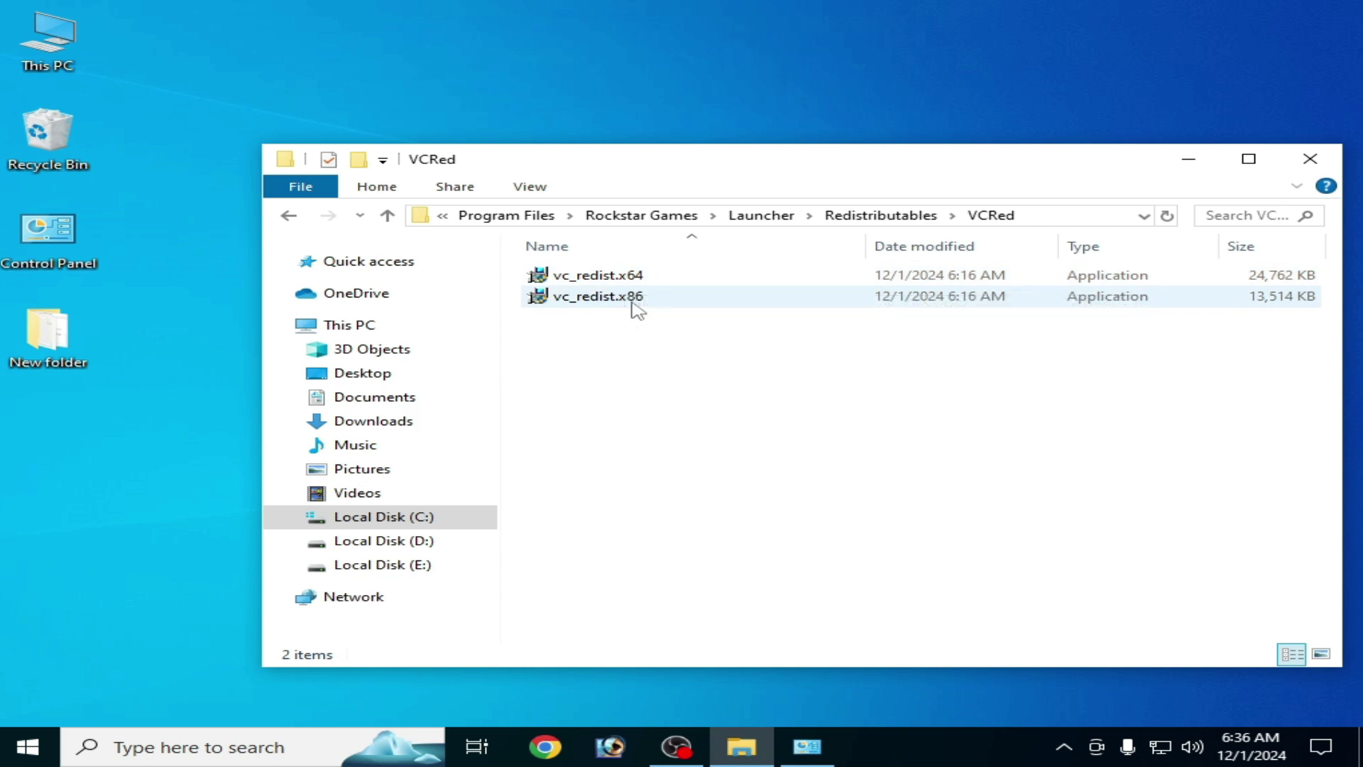
# Set vc_redist.x64 to always run as administrator for all users
pyautogui.click(625, 276)
pyautogui.rightClick(629, 276)
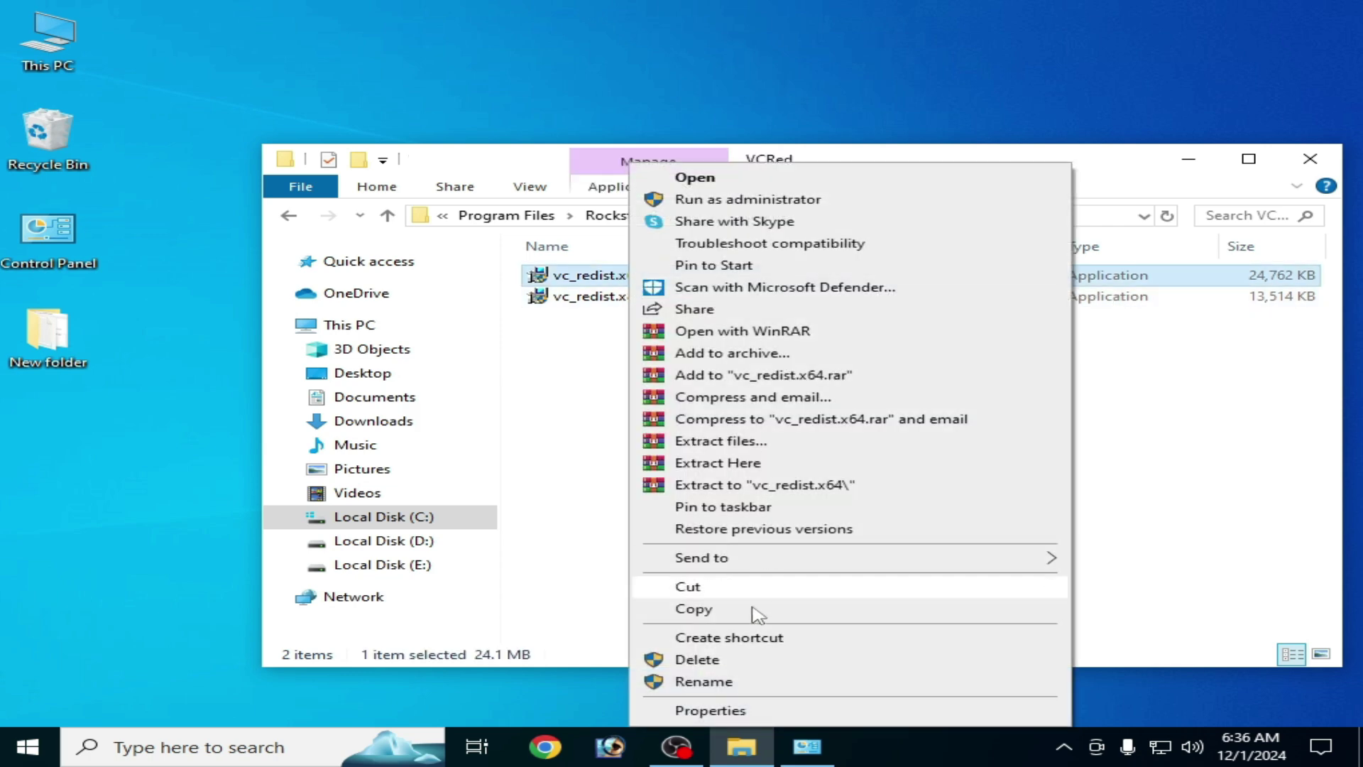
pyautogui.click(723, 711)
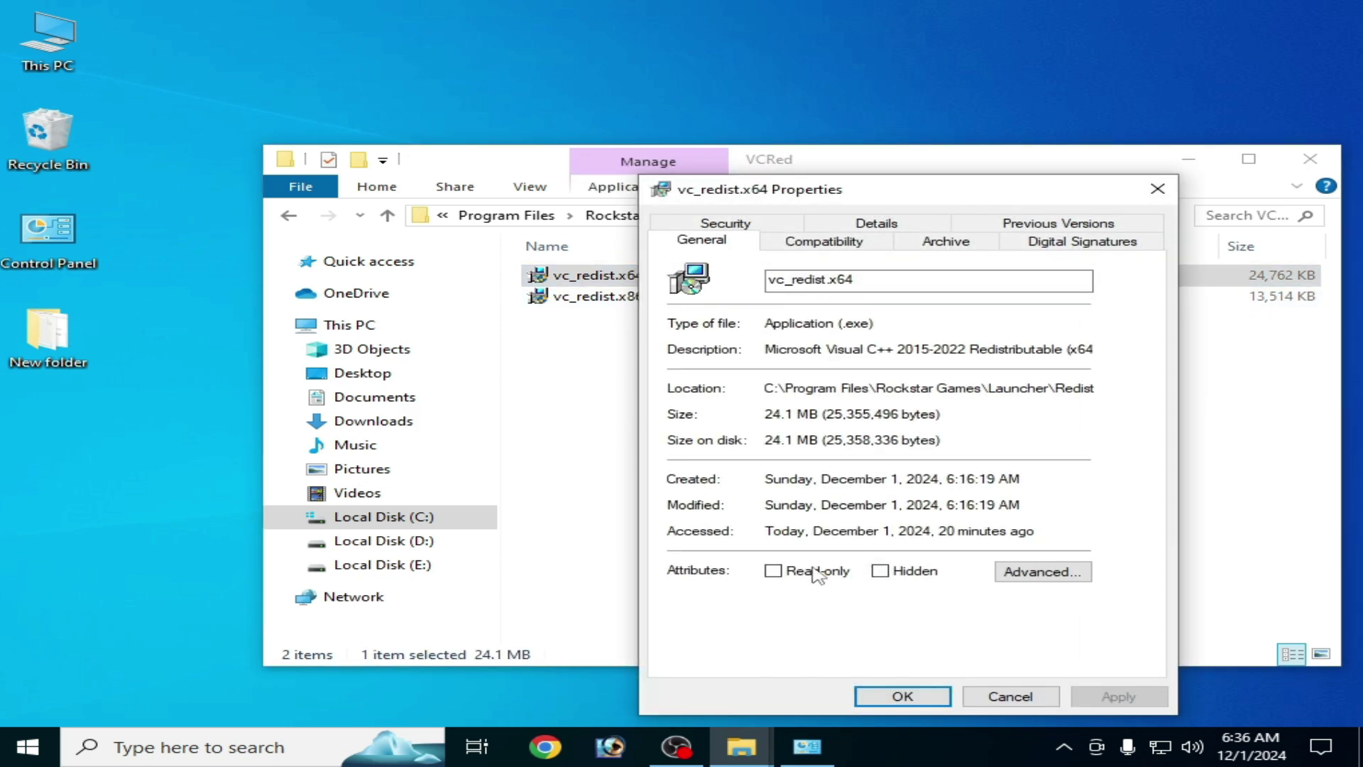
pyautogui.click(833, 241)
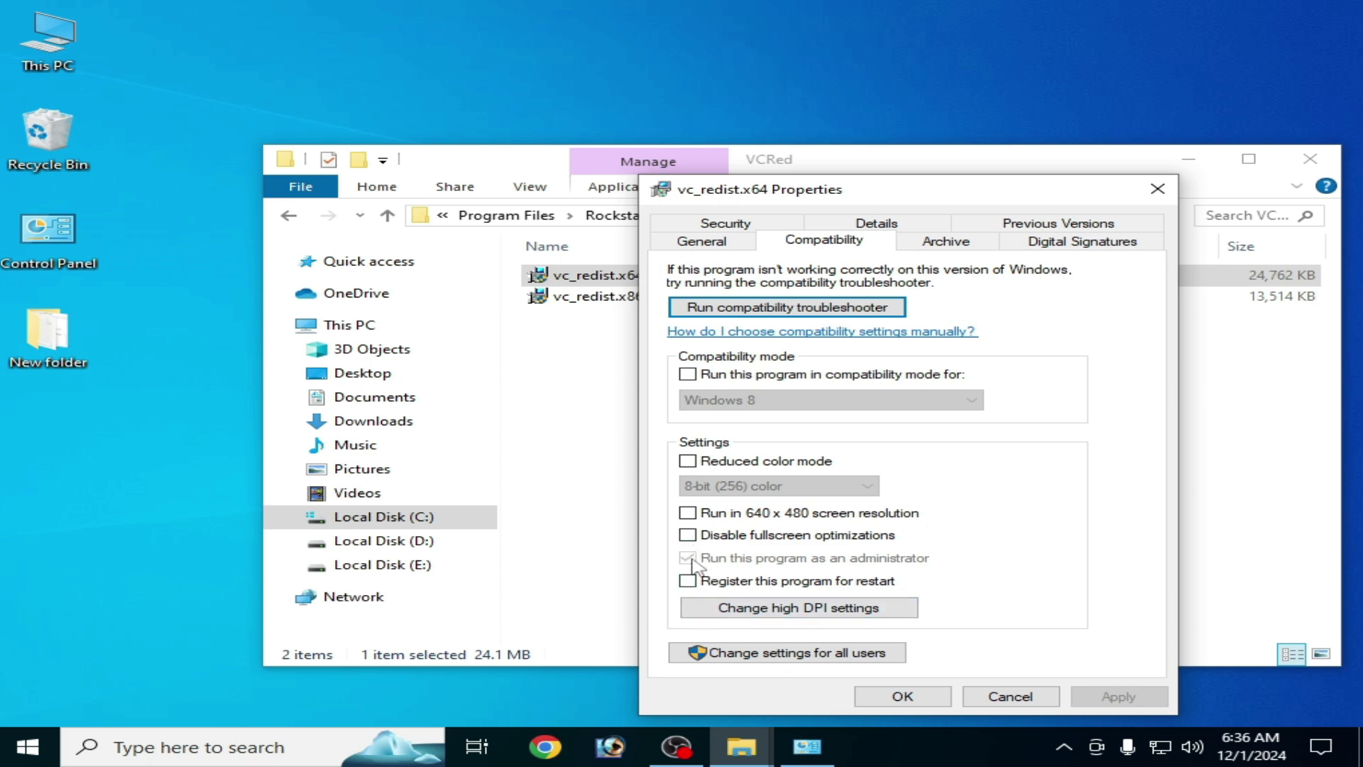
pyautogui.click(768, 653)
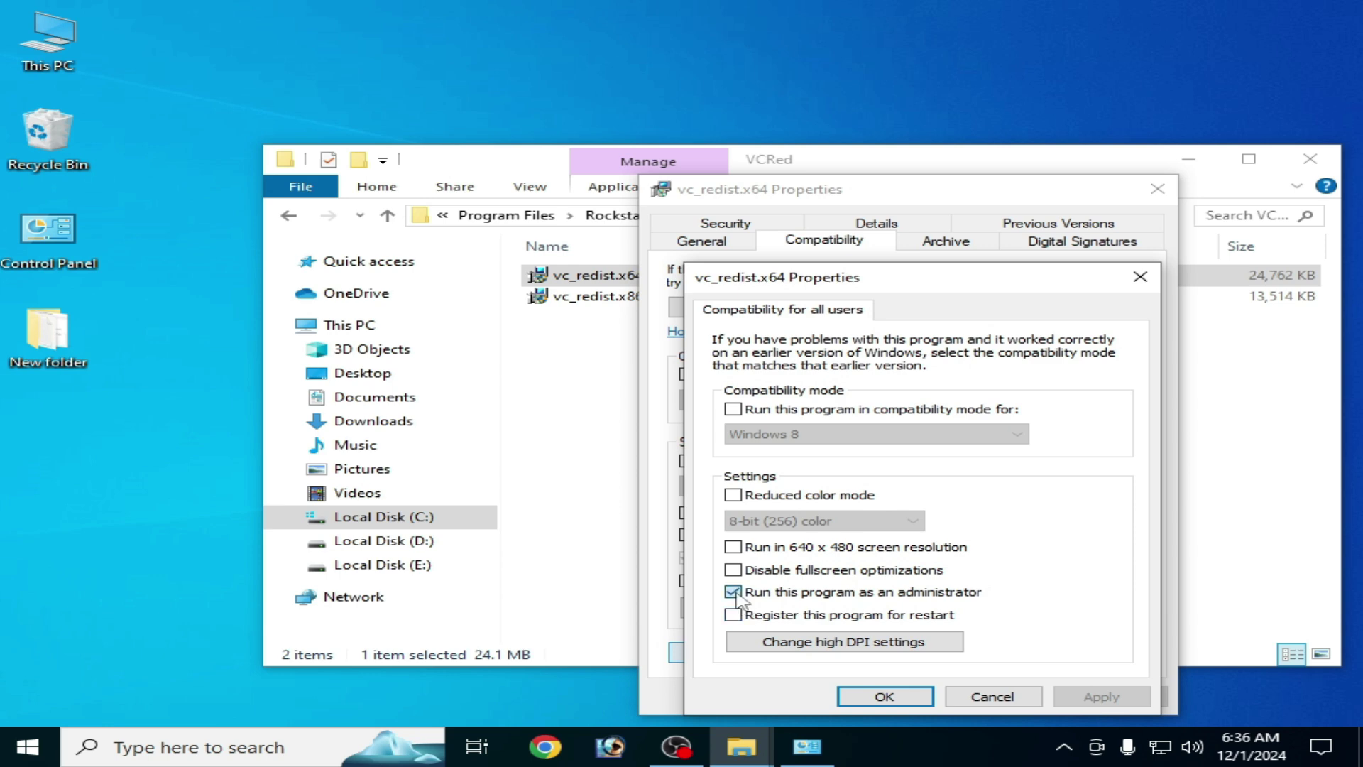
pyautogui.click(1100, 696)
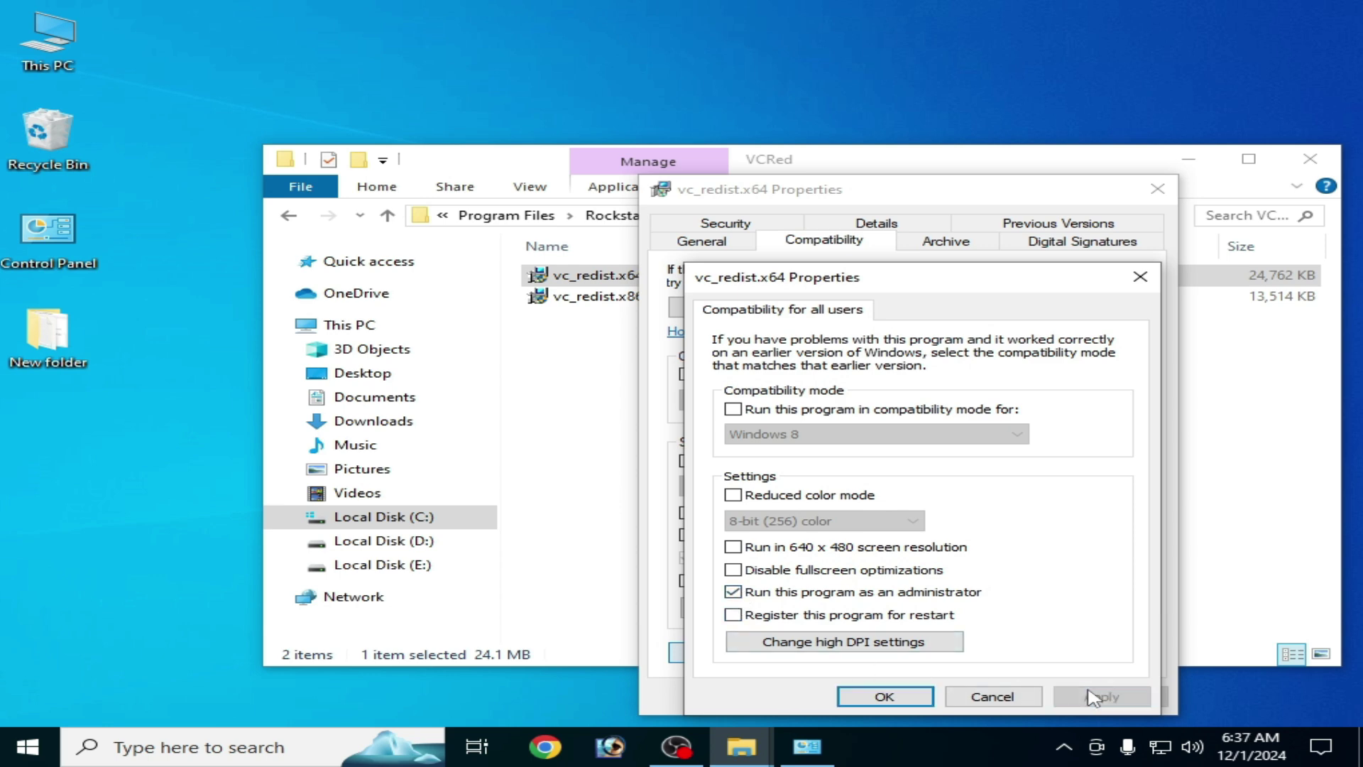
pyautogui.click(886, 697)
pyautogui.click(901, 697)
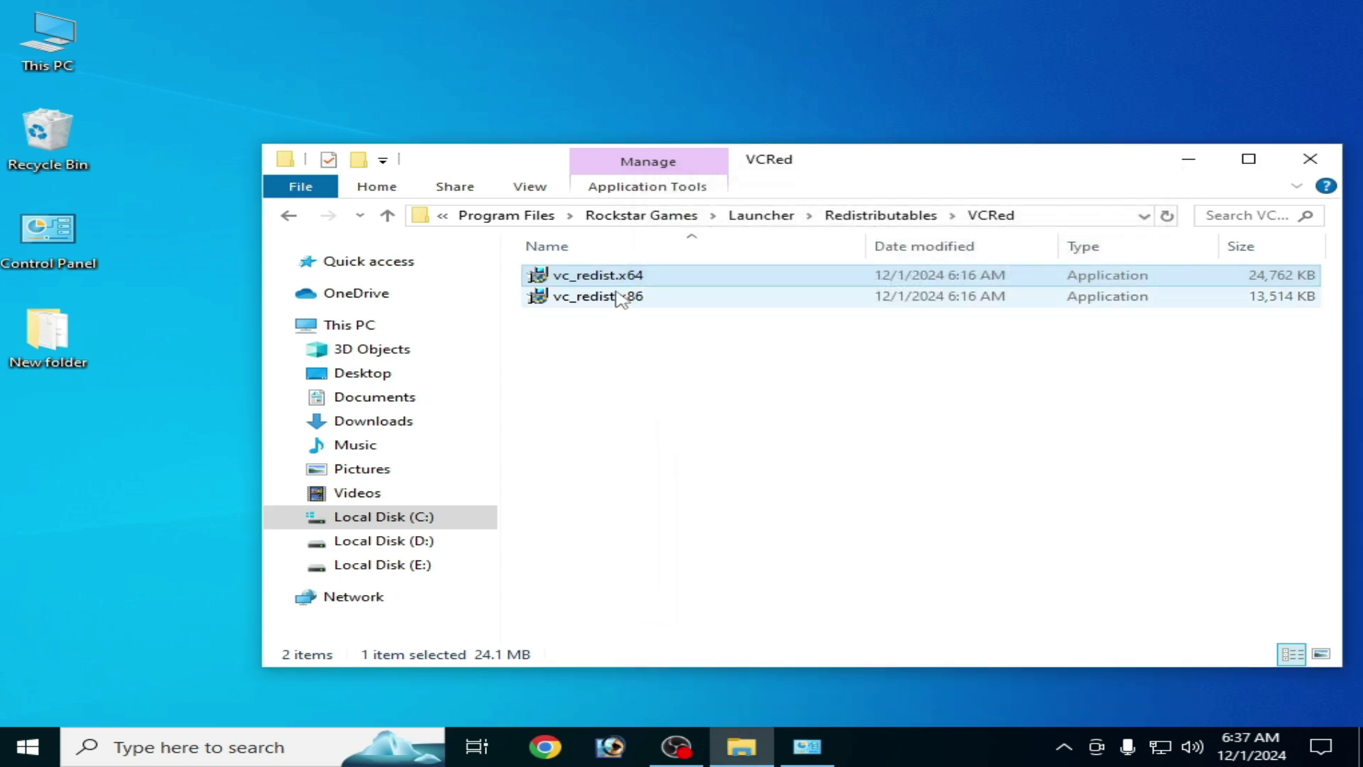
# Run vc_redist.x64 as administrator, accept the license, and install the x64 redistributable
pyautogui.rightClick(616, 277)
pyautogui.press('Return')
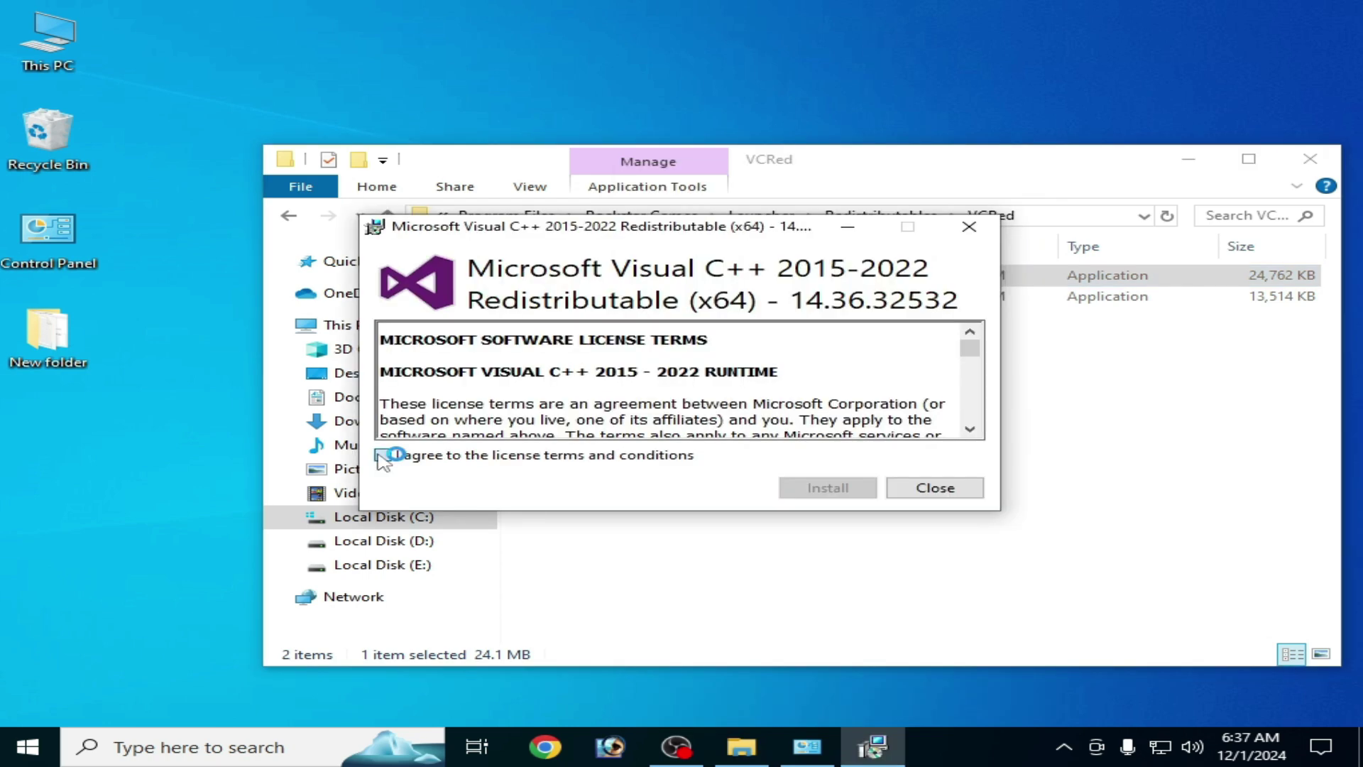
pyautogui.click(383, 454)
pyautogui.click(828, 490)
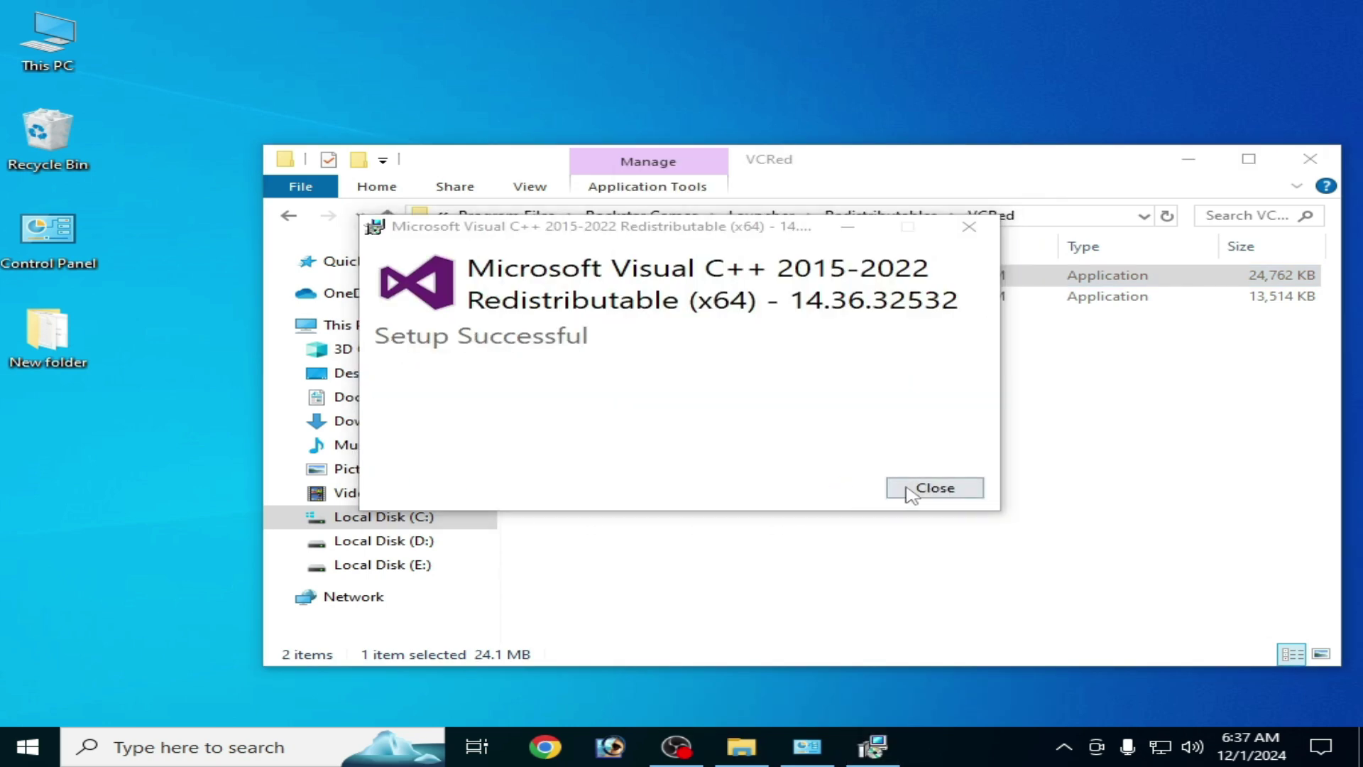
pyautogui.click(934, 487)
# Set vc_redist.x86 to always run as administrator for all users
pyautogui.click(619, 297)
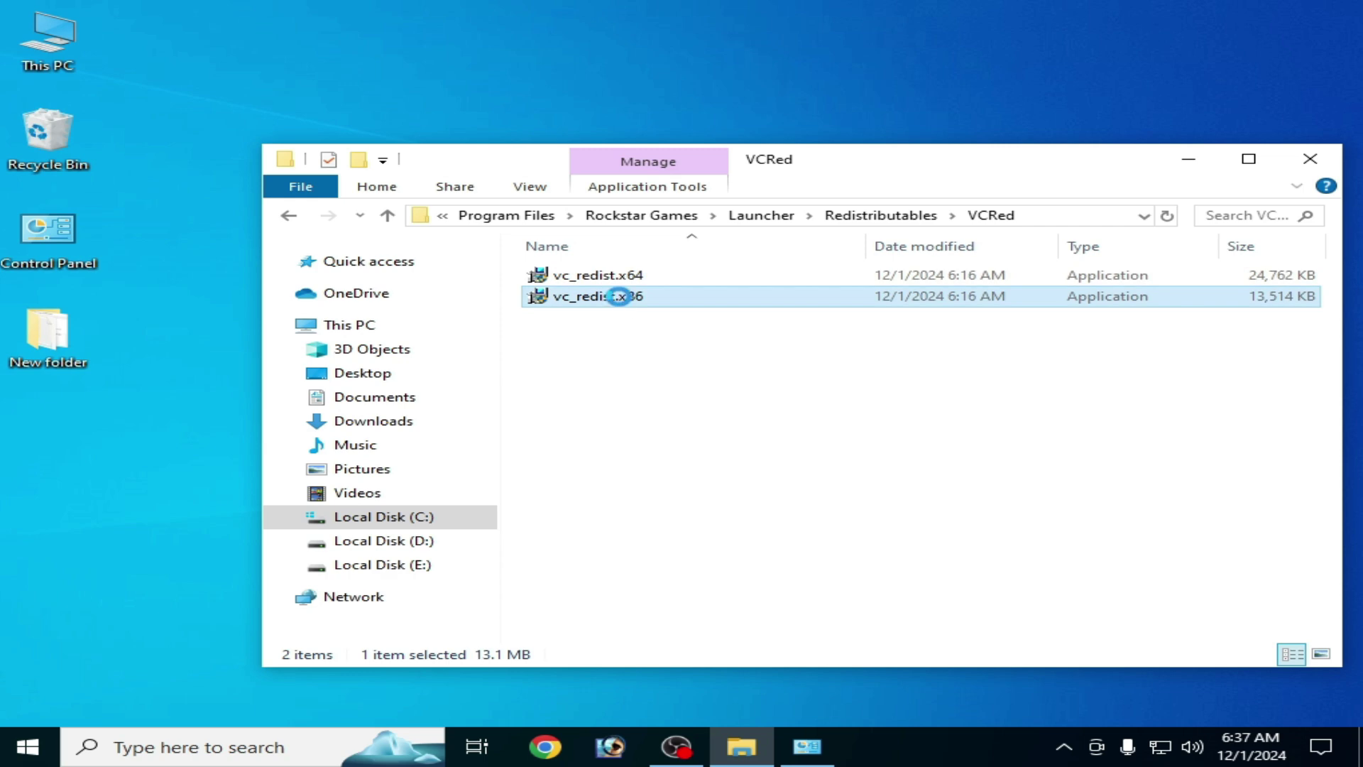
pyautogui.rightClick(619, 296)
pyautogui.click(685, 710)
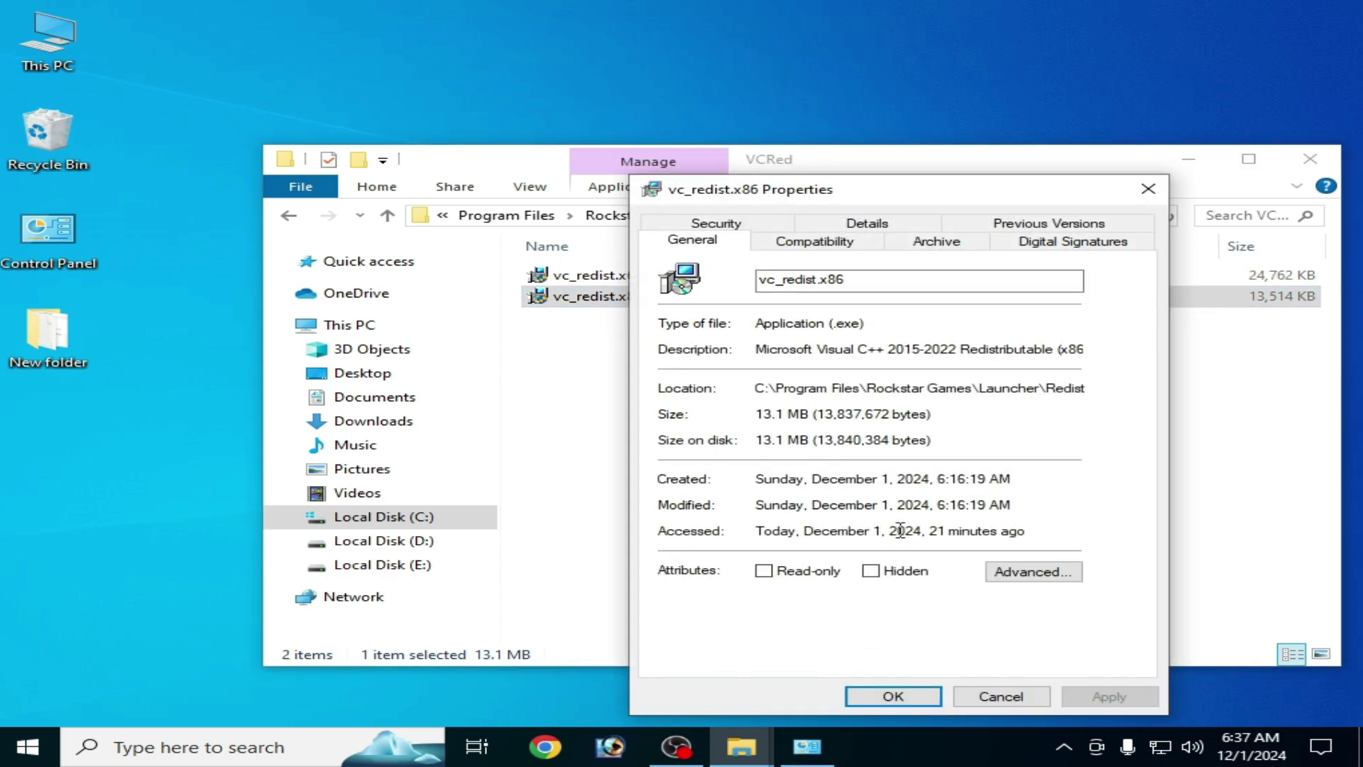
pyautogui.click(828, 245)
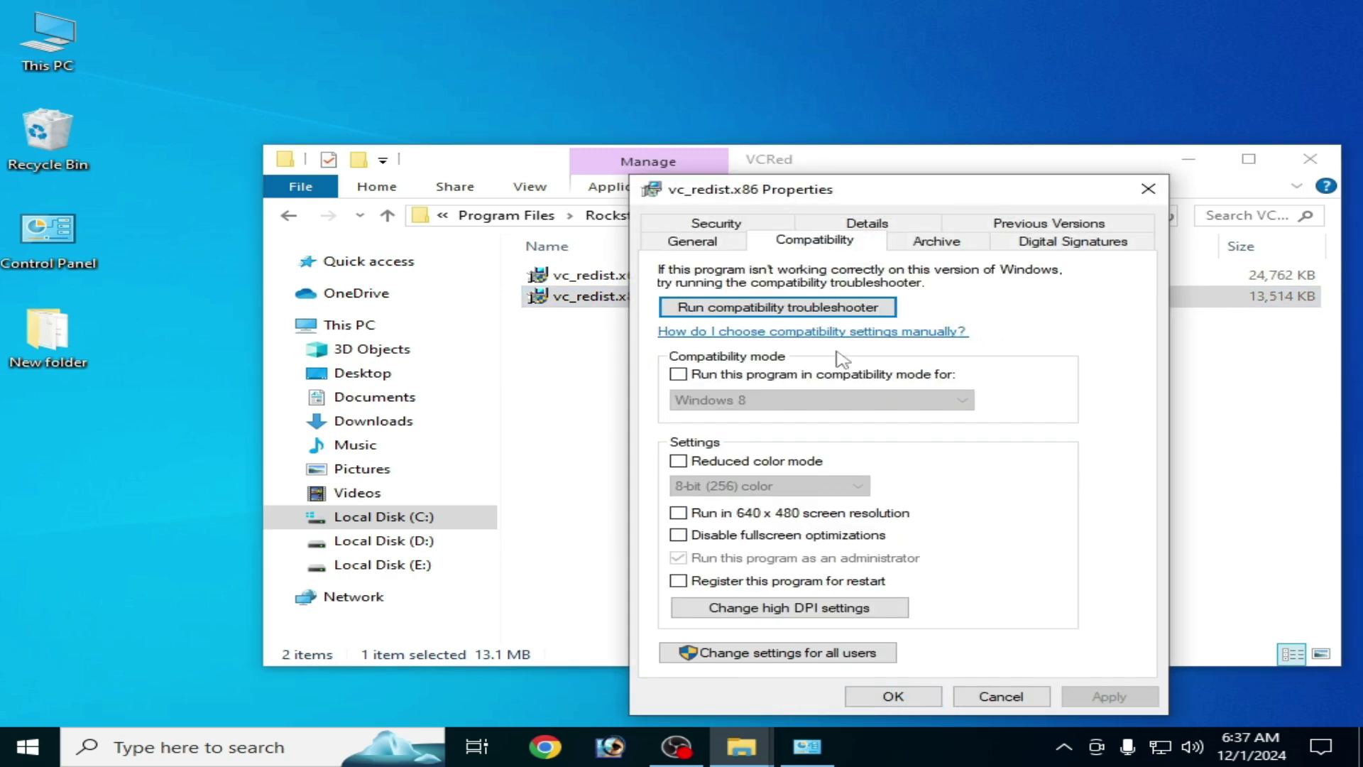
pyautogui.click(779, 653)
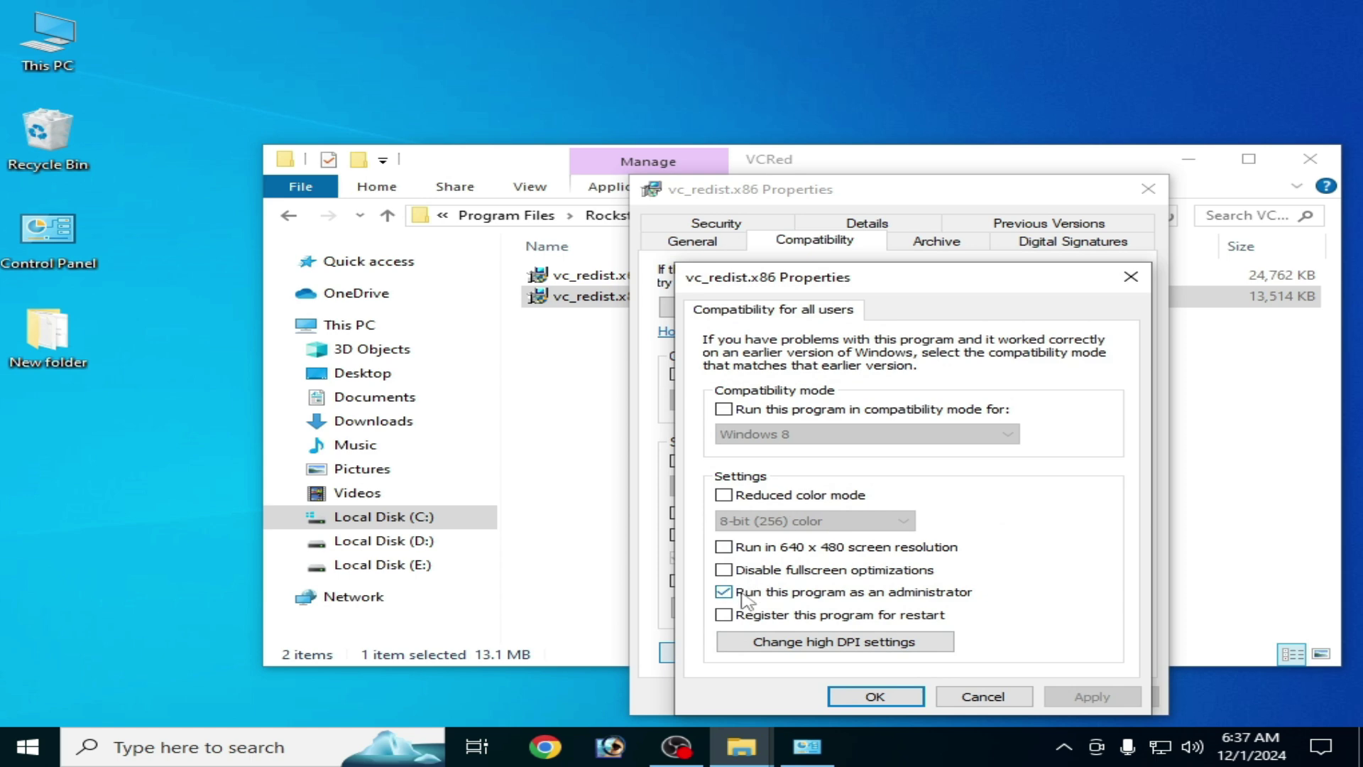
pyautogui.click(729, 595)
pyautogui.click(1091, 696)
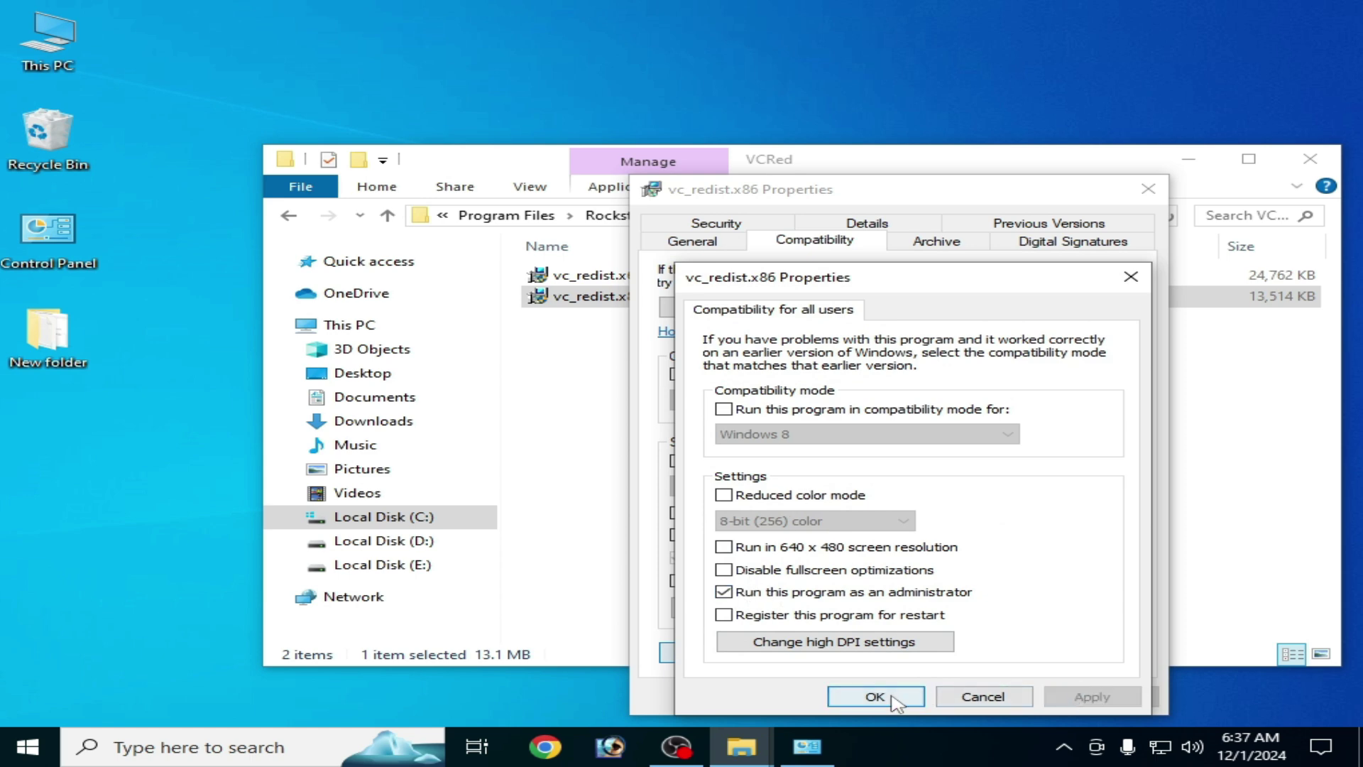
pyautogui.click(875, 696)
pyautogui.click(893, 696)
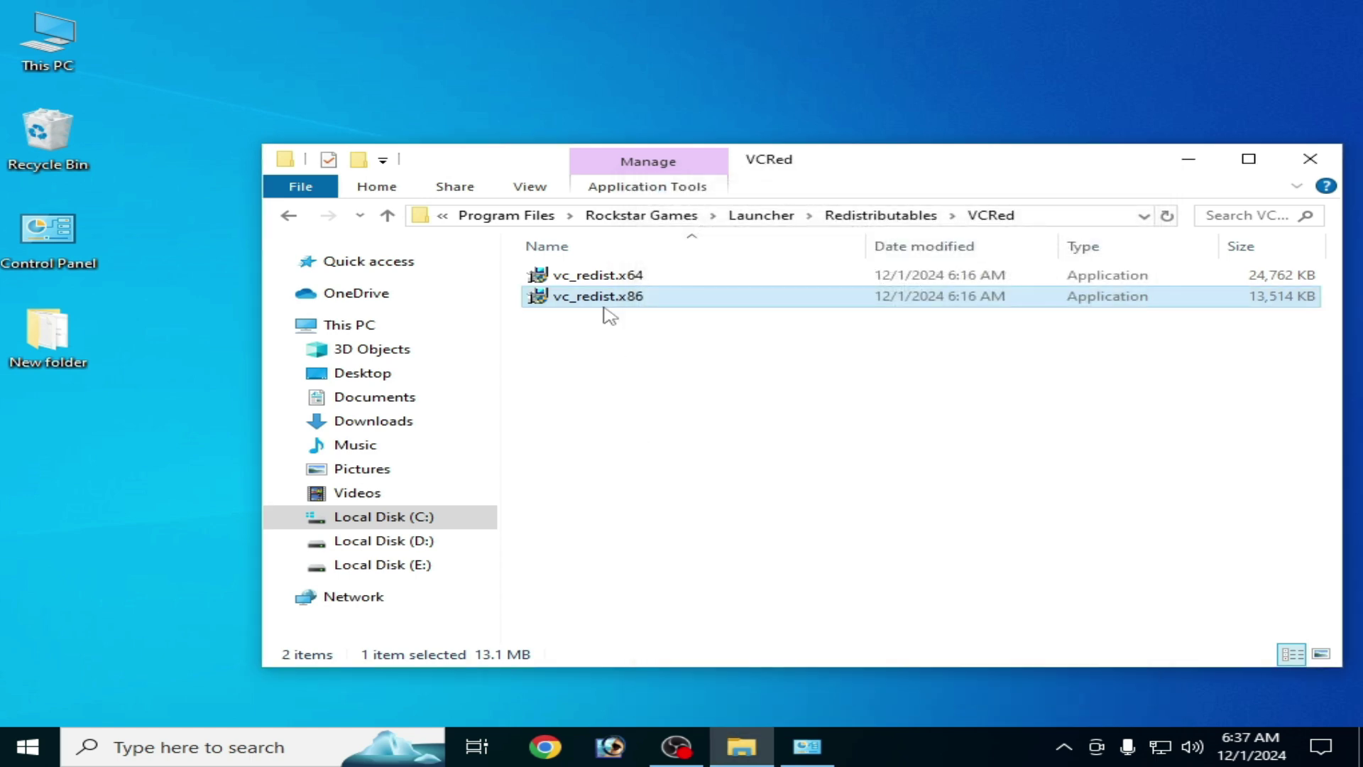
# Install the x86 redistributable as administrator, then open Control Panel
pyautogui.rightClick(608, 304)
pyautogui.click(654, 204)
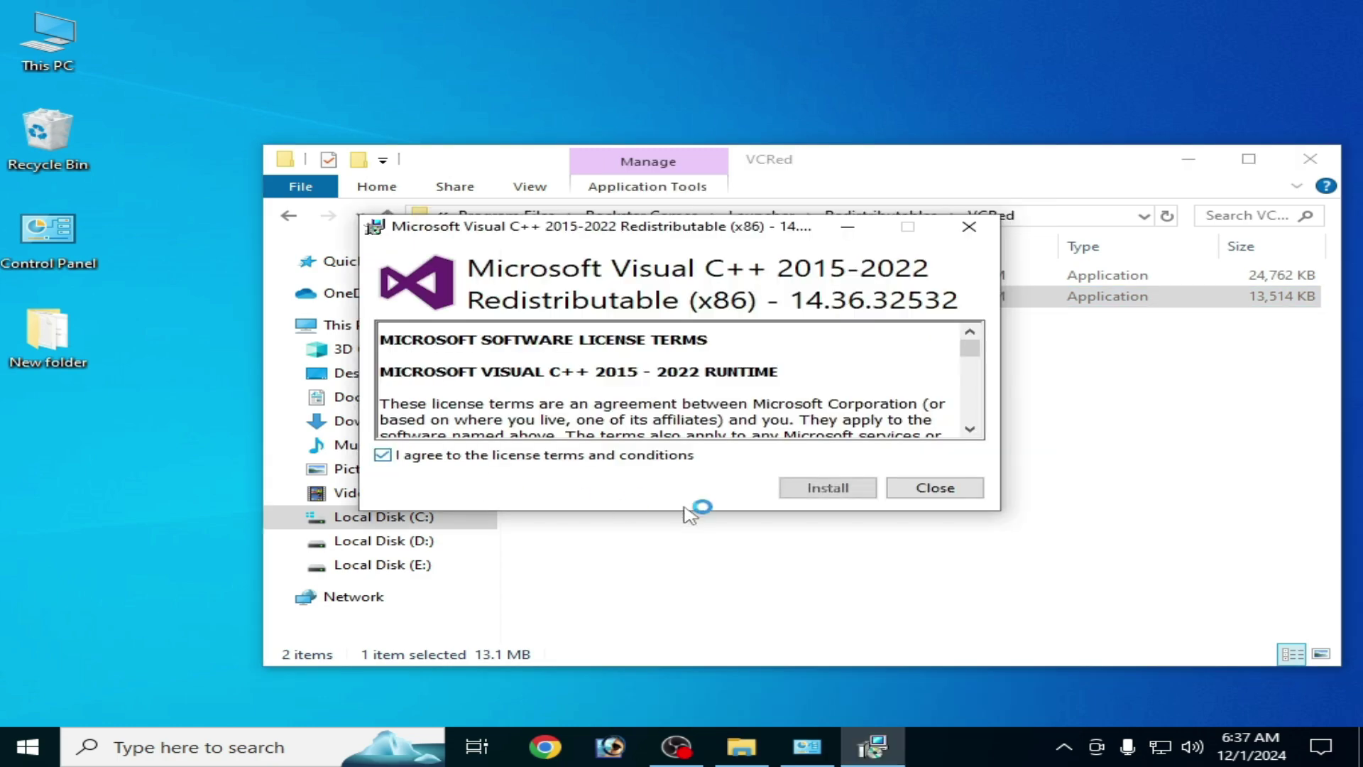
pyautogui.click(827, 488)
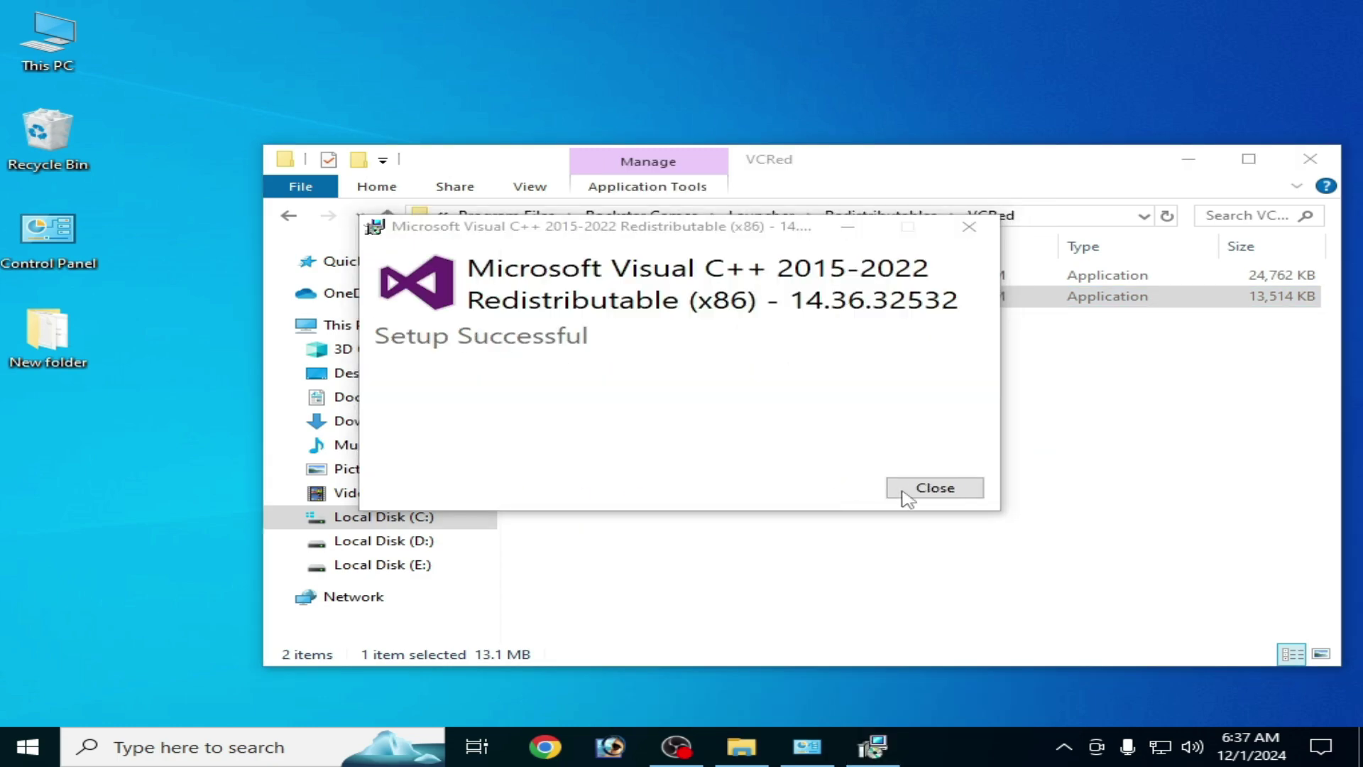
pyautogui.click(929, 490)
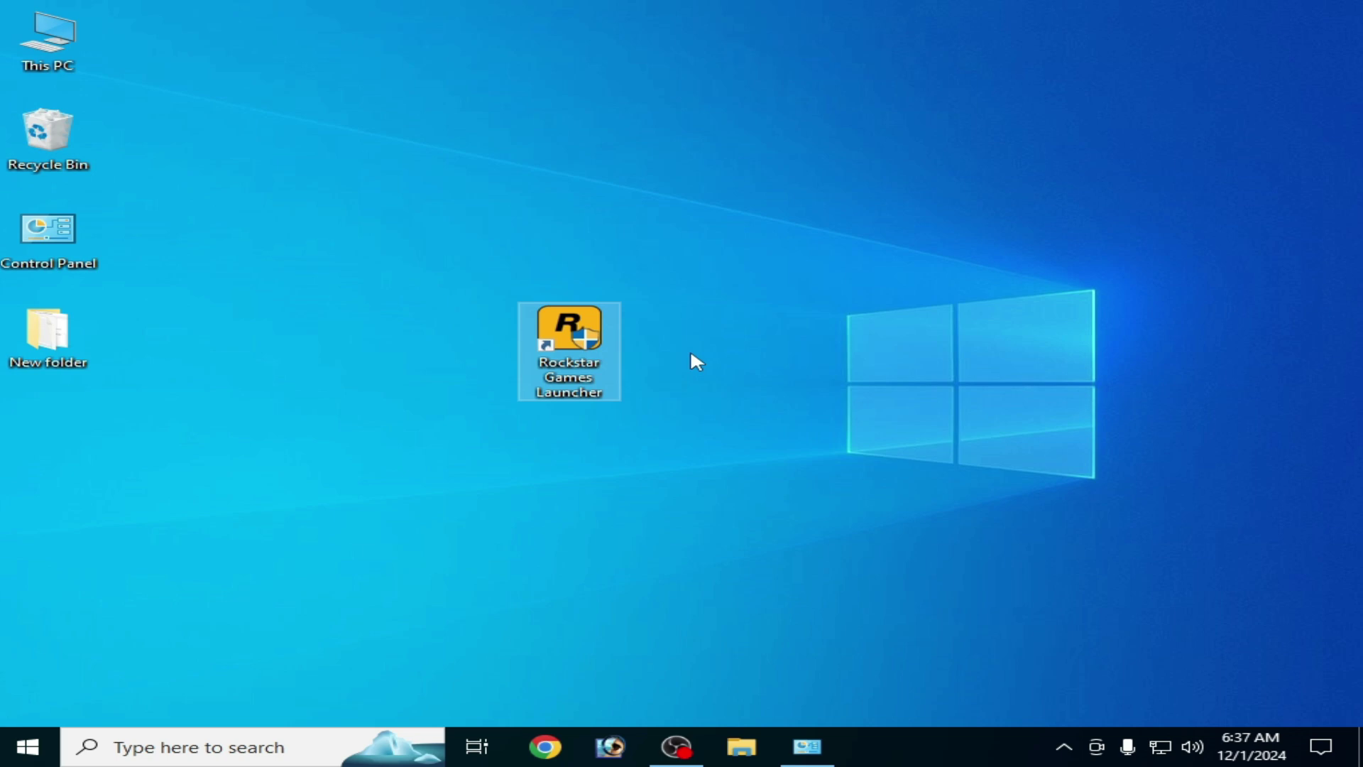
pyautogui.doubleClick(54, 261)
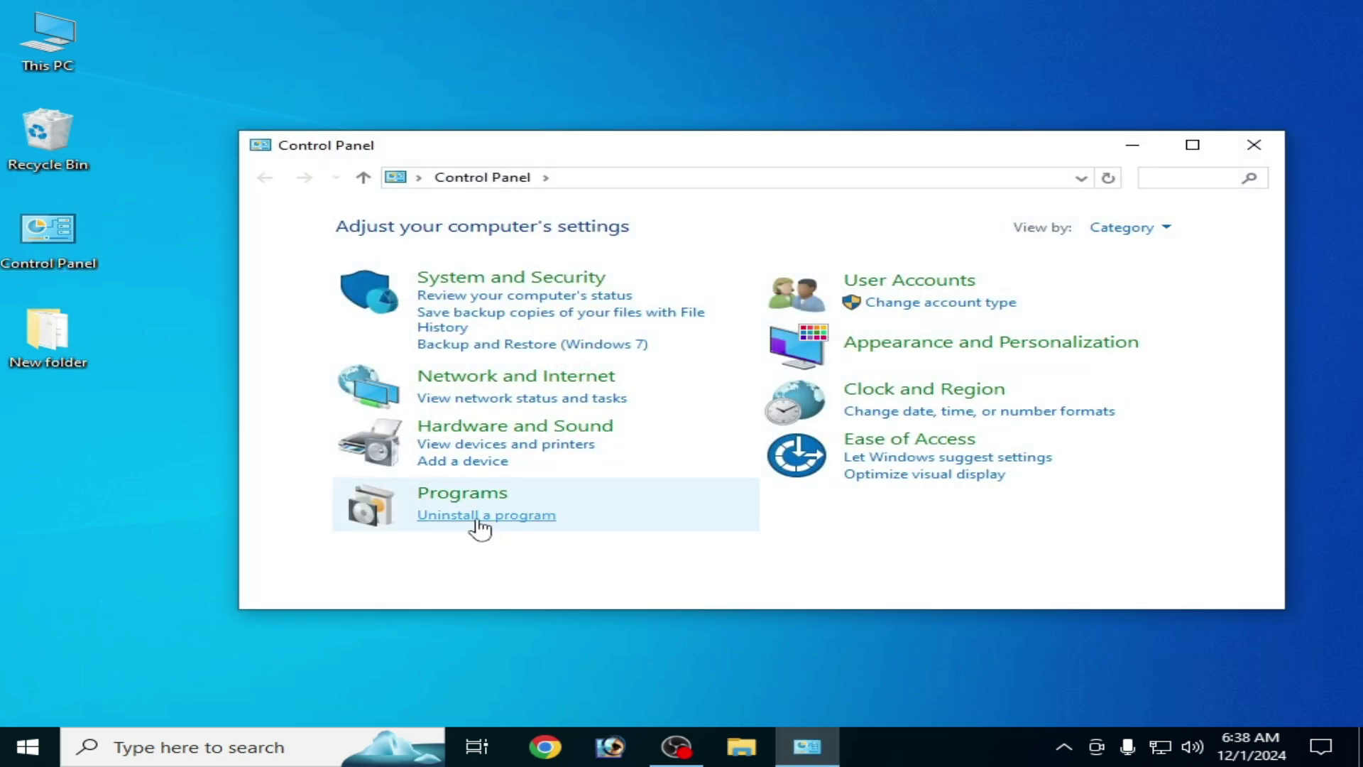
# Find Microsoft OneDrive in the installed programs list and uninstall it
pyautogui.click(480, 525)
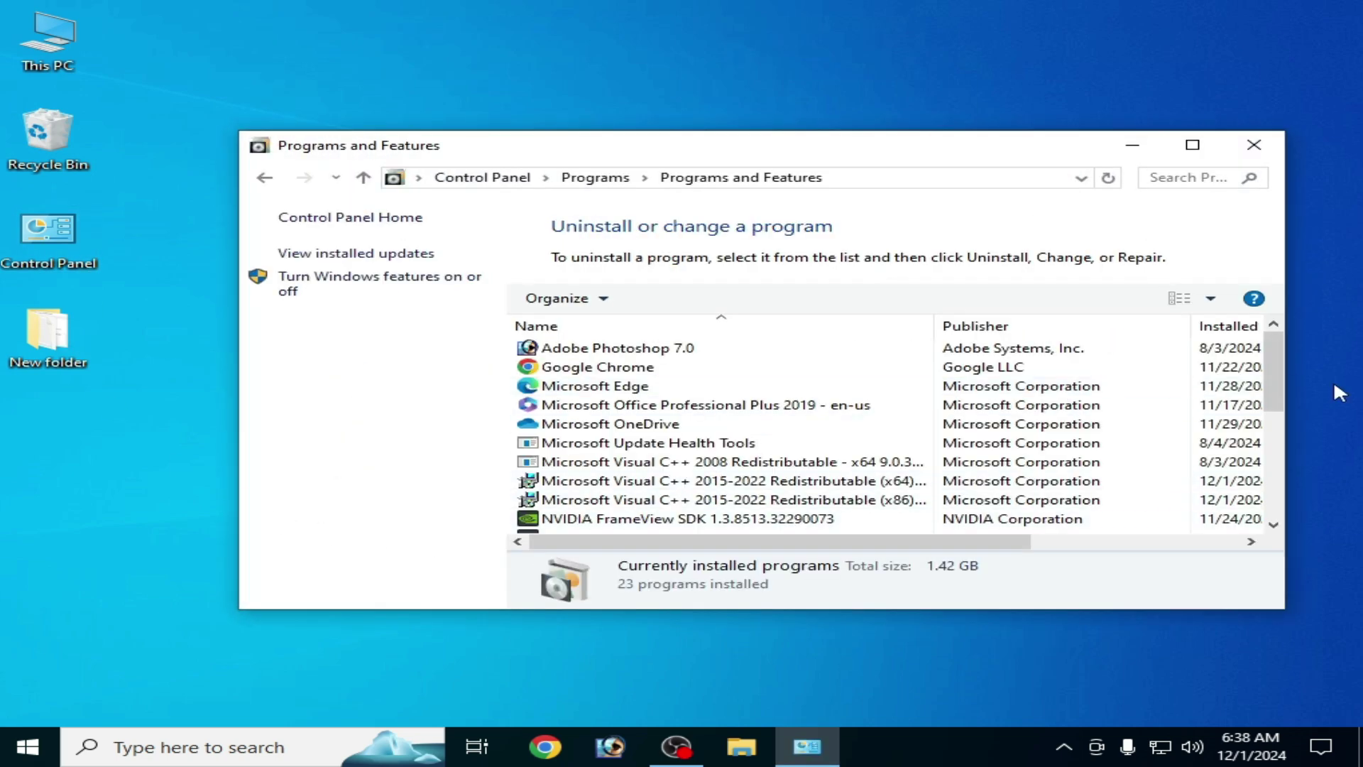
pyautogui.moveTo(1278, 367); pyautogui.dragTo(1279, 449)
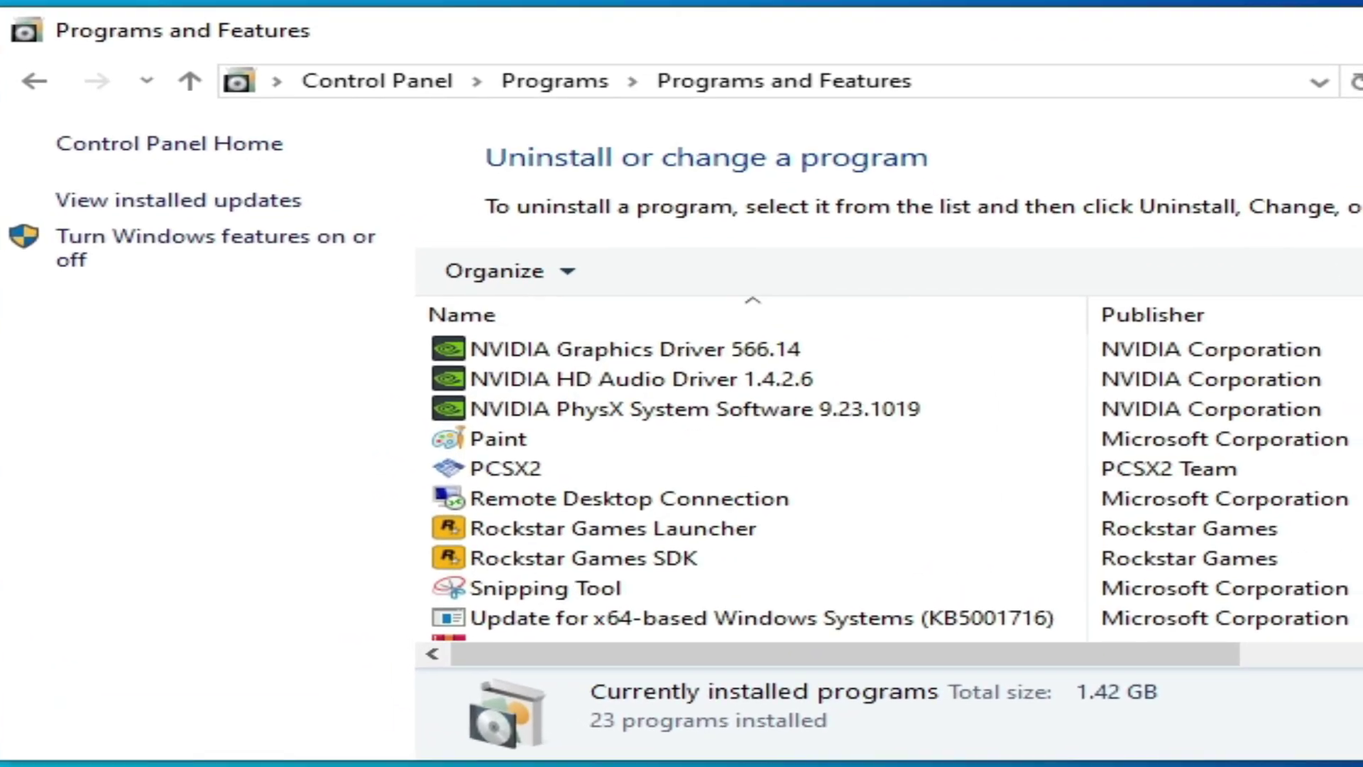
pyautogui.scroll(-1, 968, 462)
pyautogui.scroll(4, 968, 463)
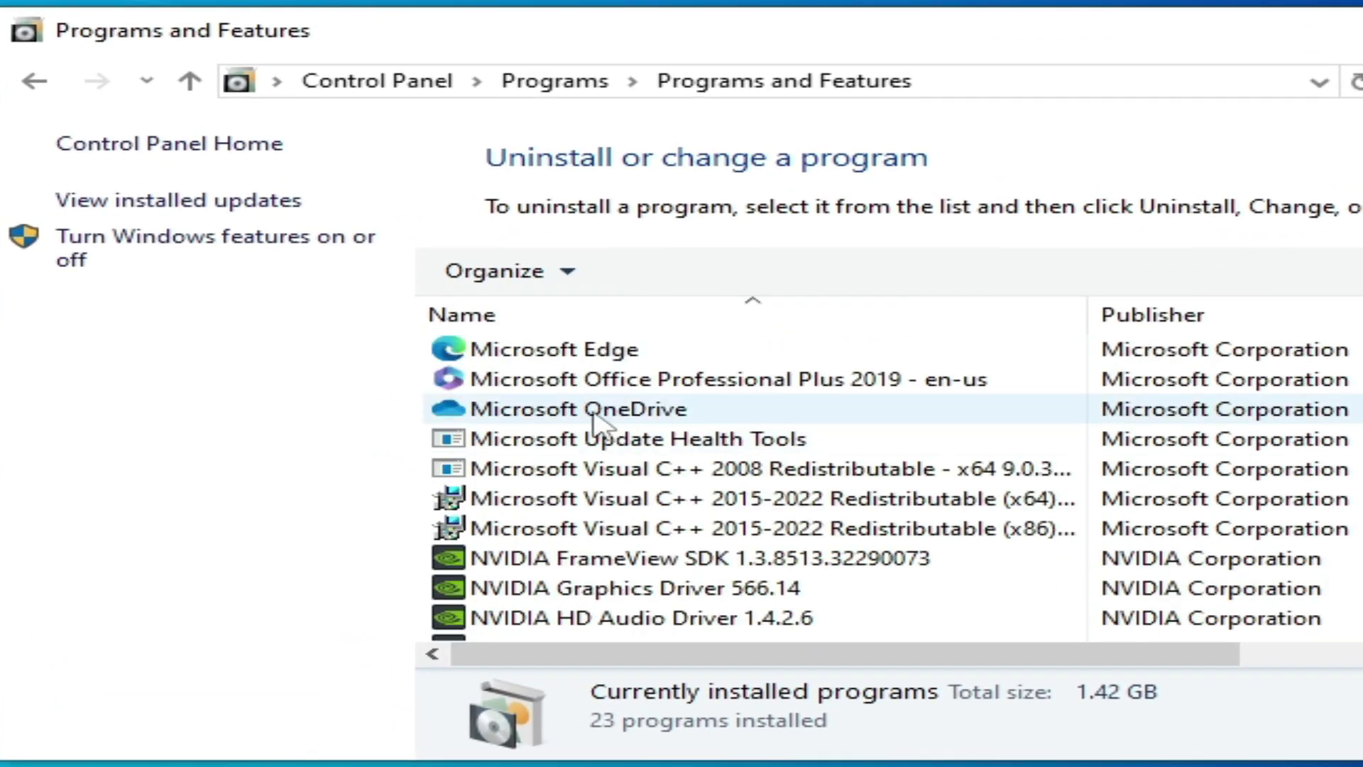
pyautogui.click(557, 412)
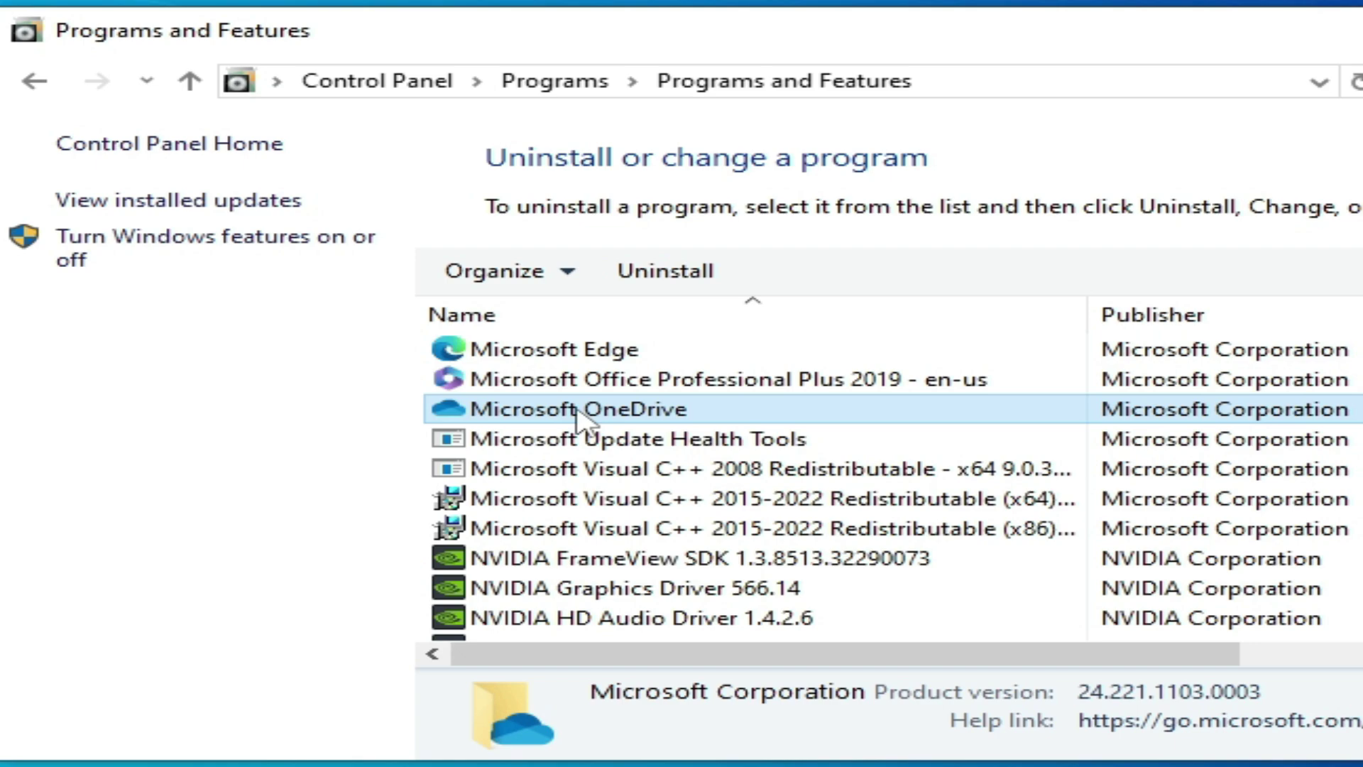
pyautogui.rightClick(578, 412)
pyautogui.click(714, 433)
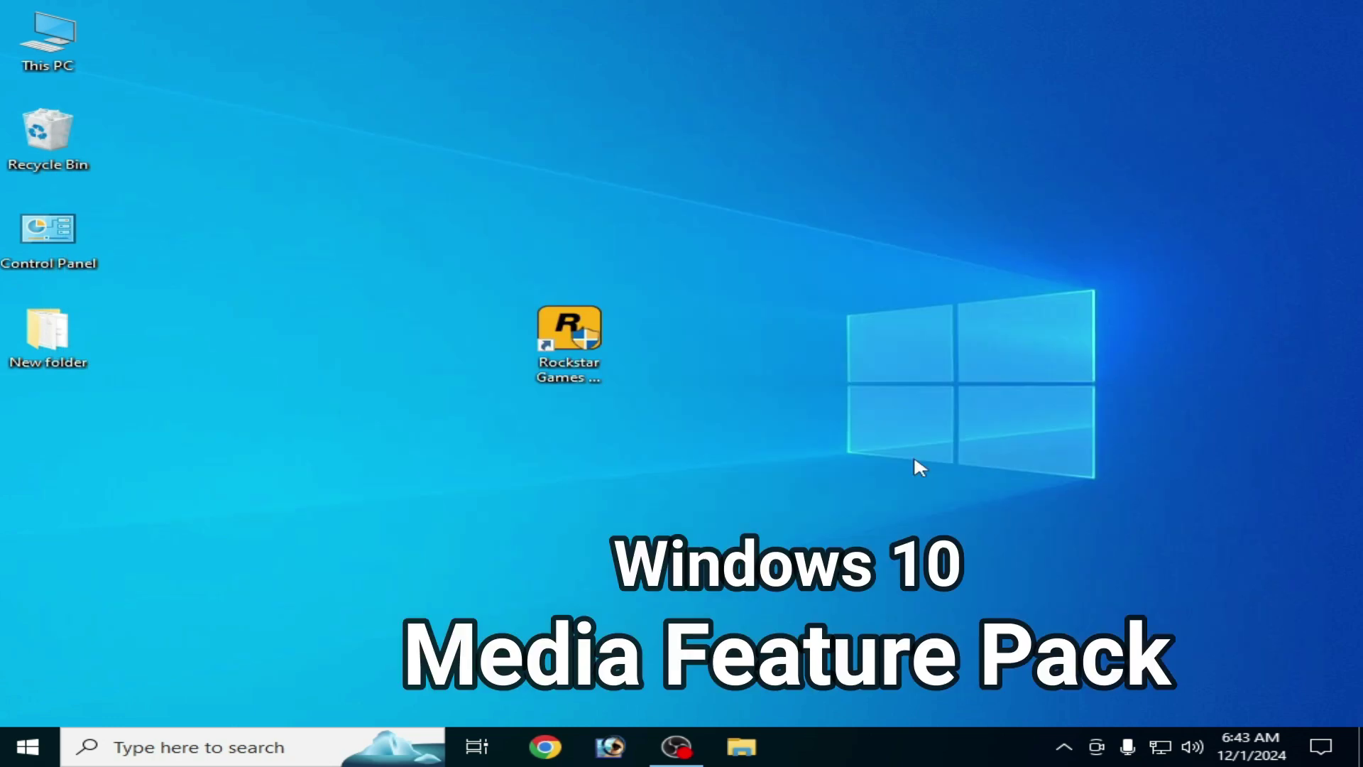
pyautogui.doubleClick(34, 44)
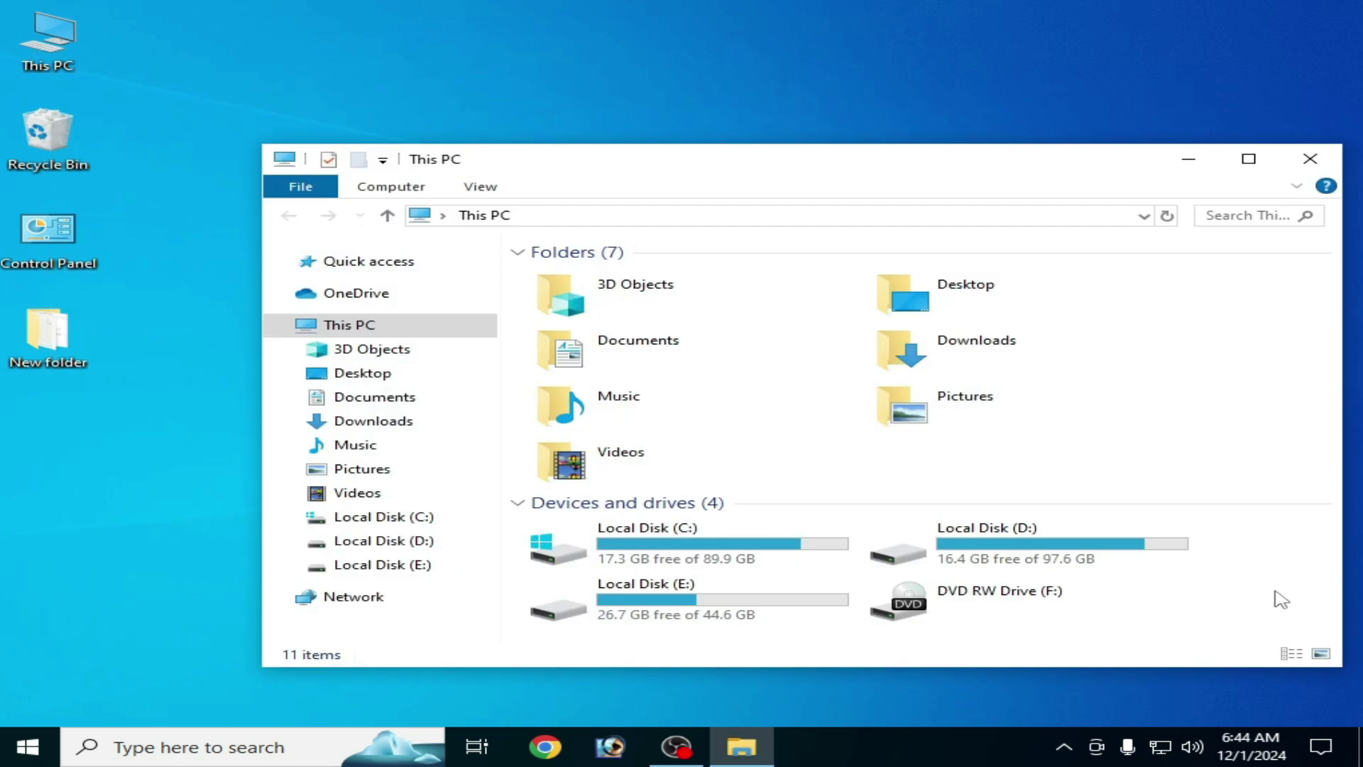
pyautogui.rightClick(1281, 599)
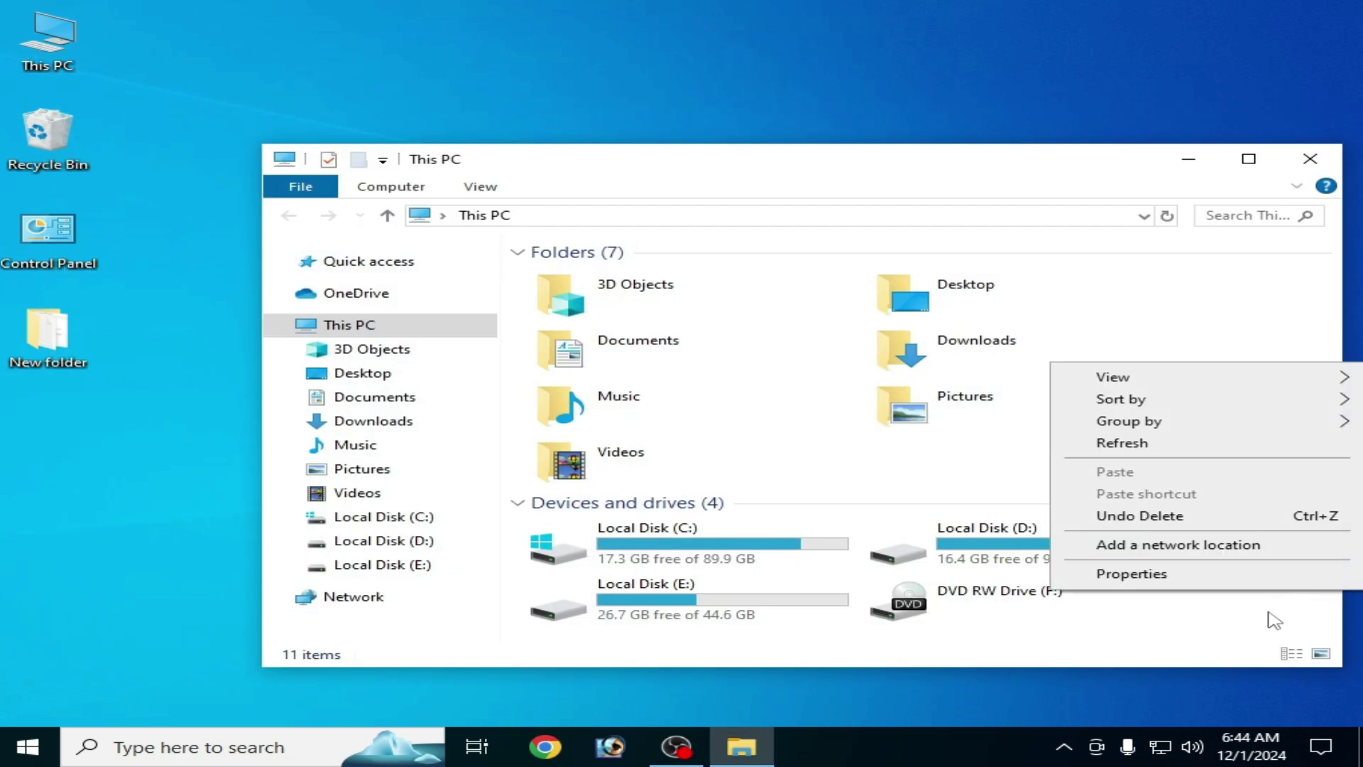
pyautogui.click(1166, 578)
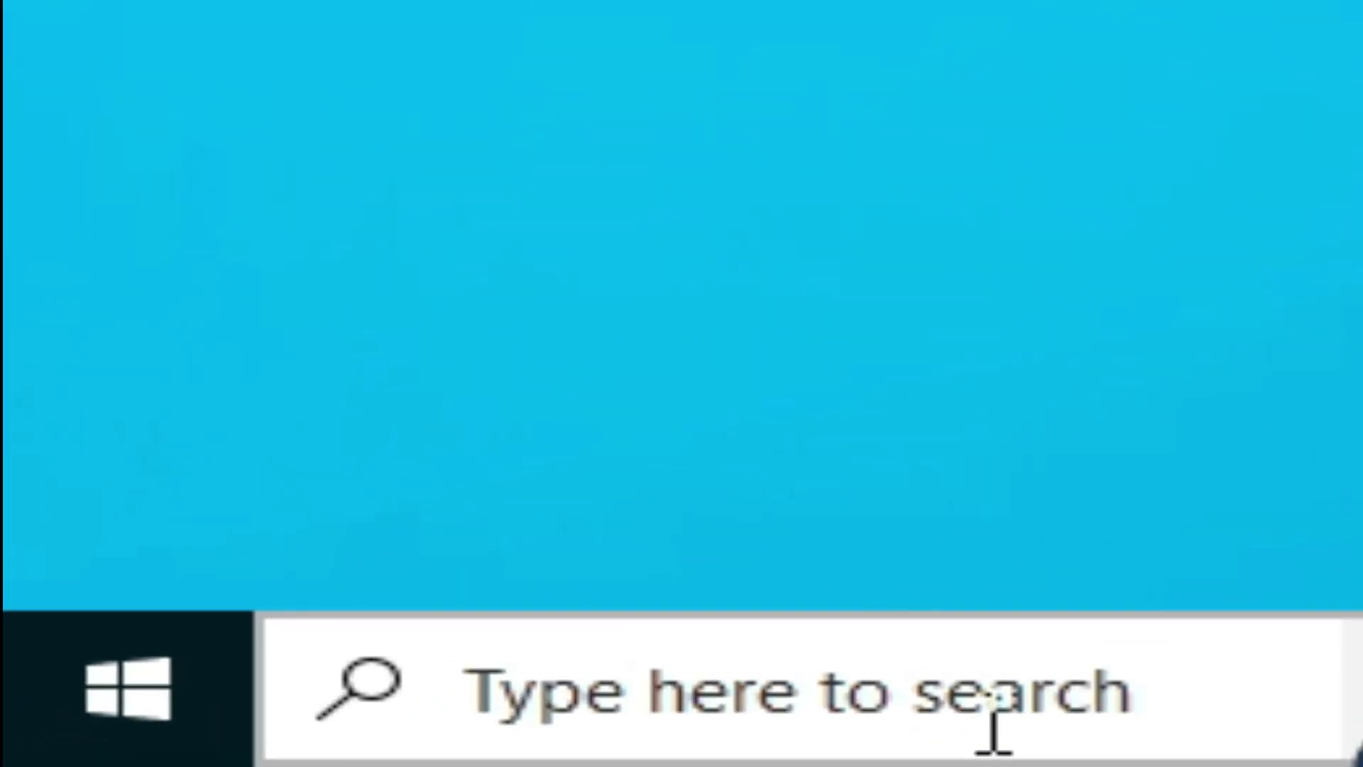
# Search 'services' and open the Services console
pyautogui.click(248, 755)
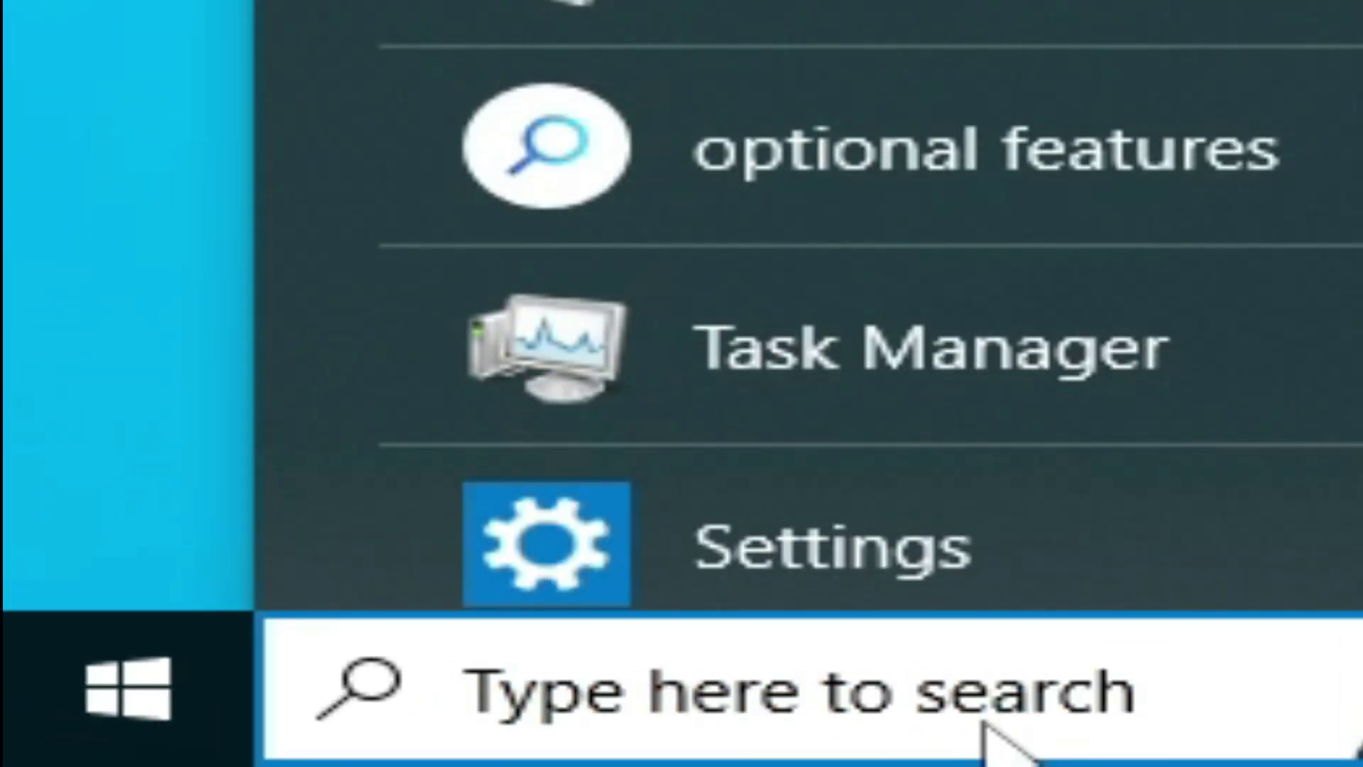
pyautogui.write('services')
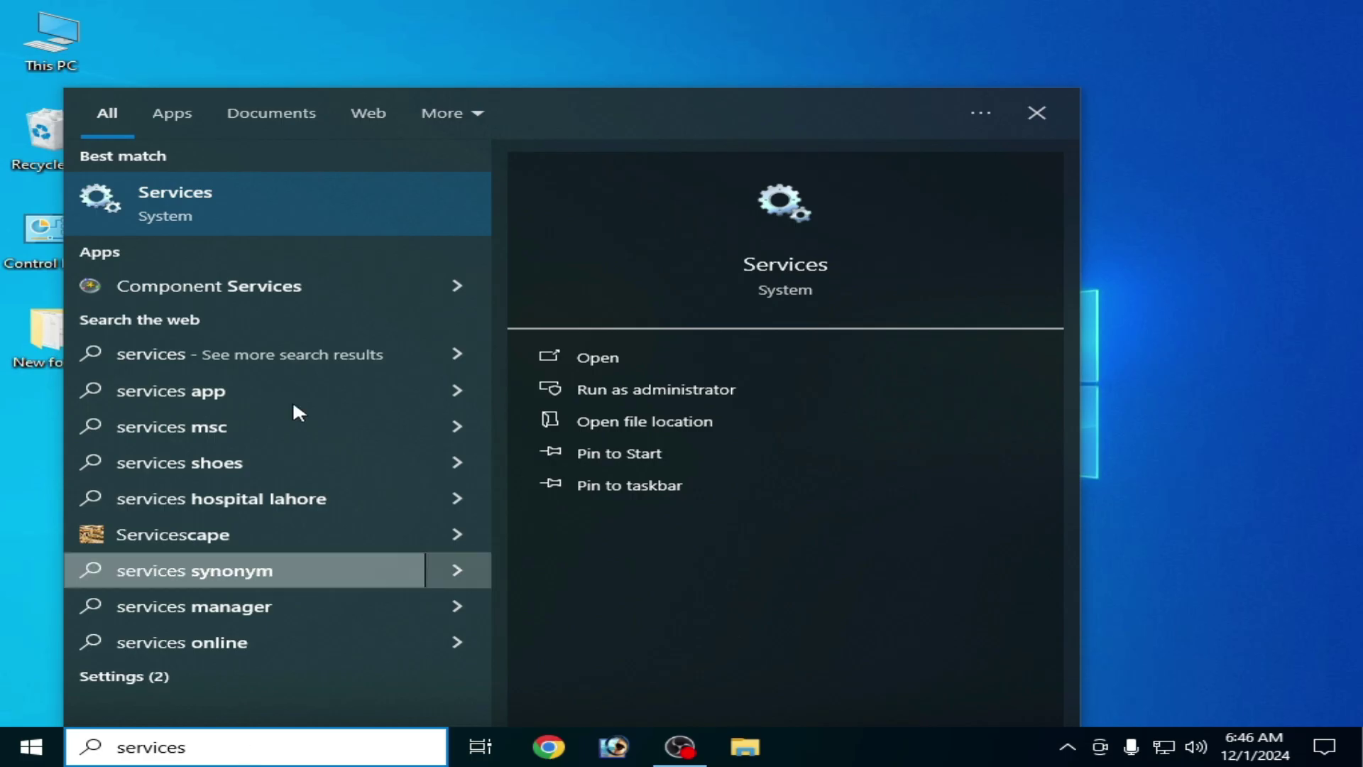
pyautogui.click(211, 199)
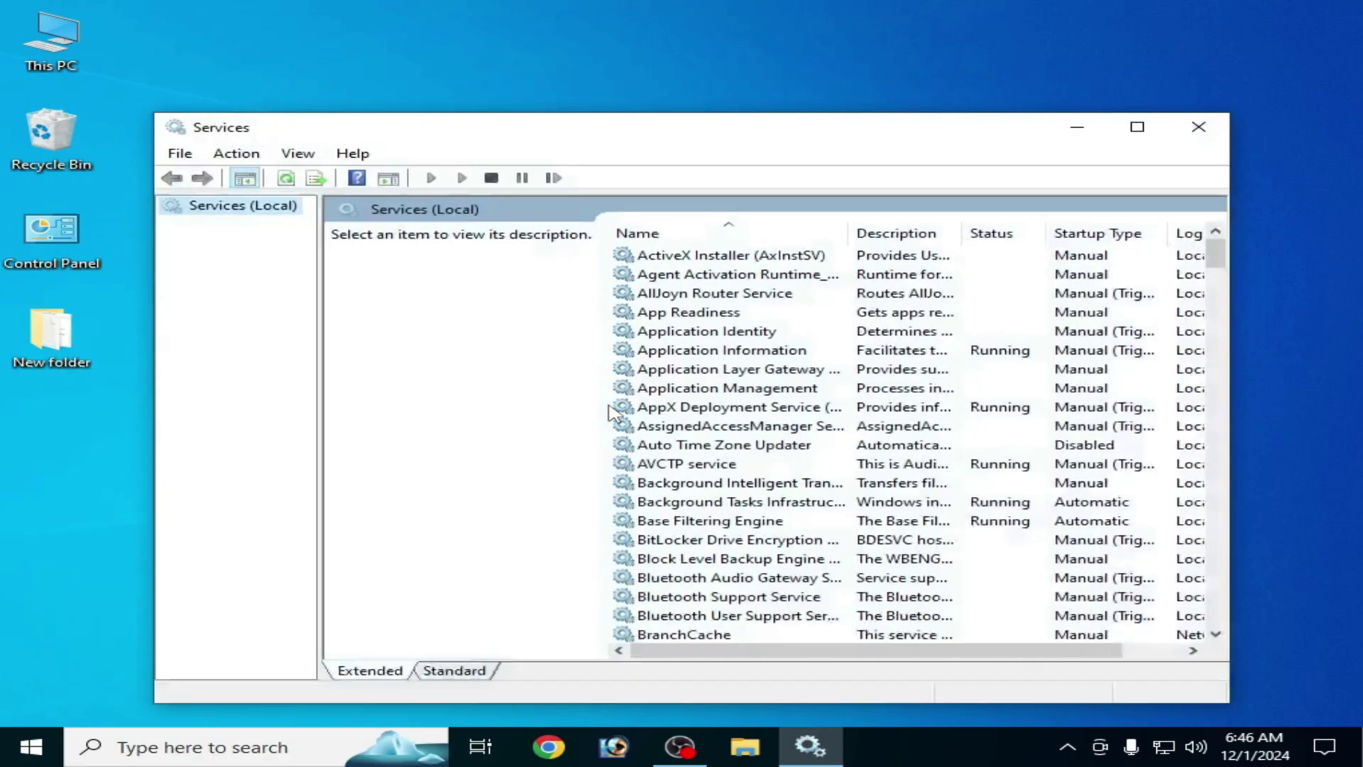
pyautogui.moveTo(1224, 268); pyautogui.dragTo(1226, 319)
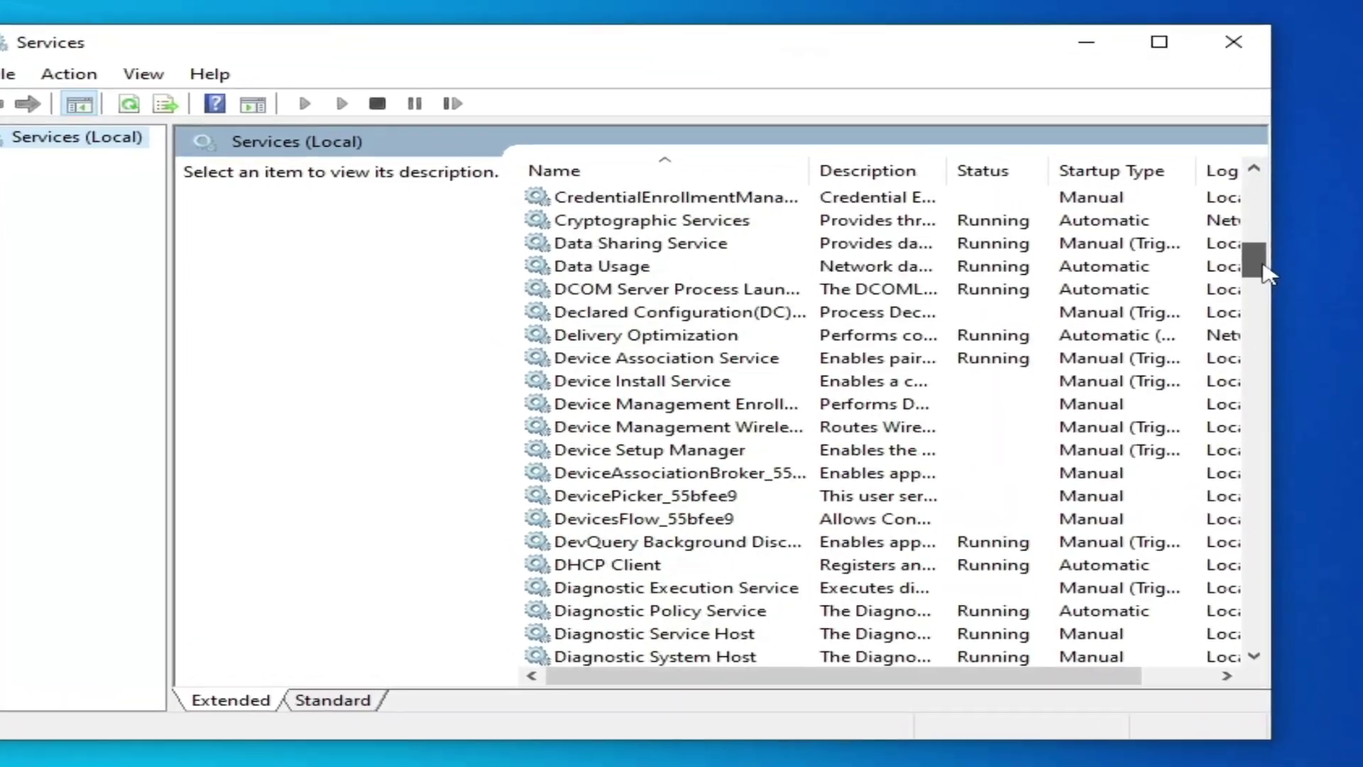
pyautogui.moveTo(1268, 273); pyautogui.dragTo(1250, 383)
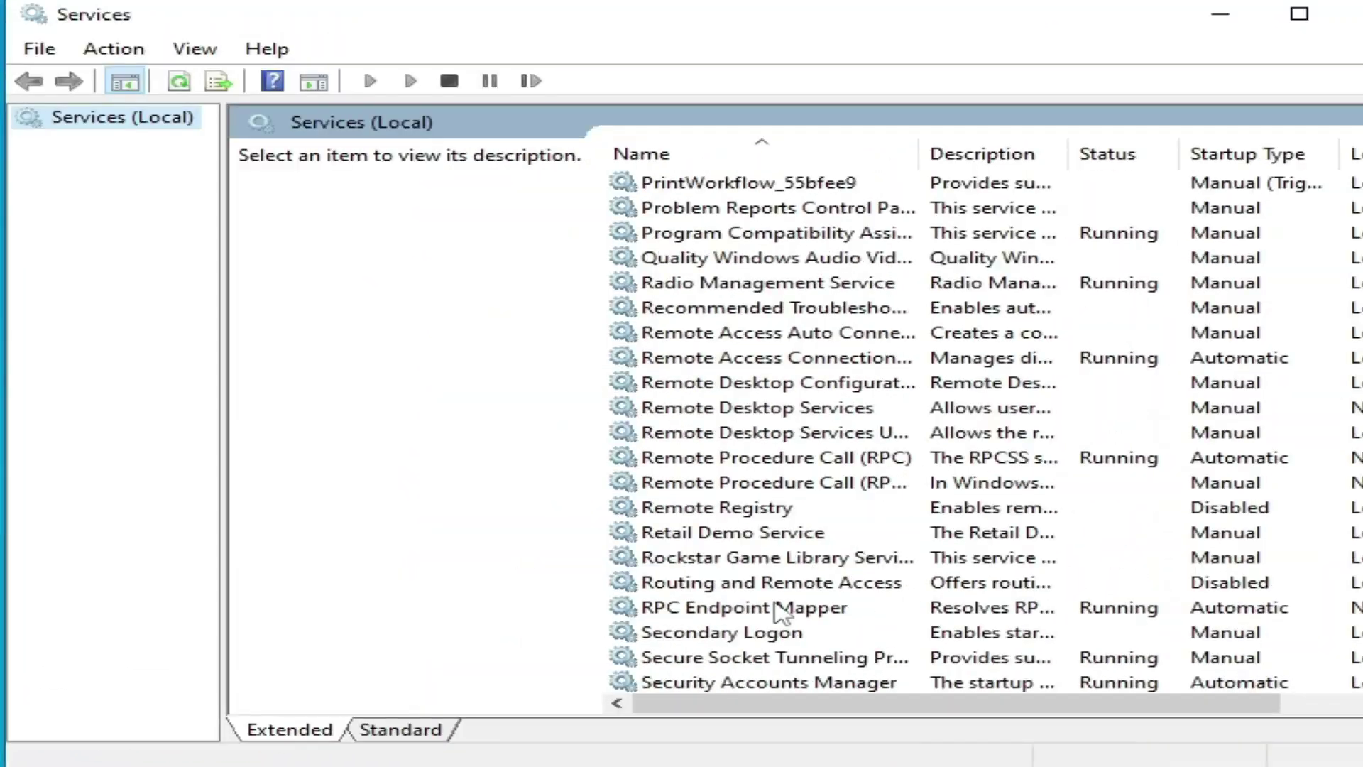
# Set the Rockstar Game Library Service startup type to Automatic
pyautogui.click(763, 568)
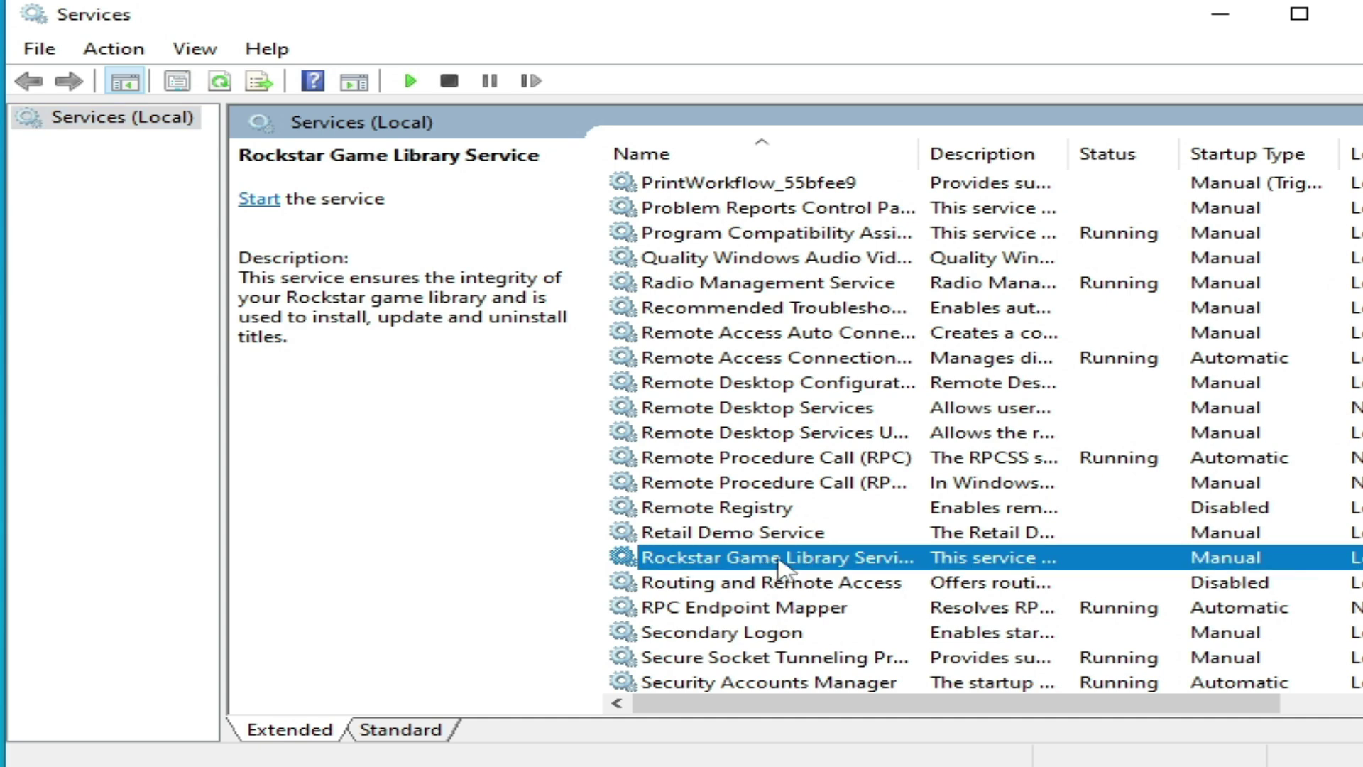
pyautogui.rightClick(759, 561)
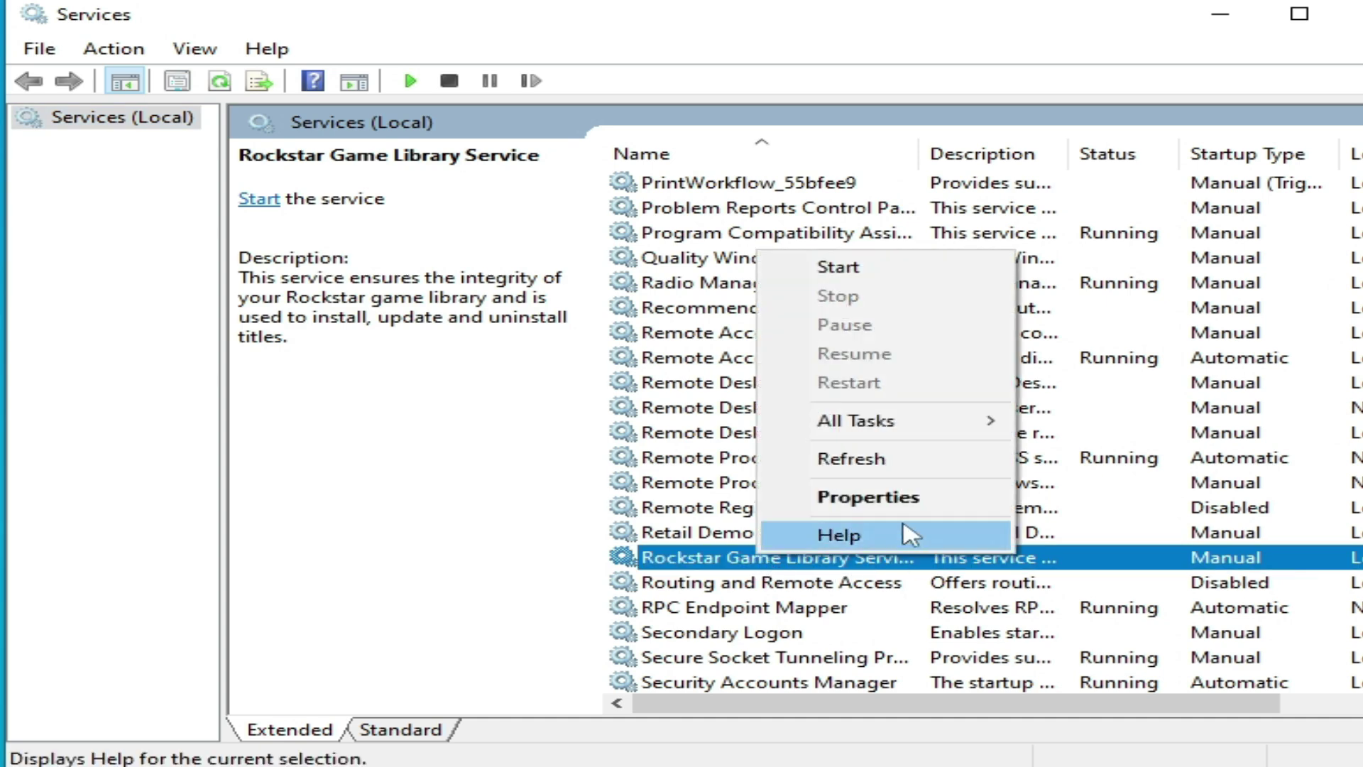
pyautogui.click(872, 497)
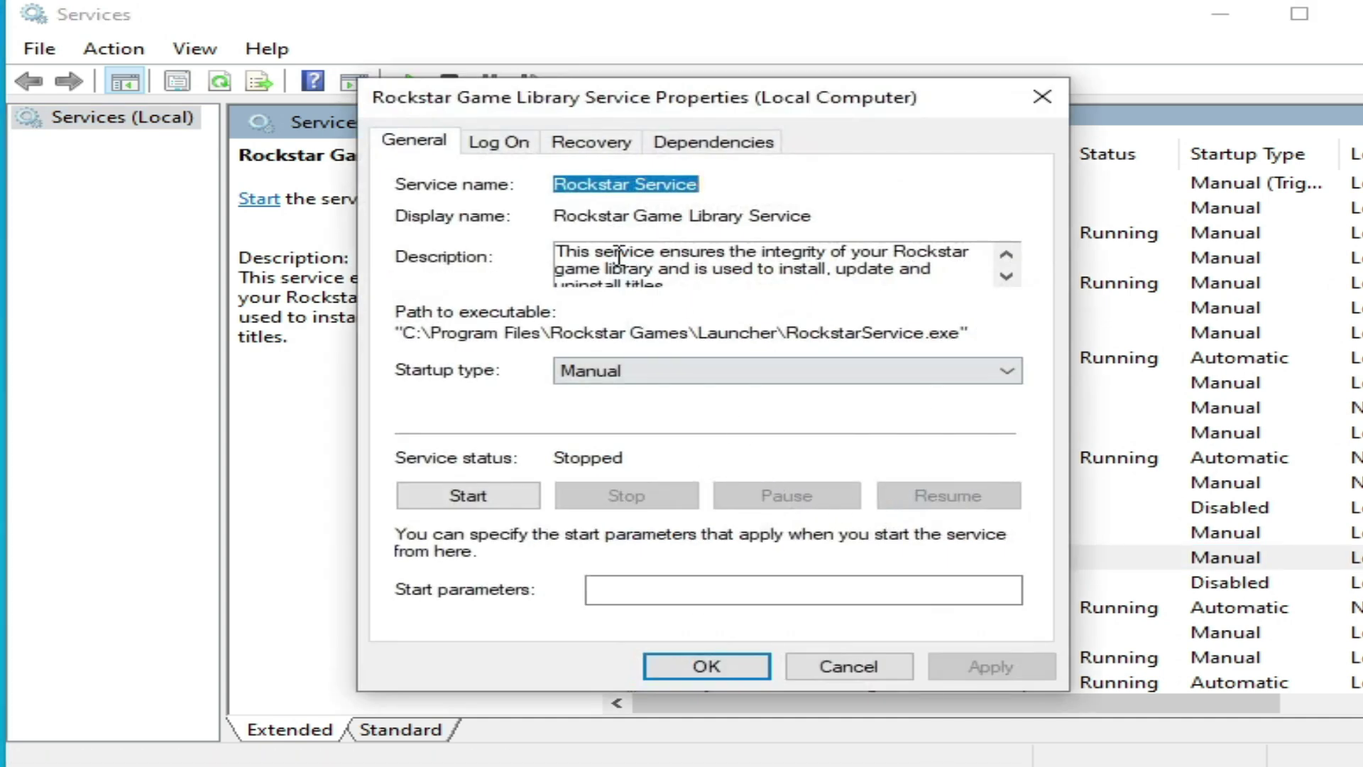
pyautogui.click(643, 384)
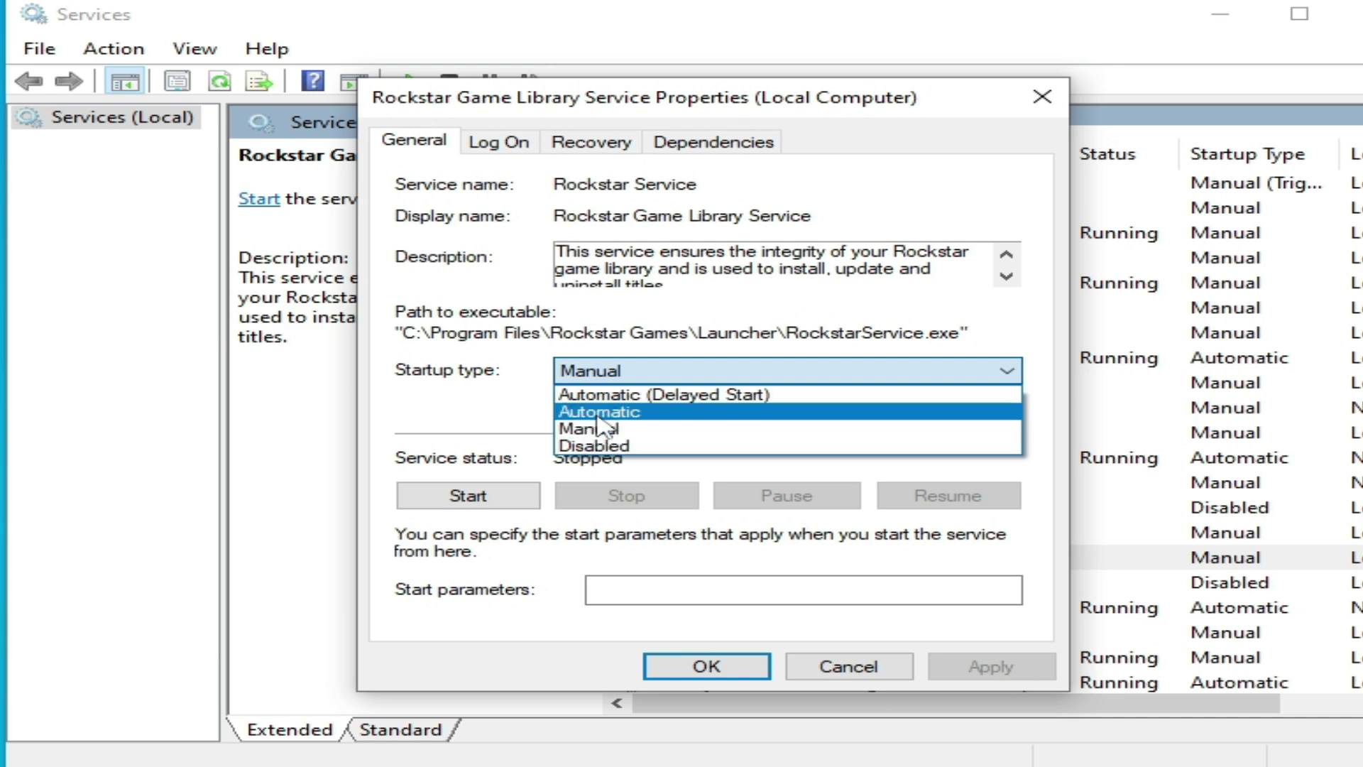
pyautogui.click(598, 410)
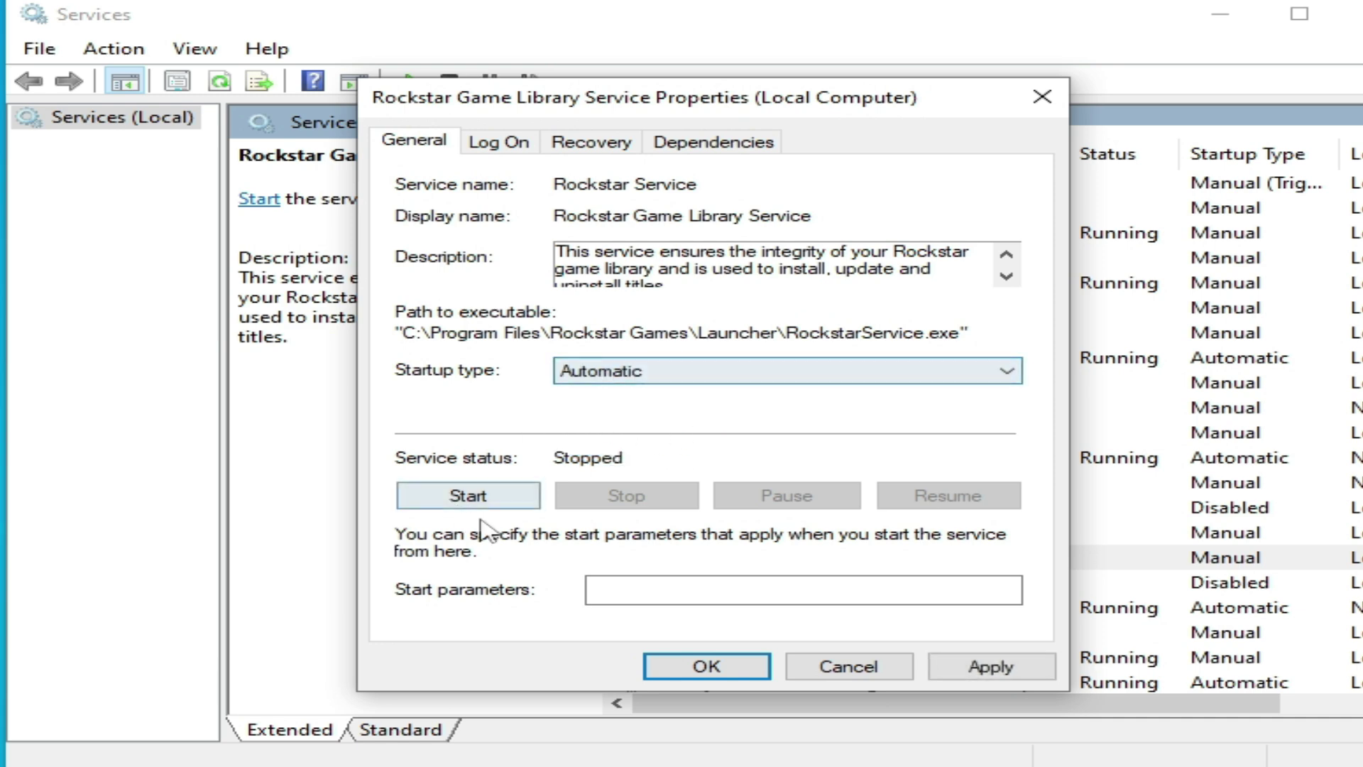
pyautogui.click(952, 667)
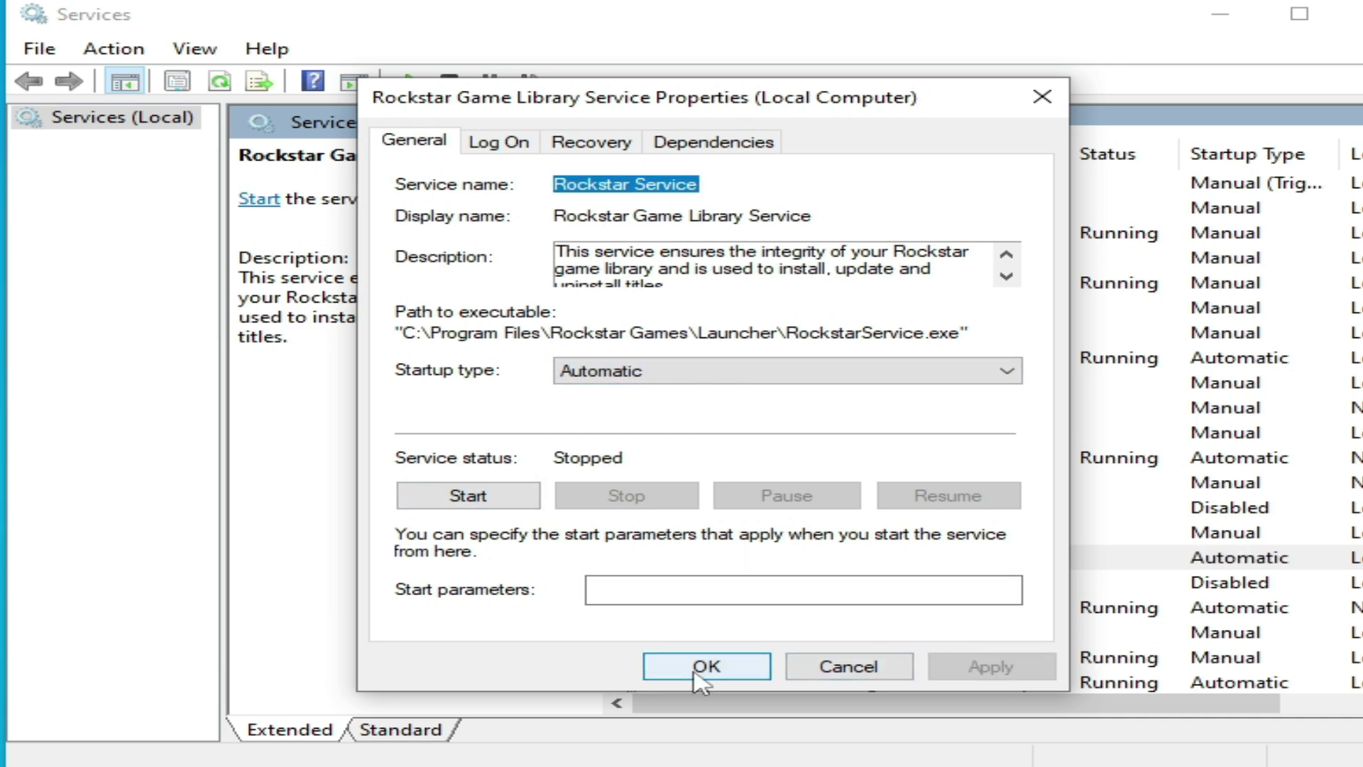
# Start the Rockstar Game Library Service and close Services
pyautogui.click(458, 497)
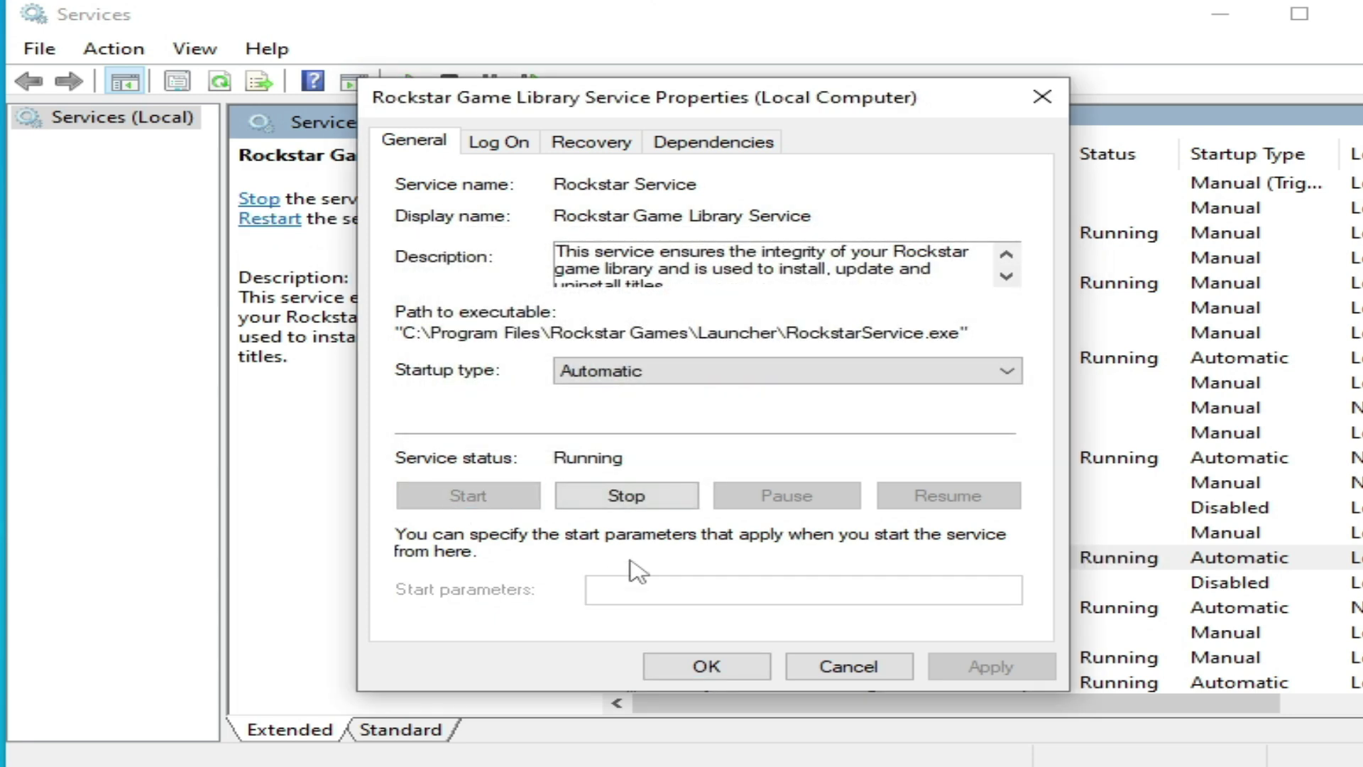
pyautogui.click(706, 666)
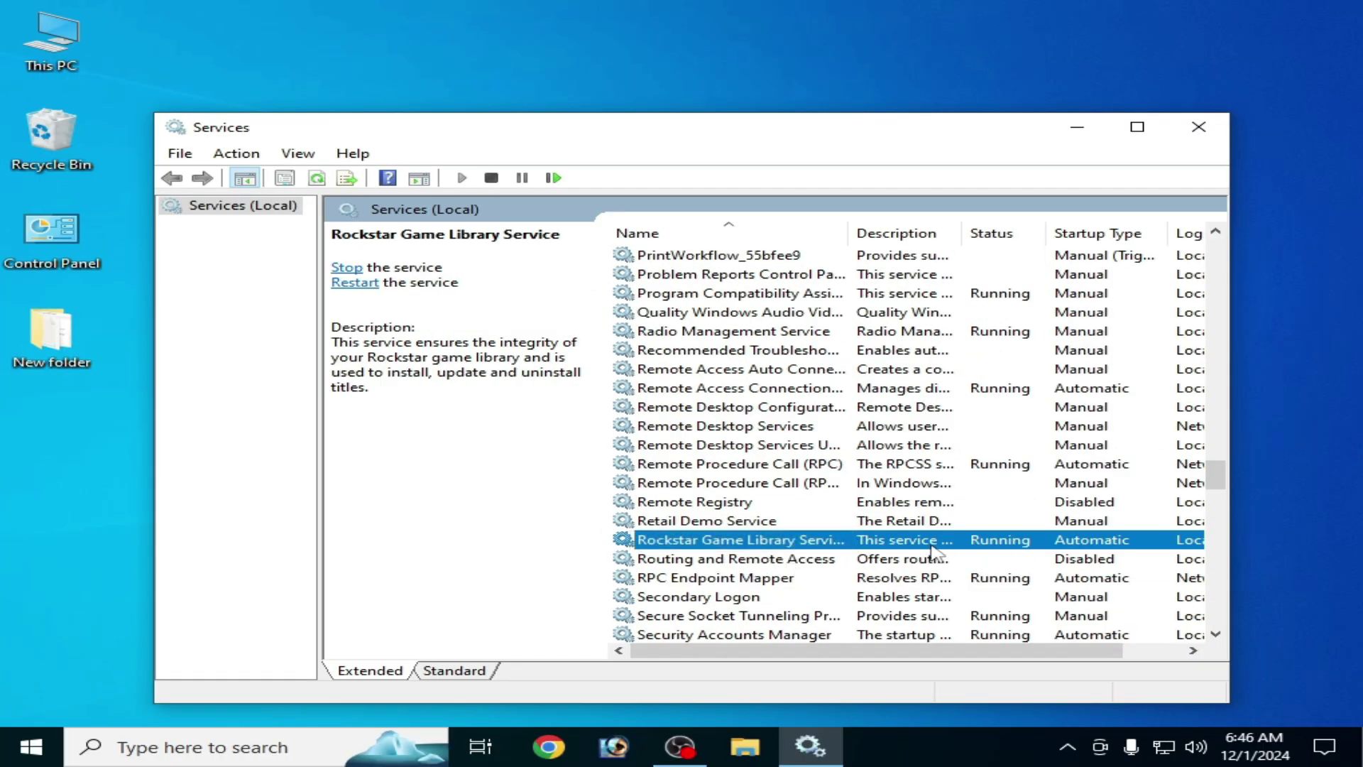
pyautogui.click(1198, 126)
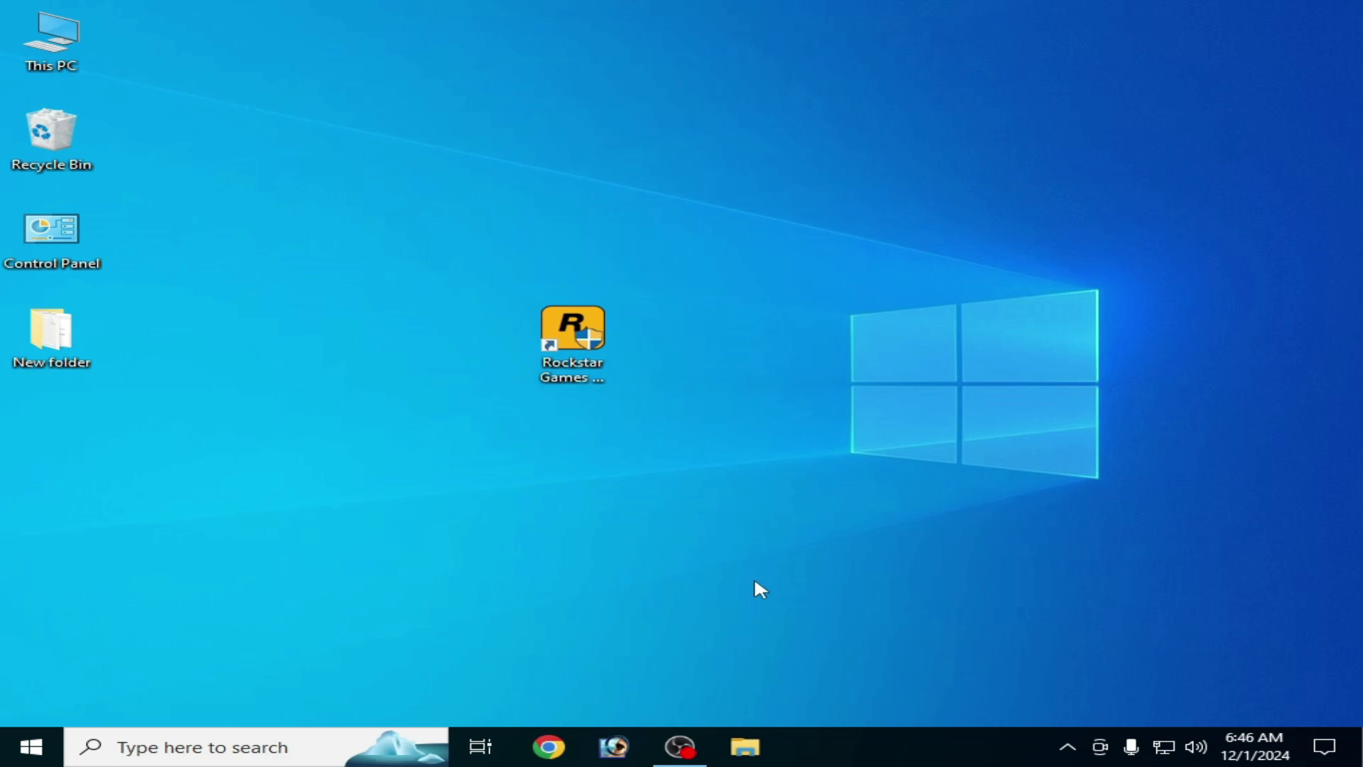
# Browse from This PC to Local Disk (C:) > Users > the user's profile folder
pyautogui.click(593, 364)
pyautogui.rightClick(591, 363)
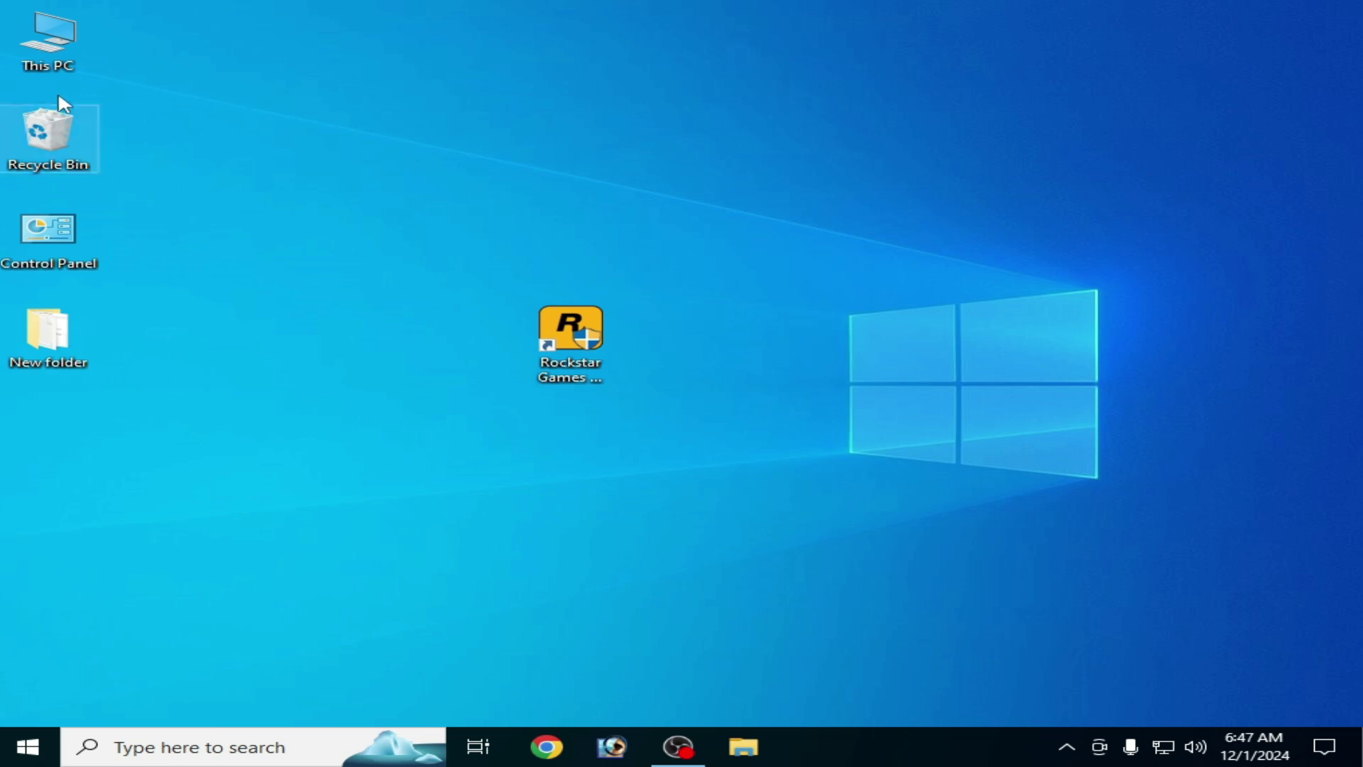
pyautogui.doubleClick(54, 54)
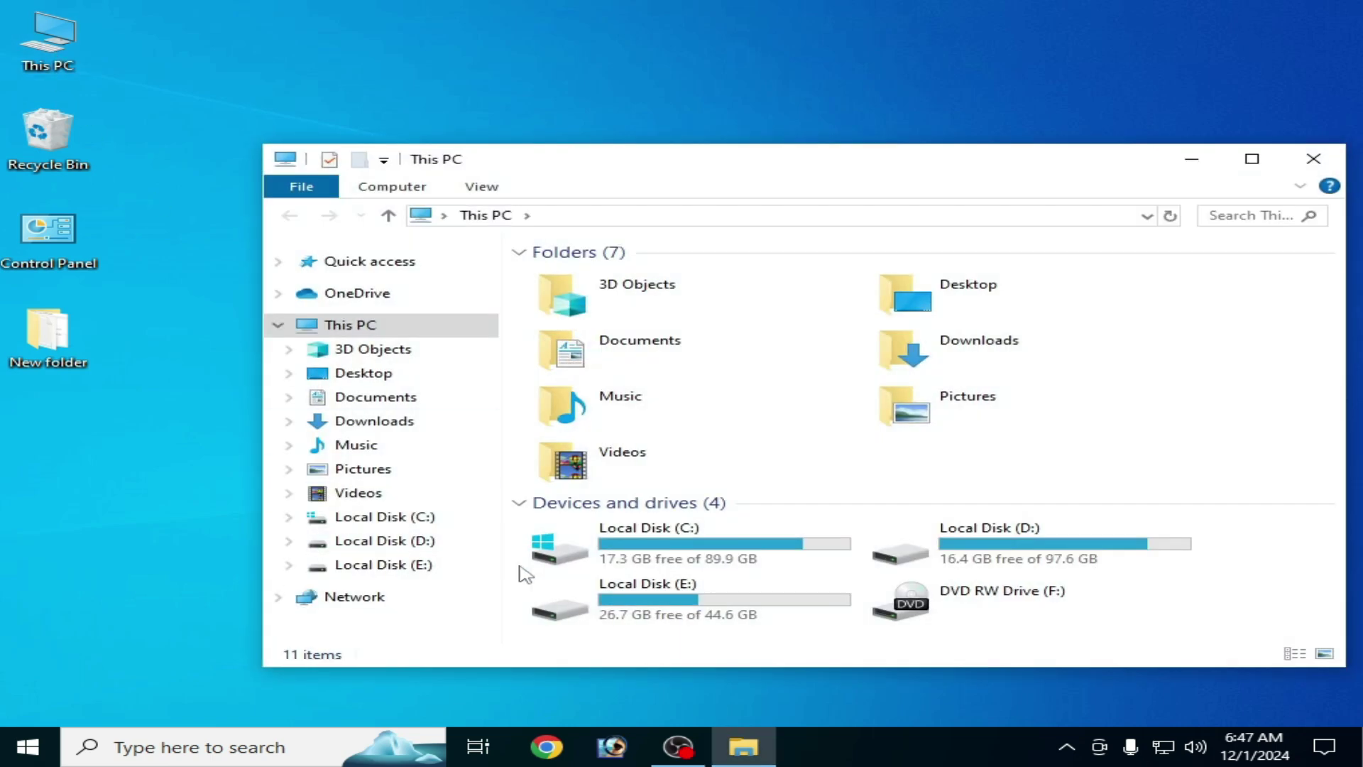
pyautogui.doubleClick(664, 555)
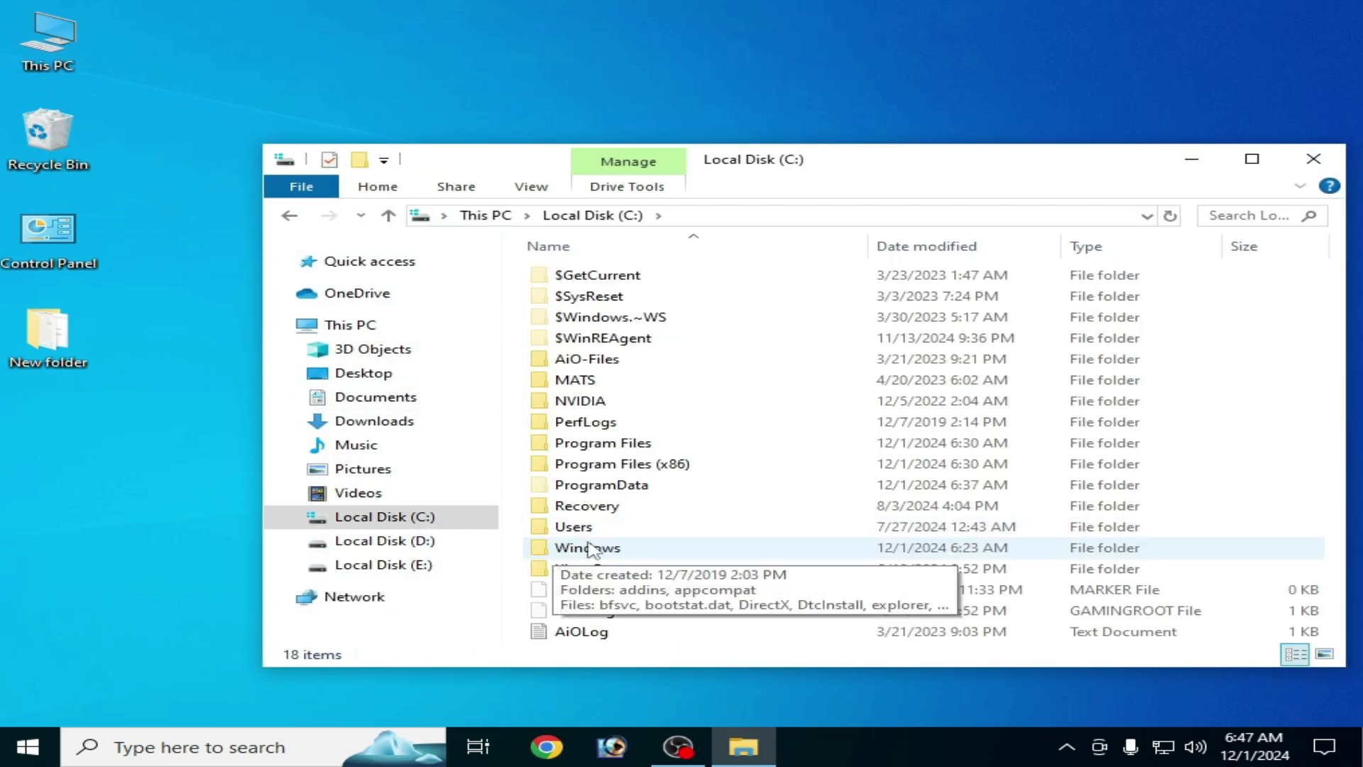
pyautogui.doubleClick(574, 527)
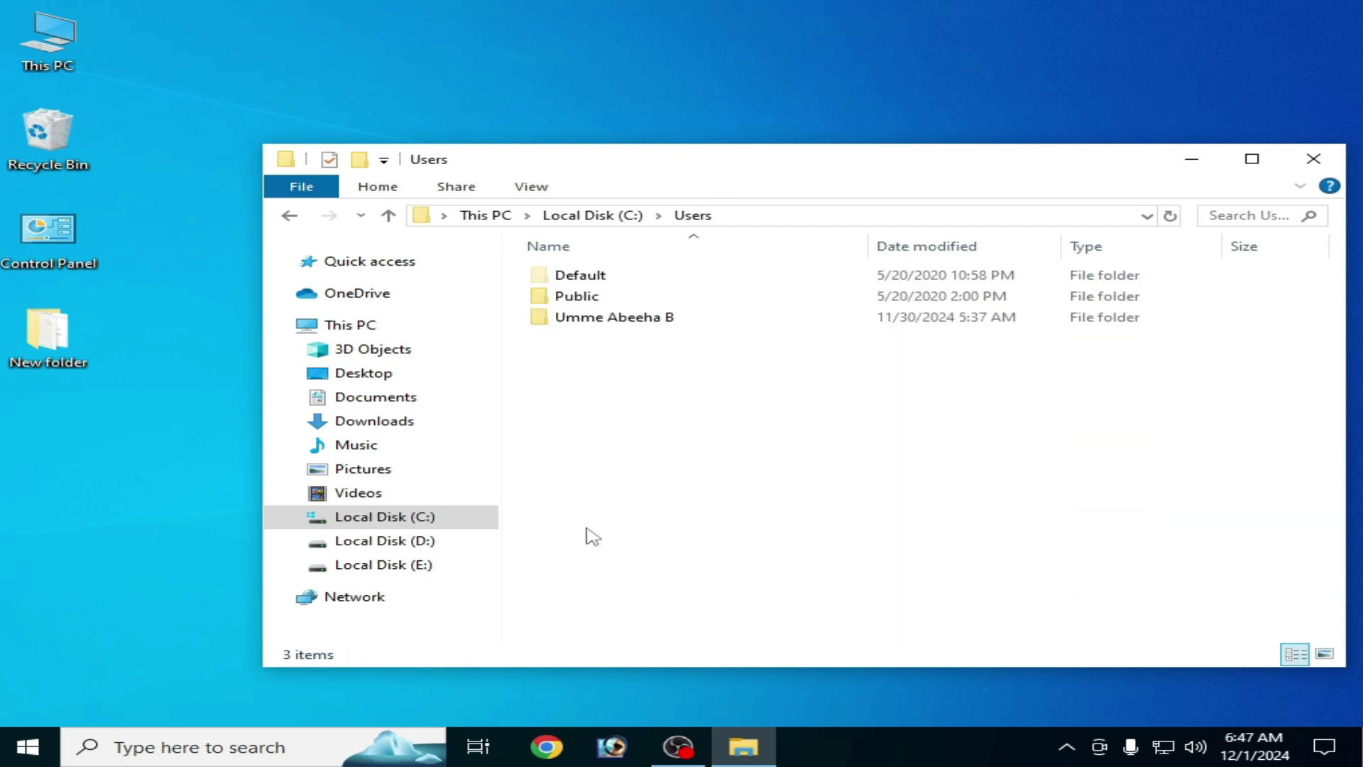
pyautogui.doubleClick(604, 318)
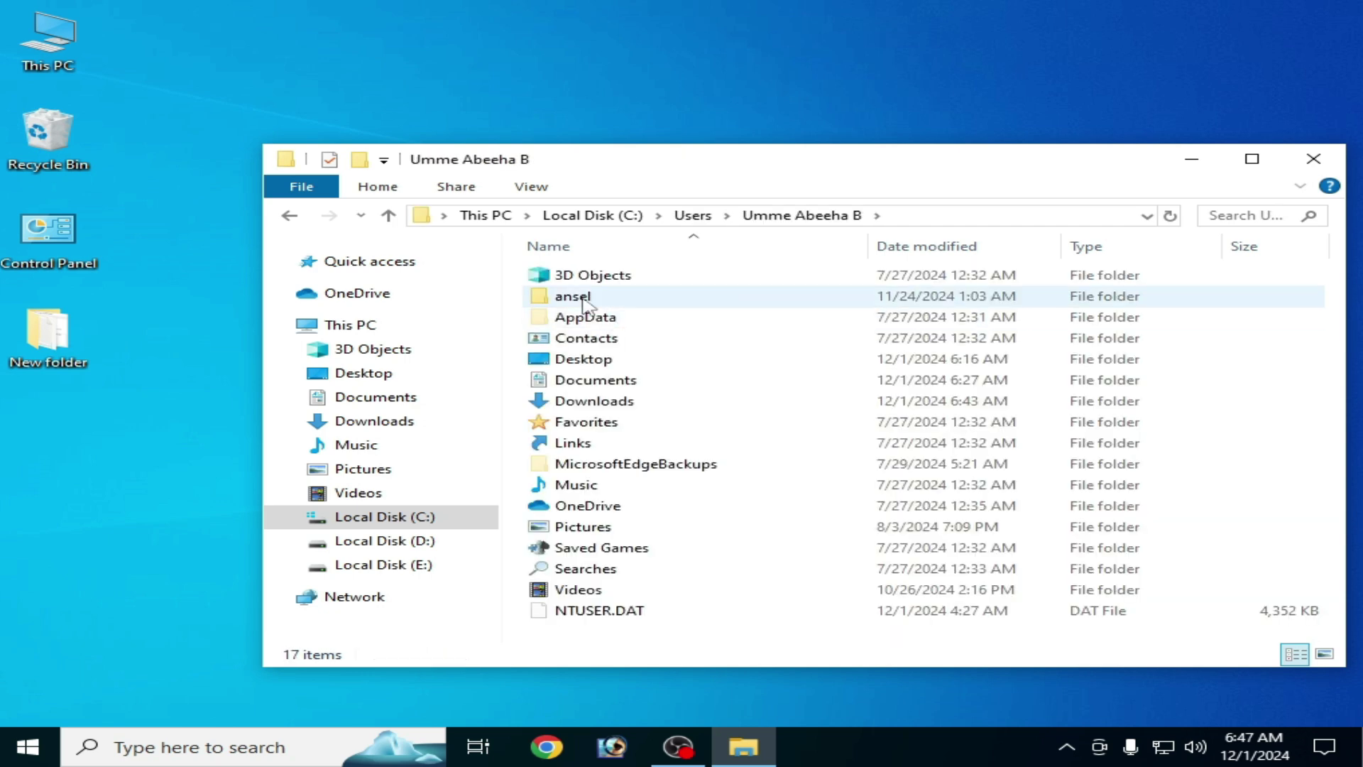
# Turn on Hidden items in the View options so AppData is shown
pyautogui.click(584, 329)
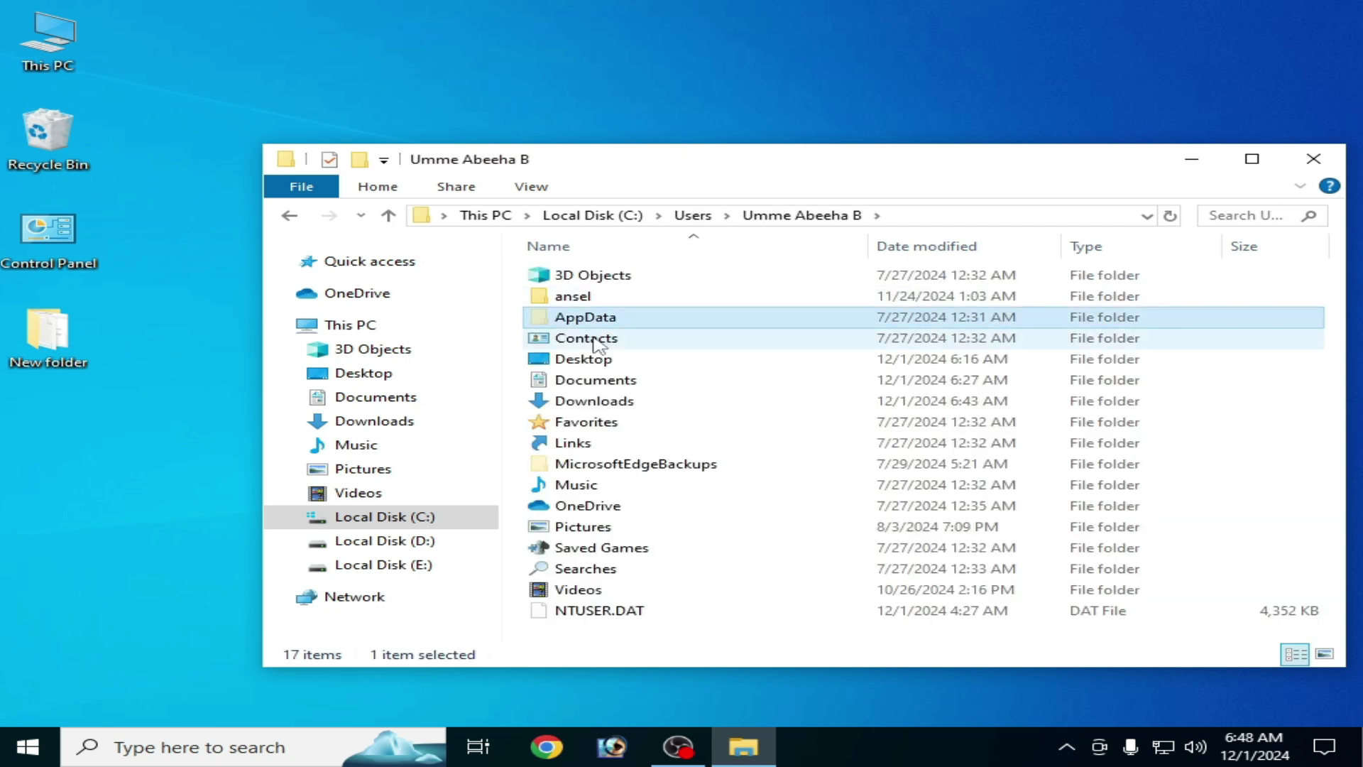
pyautogui.click(543, 187)
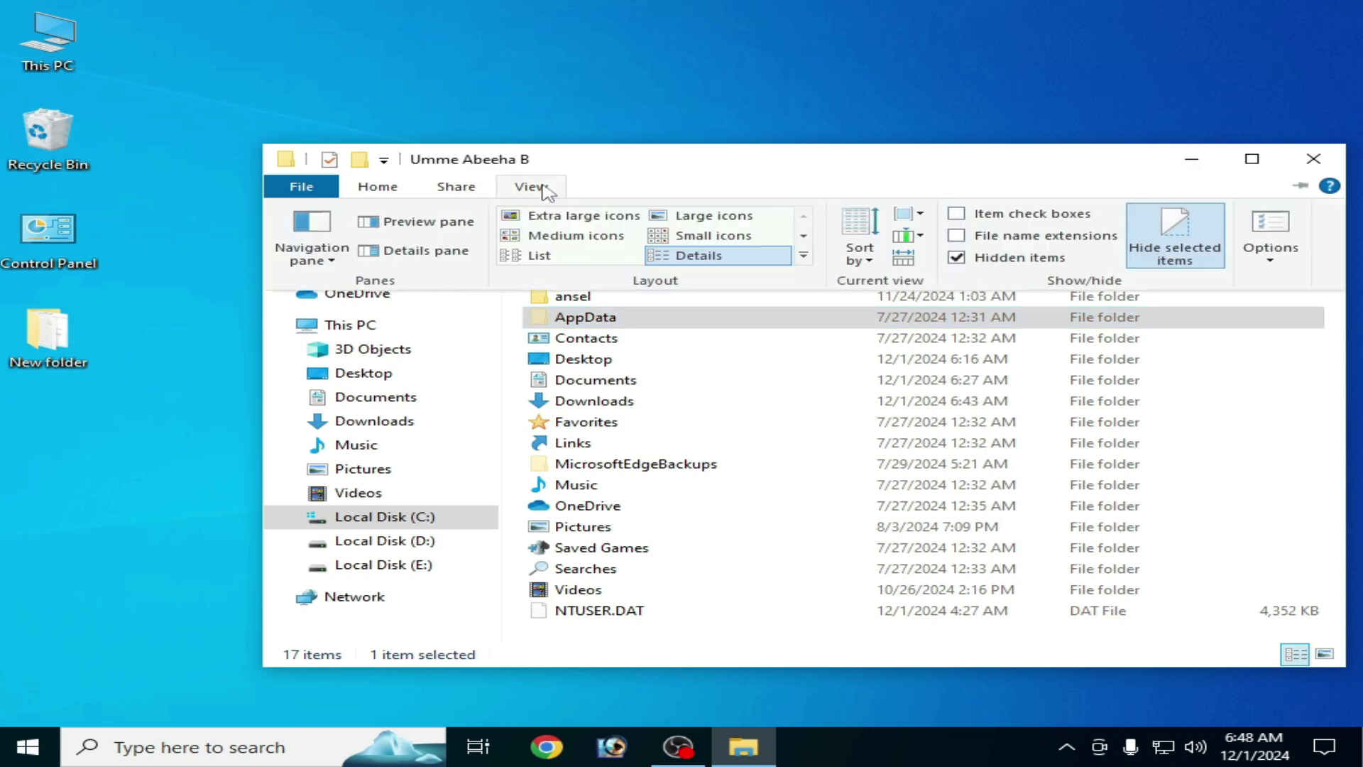
pyautogui.click(956, 260)
pyautogui.click(533, 189)
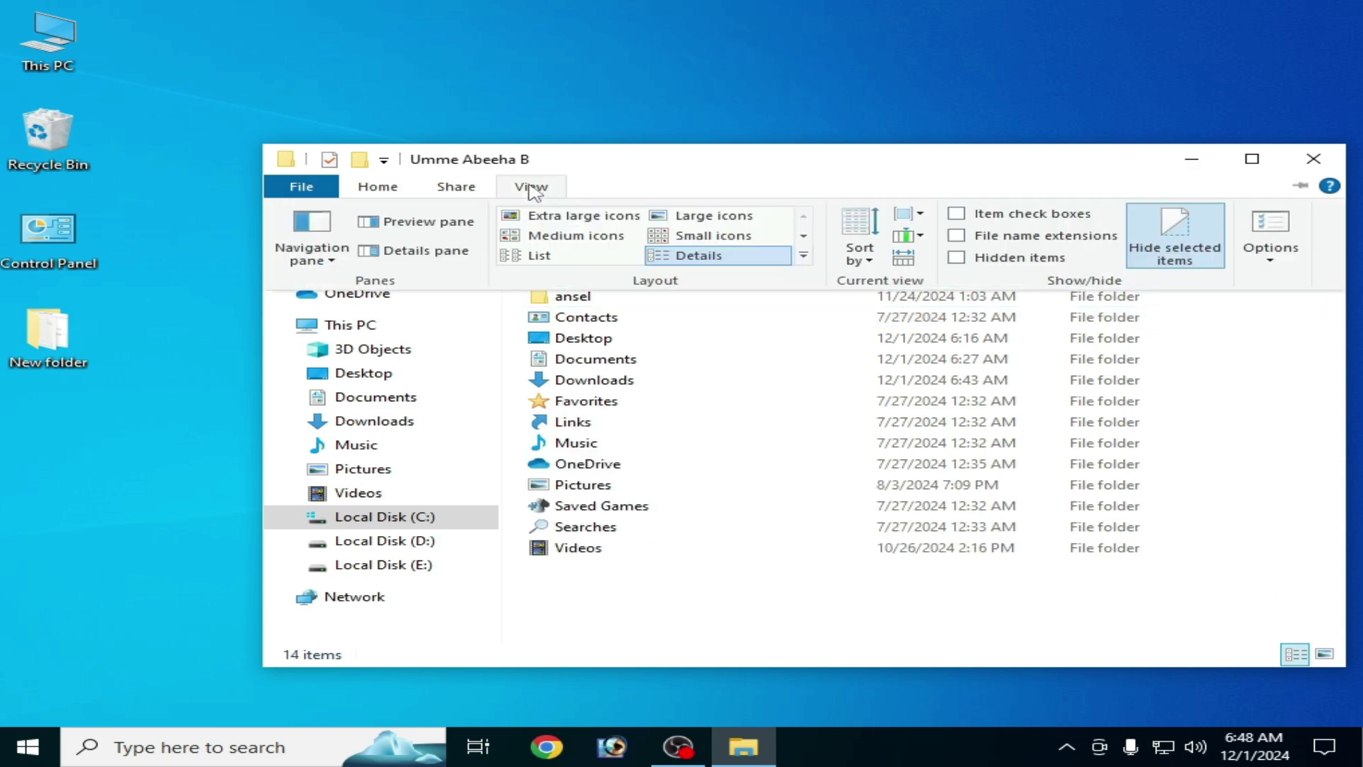
pyautogui.click(958, 259)
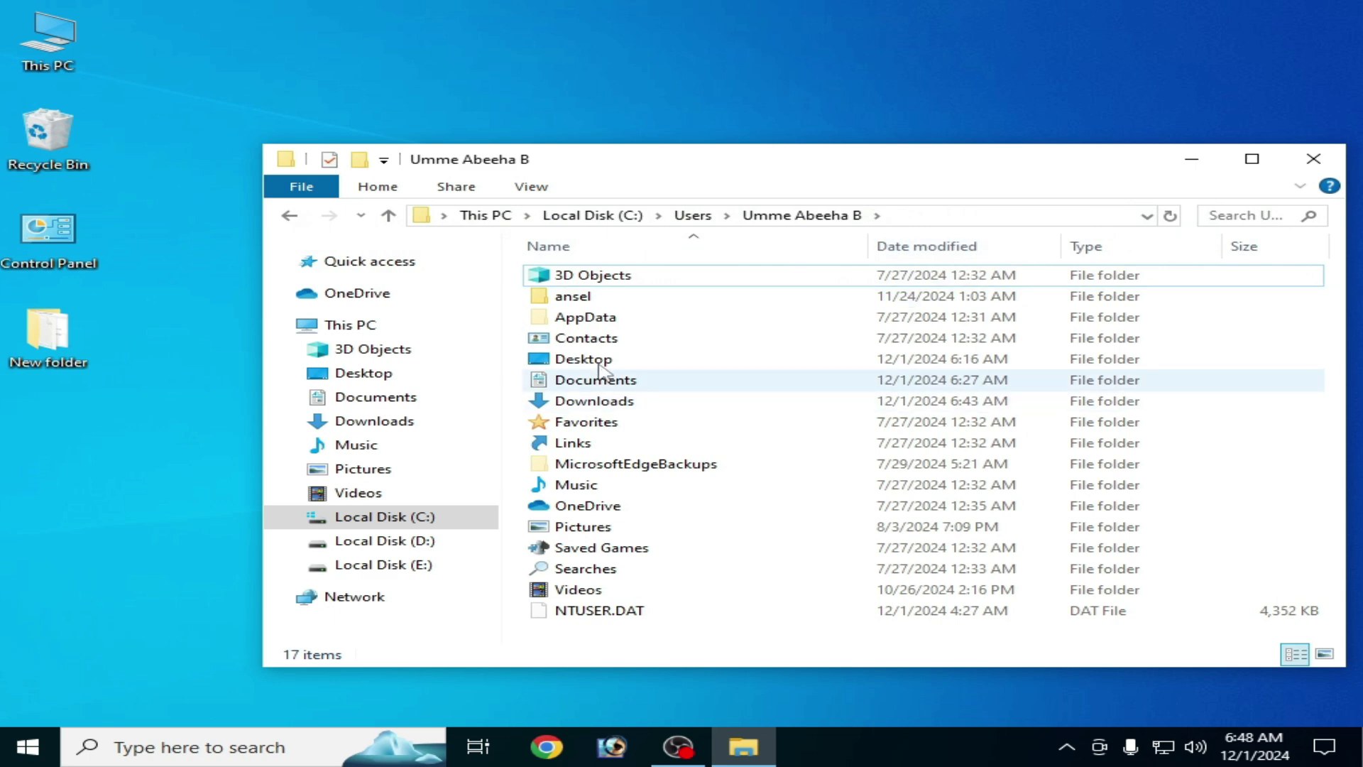
# Inspect AppData\Local\Rockstar Games (only Launcher inside), then browse to the root of Local Disk (C:)
pyautogui.doubleClick(603, 317)
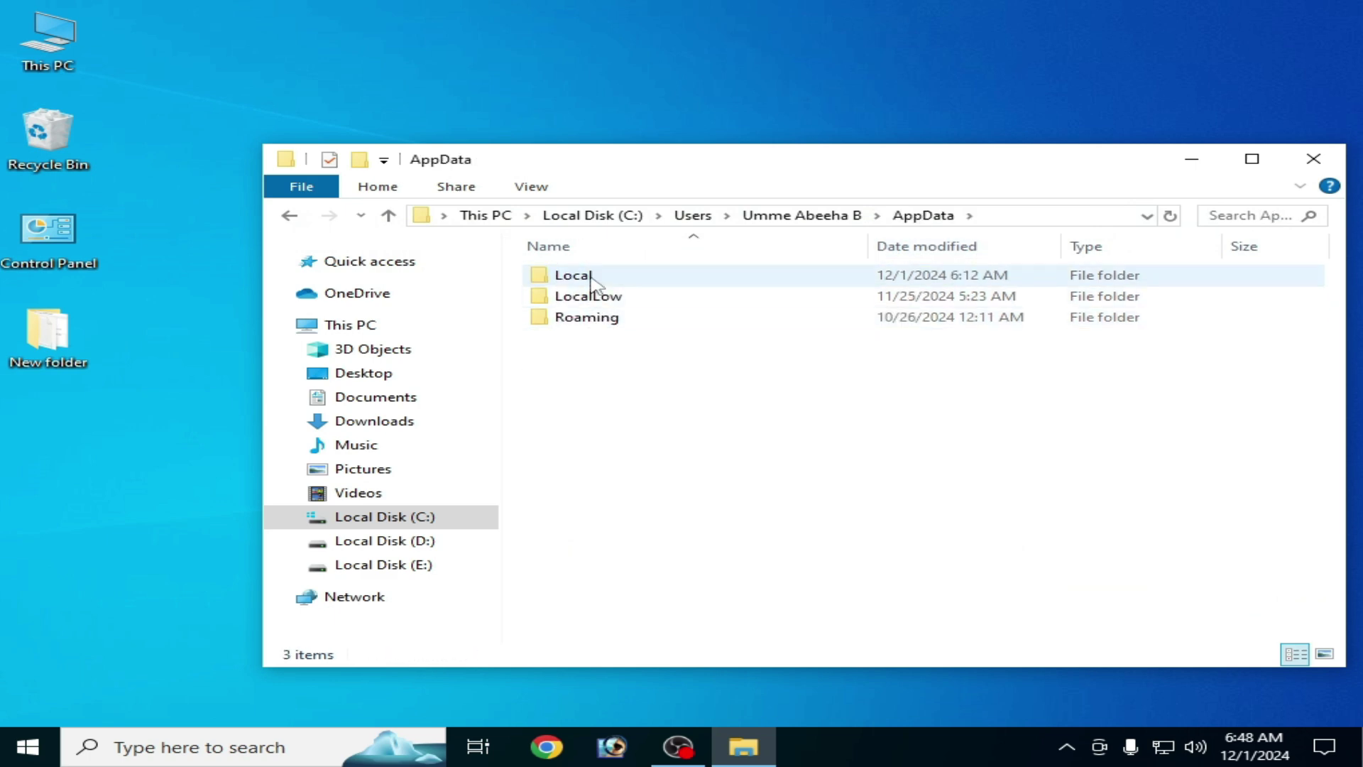
pyautogui.doubleClick(594, 283)
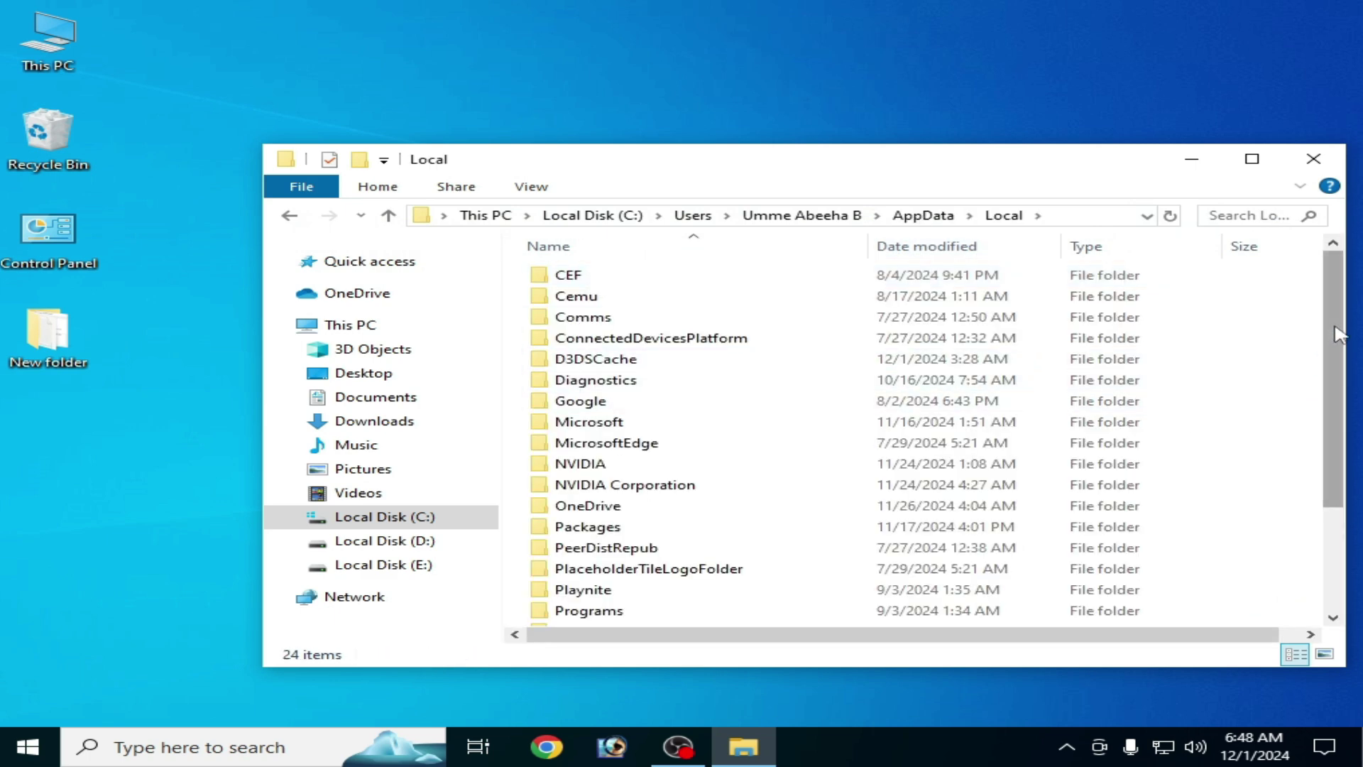
pyautogui.moveTo(1334, 334); pyautogui.dragTo(1339, 456)
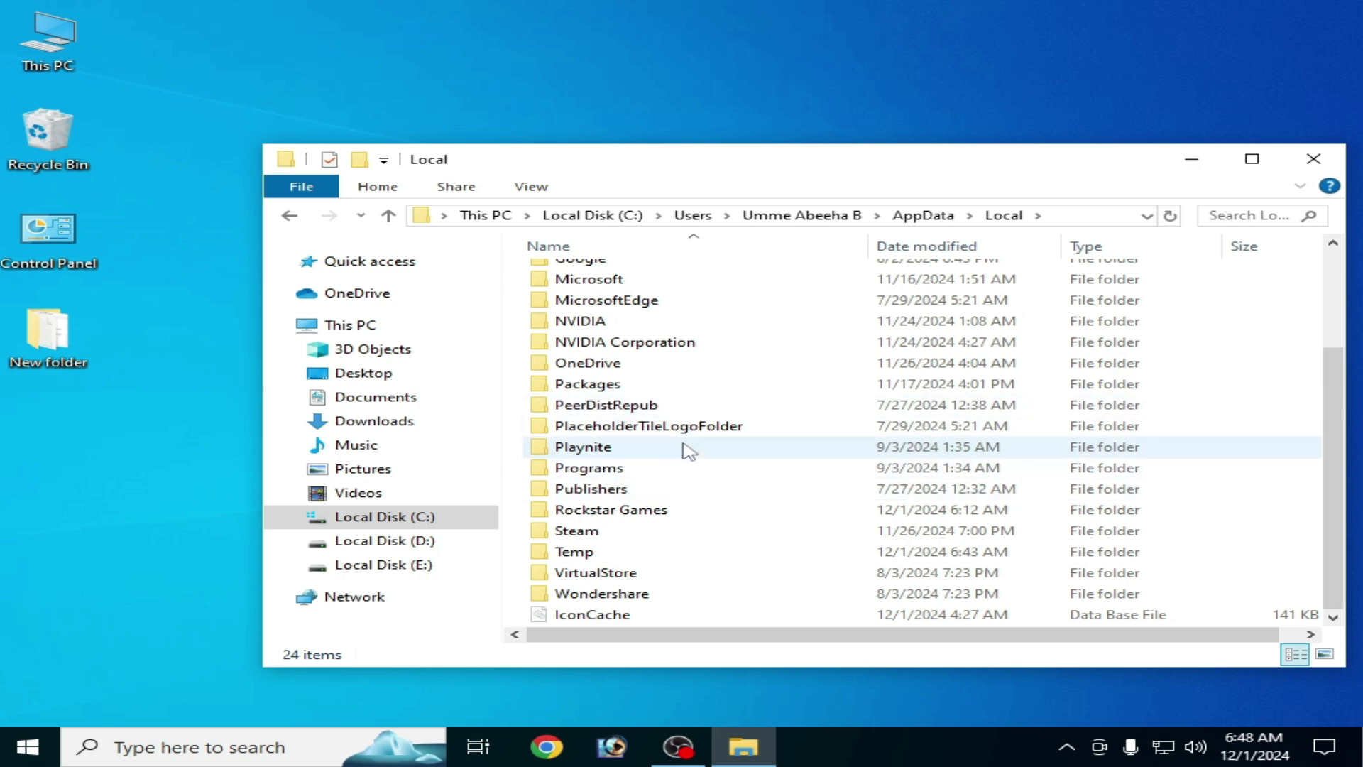
pyautogui.doubleClick(622, 511)
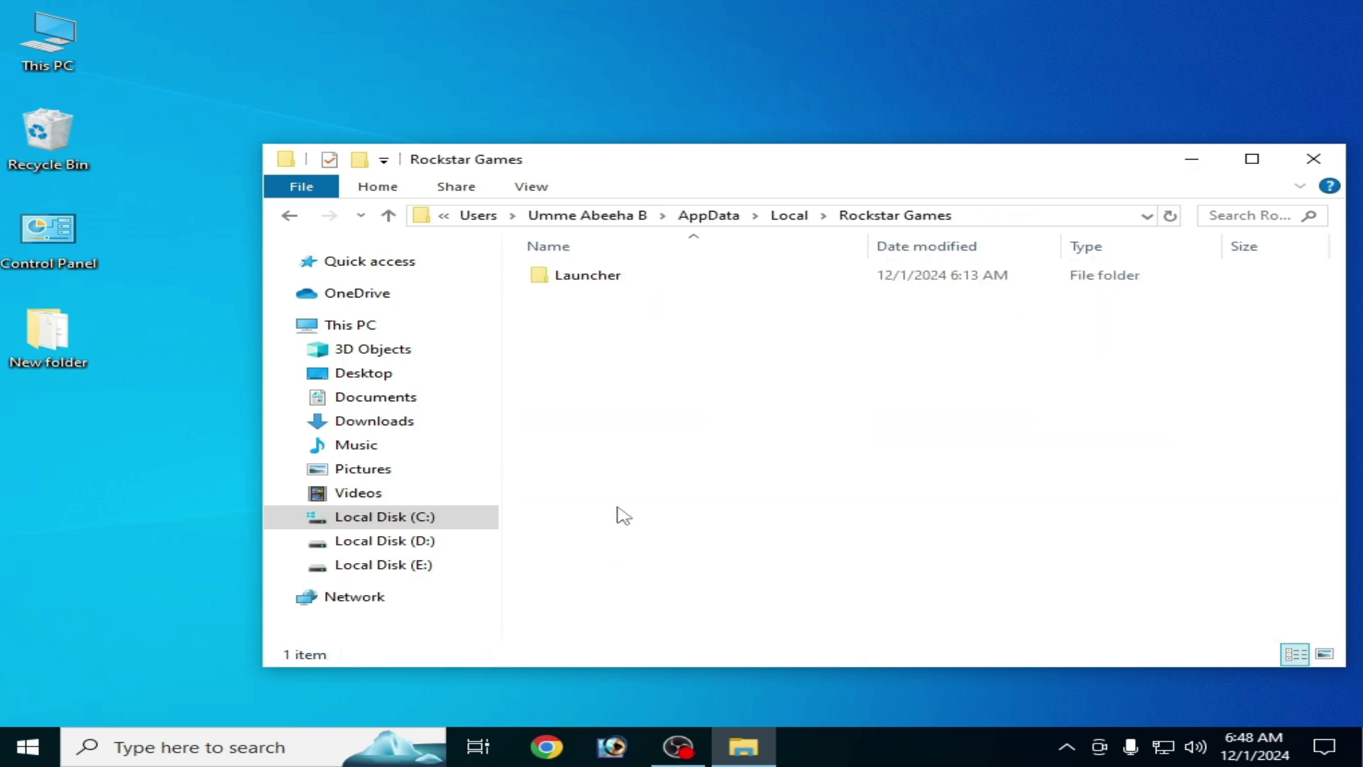
pyautogui.click(284, 218)
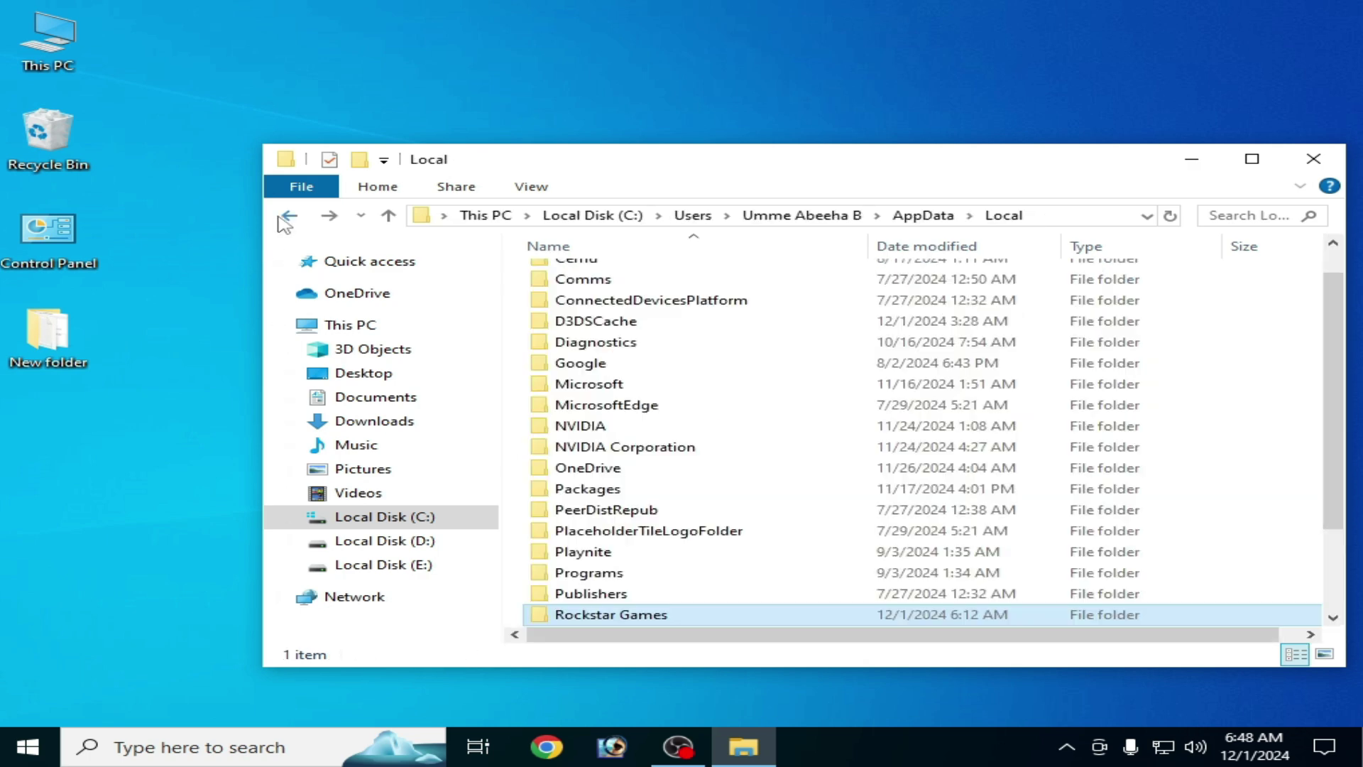
pyautogui.scroll(-2, 1314, 402)
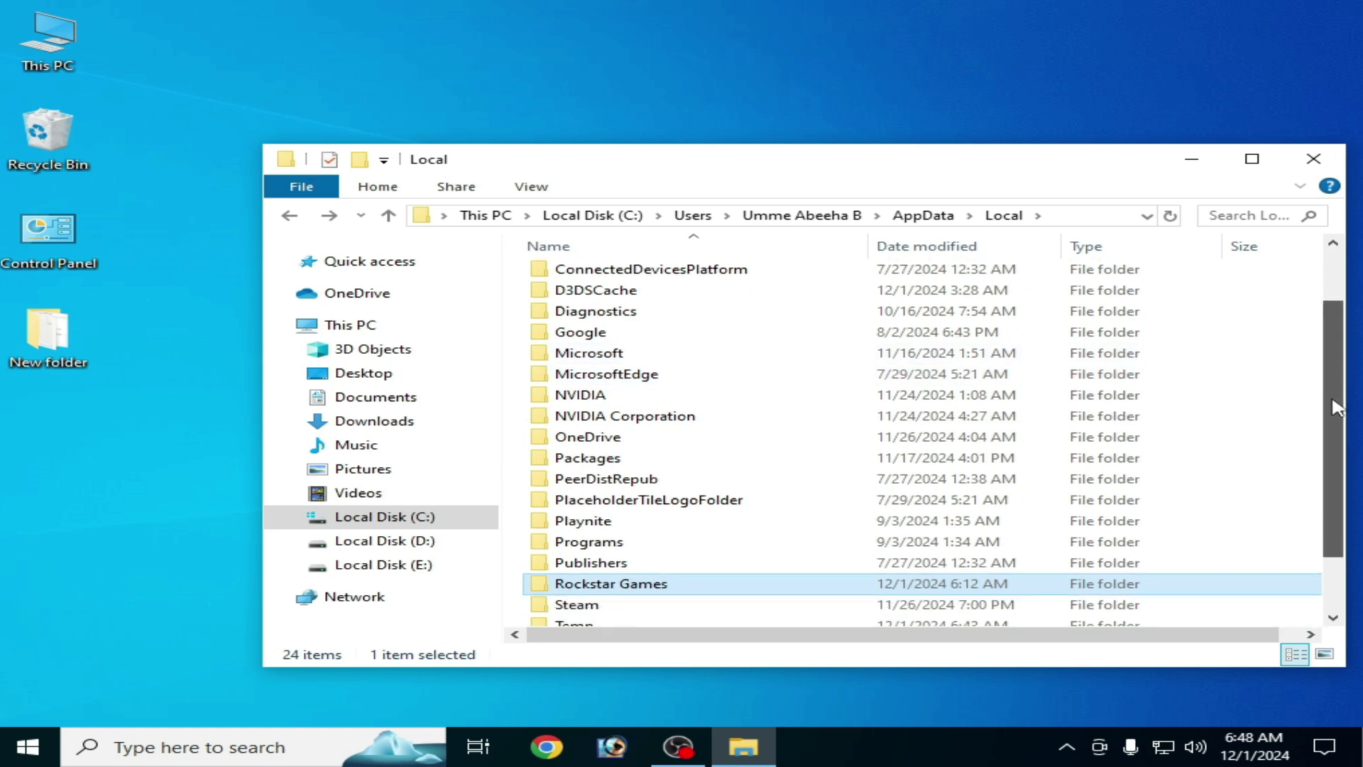
pyautogui.rightClick(608, 510)
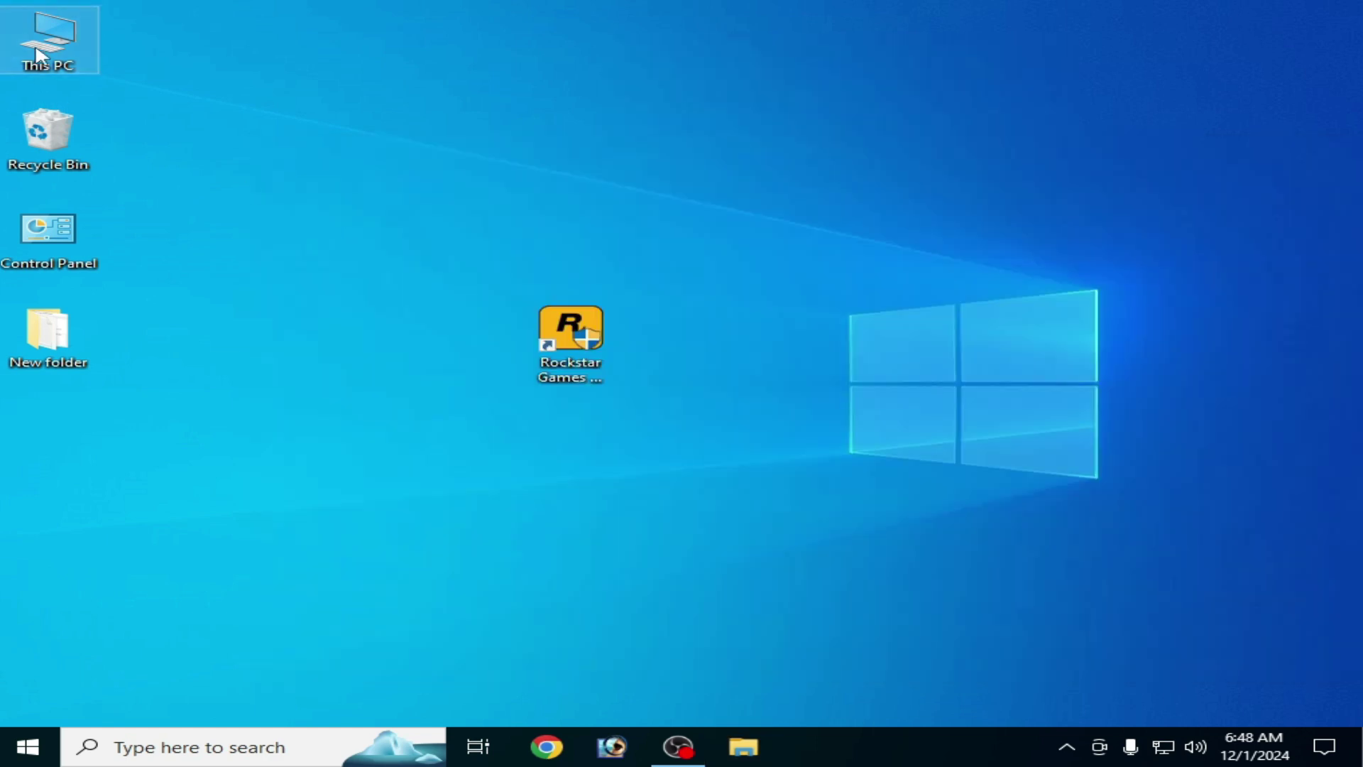
pyautogui.doubleClick(40, 55)
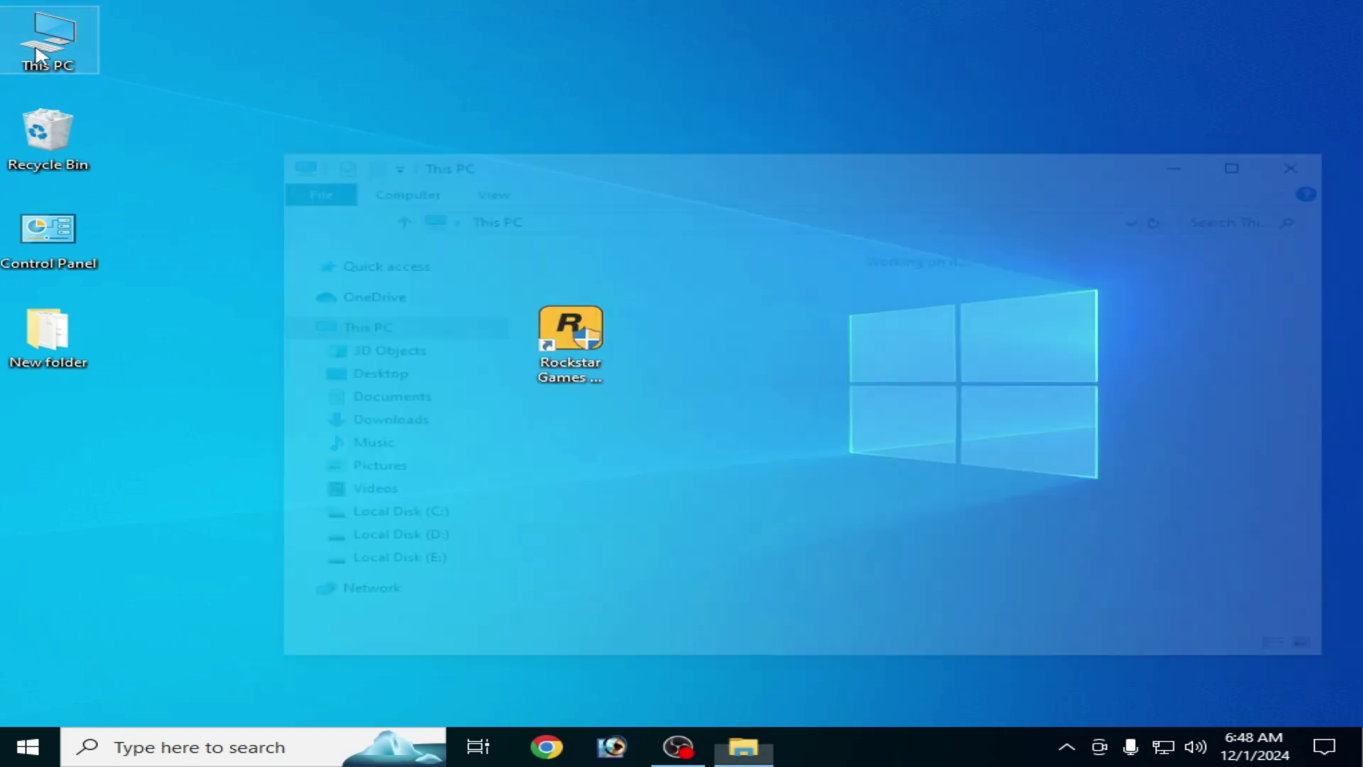
pyautogui.doubleClick(671, 548)
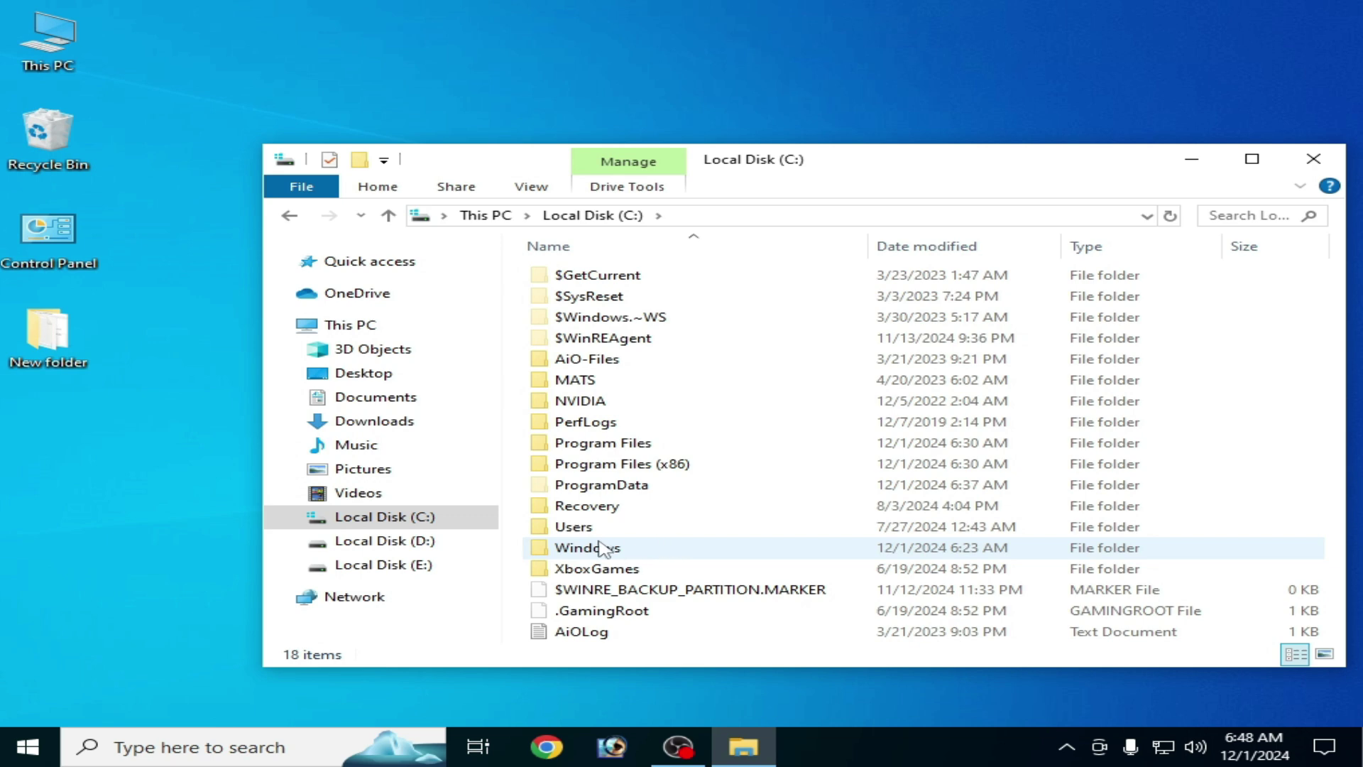
# Open Program Files, check its Rockstar Games folder's context menu, then close File Explorer
pyautogui.doubleClick(607, 447)
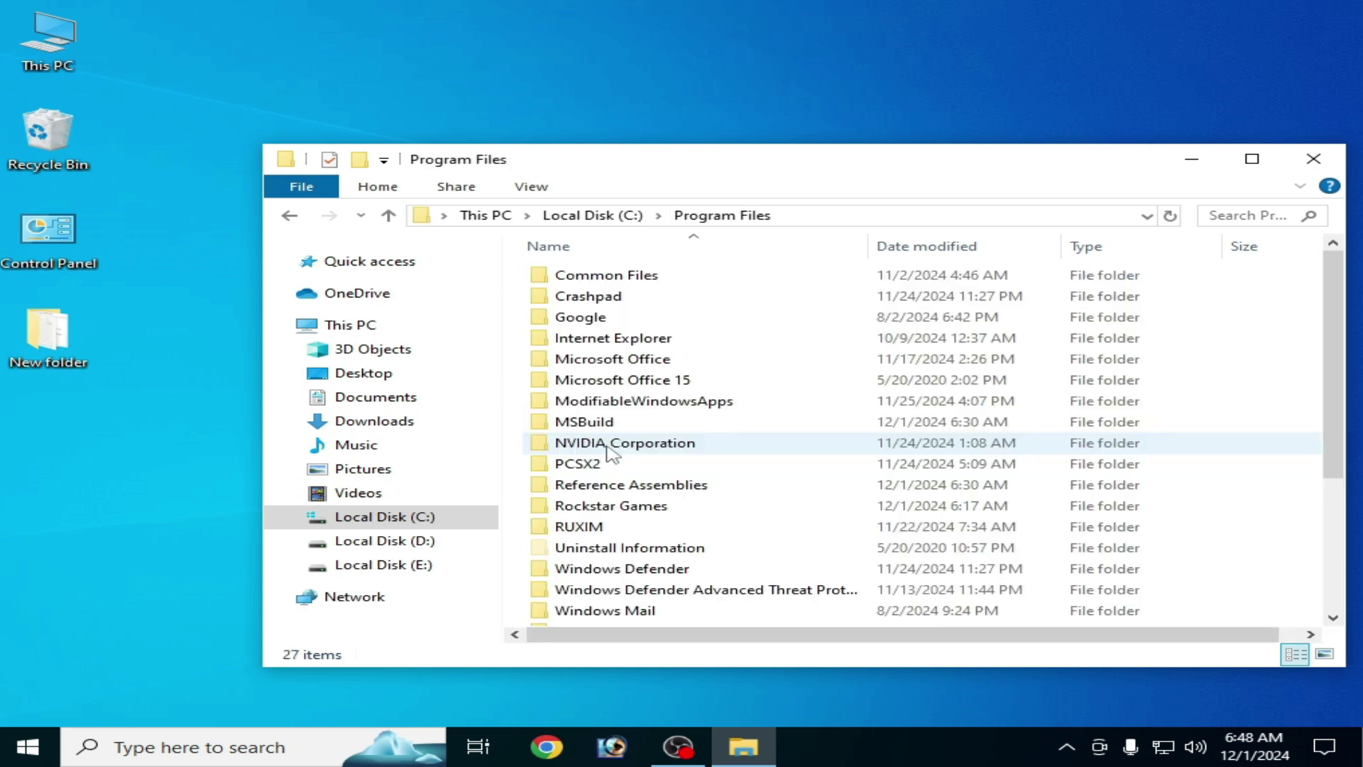
pyautogui.click(1338, 454)
pyautogui.scroll(1, 599, 386)
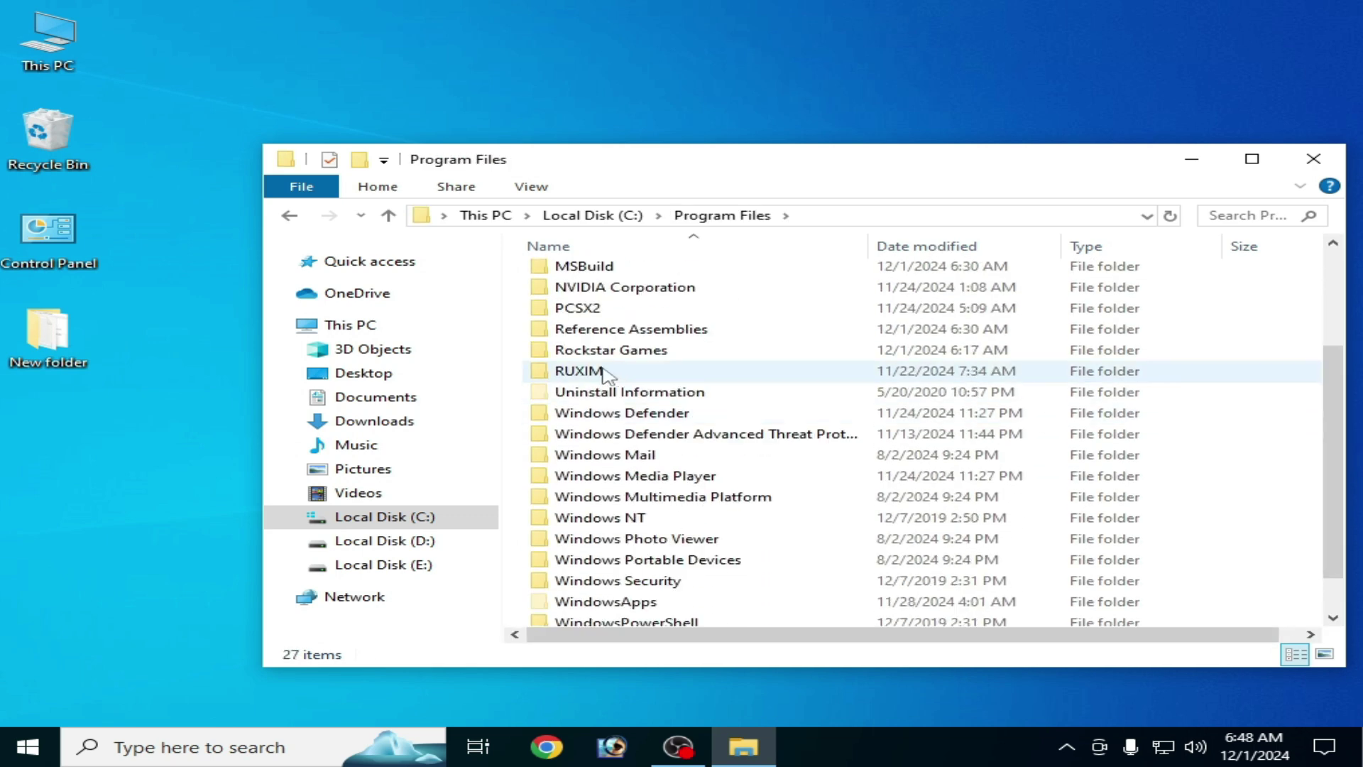
pyautogui.rightClick(630, 353)
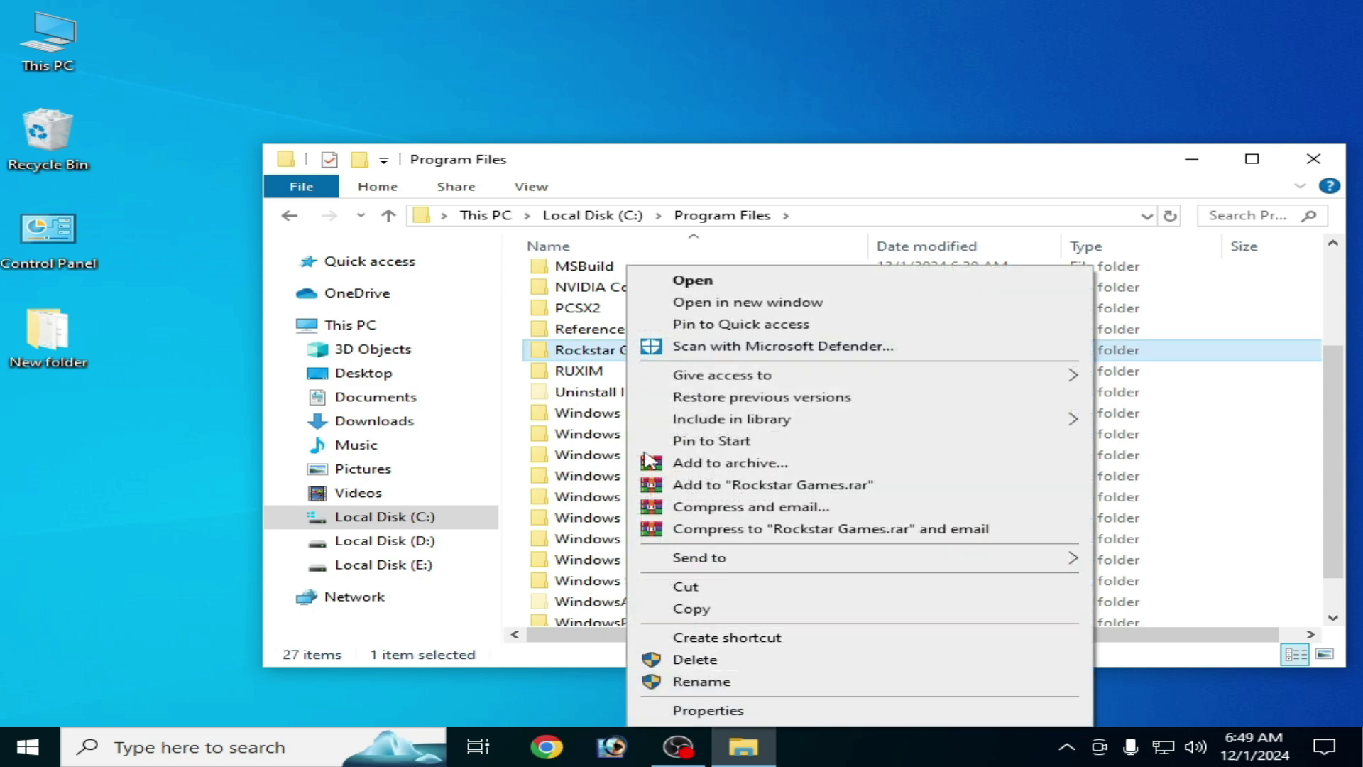
pyautogui.click(595, 375)
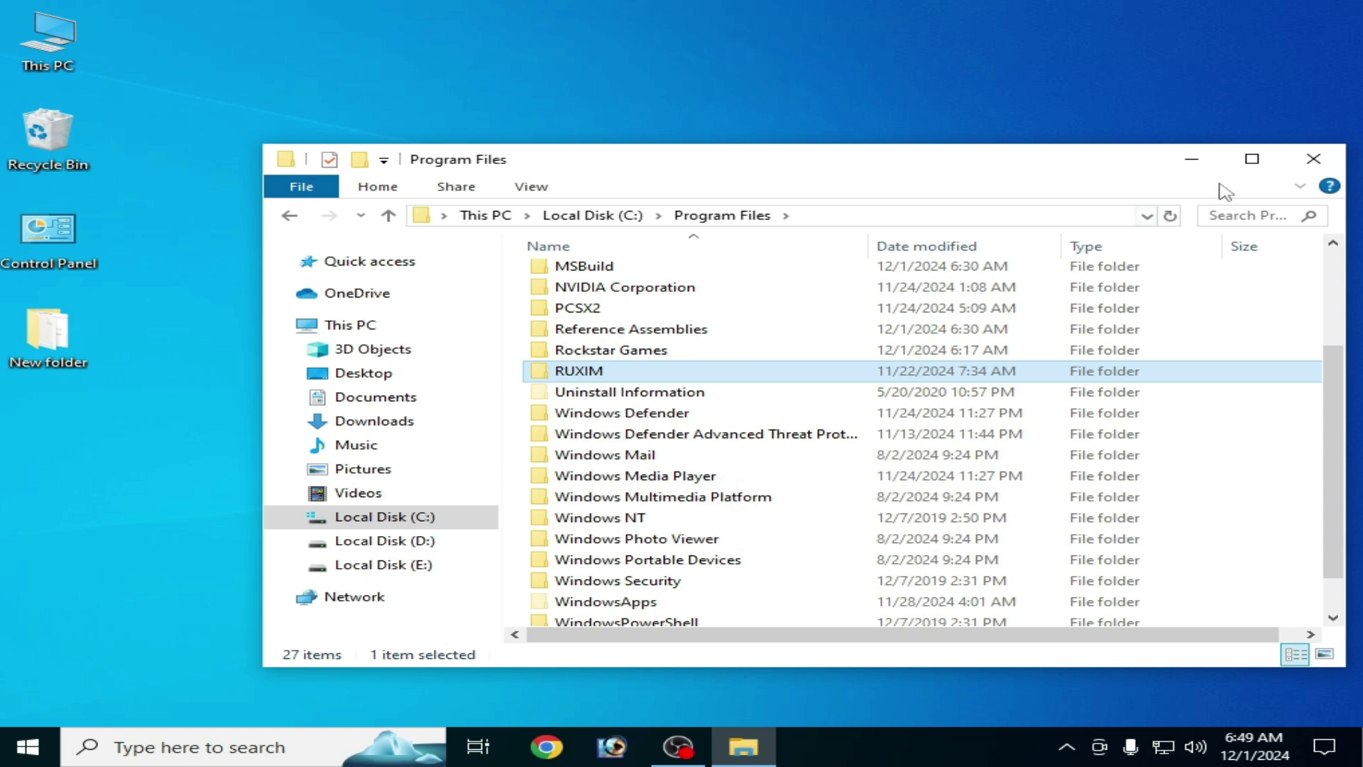
pyautogui.click(1314, 164)
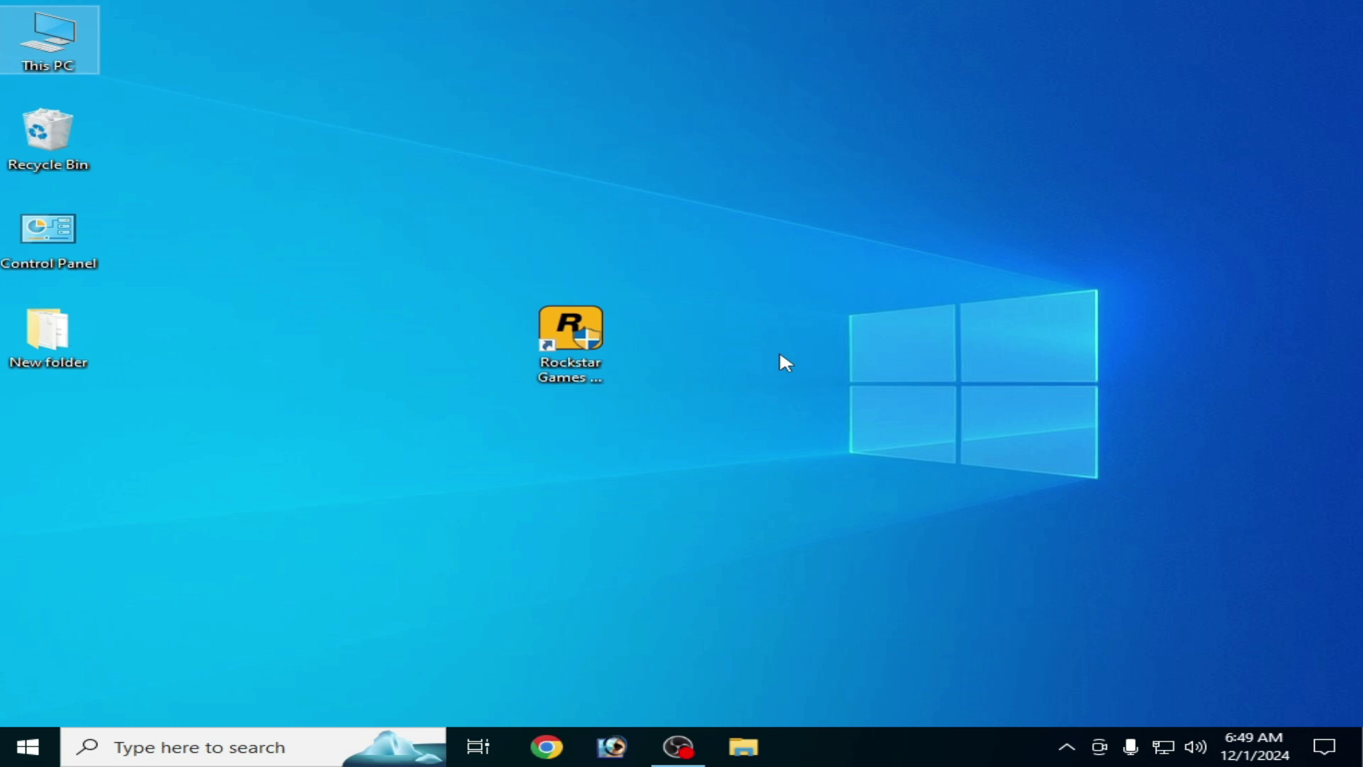
# Open Programs and Features in Control Panel and bring up Rockstar Games Launcher 1.0.98.2208's actions
pyautogui.doubleClick(58, 260)
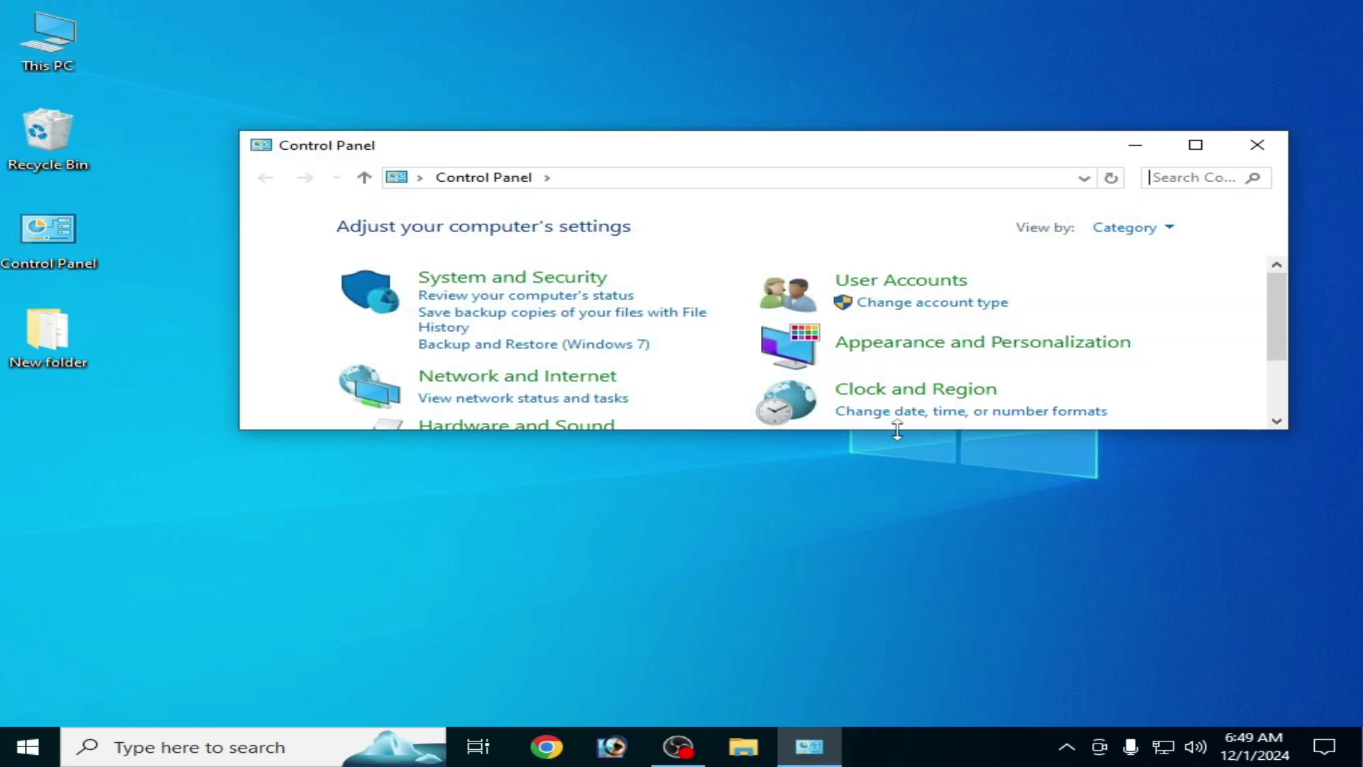
pyautogui.moveTo(898, 430); pyautogui.dragTo(908, 581)
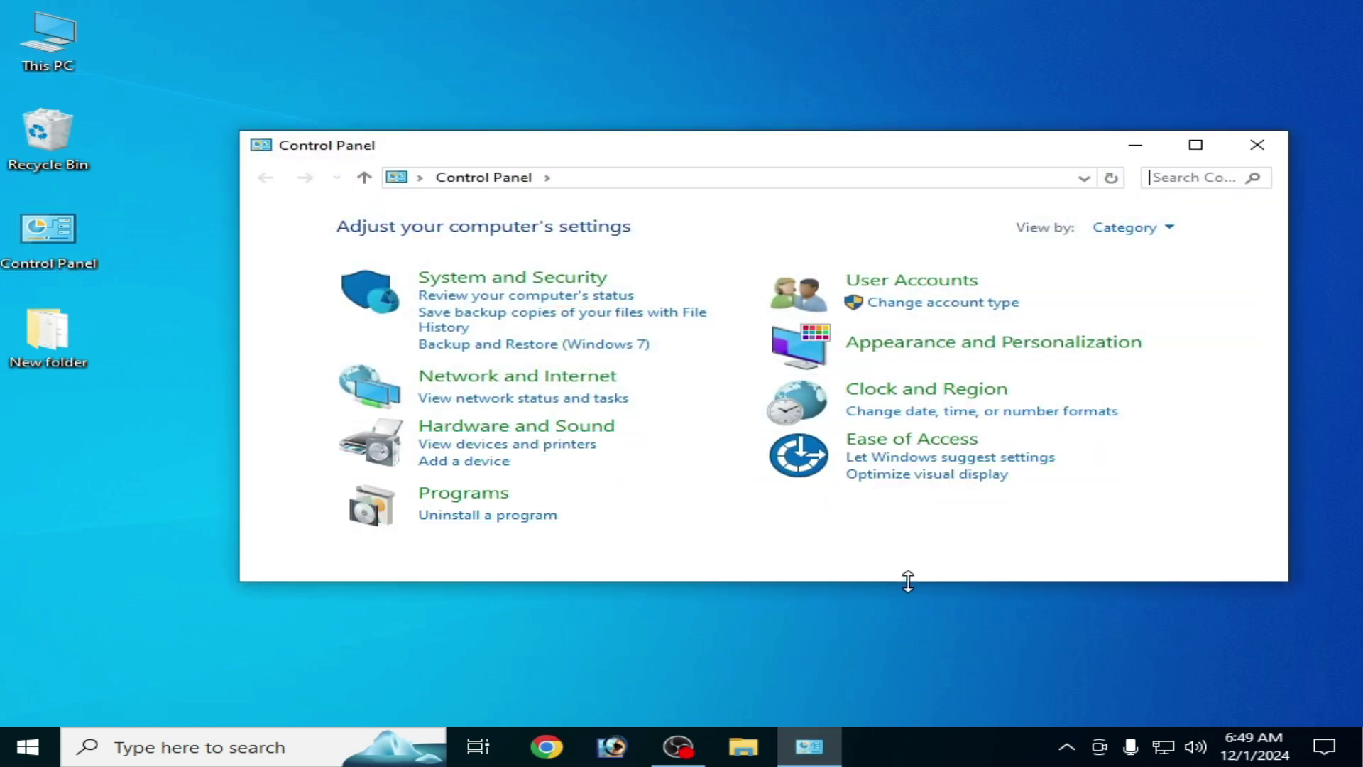
pyautogui.click(487, 516)
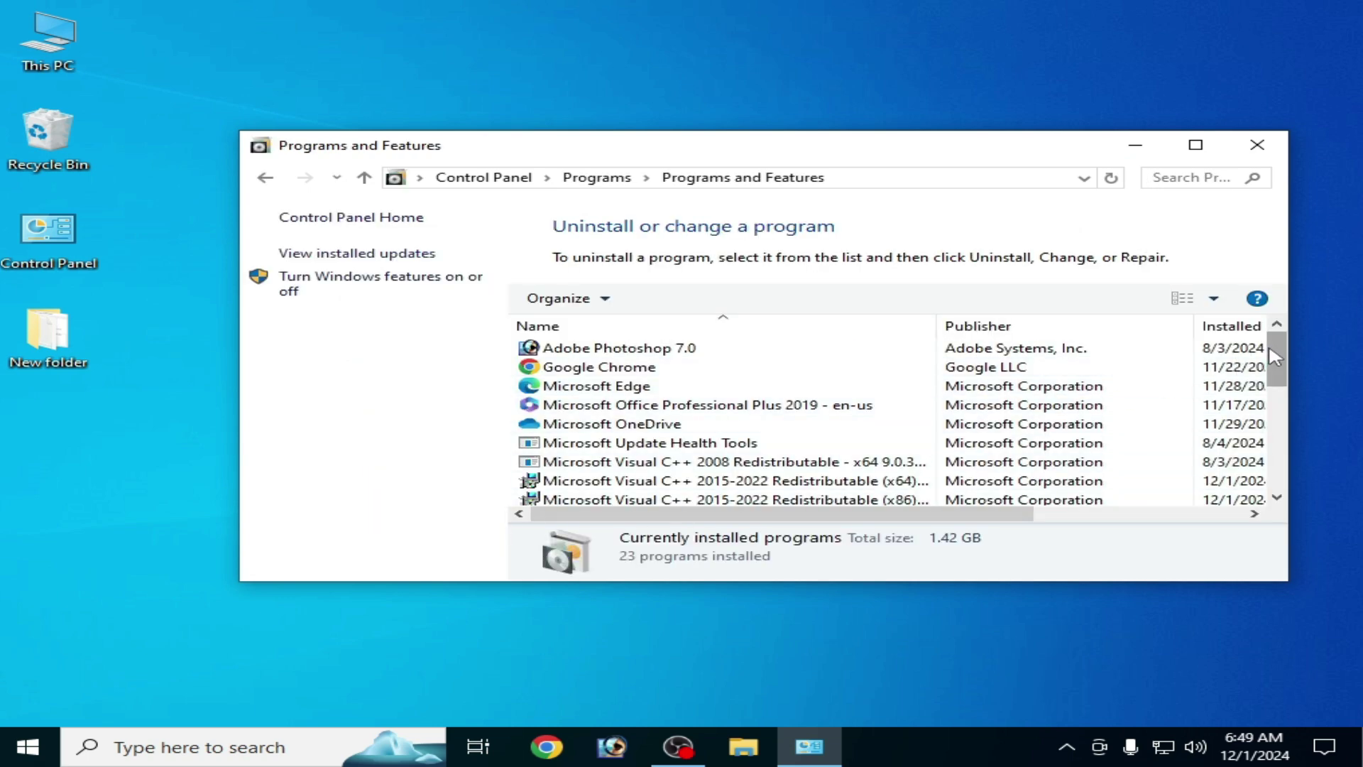
pyautogui.scroll(-4, 1283, 403)
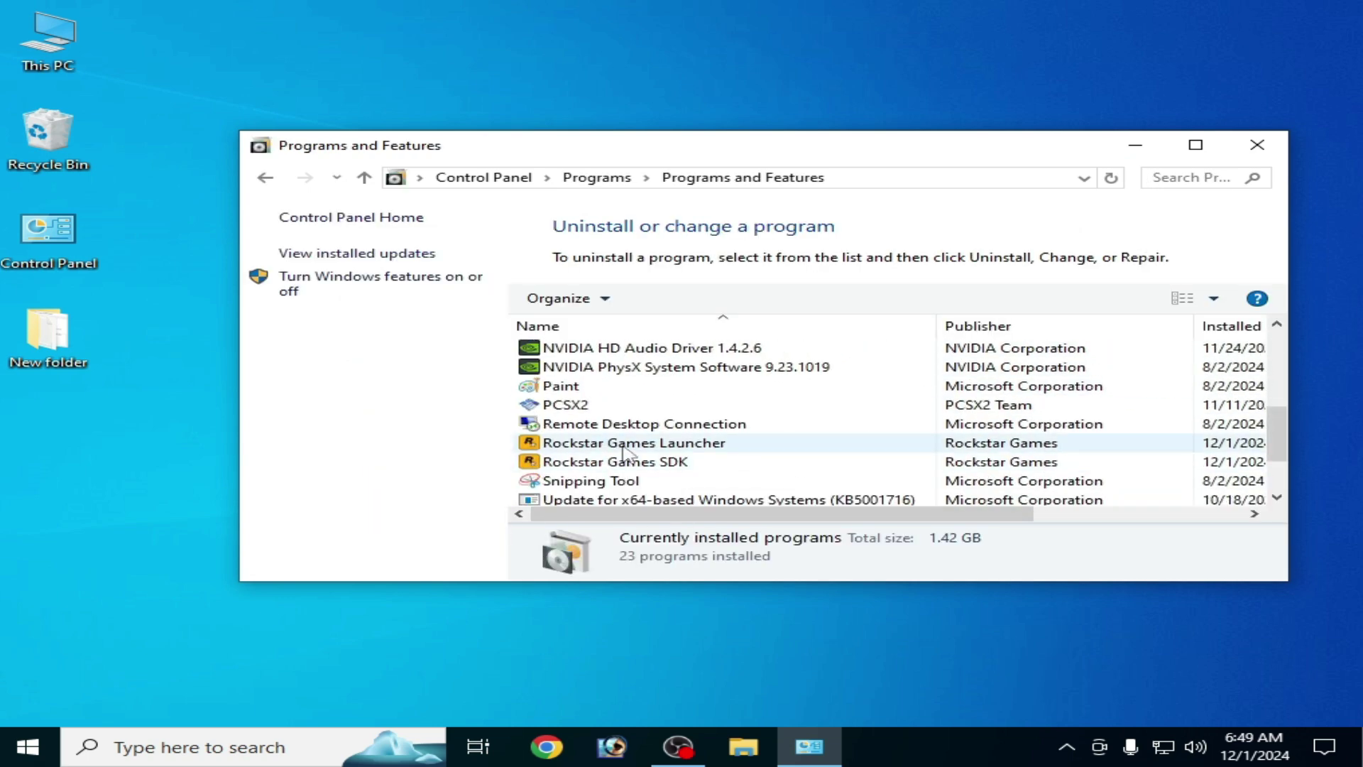
pyautogui.rightClick(615, 449)
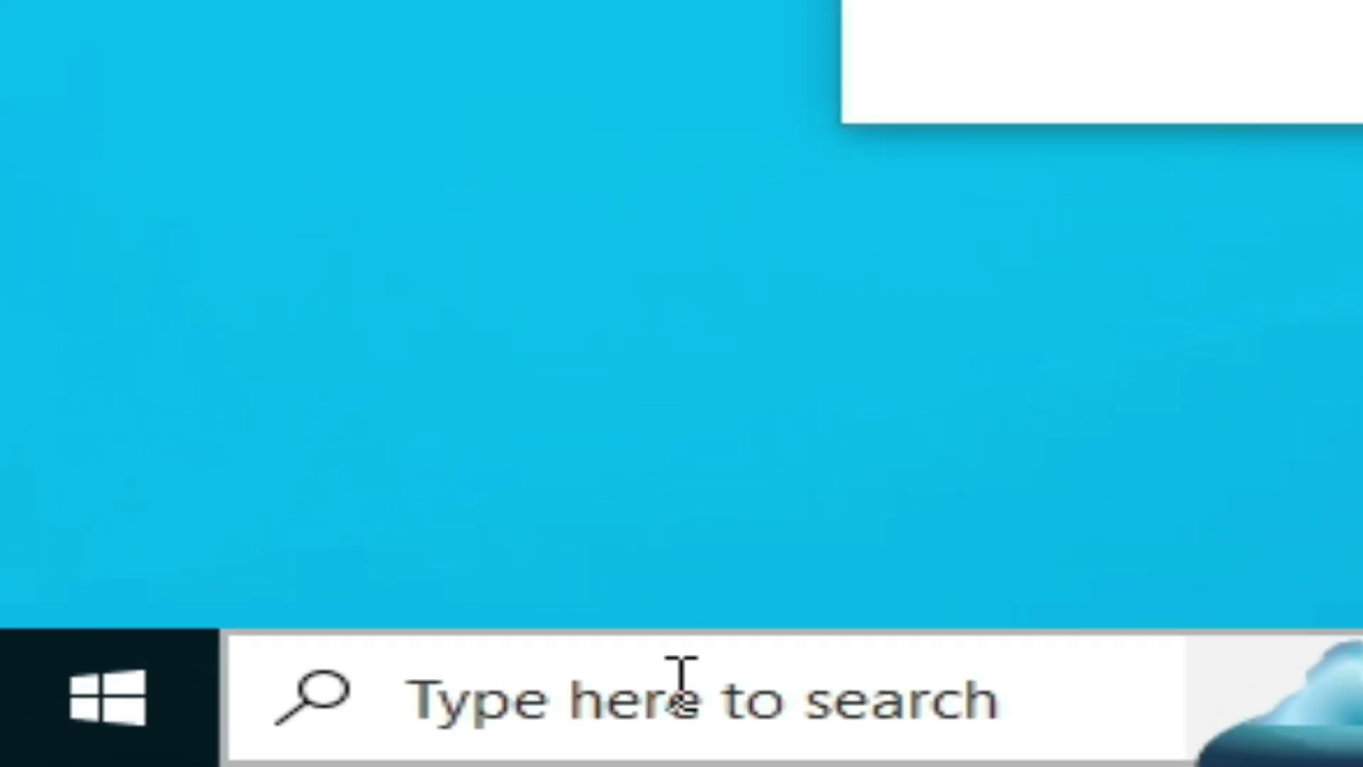
# Find Task Manager by searching 'task', end Rockstar Games Launcher Service, then close Task Manager
pyautogui.click(682, 682)
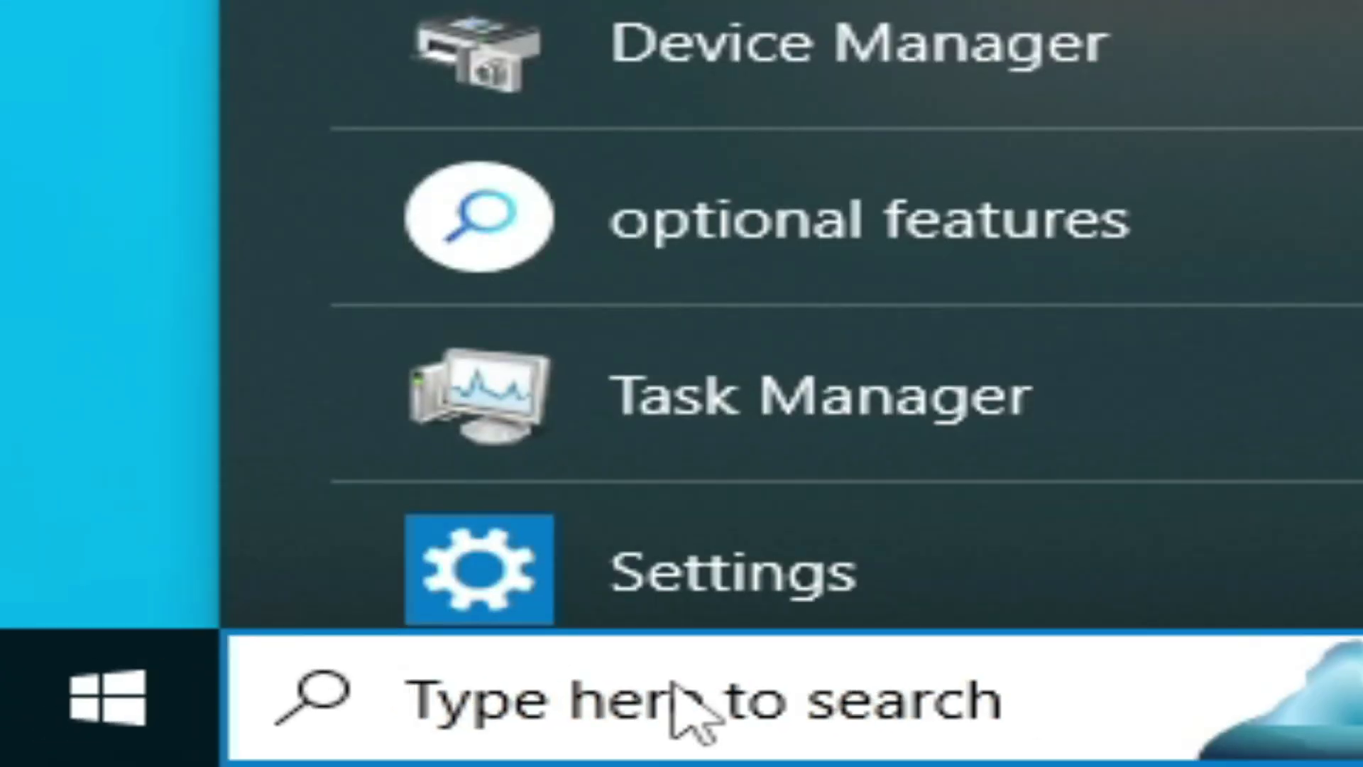
pyautogui.write('task')
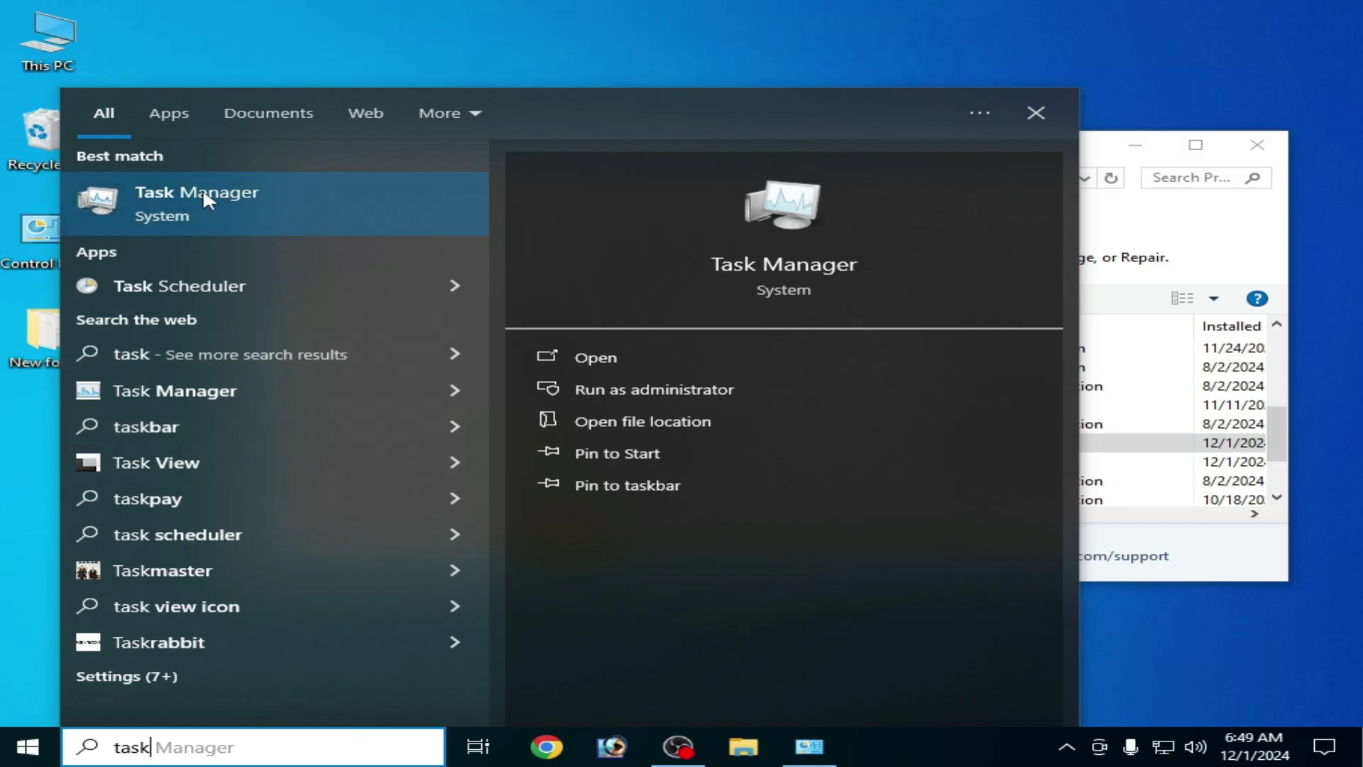
pyautogui.click(202, 187)
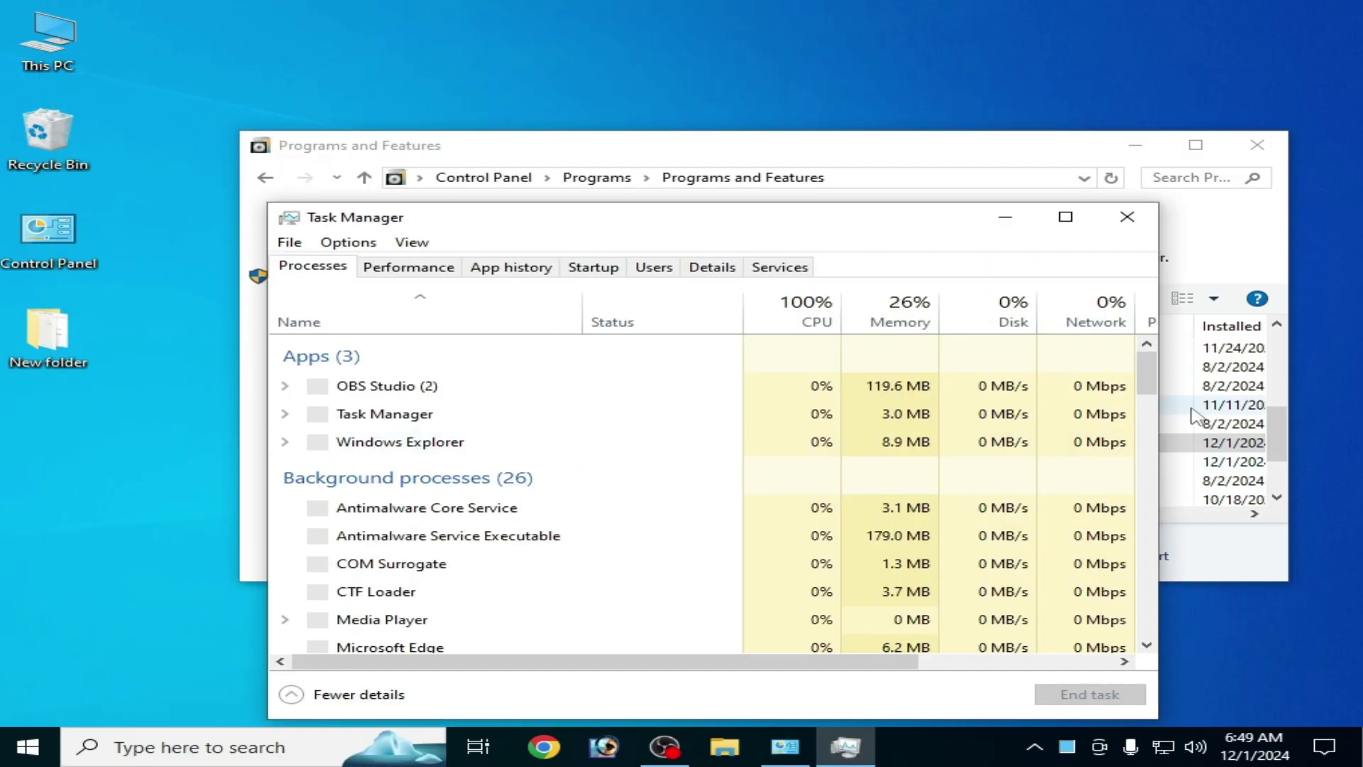
pyautogui.moveTo(1159, 376); pyautogui.dragTo(1162, 438)
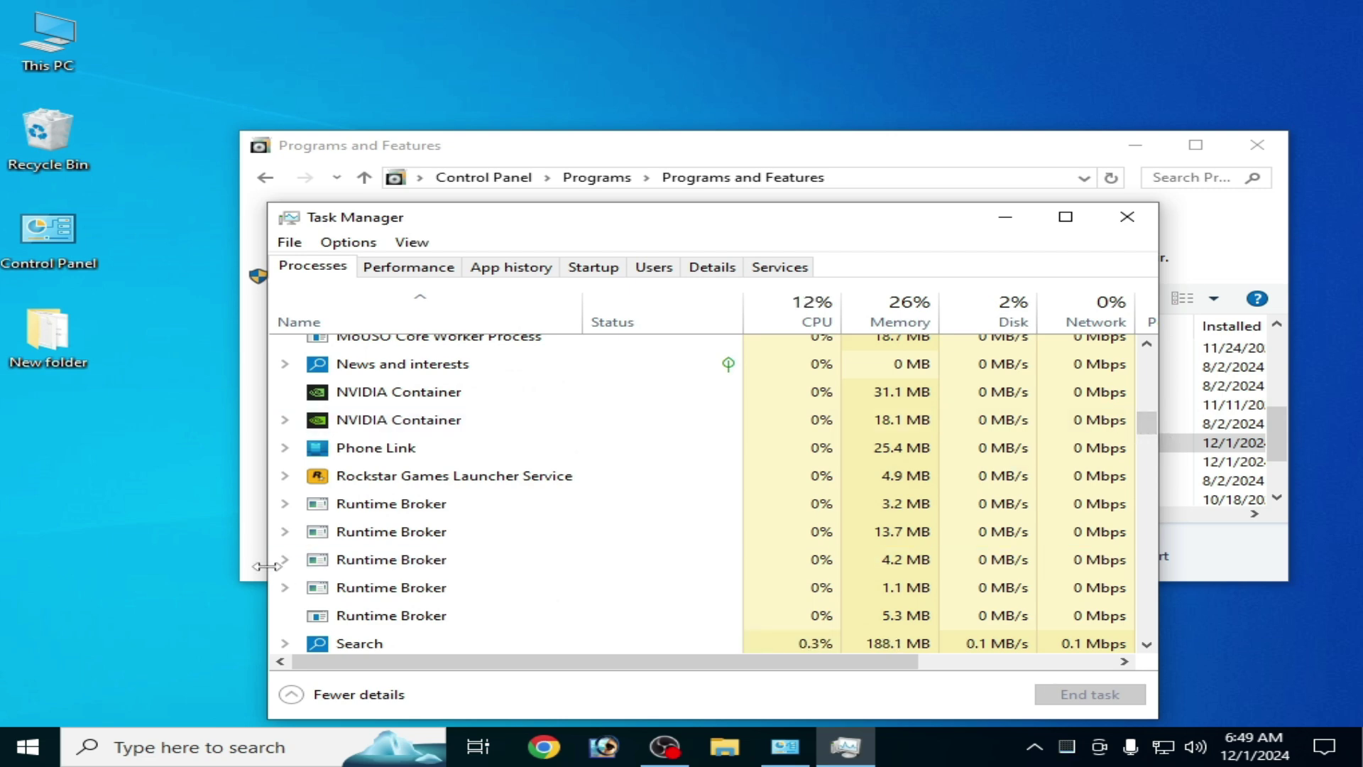
pyautogui.rightClick(429, 475)
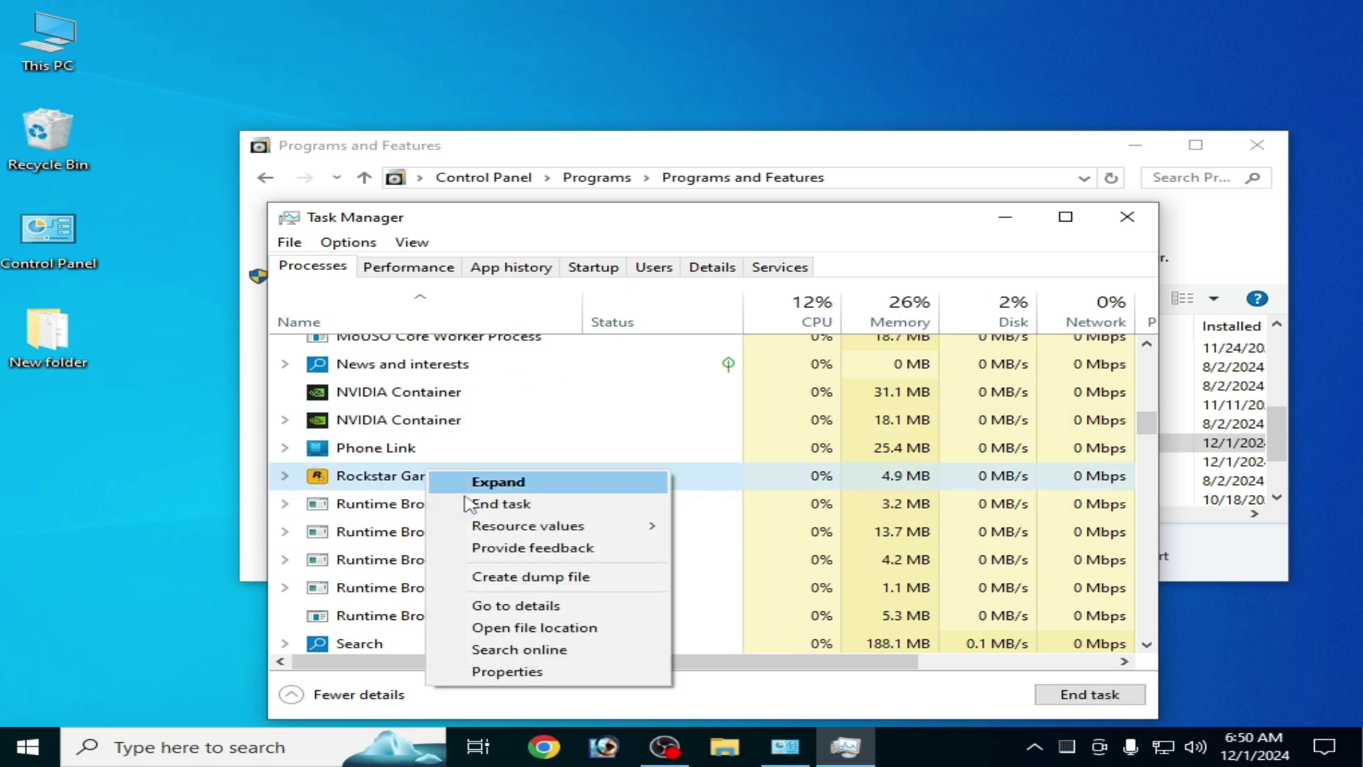
pyautogui.click(497, 504)
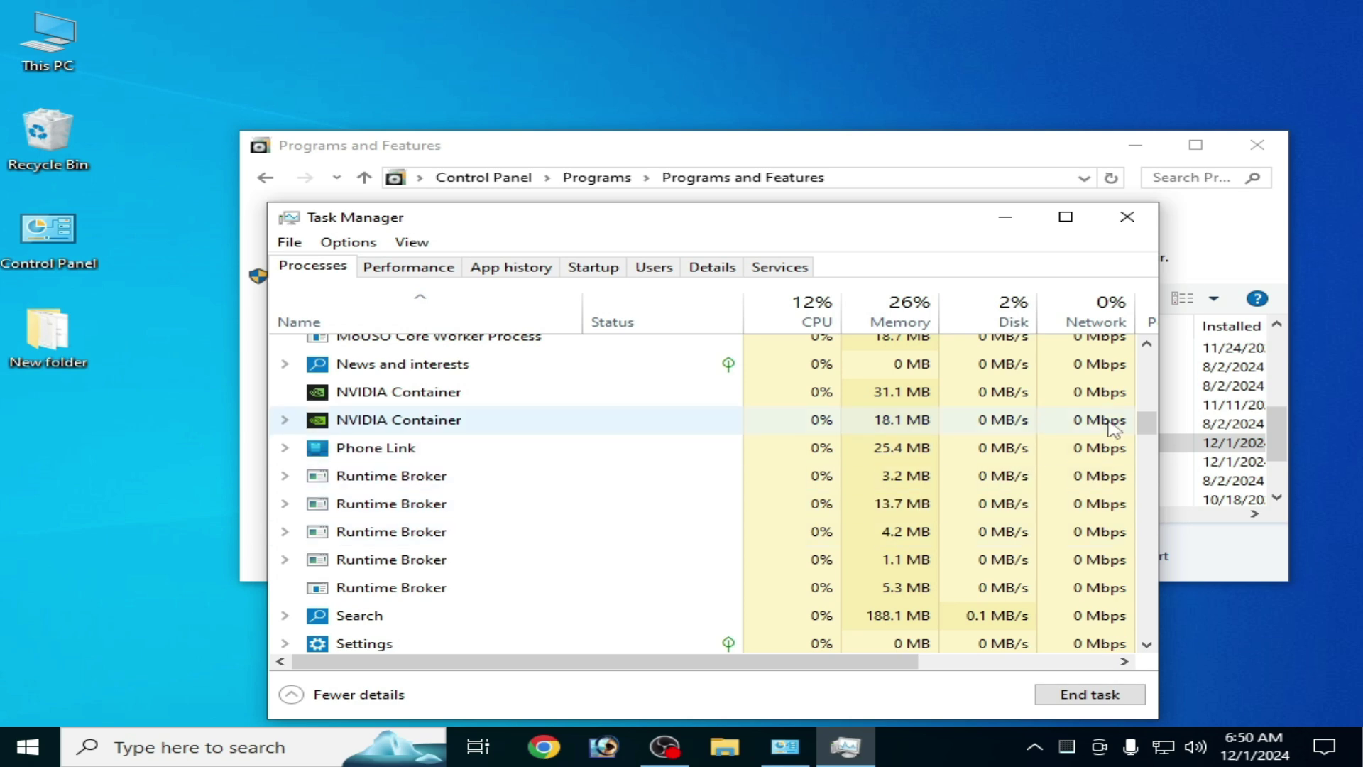
pyautogui.moveTo(1147, 423); pyautogui.dragTo(1156, 472)
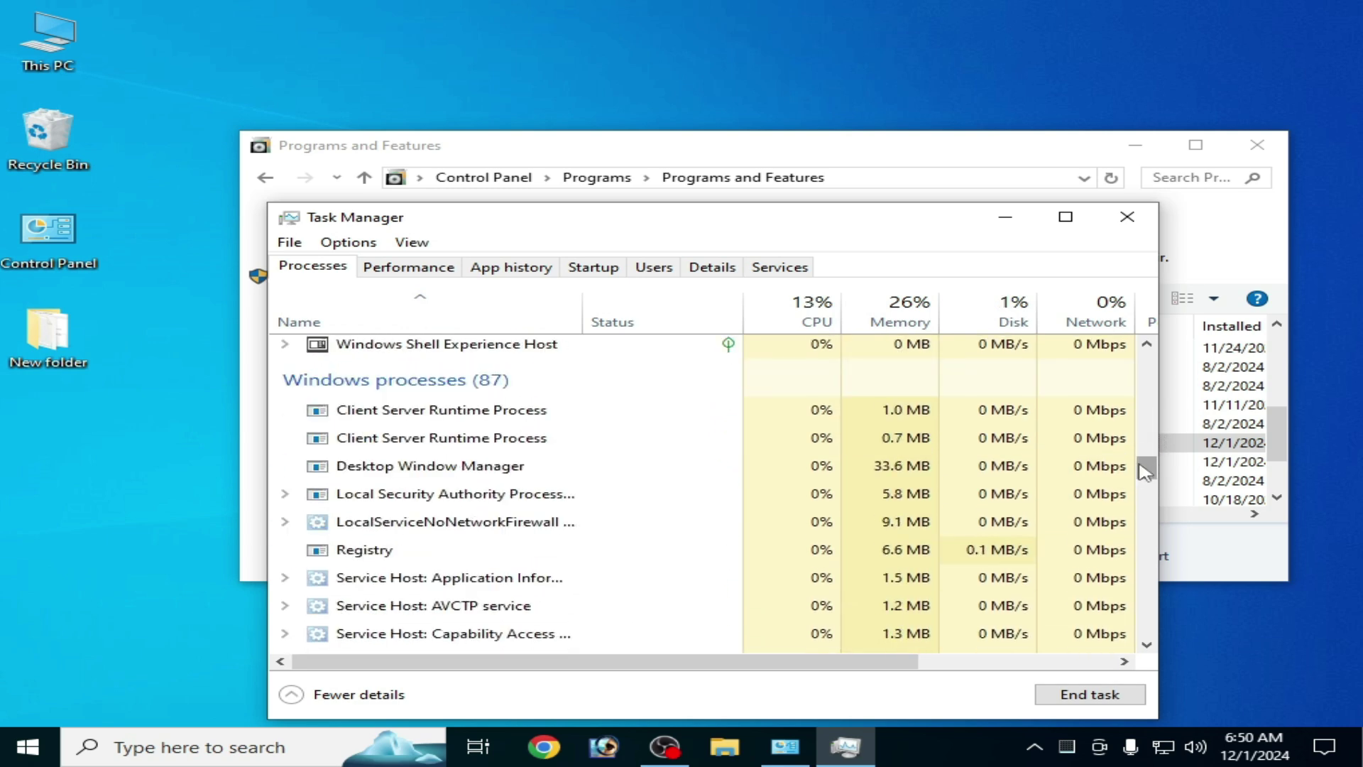
pyautogui.moveTo(1145, 472); pyautogui.dragTo(1146, 361)
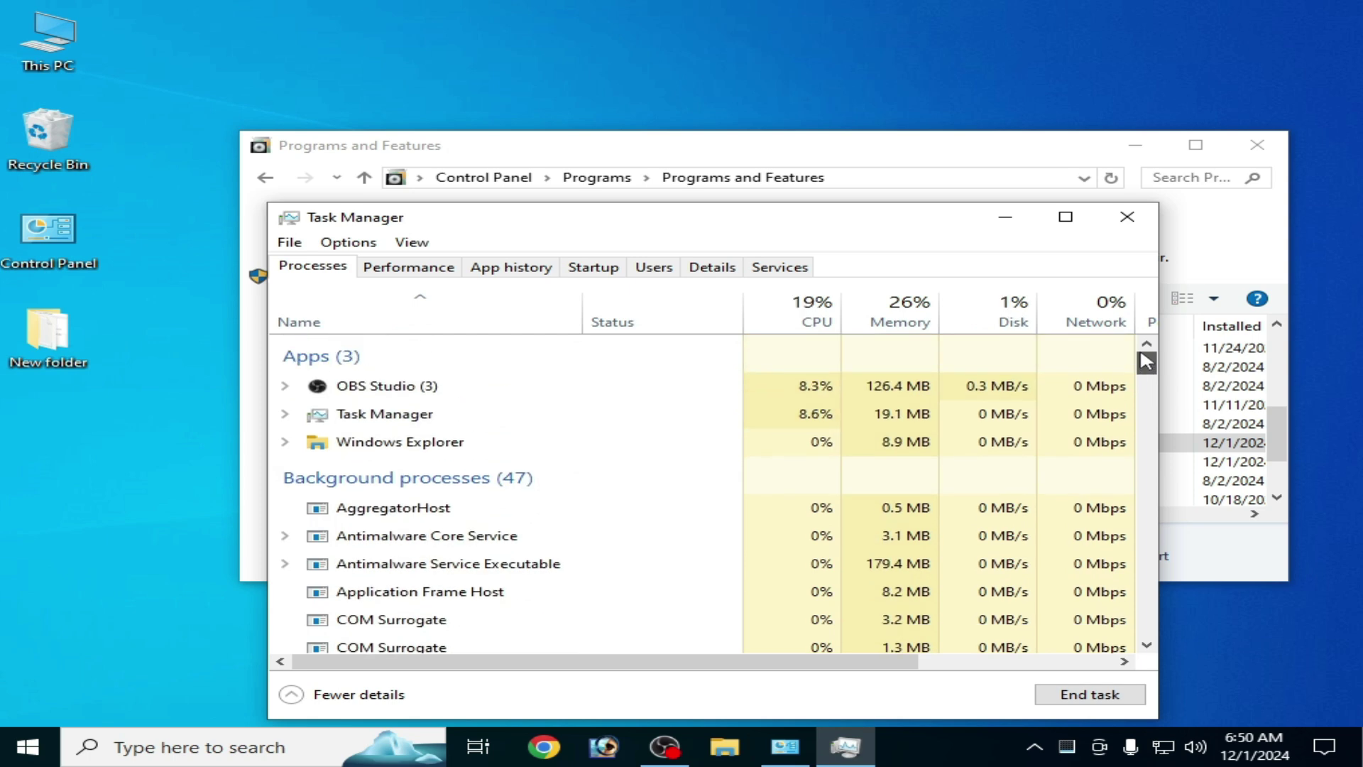
pyautogui.click(1128, 216)
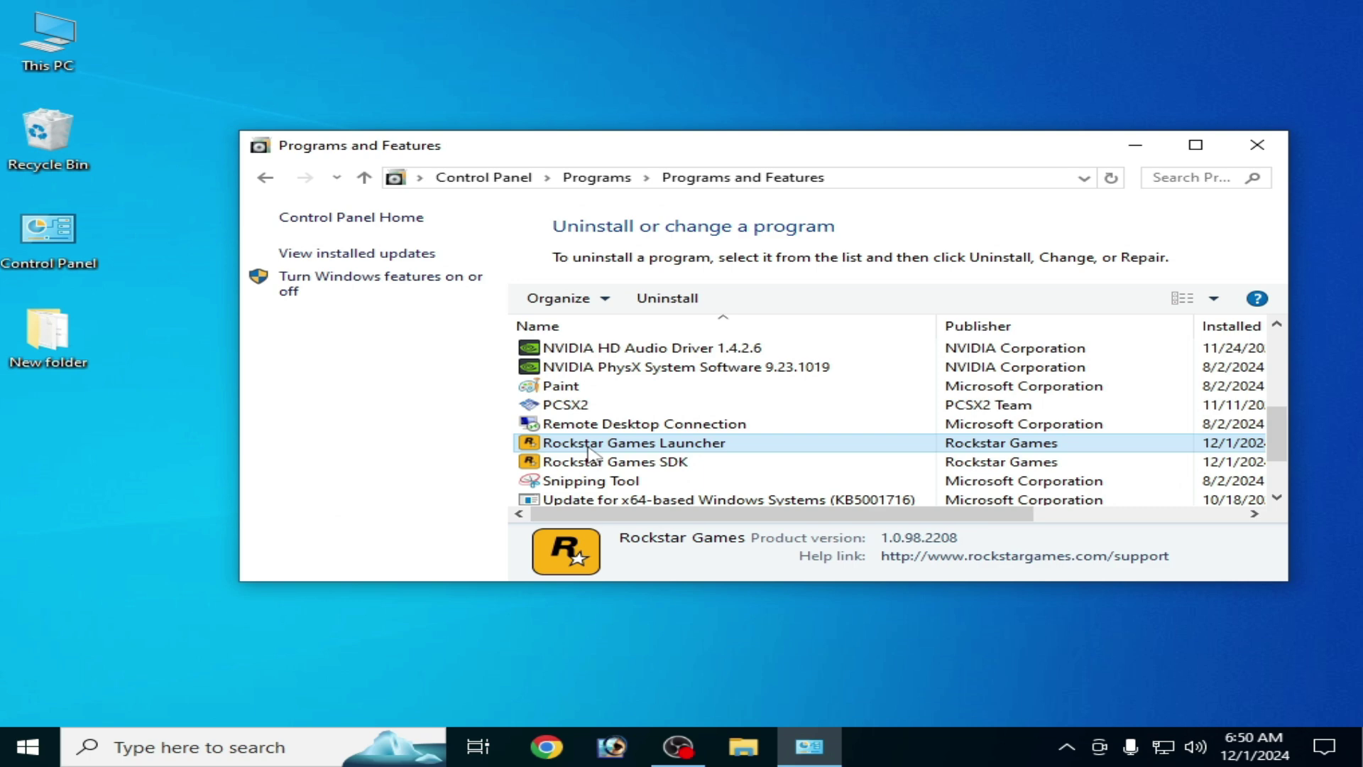
# Uninstall Rockstar Games Launcher from Programs and Features, confirming with Continue
pyautogui.rightClick(590, 453)
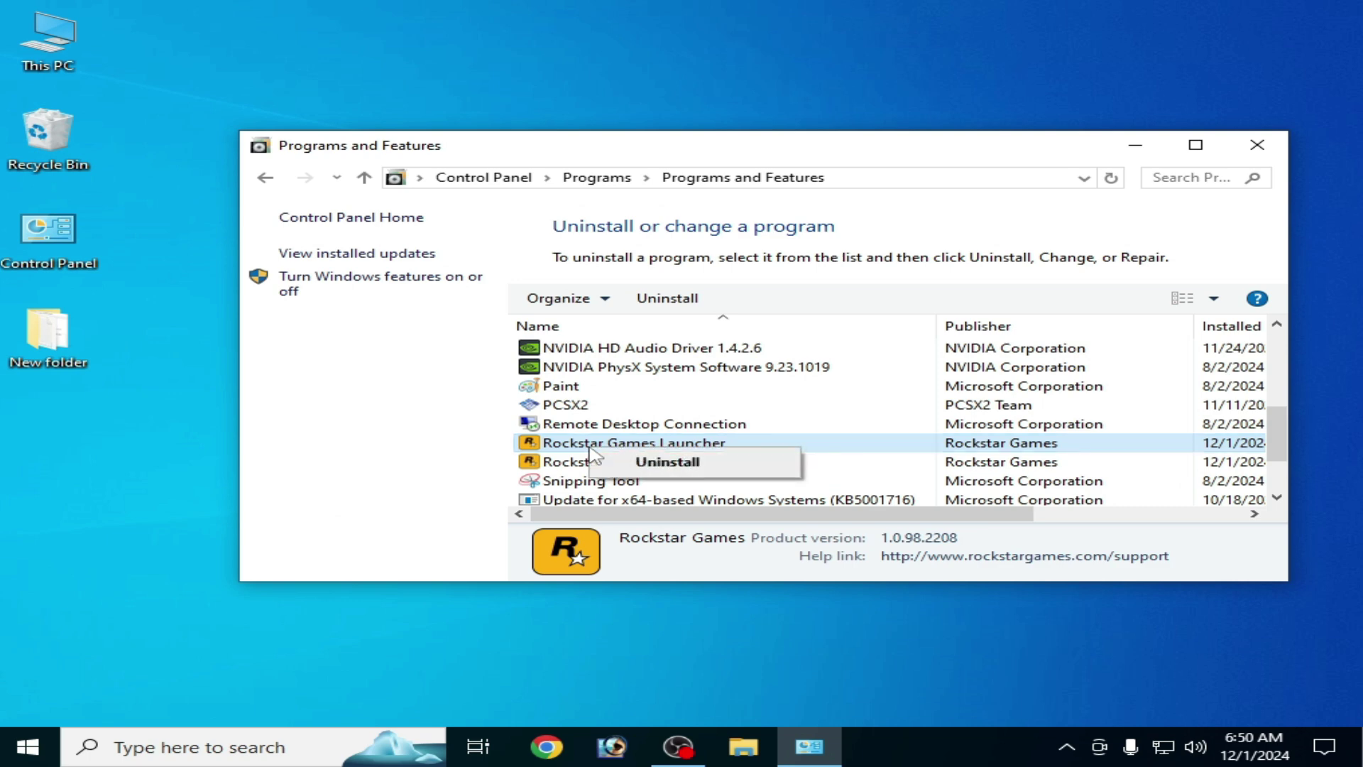
pyautogui.click(667, 462)
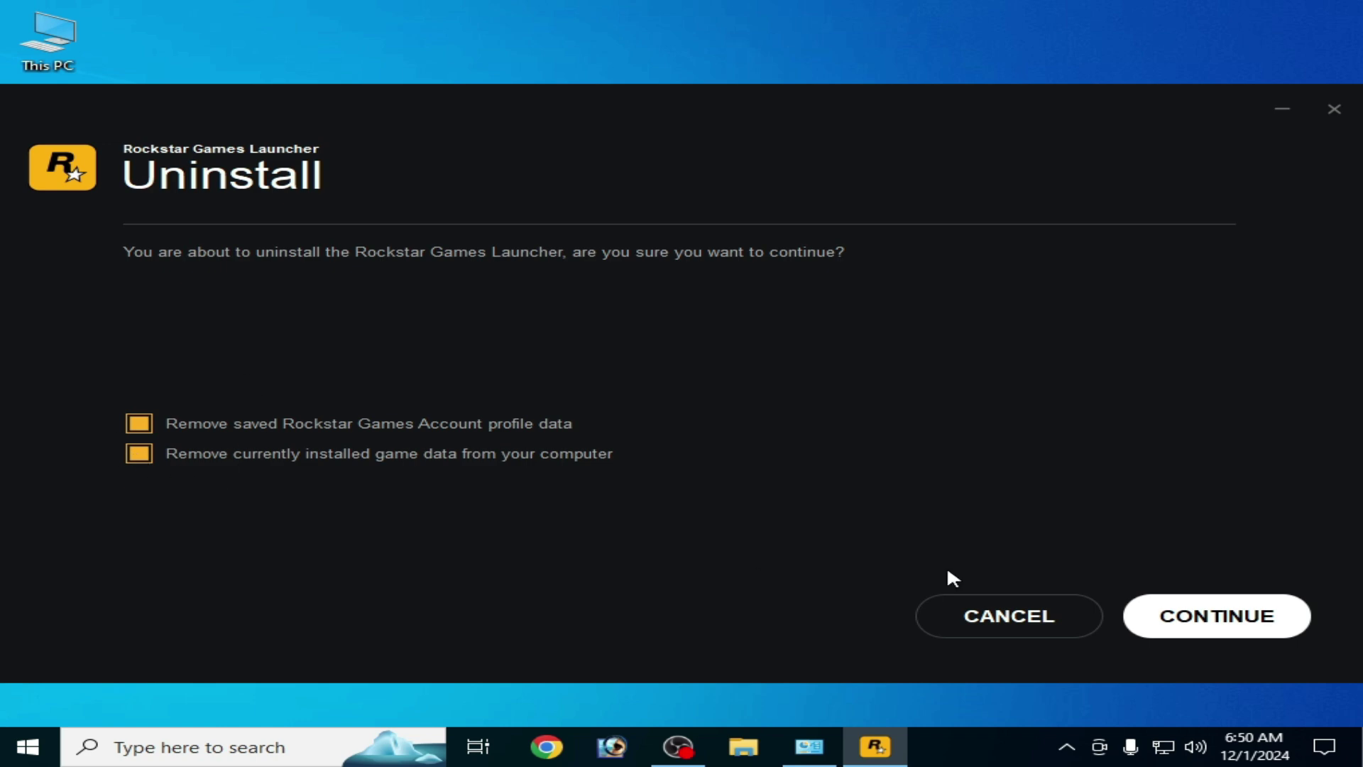
pyautogui.click(1214, 616)
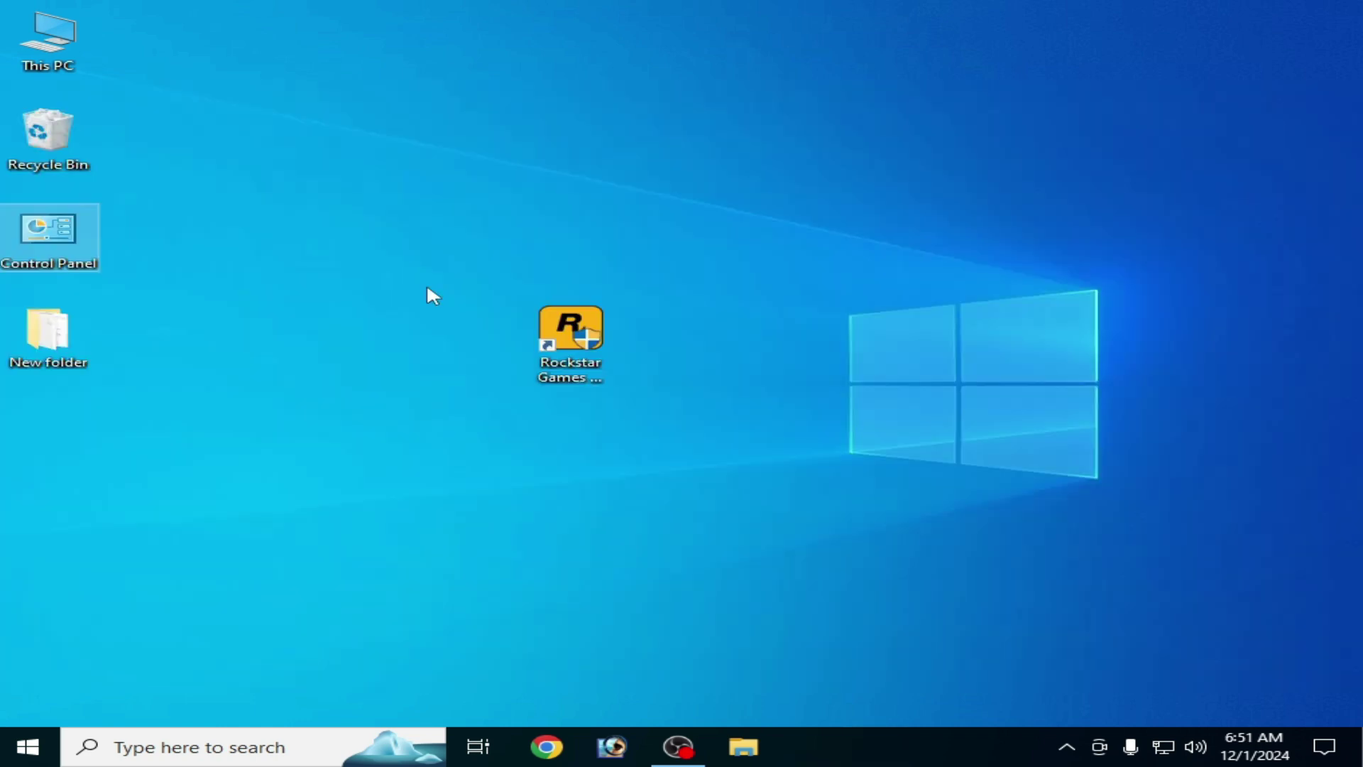
# Delete the Rockstar Games folder from C:\Program Files
pyautogui.doubleClick(70, 48)
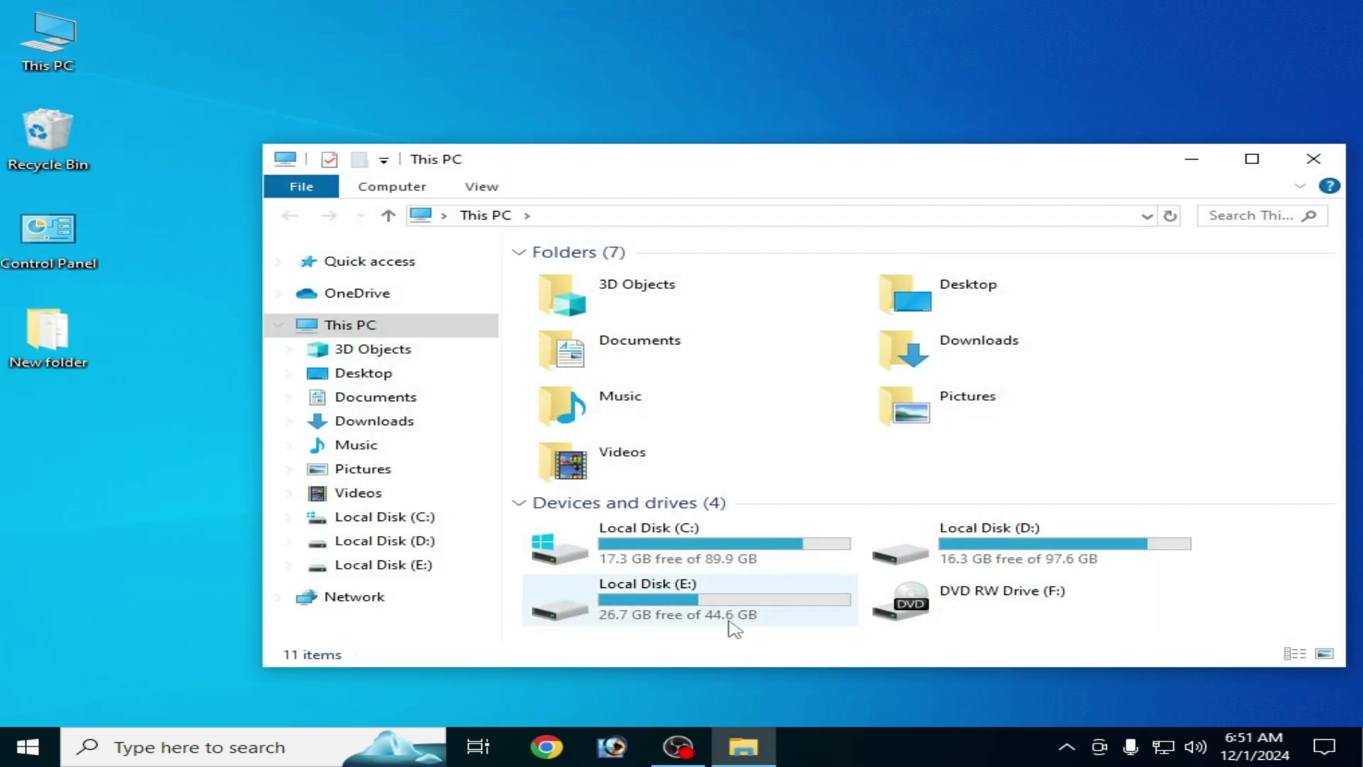
pyautogui.doubleClick(686, 561)
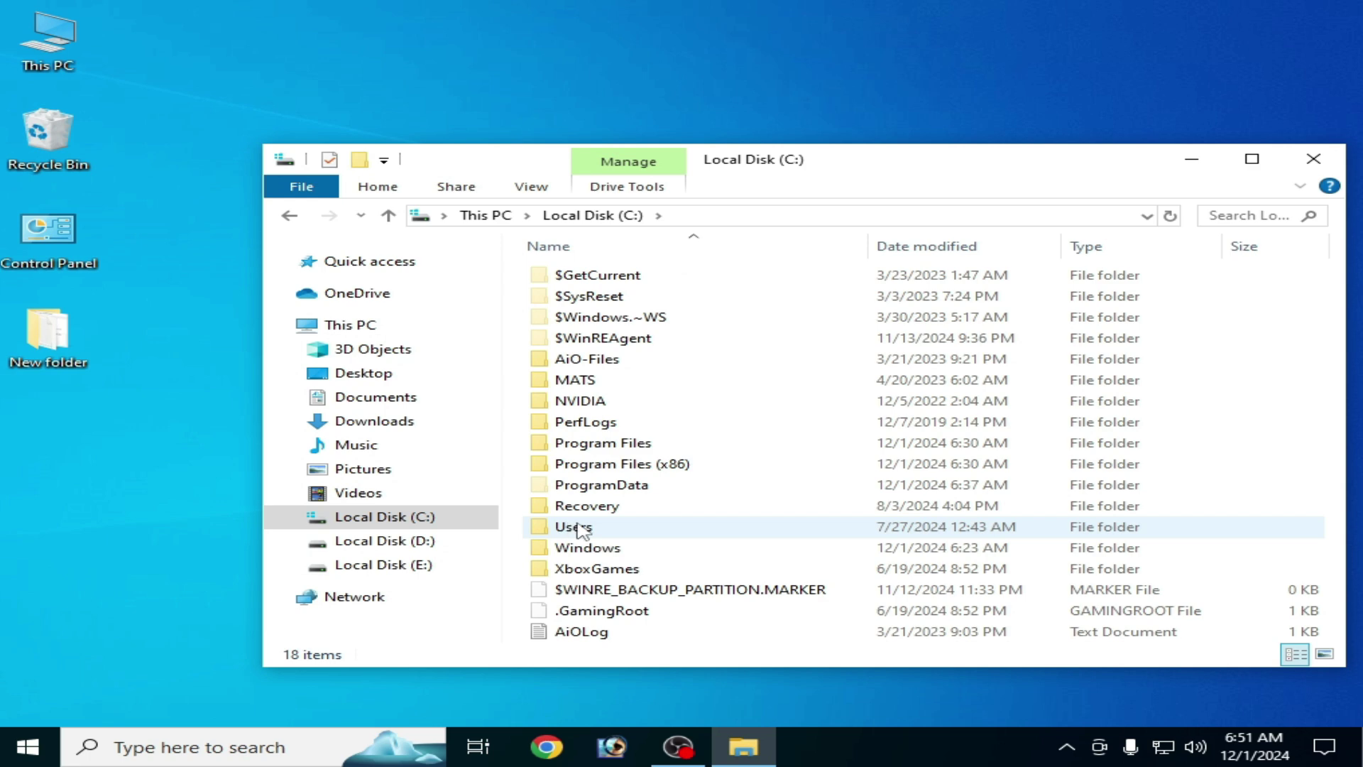
pyautogui.doubleClick(602, 444)
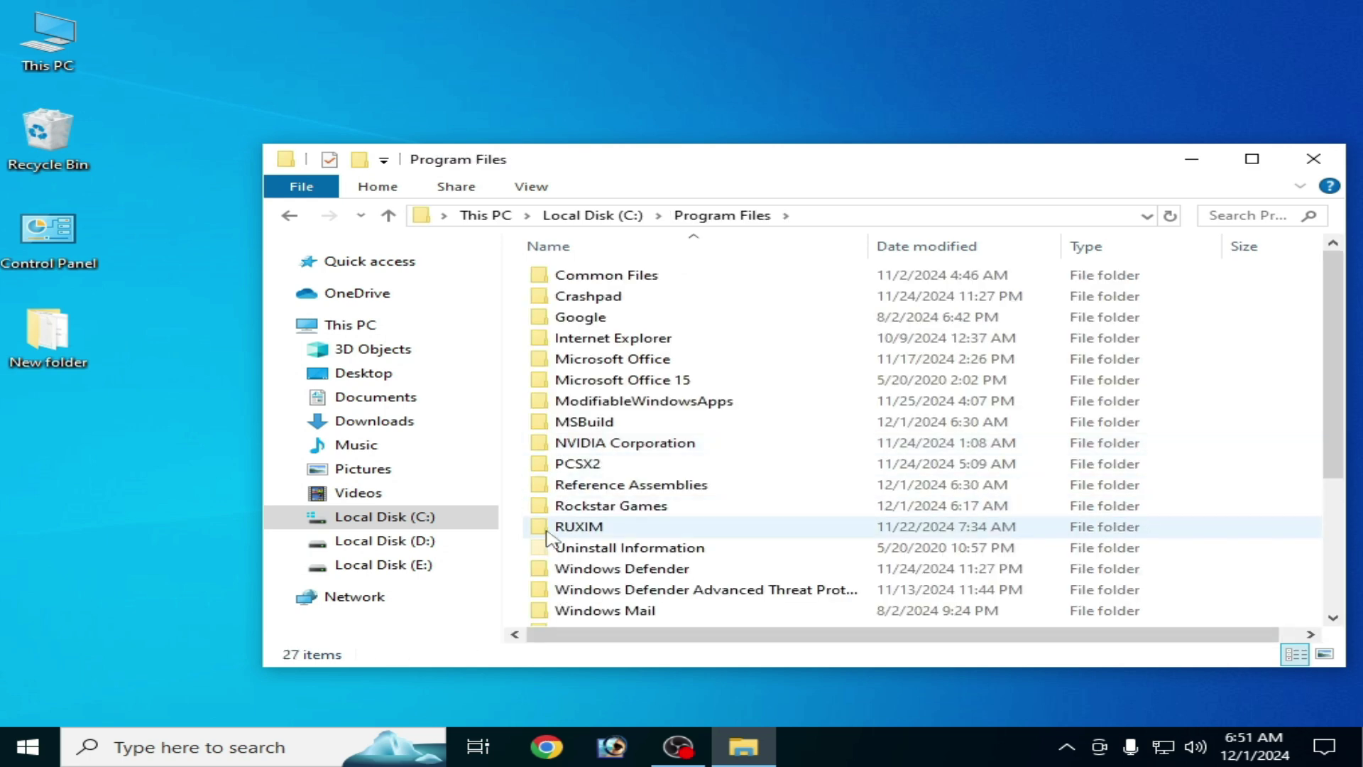
pyautogui.click(602, 506)
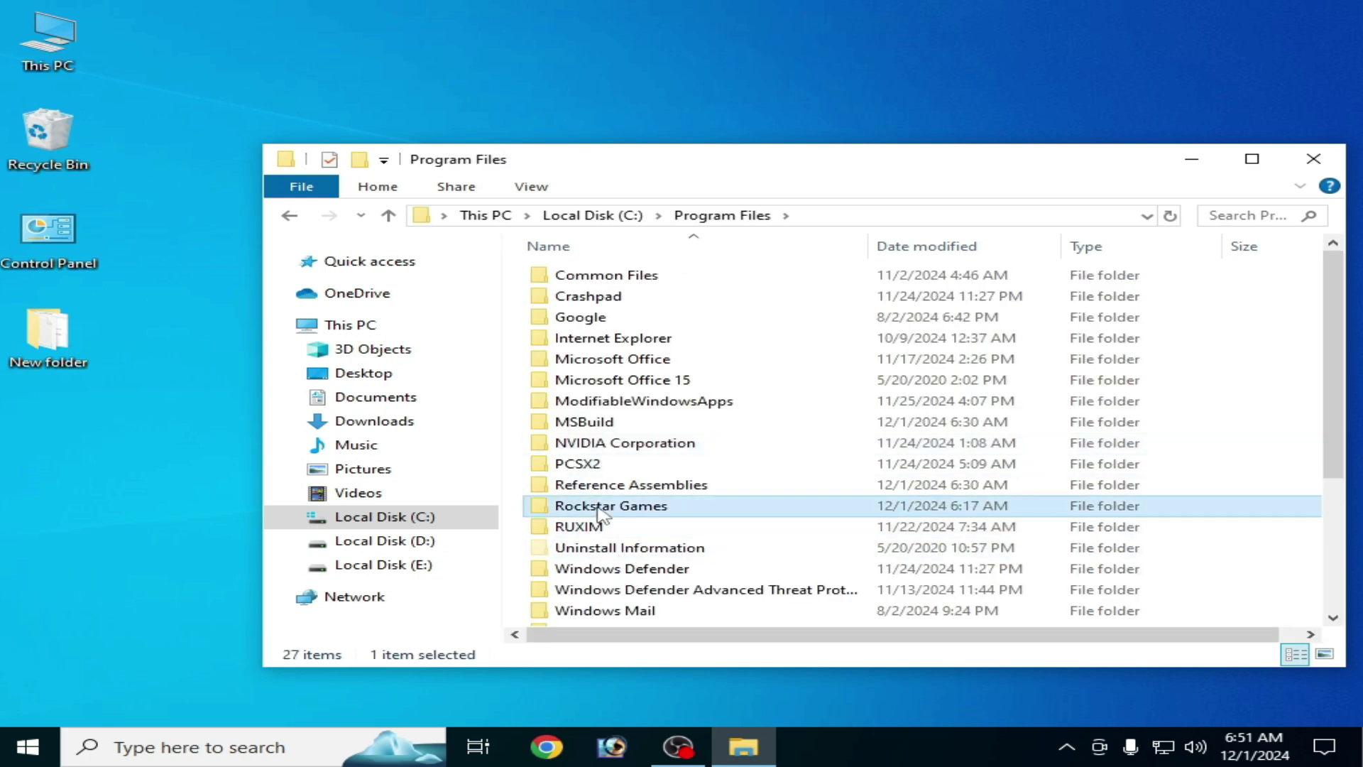
pyautogui.rightClick(602, 511)
pyautogui.click(647, 441)
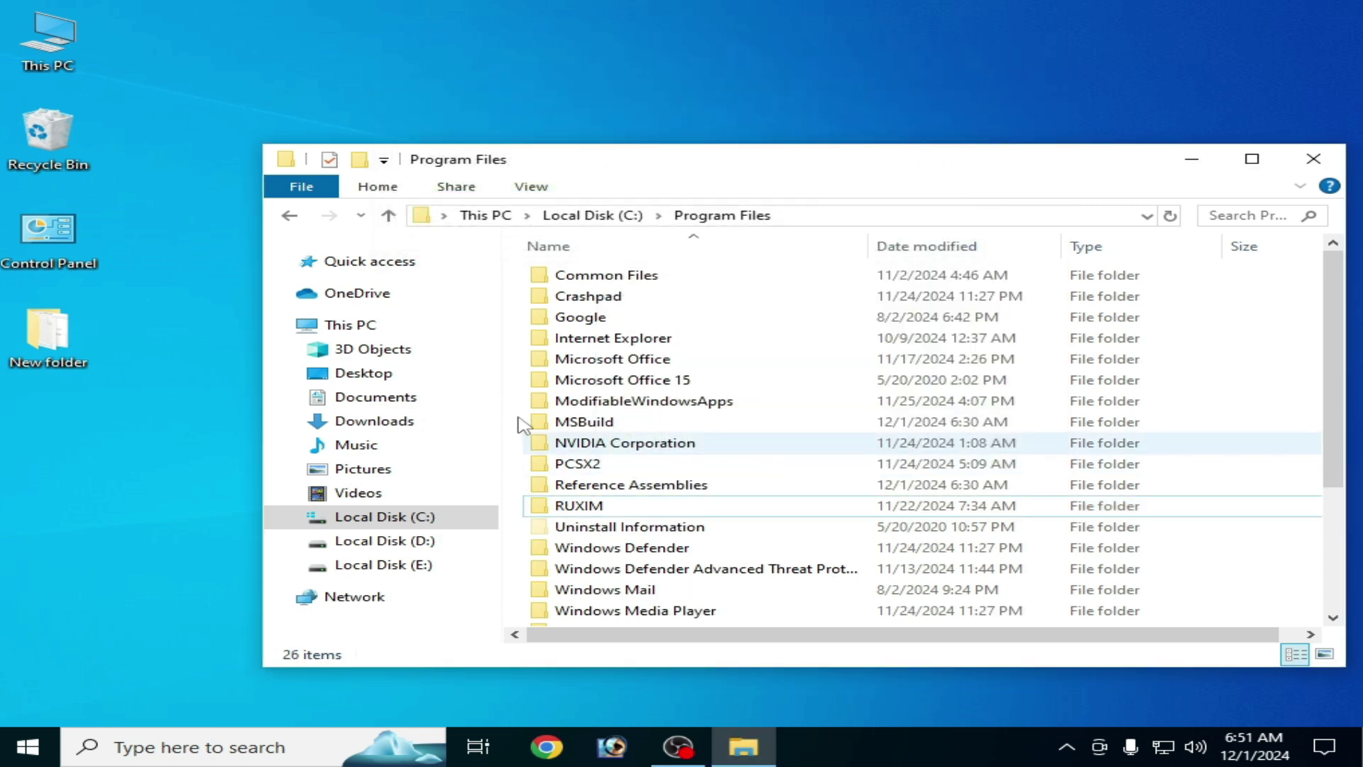
# Delete the Rockstar Games folder from C:\Program Files (x86)
pyautogui.click(290, 216)
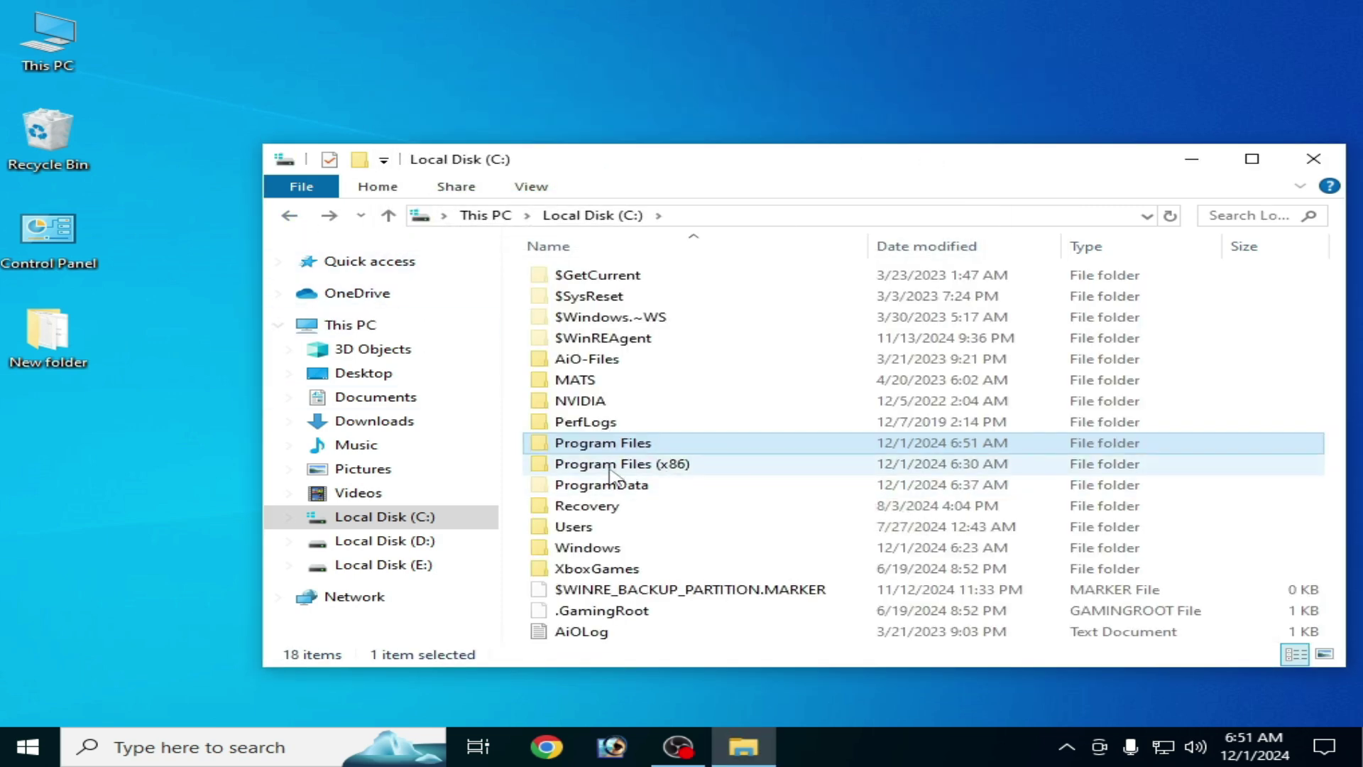
pyautogui.doubleClick(610, 465)
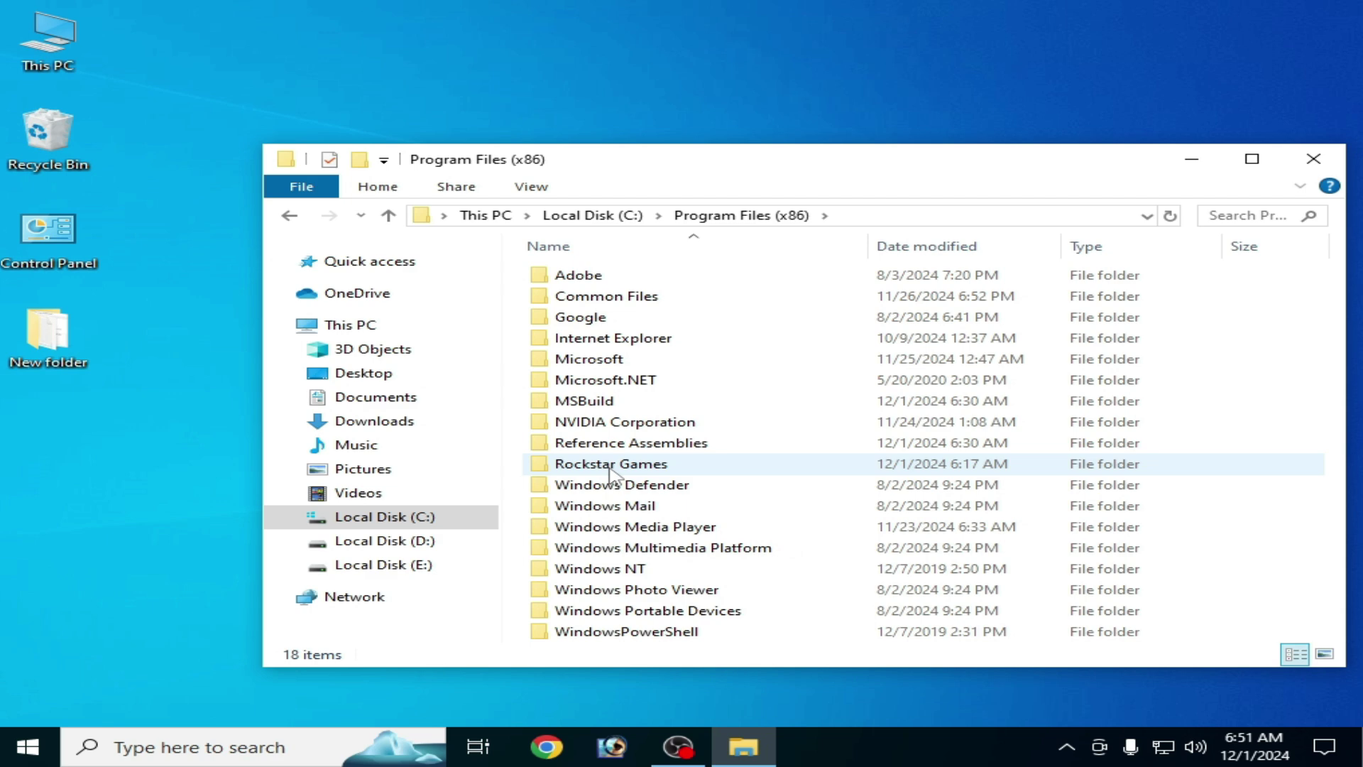
pyautogui.rightClick(581, 469)
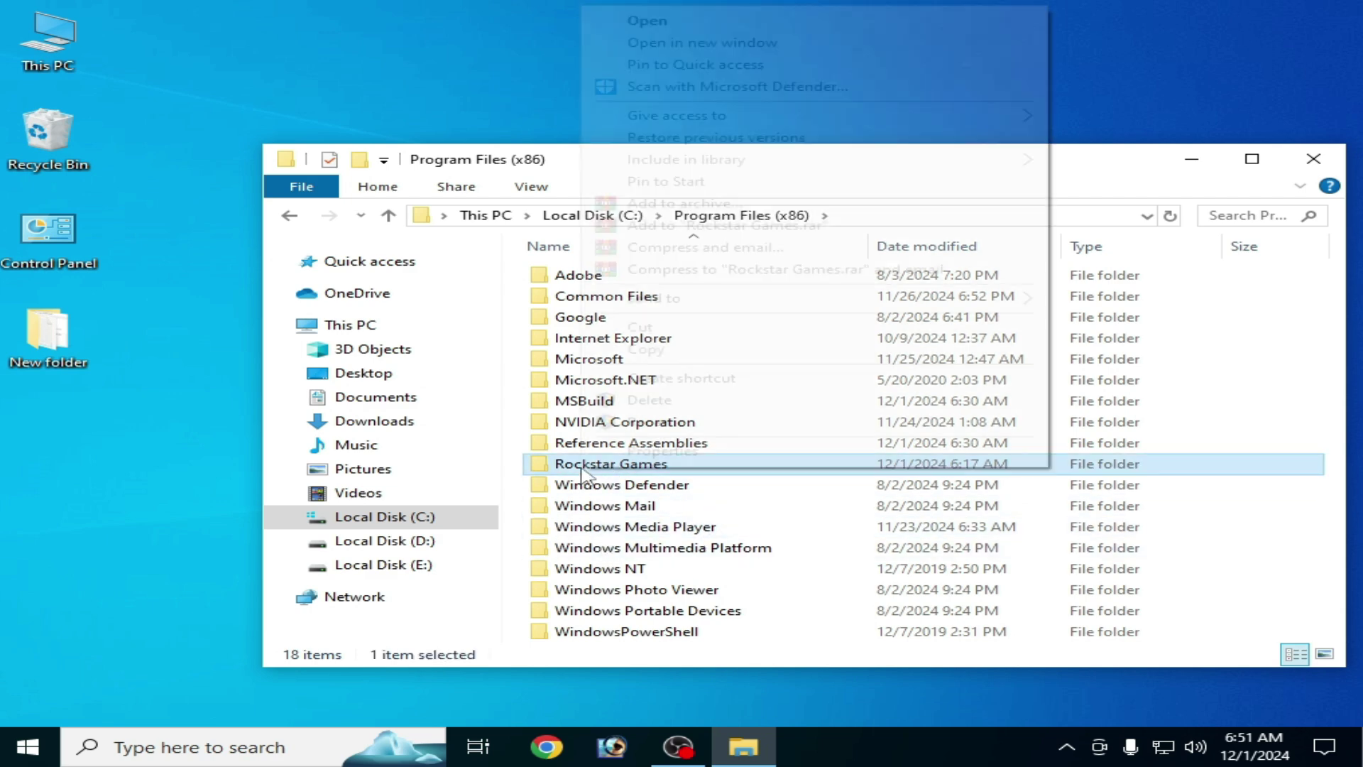
pyautogui.click(648, 401)
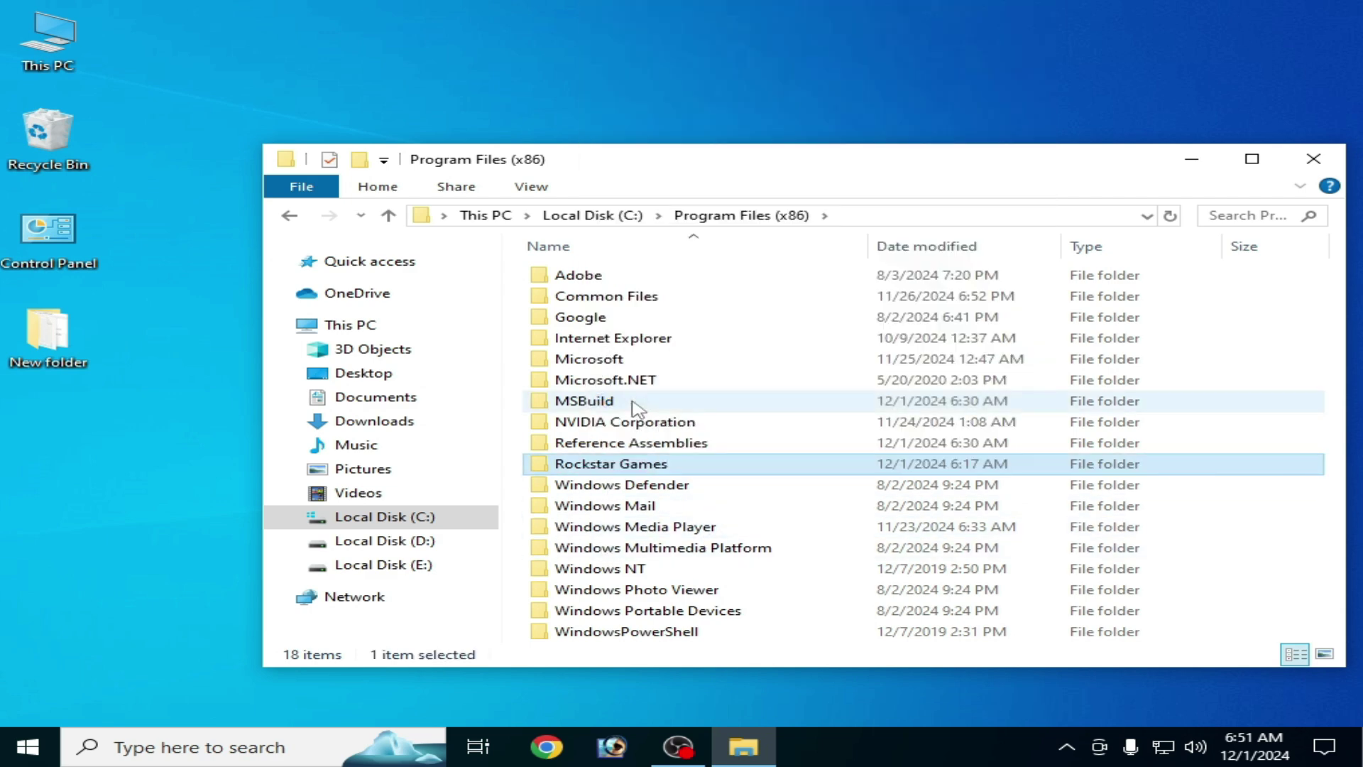
# Delete the Rockstar Games folder from Documents and close that window
pyautogui.click(290, 216)
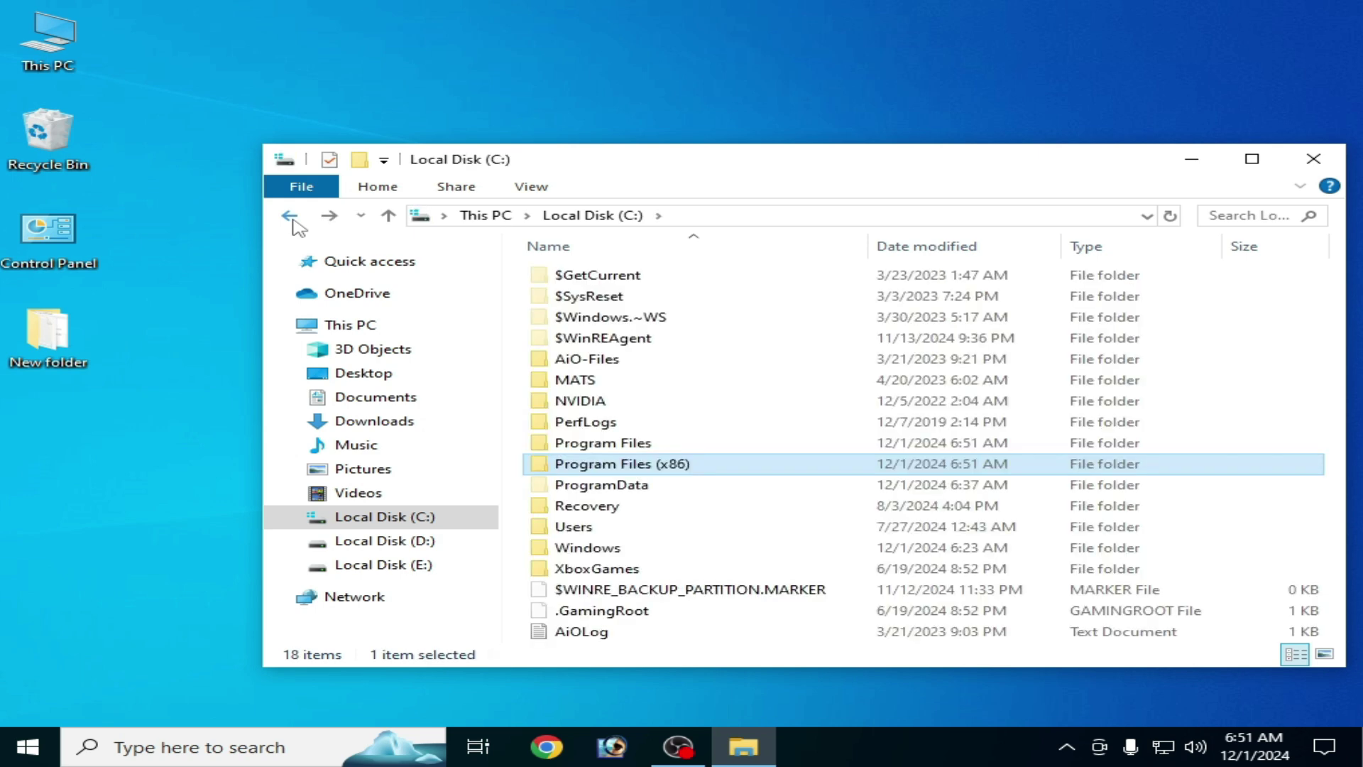
pyautogui.click(393, 402)
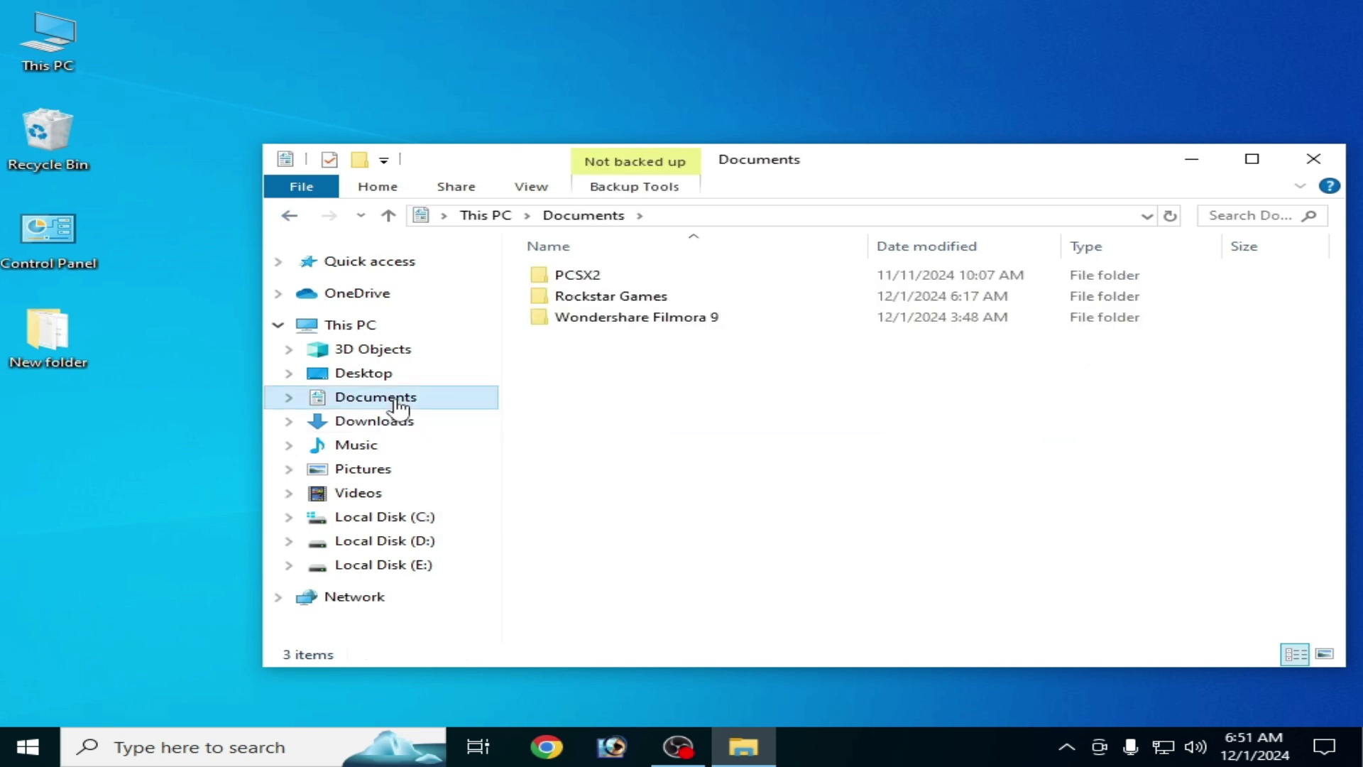
pyautogui.rightClick(606, 302)
pyautogui.click(664, 660)
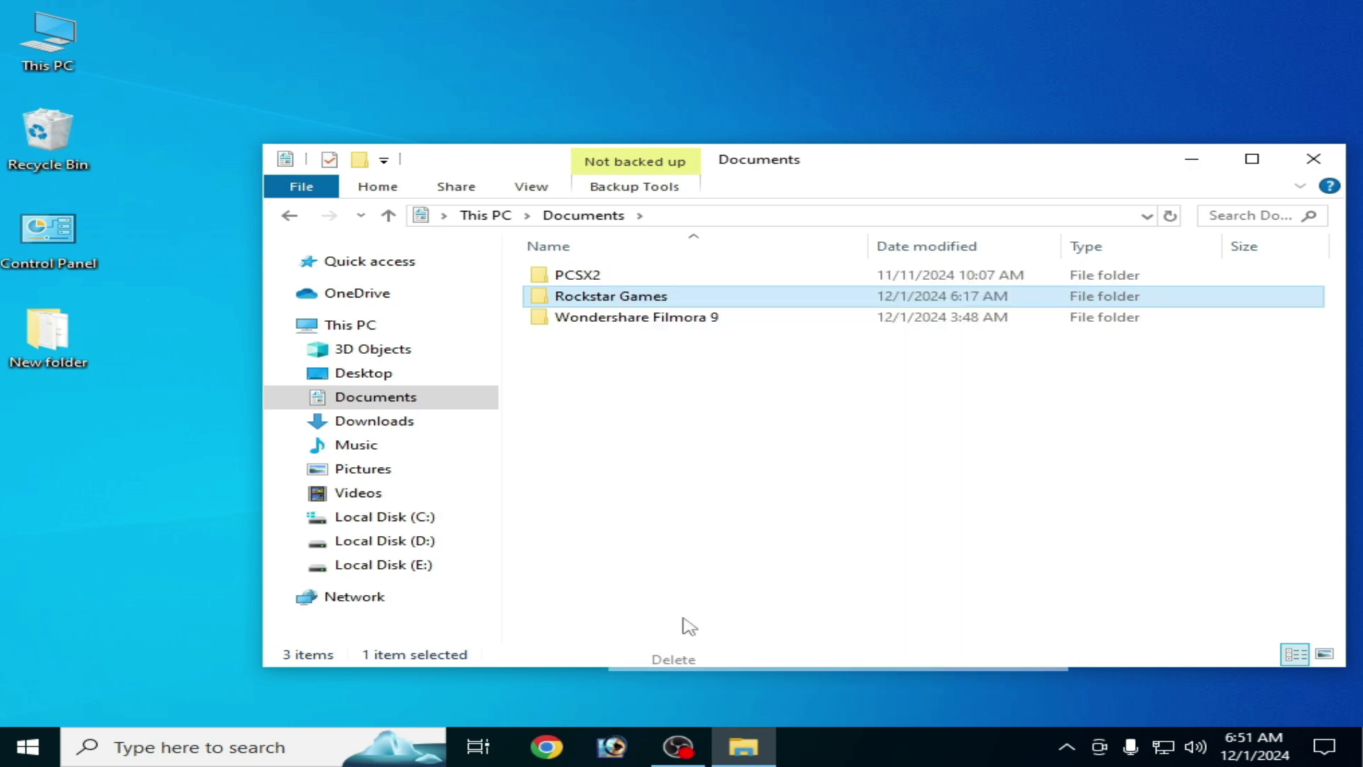
pyautogui.click(1314, 159)
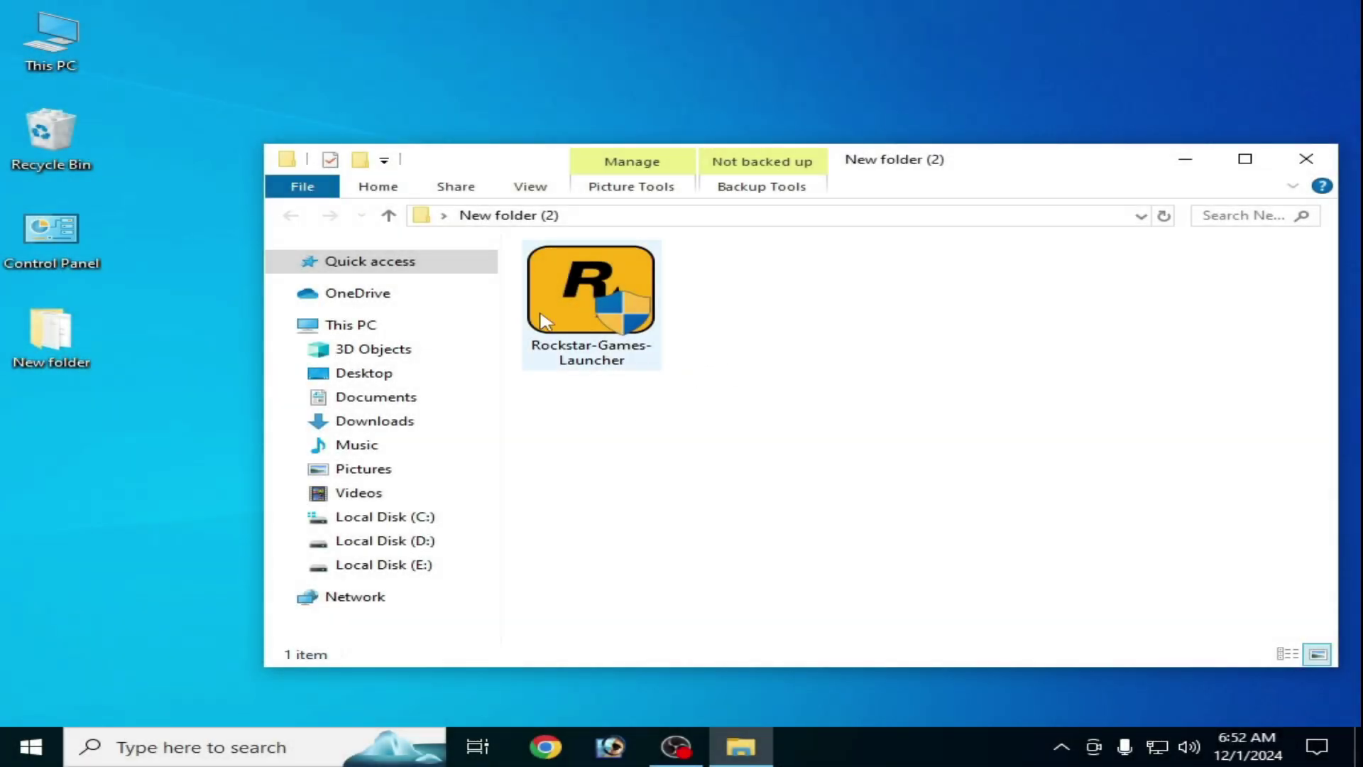
# In the installer's Properties Compatibility settings, leave Windows 8 compatibility mode off and apply
pyautogui.click(590, 330)
pyautogui.rightClick(590, 330)
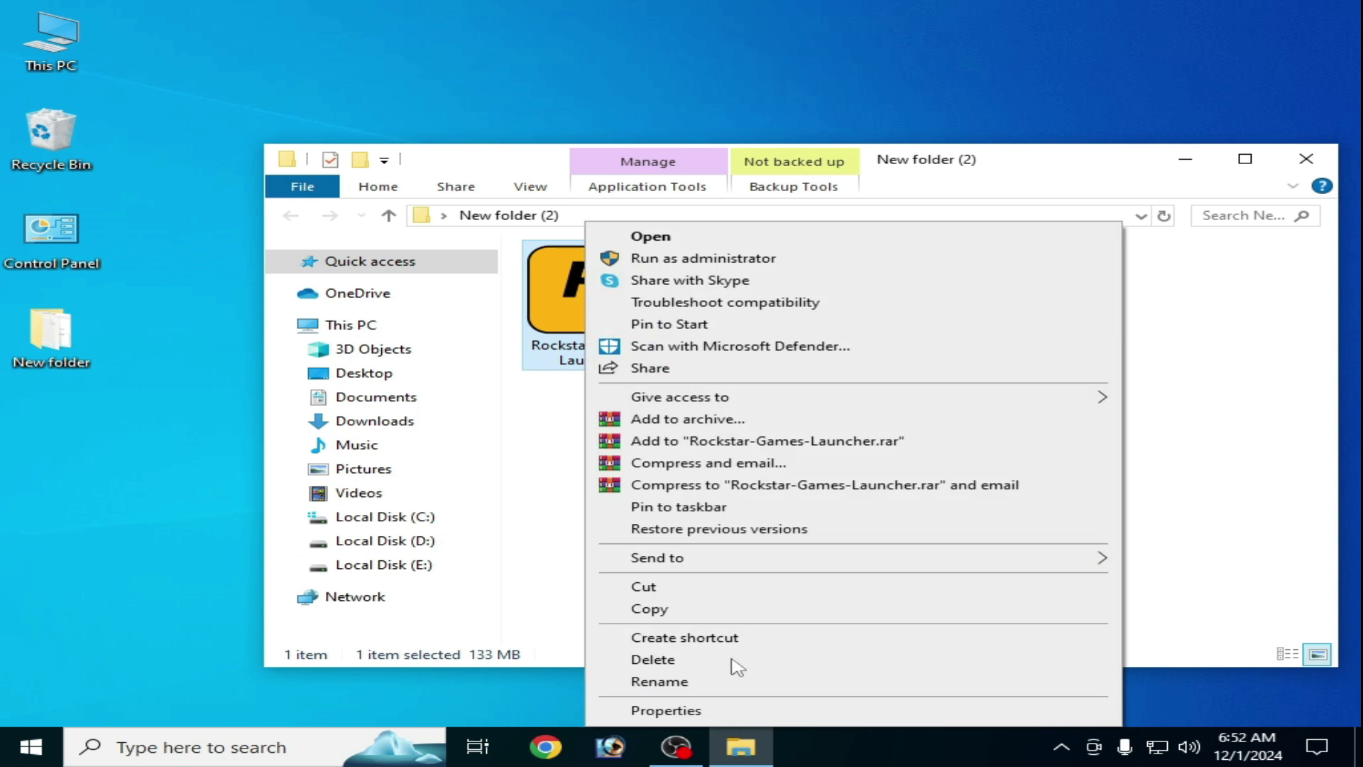
pyautogui.click(699, 712)
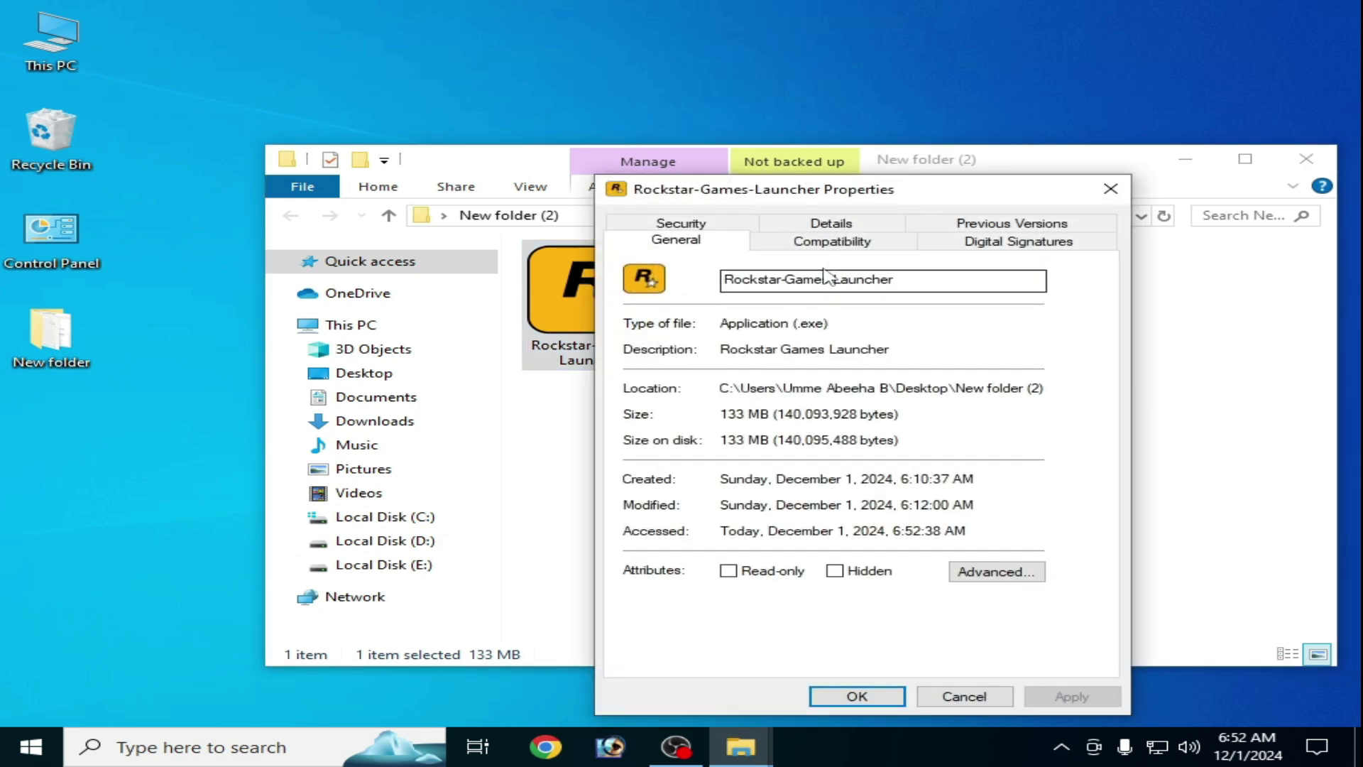
pyautogui.click(832, 240)
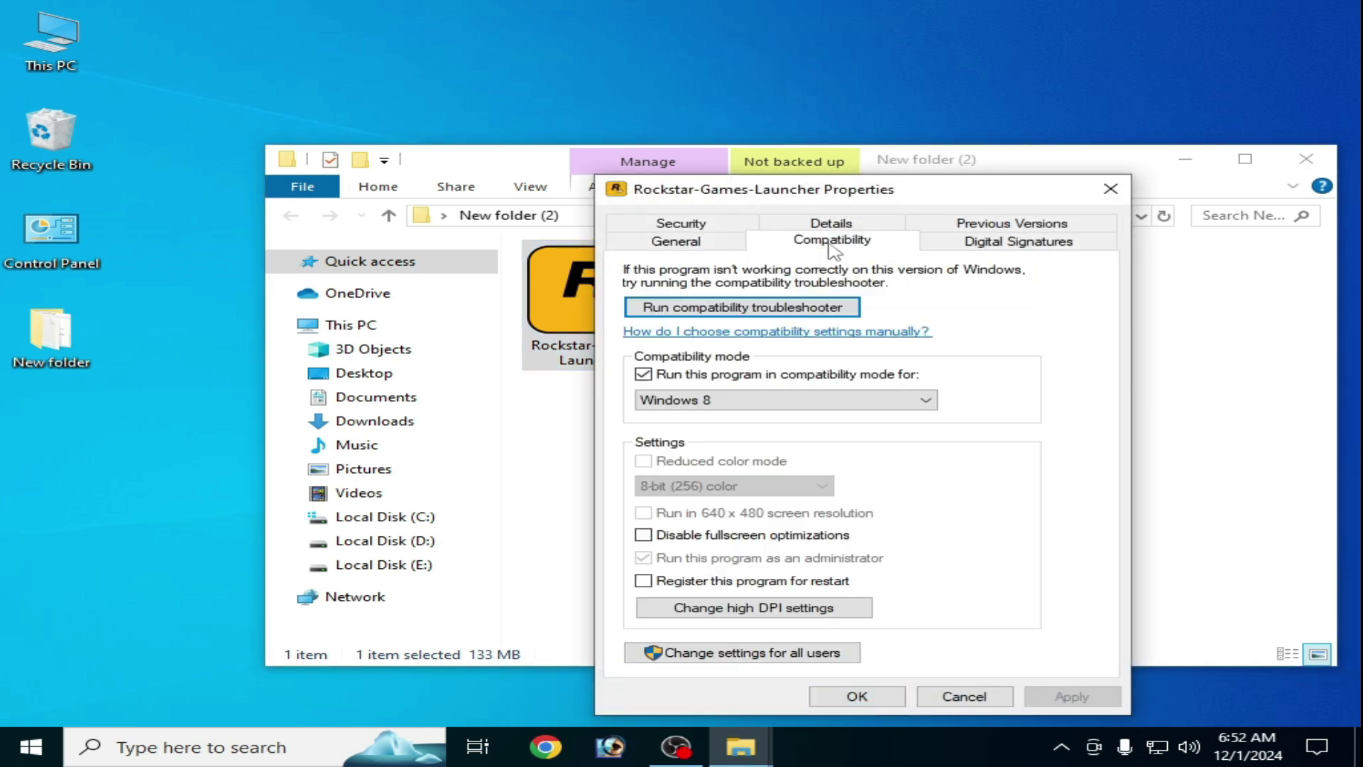
pyautogui.click(644, 375)
pyautogui.click(644, 375)
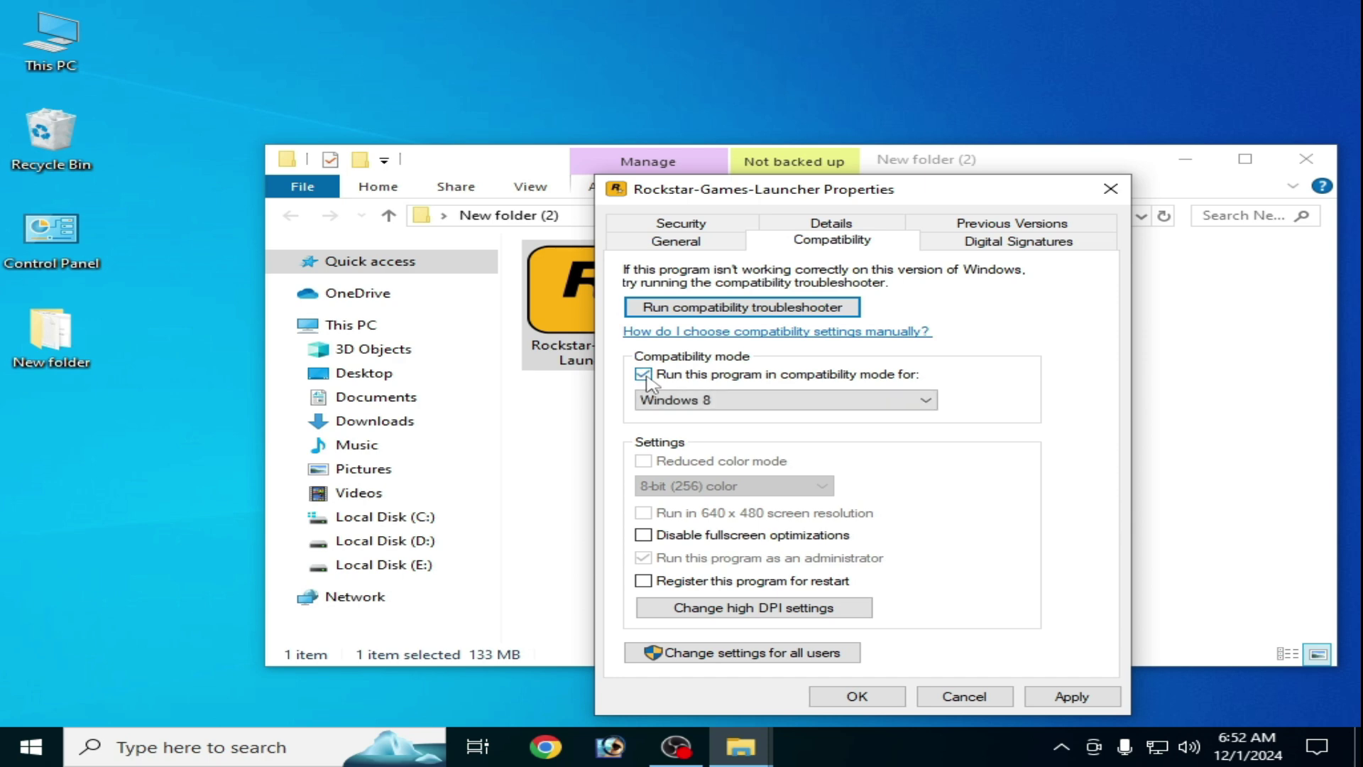
pyautogui.click(644, 375)
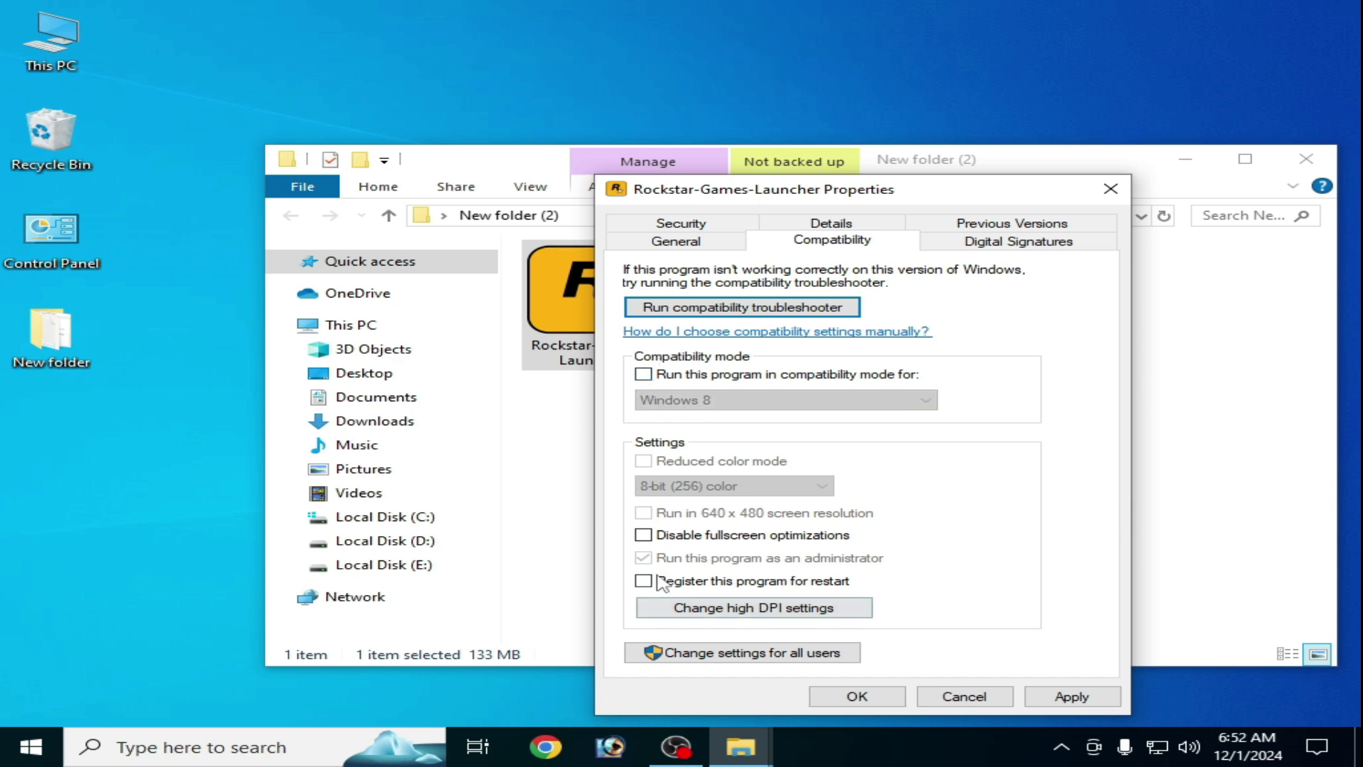
pyautogui.click(1073, 697)
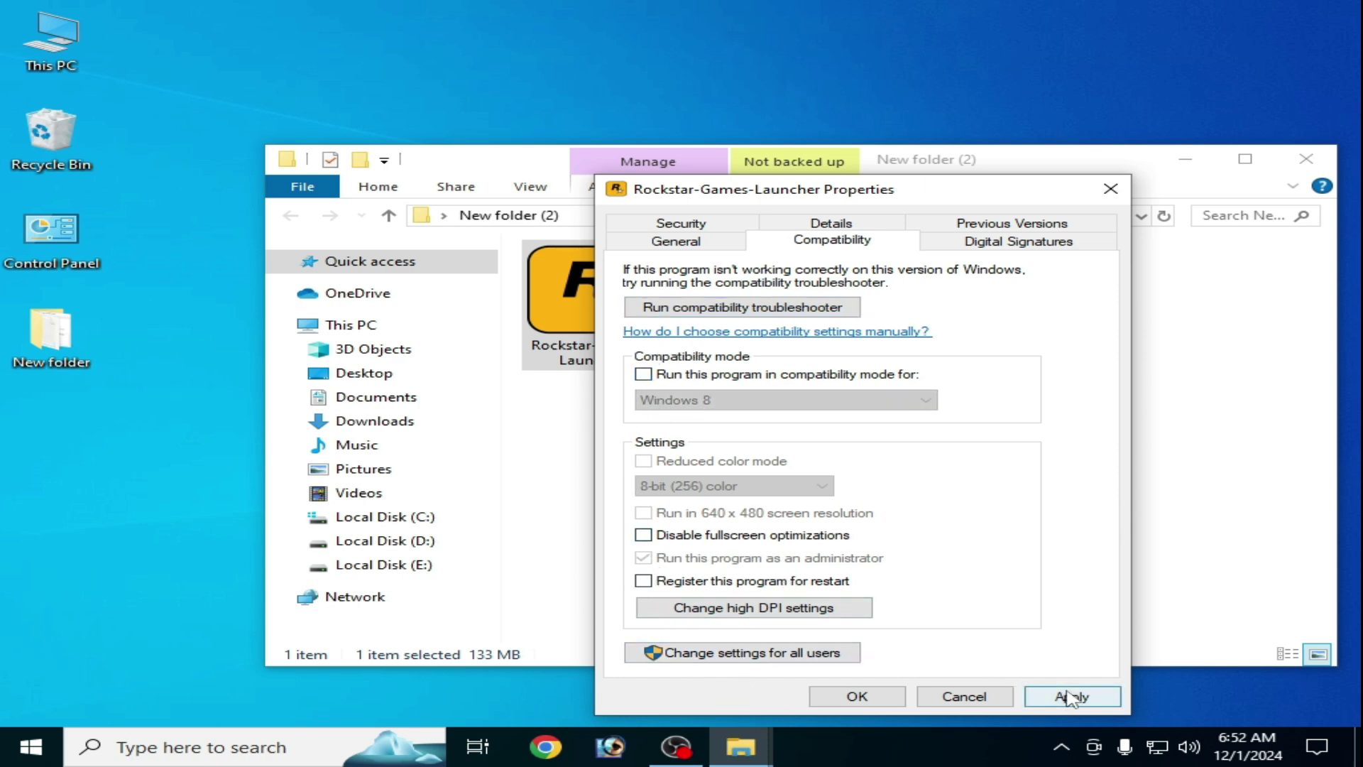
# Enable Run this program as an administrator for all users and close Properties with OK
pyautogui.click(739, 652)
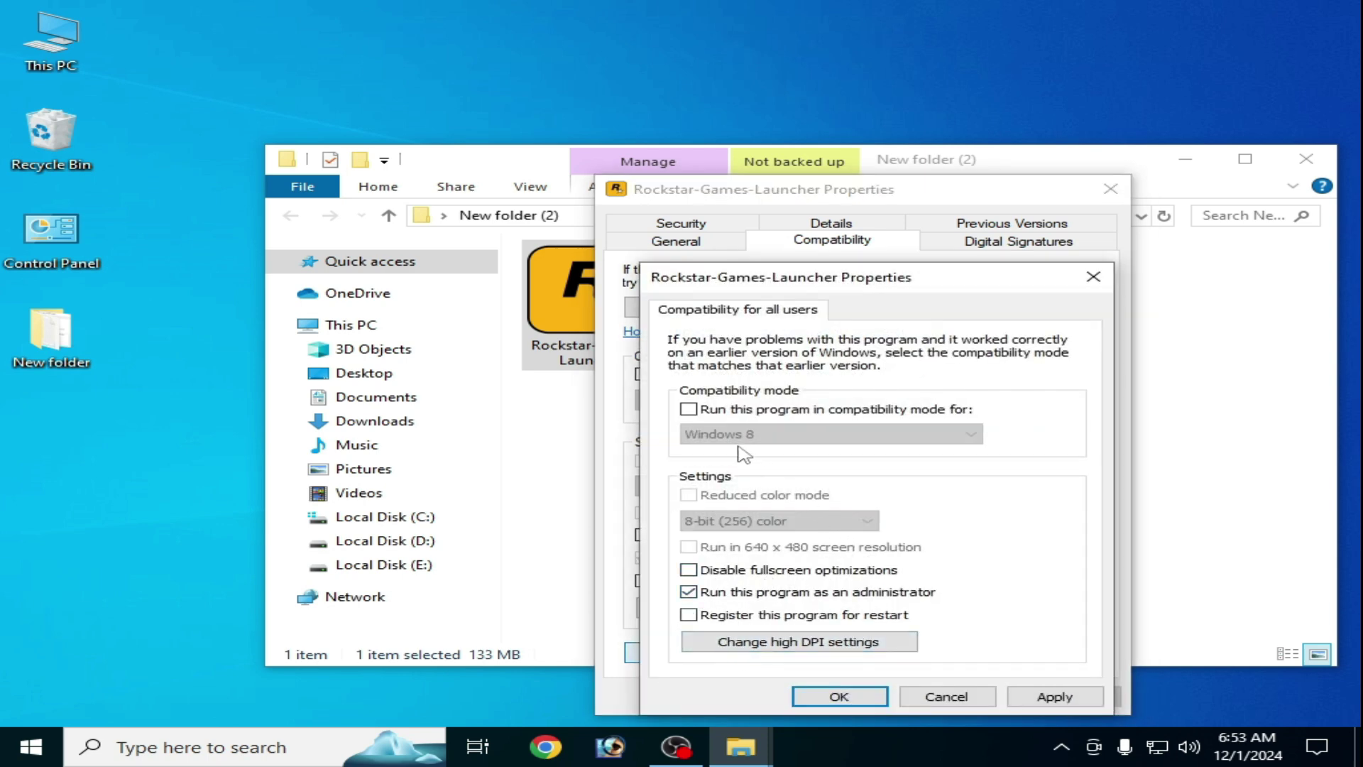
pyautogui.click(1047, 696)
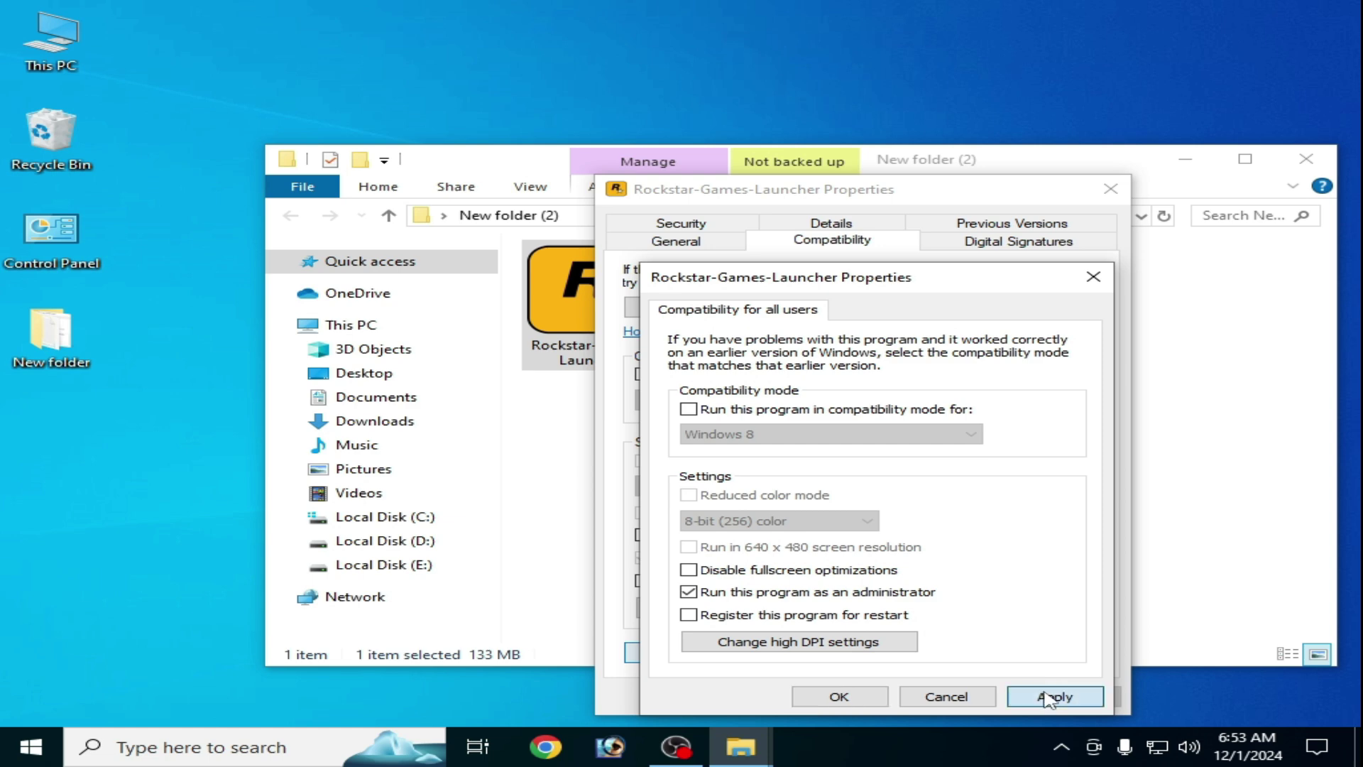
pyautogui.click(879, 696)
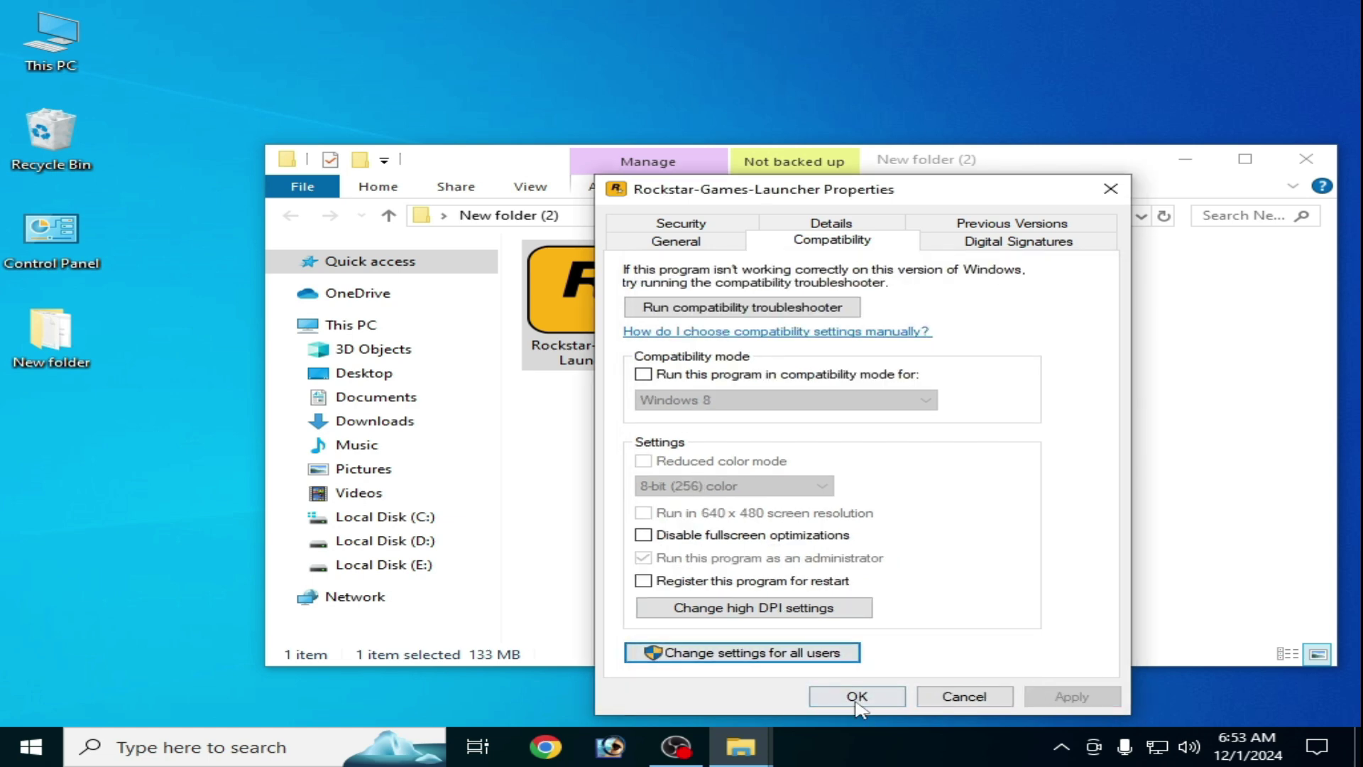
pyautogui.click(858, 697)
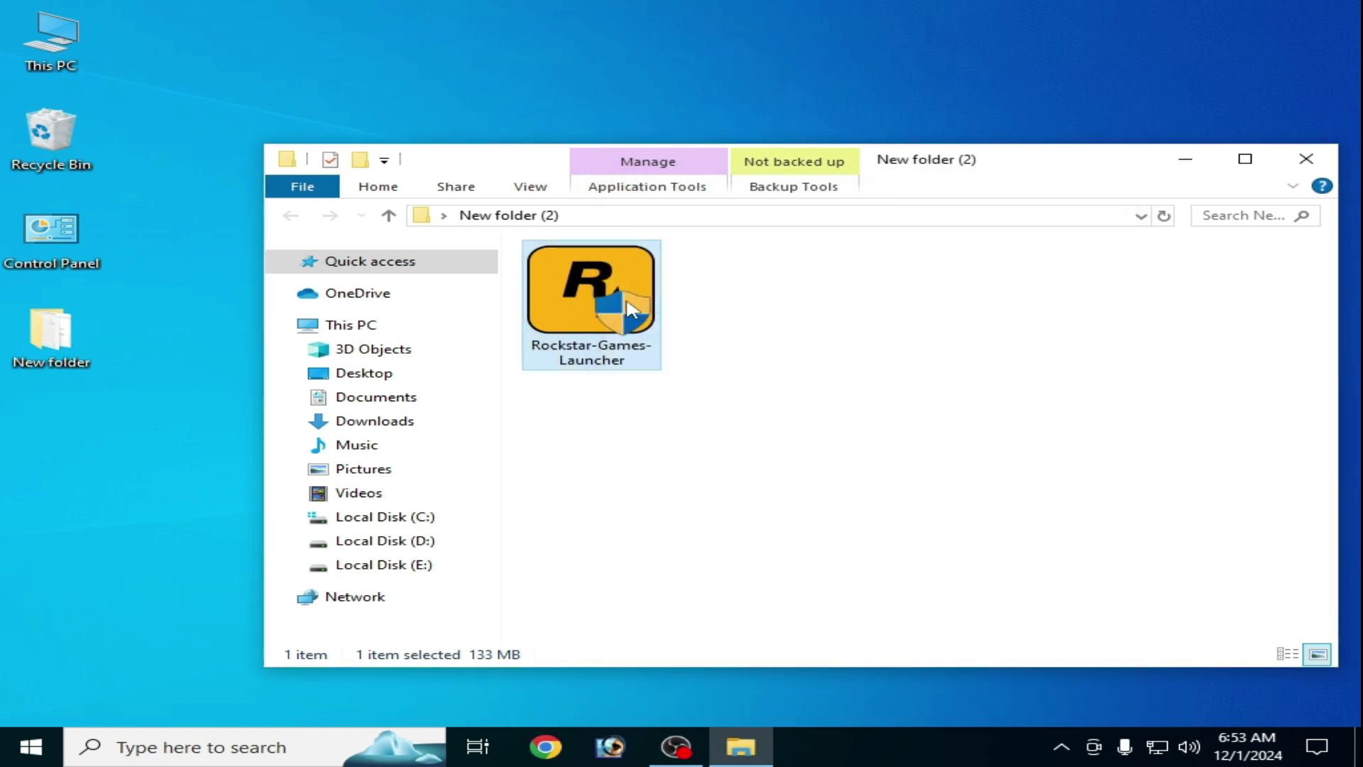
# Launch the Rockstar-Games-Launcher installer, keep English, and accept Rockstar's Terms of Service
pyautogui.rightClick(629, 308)
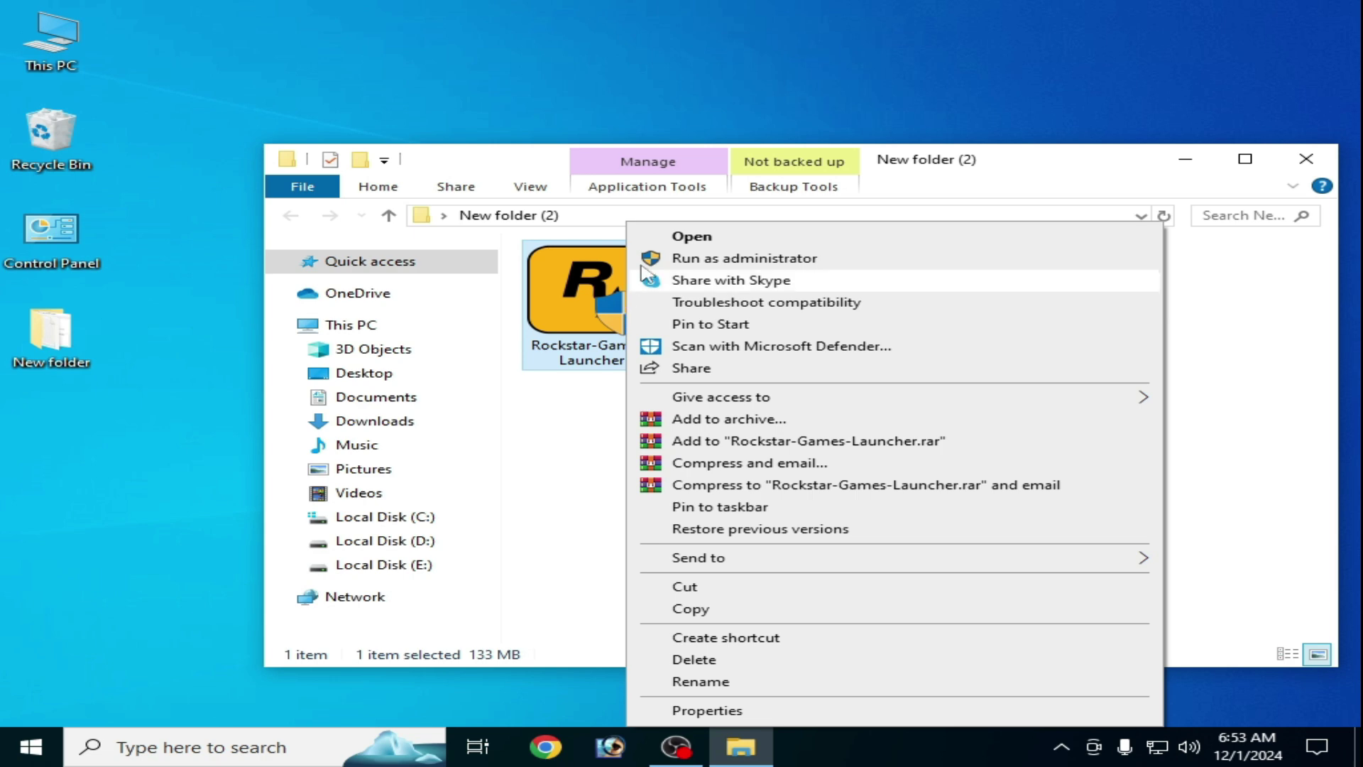
pyautogui.click(687, 238)
pyautogui.click(1211, 618)
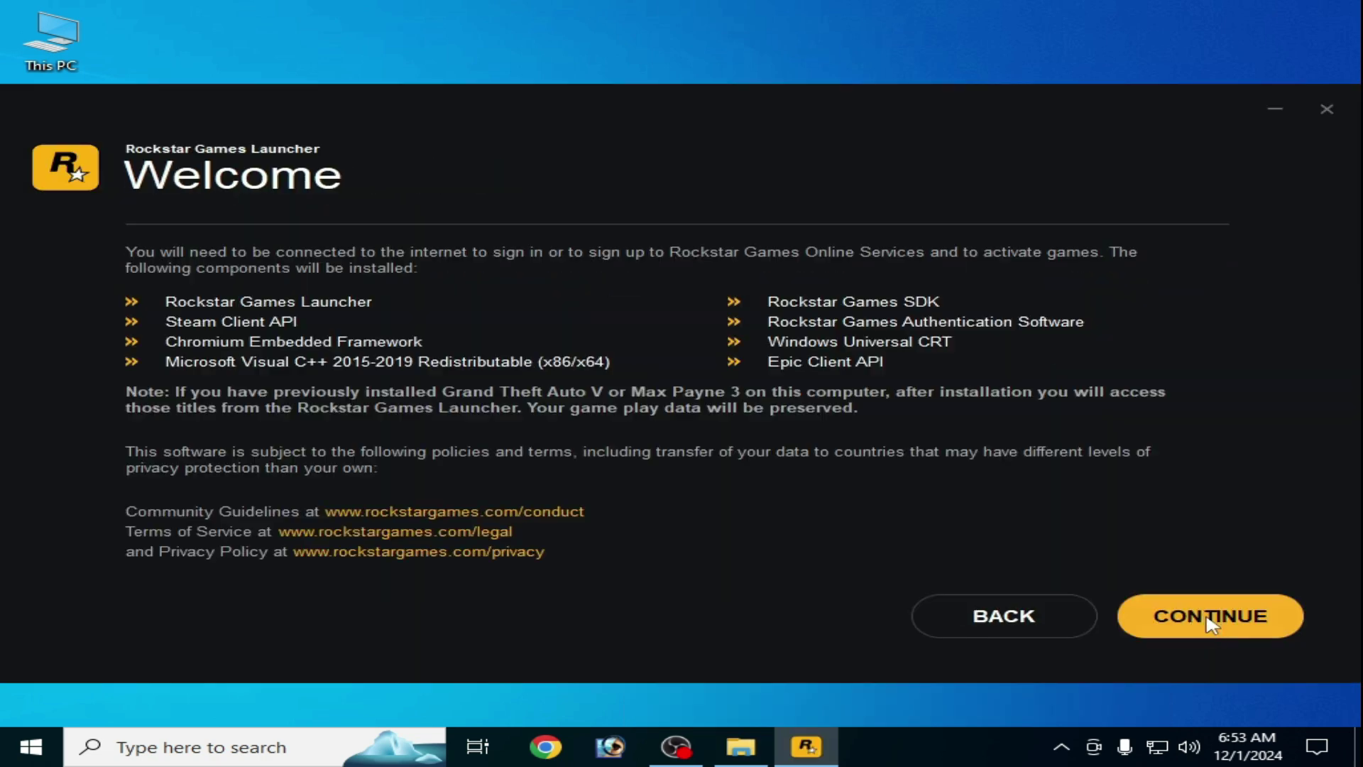
pyautogui.click(1200, 624)
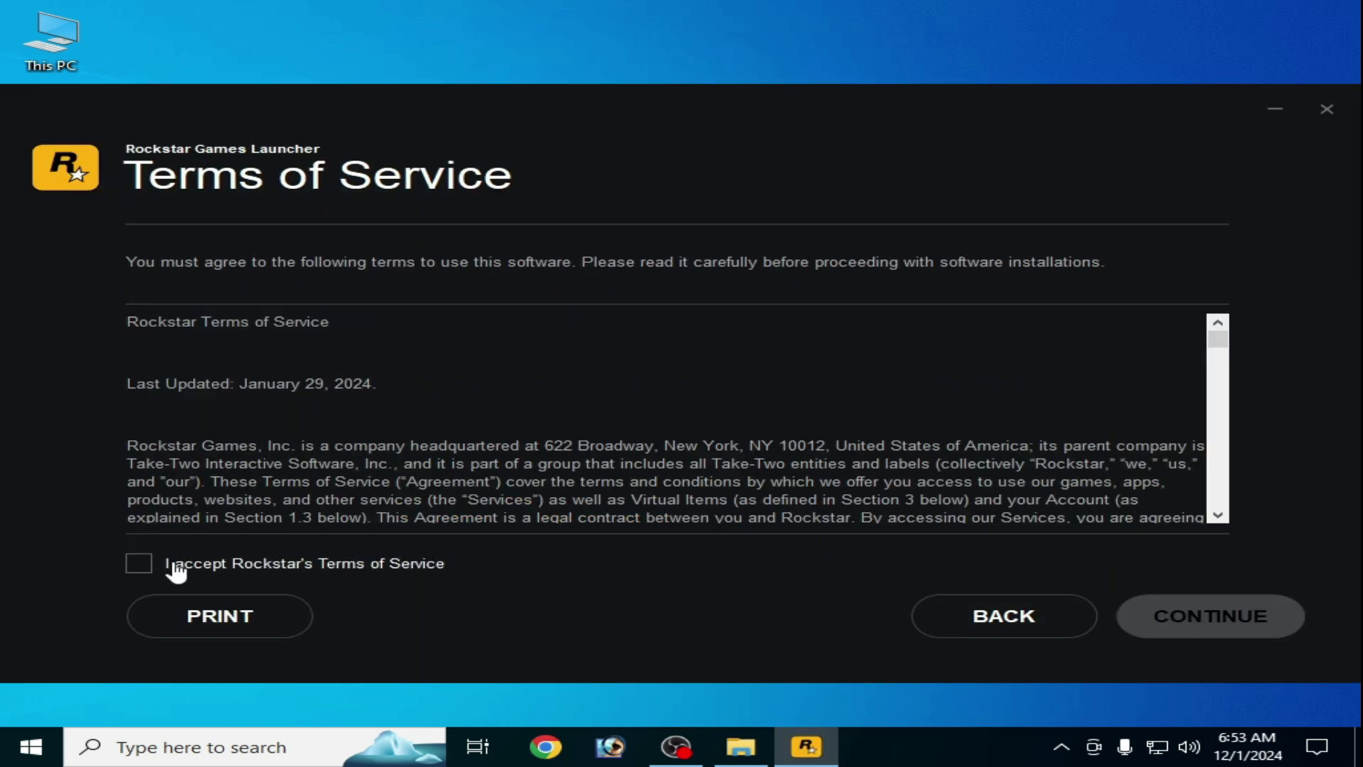
pyautogui.click(150, 561)
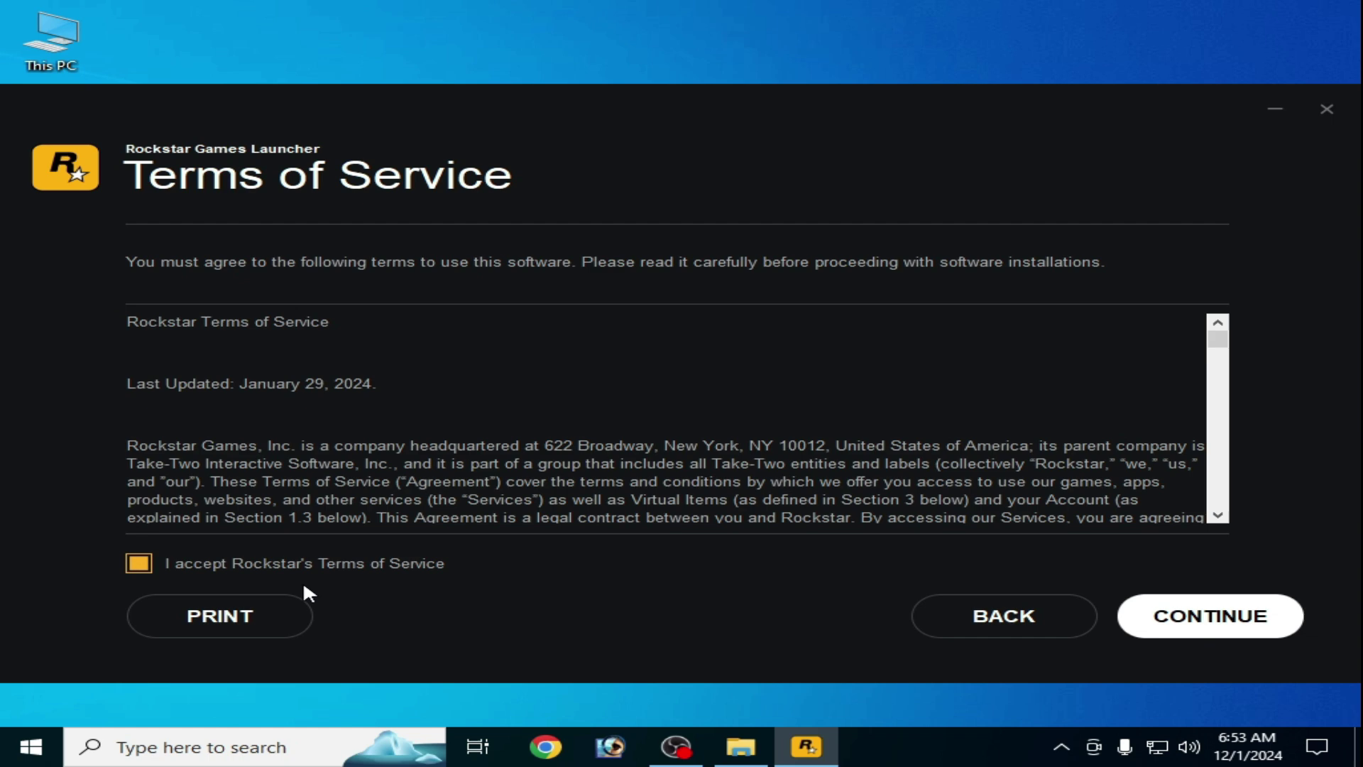
pyautogui.click(1198, 623)
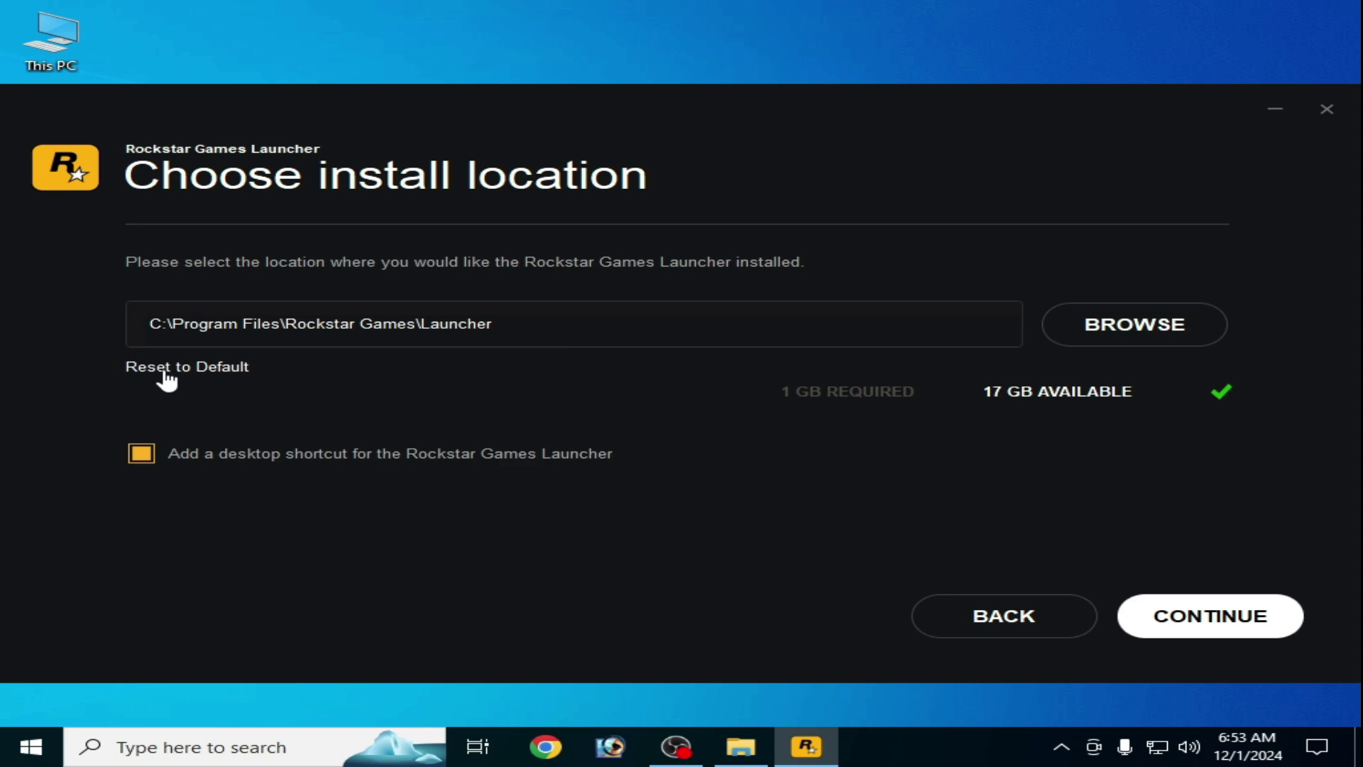
# Browse to Program Files (x86) as install folder, then reset to default C:\Program Files\Rockstar Games\Launcher
pyautogui.click(1087, 341)
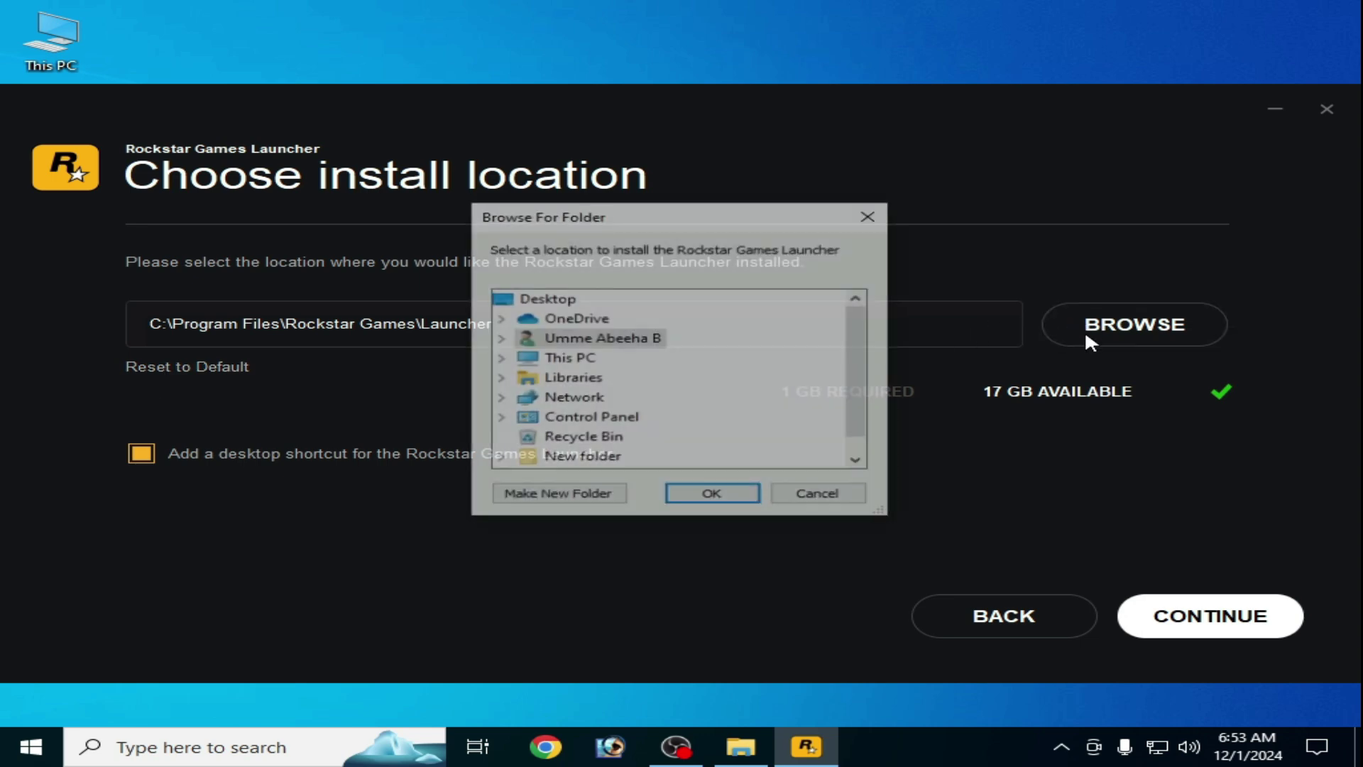
pyautogui.click(504, 365)
pyautogui.scroll(-2, 603, 397)
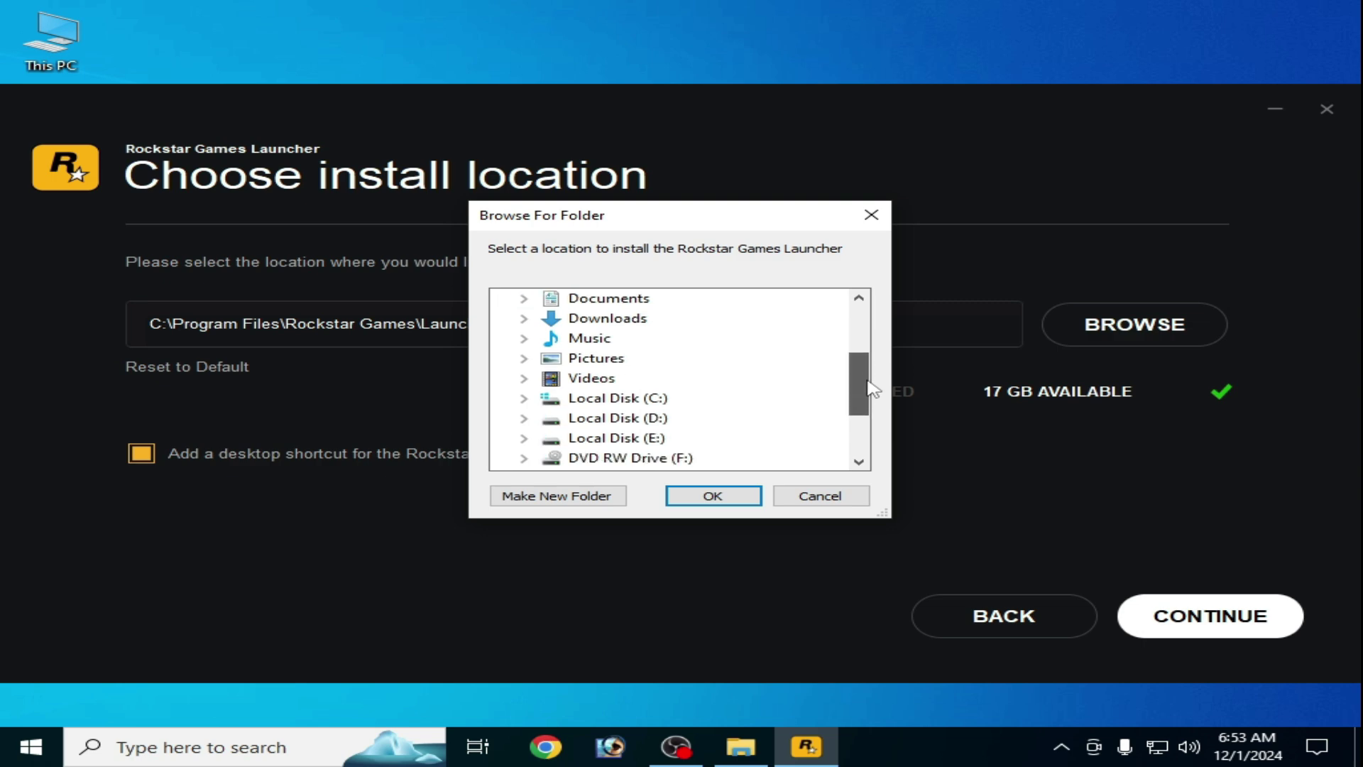
pyautogui.doubleClick(518, 362)
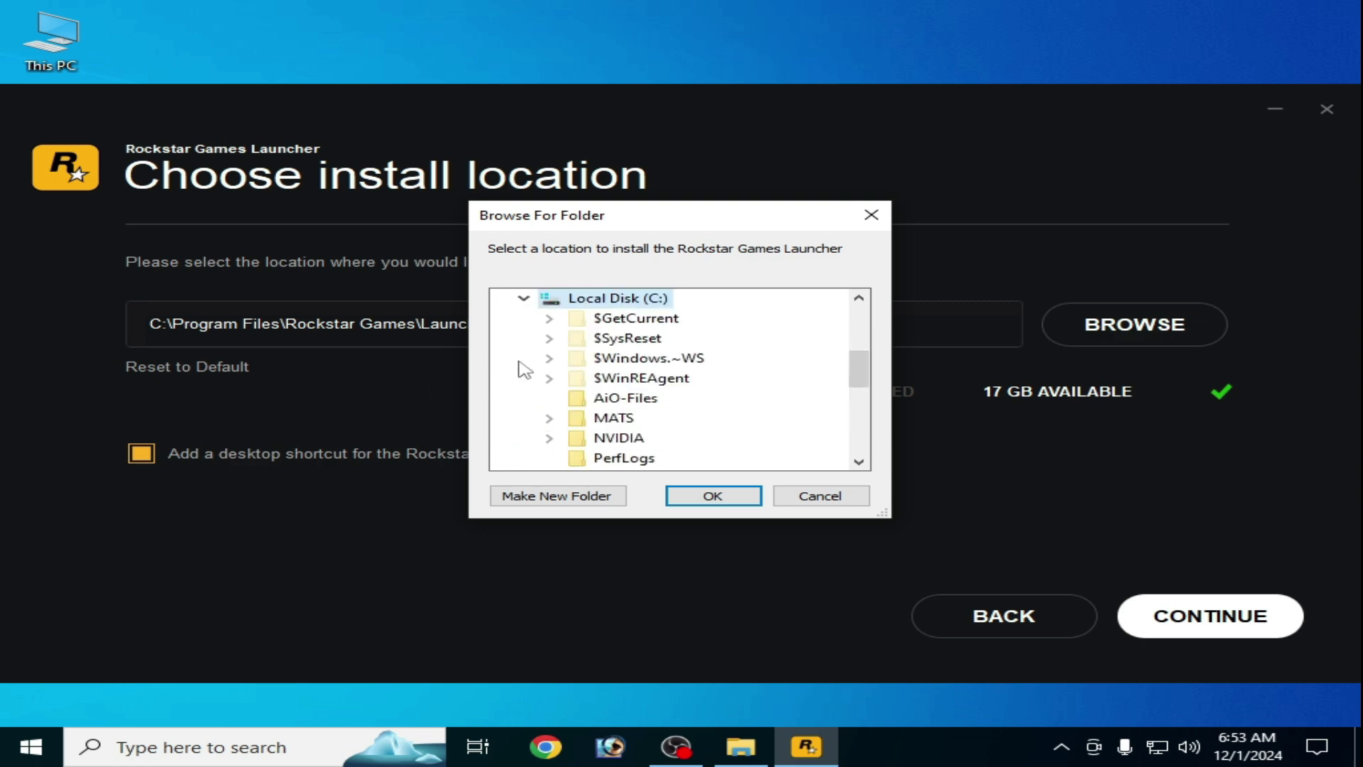
pyautogui.moveTo(861, 372); pyautogui.dragTo(861, 388)
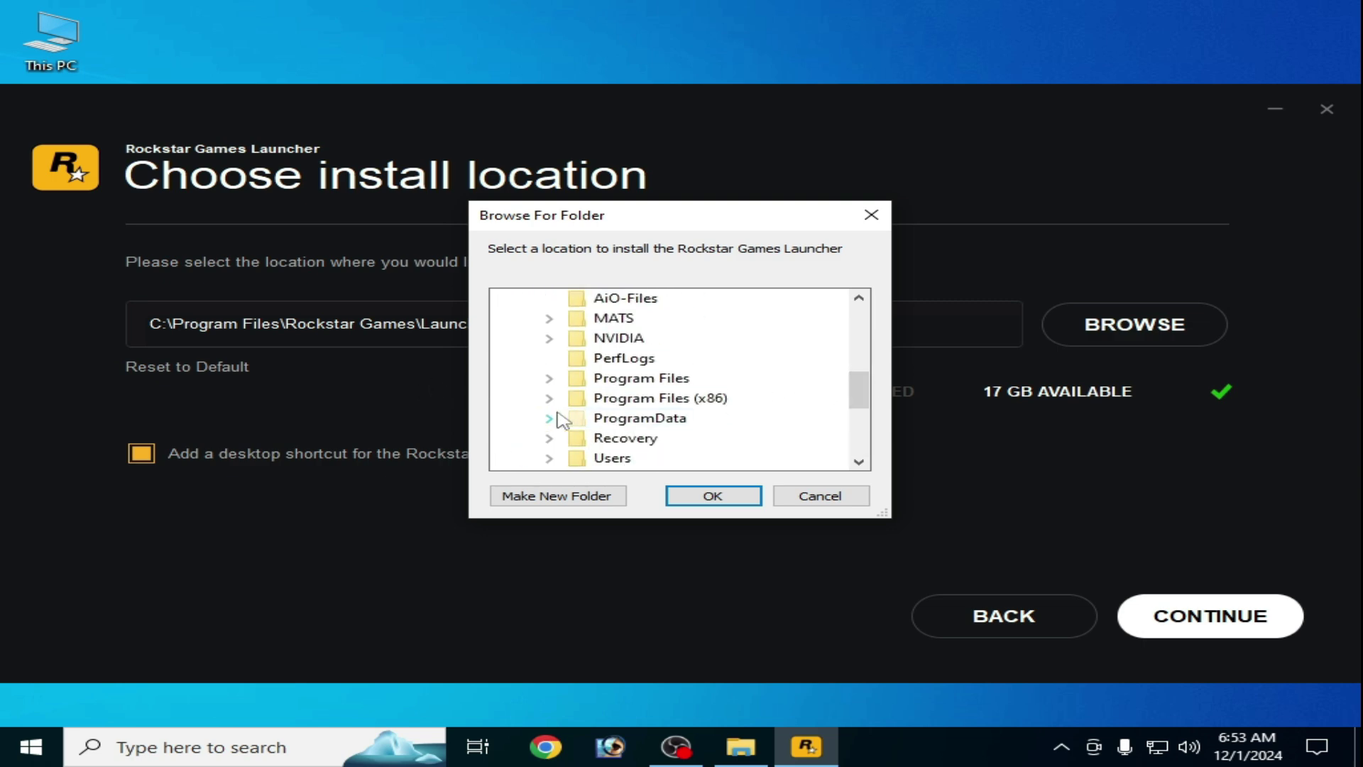
pyautogui.doubleClick(618, 401)
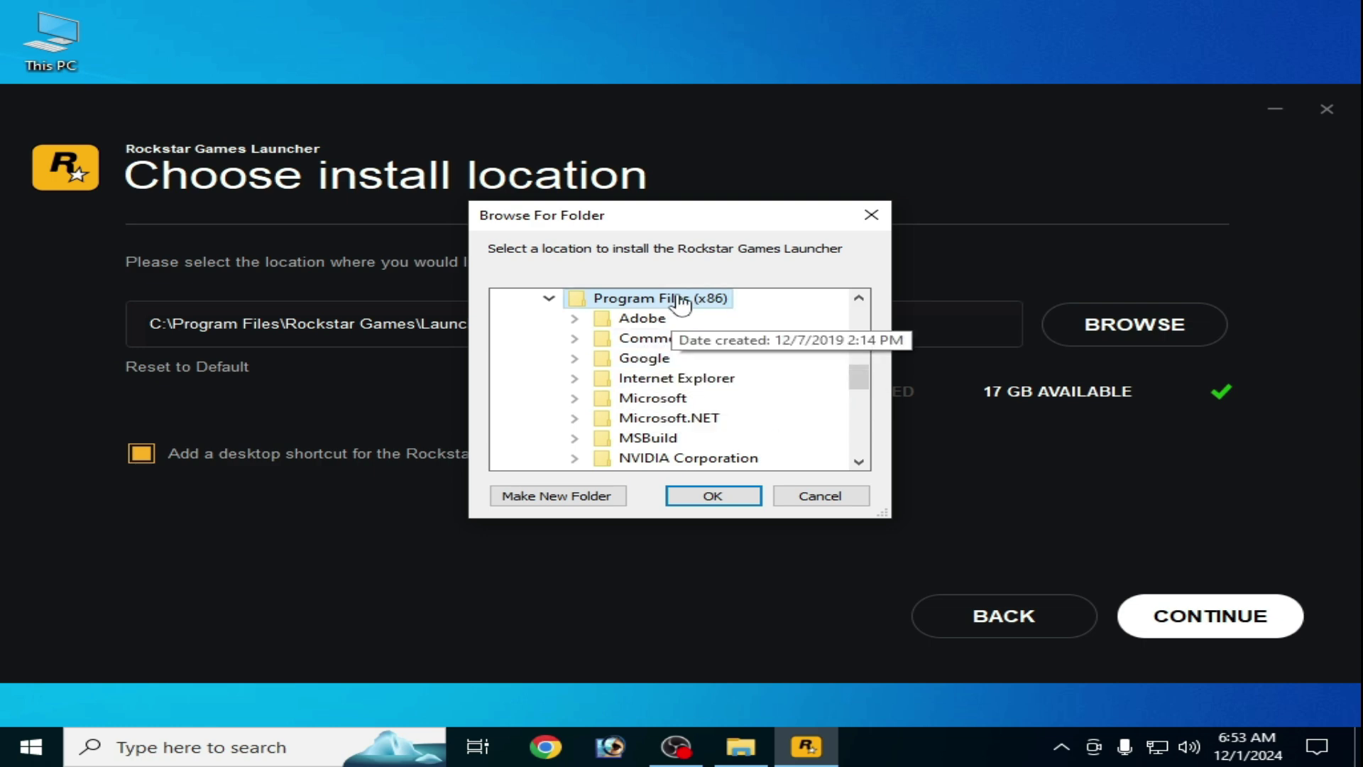
pyautogui.click(700, 496)
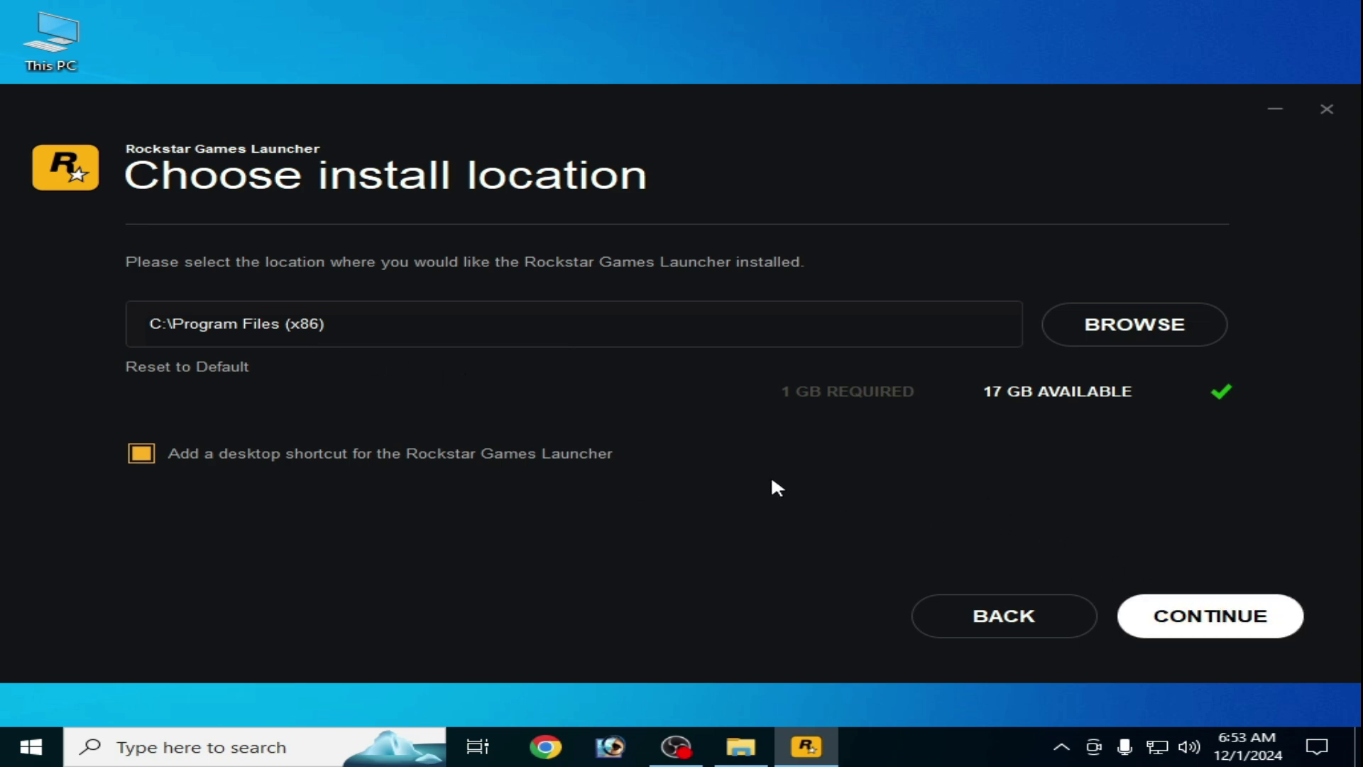
pyautogui.click(196, 369)
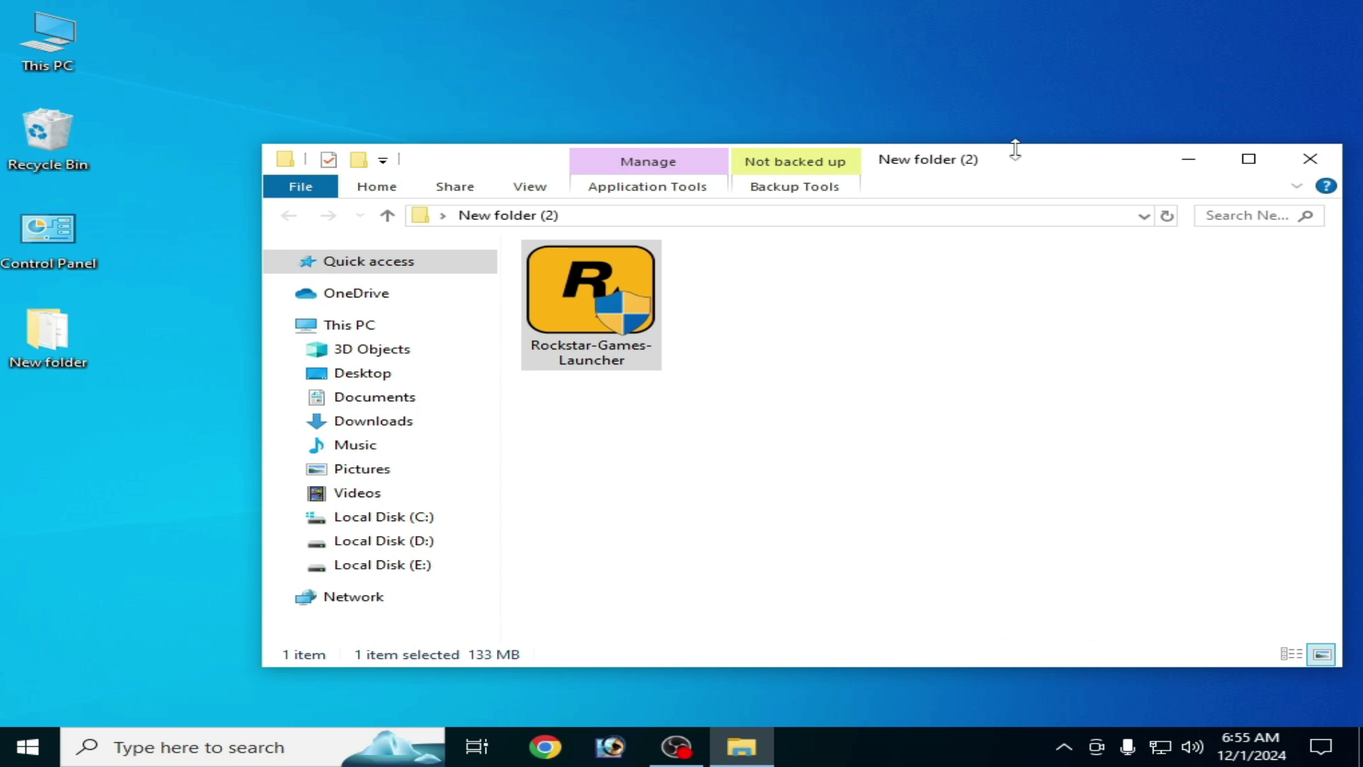
pyautogui.moveTo(1034, 167); pyautogui.dragTo(911, 446)
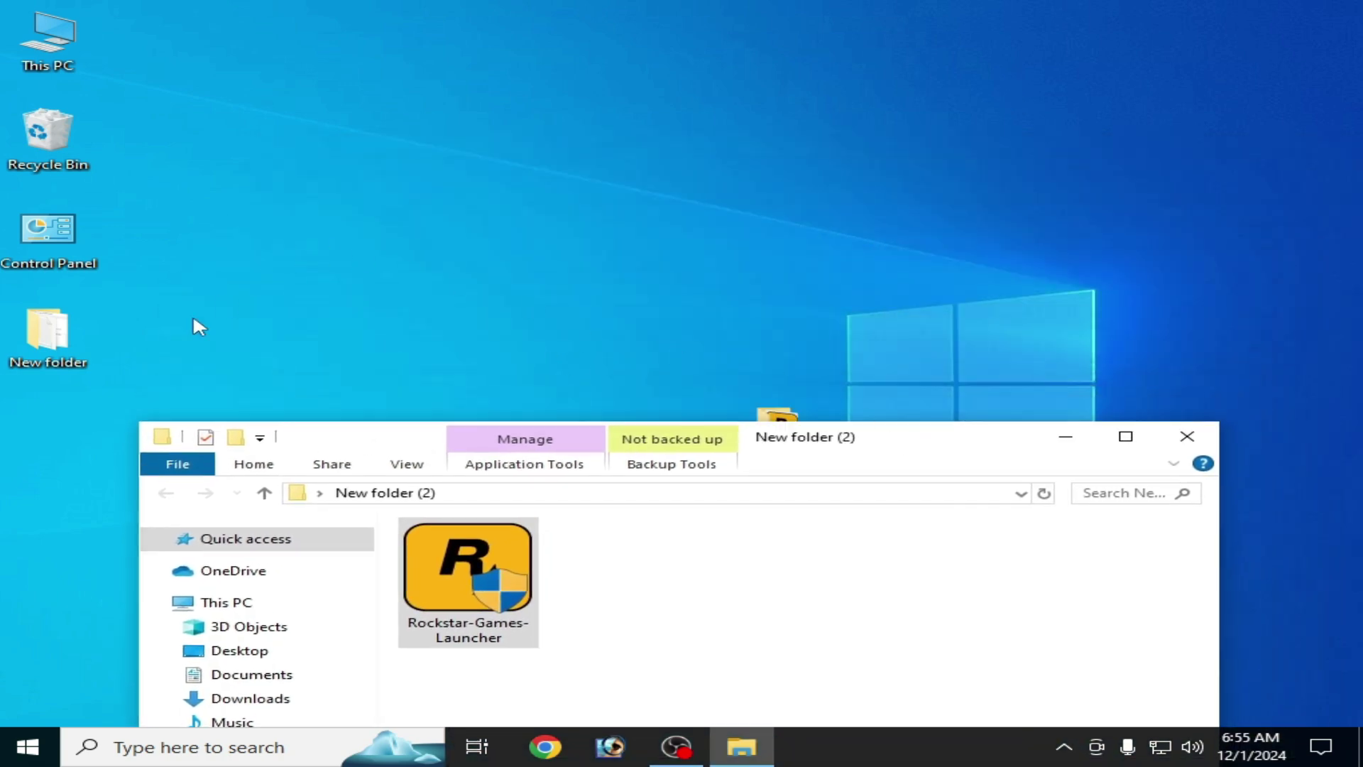
pyautogui.doubleClick(48, 43)
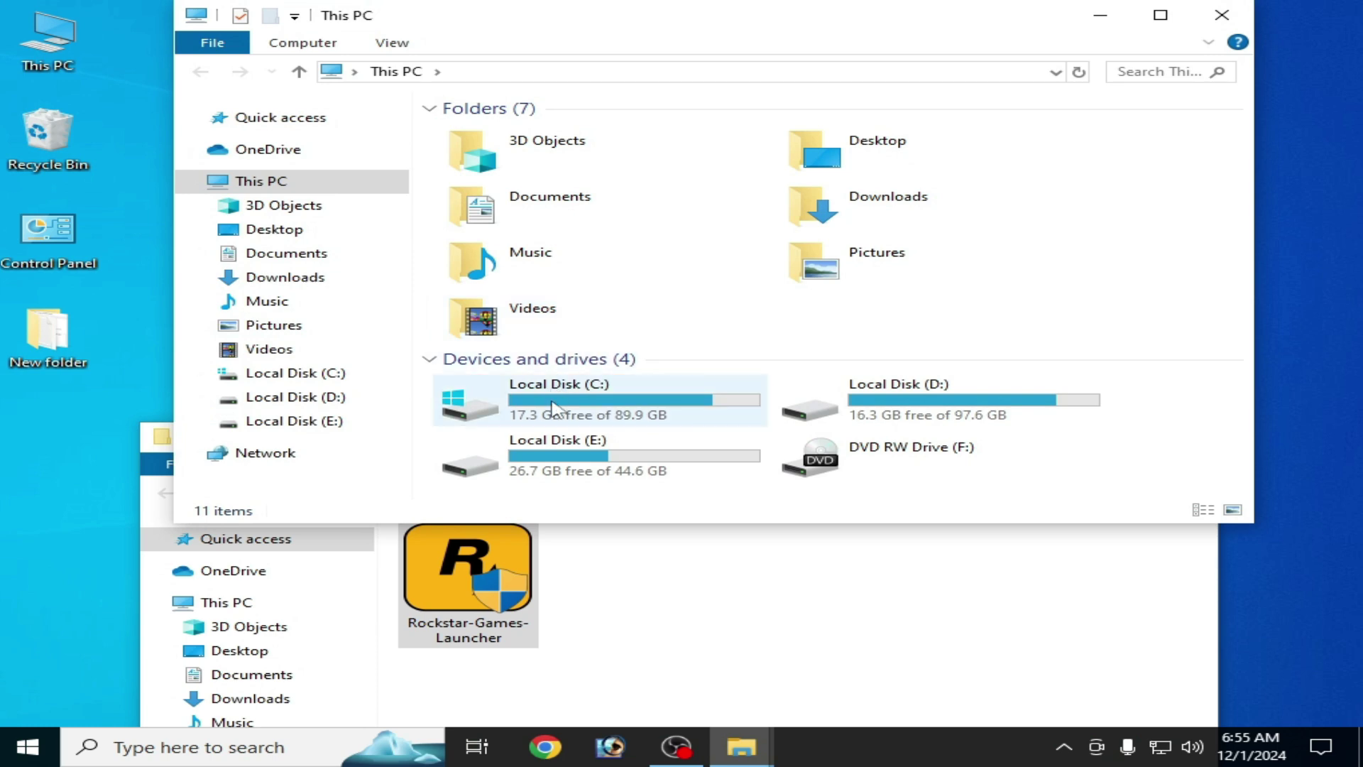
pyautogui.doubleClick(552, 409)
pyautogui.click(515, 305)
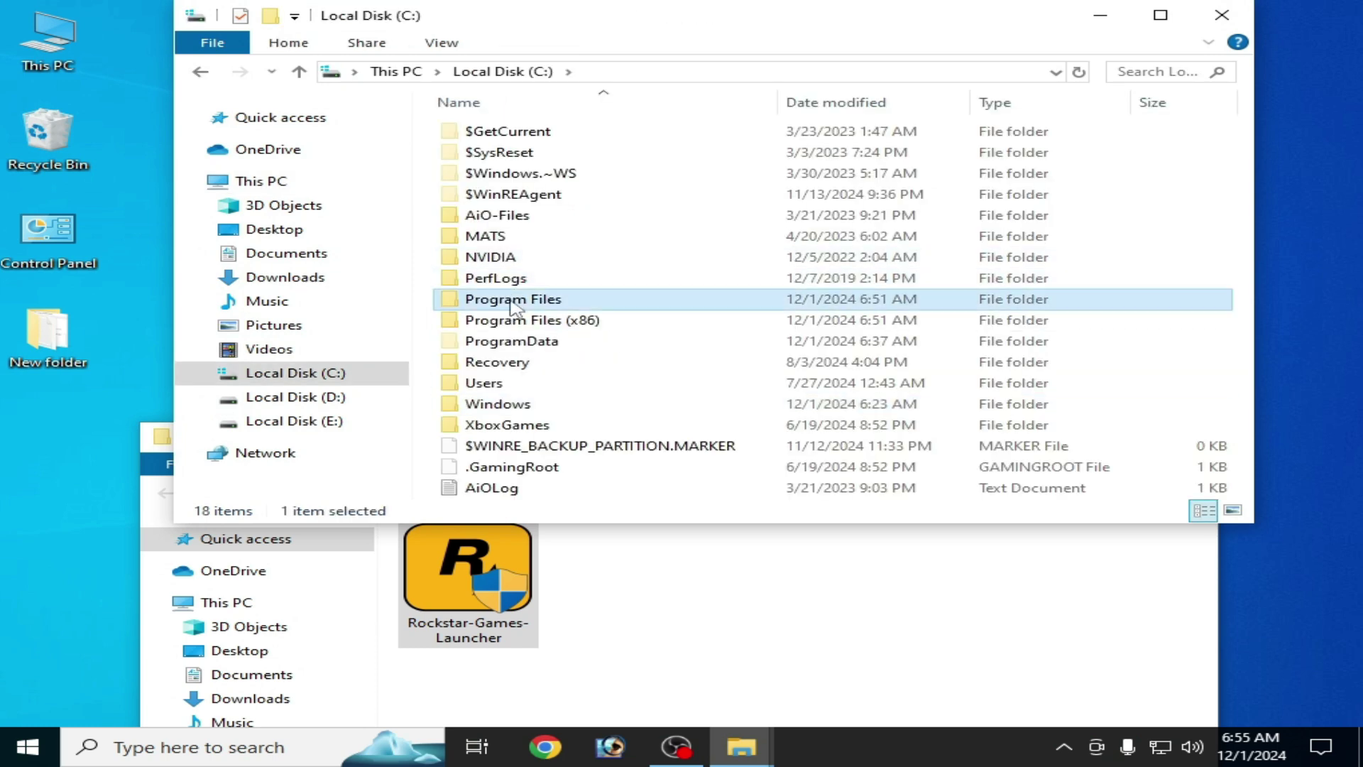
pyautogui.doubleClick(515, 305)
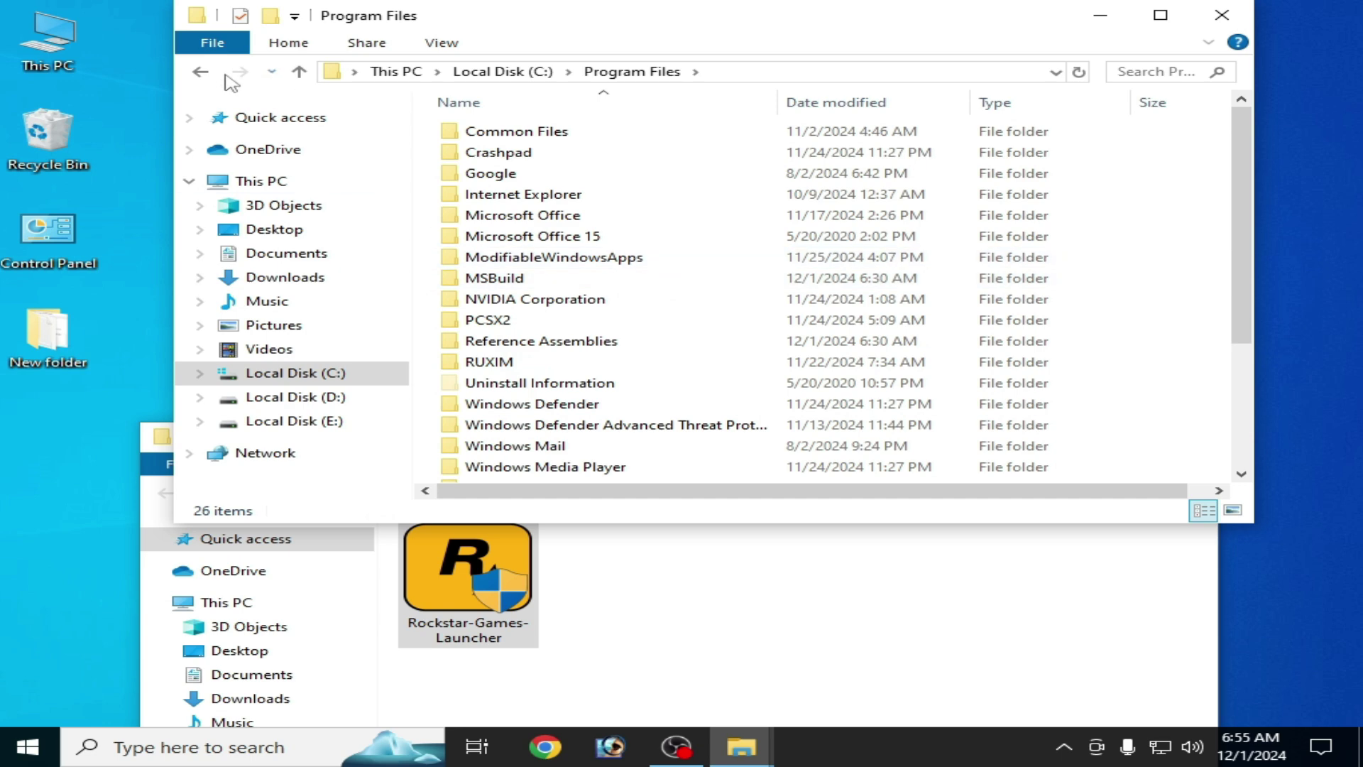
pyautogui.click(201, 71)
pyautogui.doubleClick(561, 334)
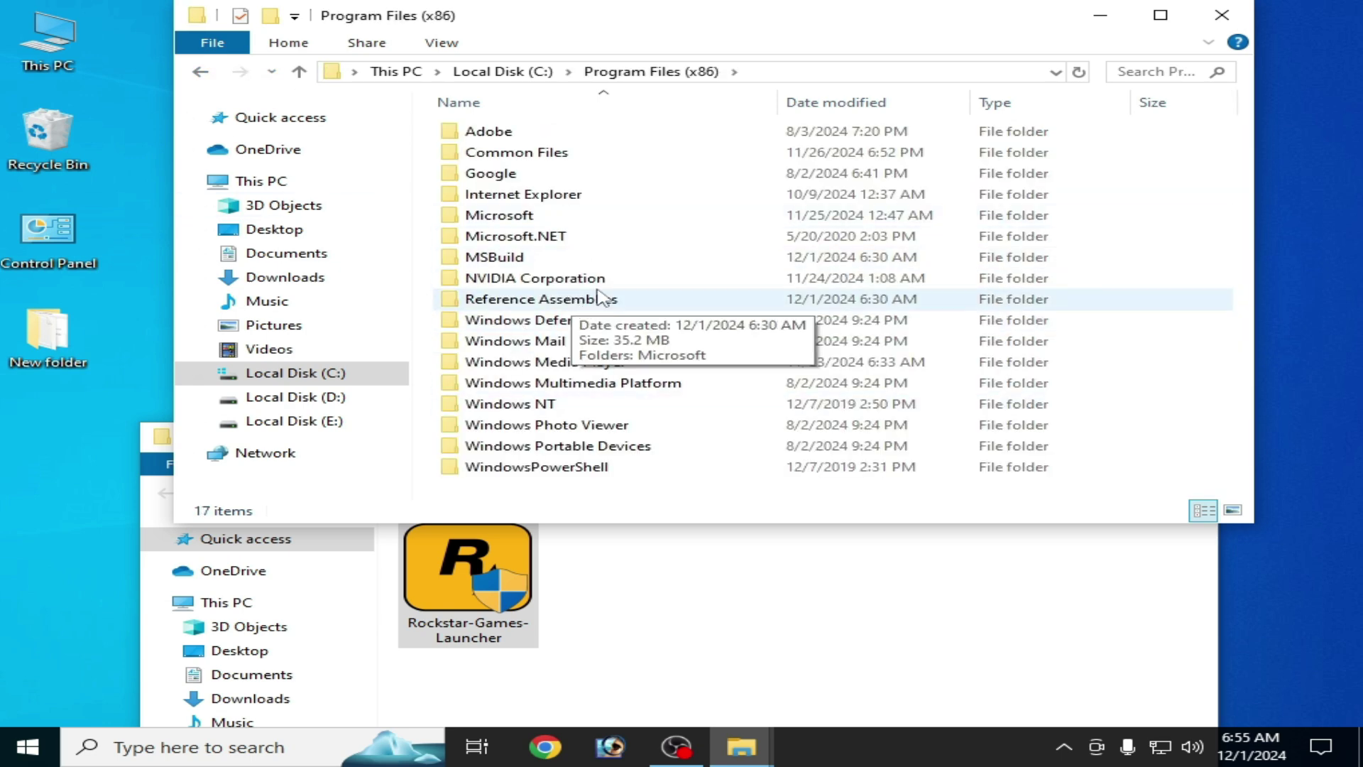
pyautogui.hotkey('ctrl', 'w')
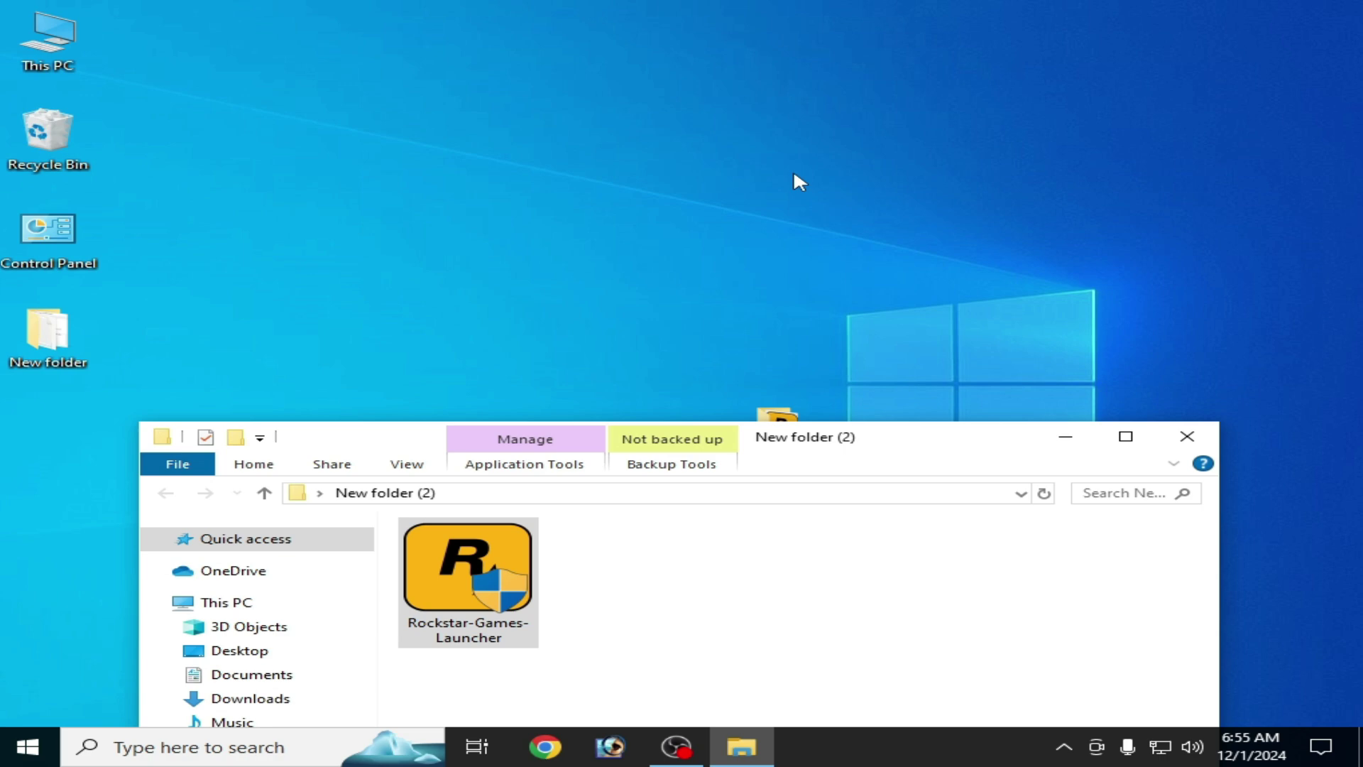
pyautogui.doubleClick(74, 262)
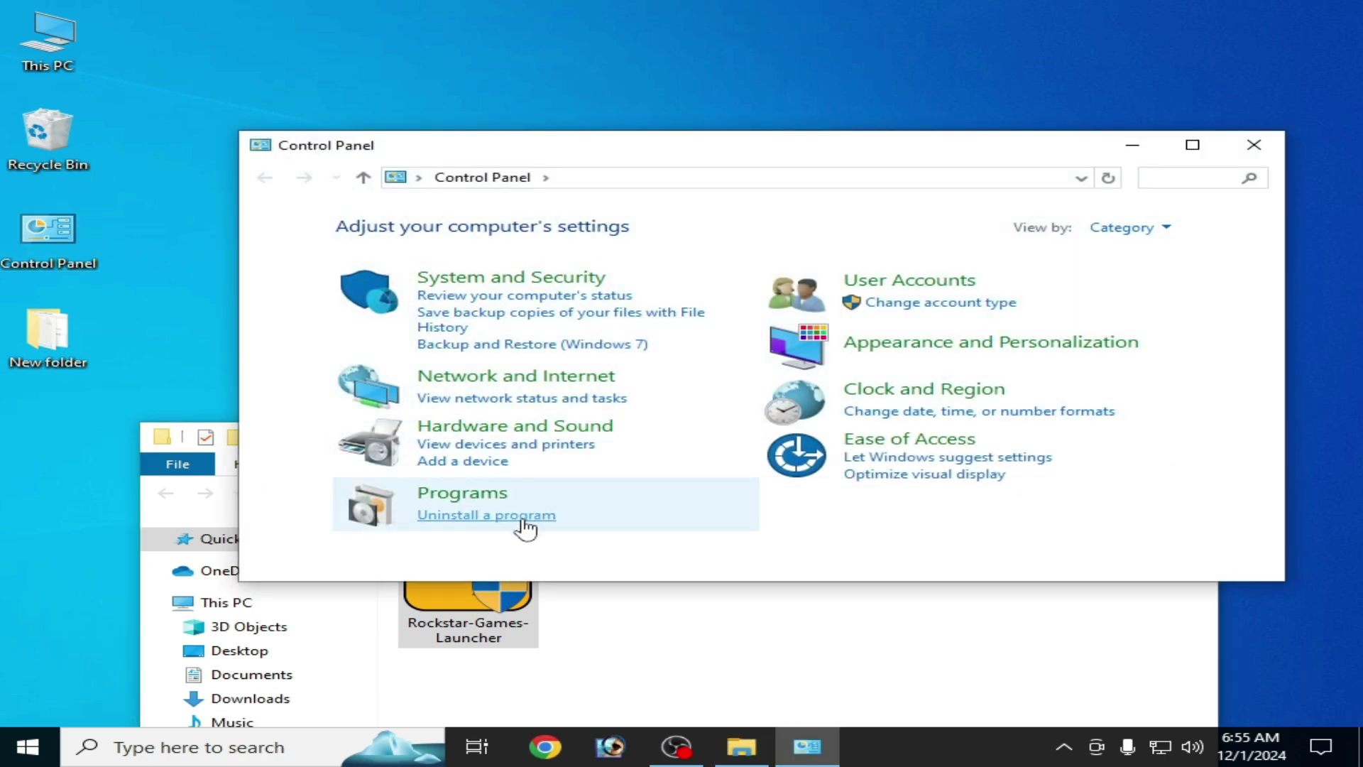
pyautogui.click(523, 519)
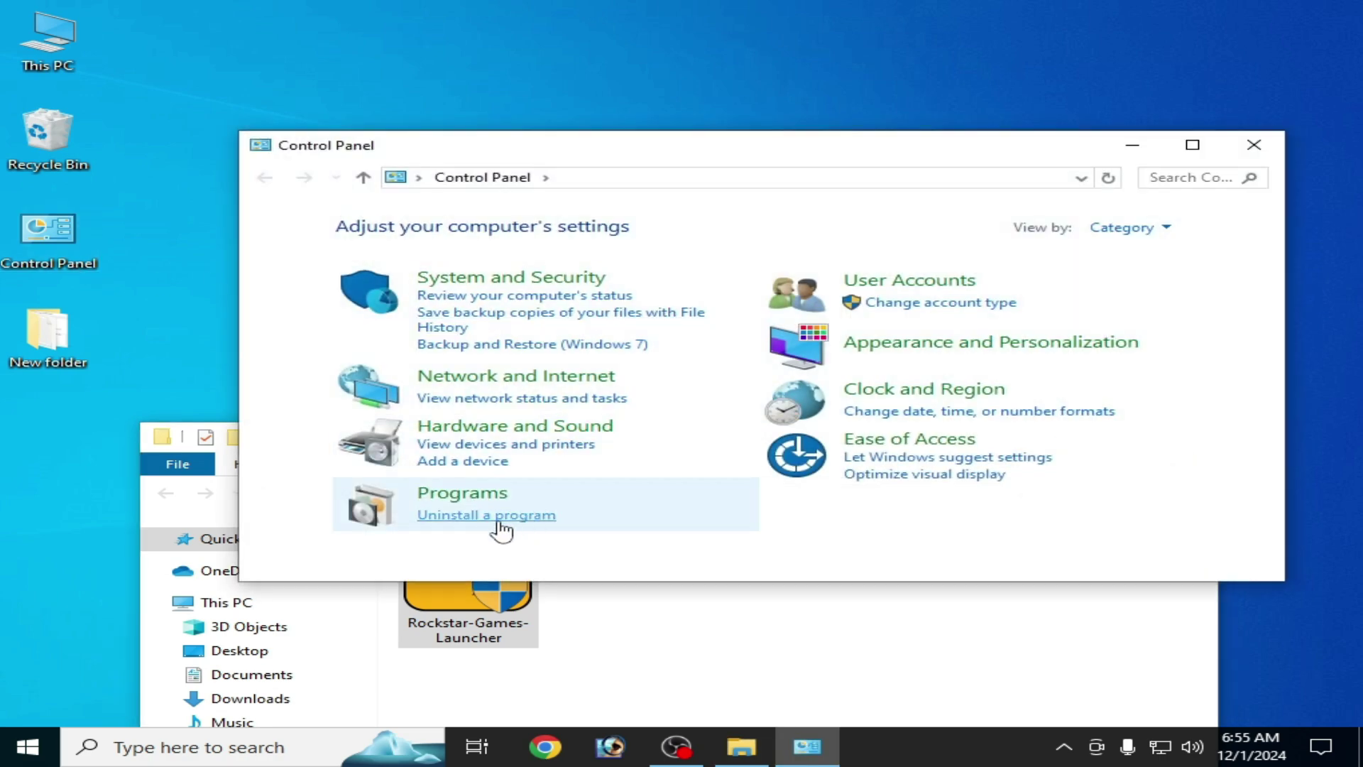
pyautogui.moveTo(1275, 344); pyautogui.dragTo(1273, 411)
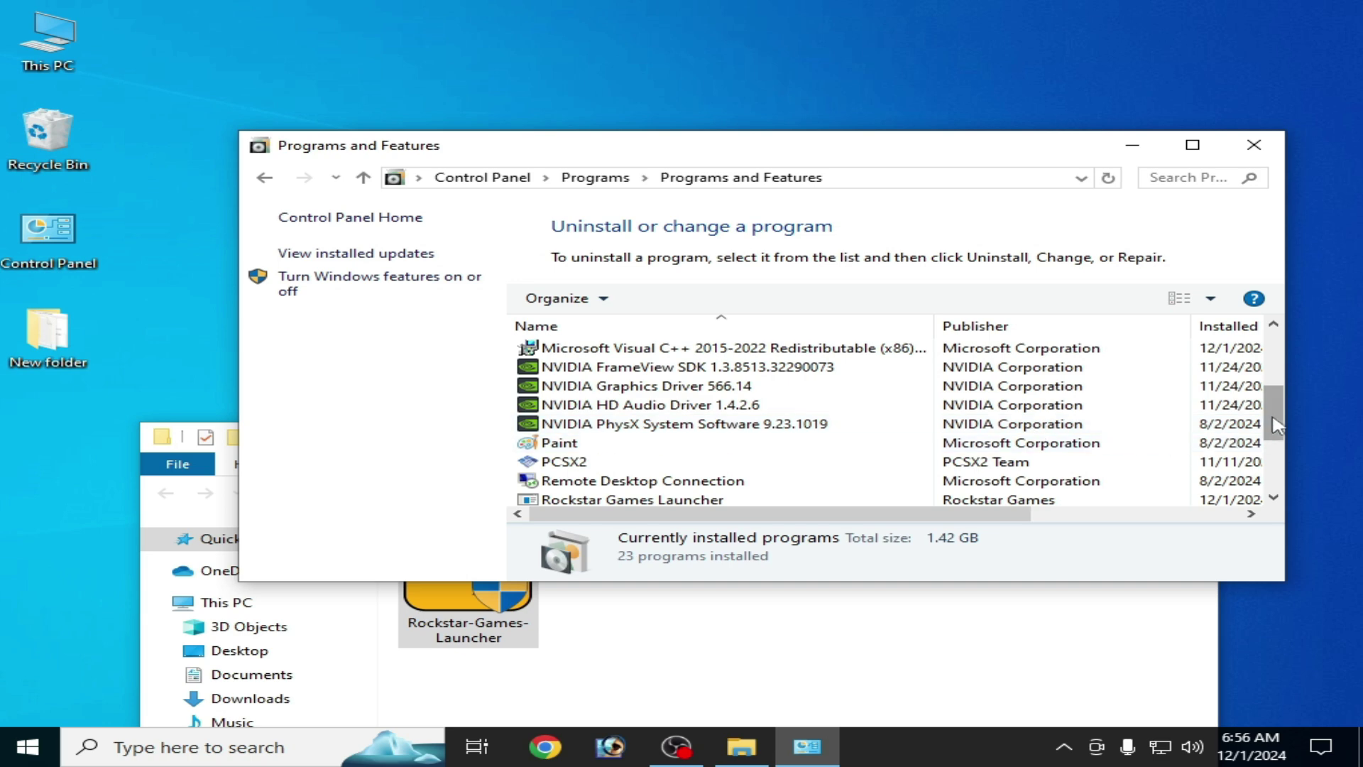
pyautogui.moveTo(1275, 419); pyautogui.dragTo(1284, 462)
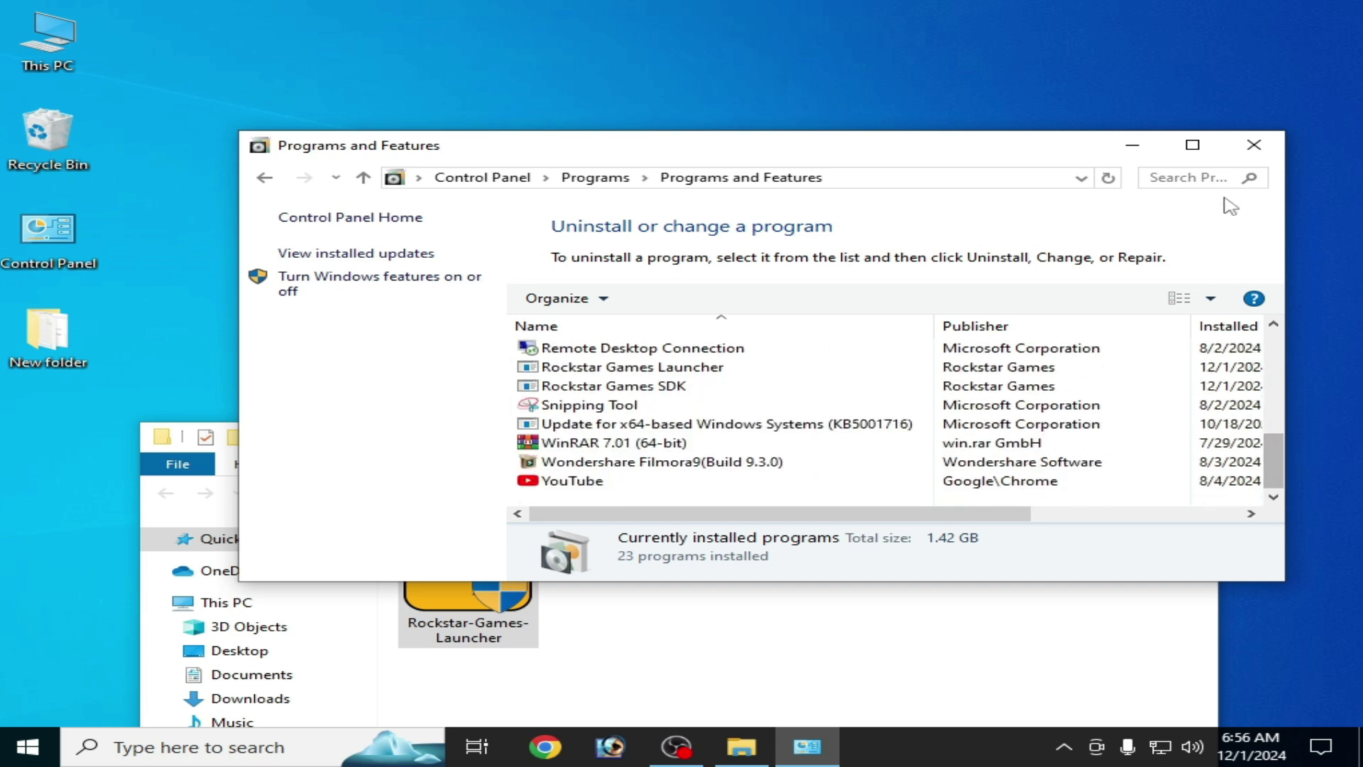
pyautogui.click(1241, 140)
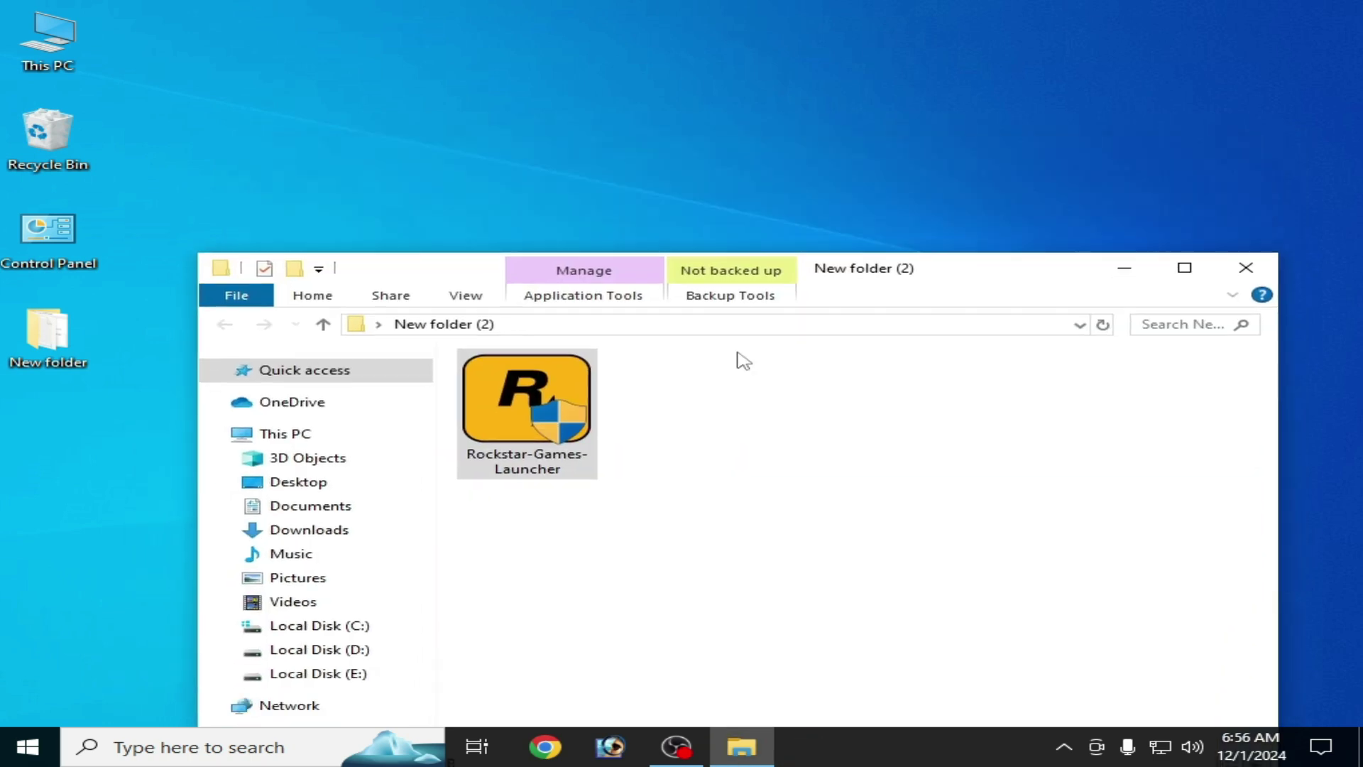
# Relaunch the installer, accept Rockstar's Terms of Service, and reach the install location page
pyautogui.click(506, 412)
pyautogui.rightClick(506, 412)
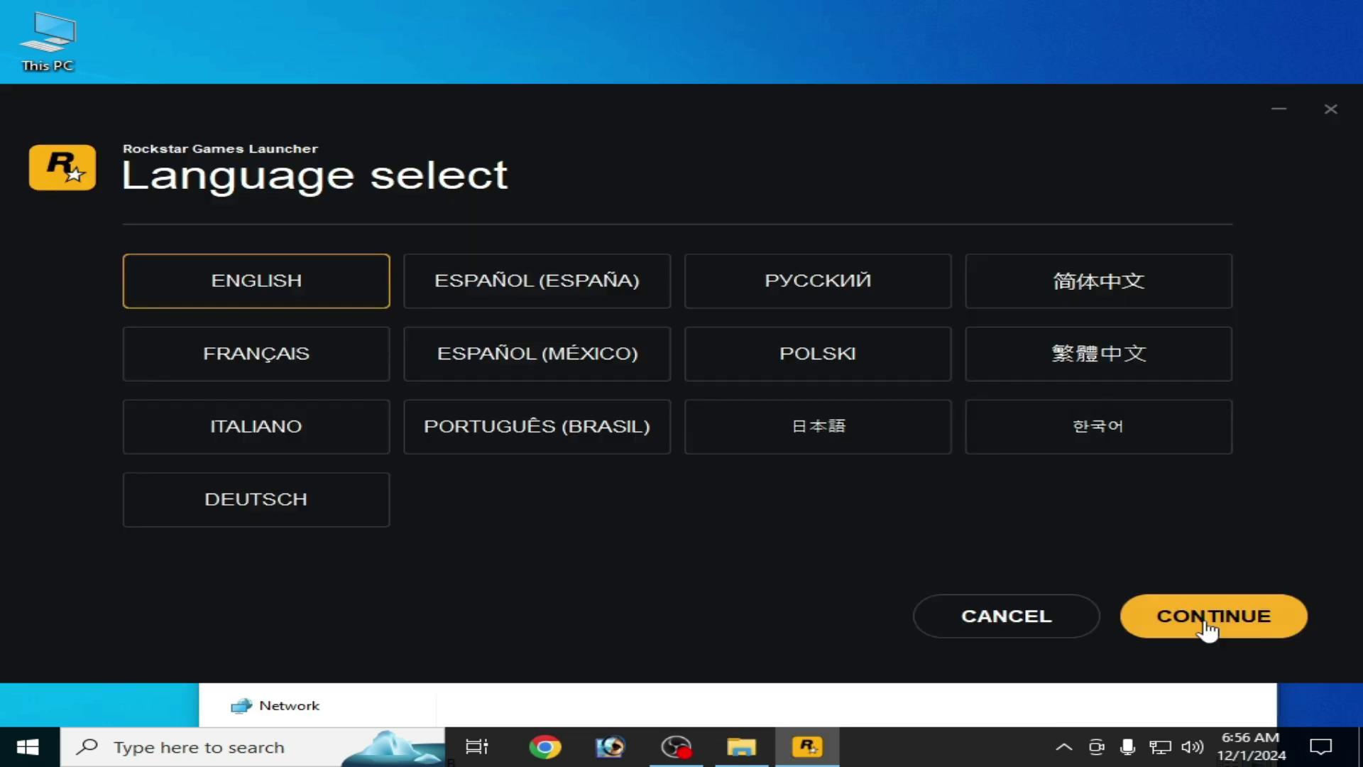
pyautogui.click(1207, 628)
pyautogui.click(1207, 628)
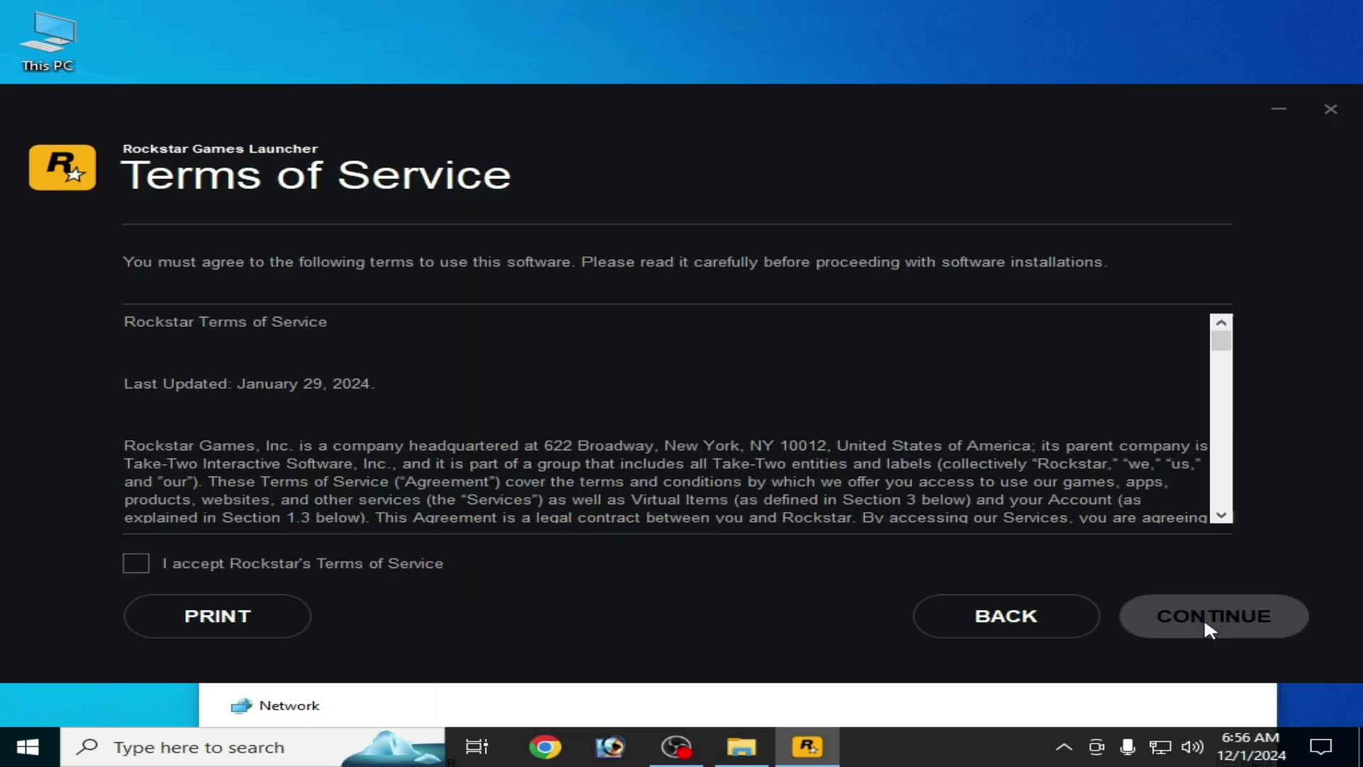
pyautogui.click(136, 563)
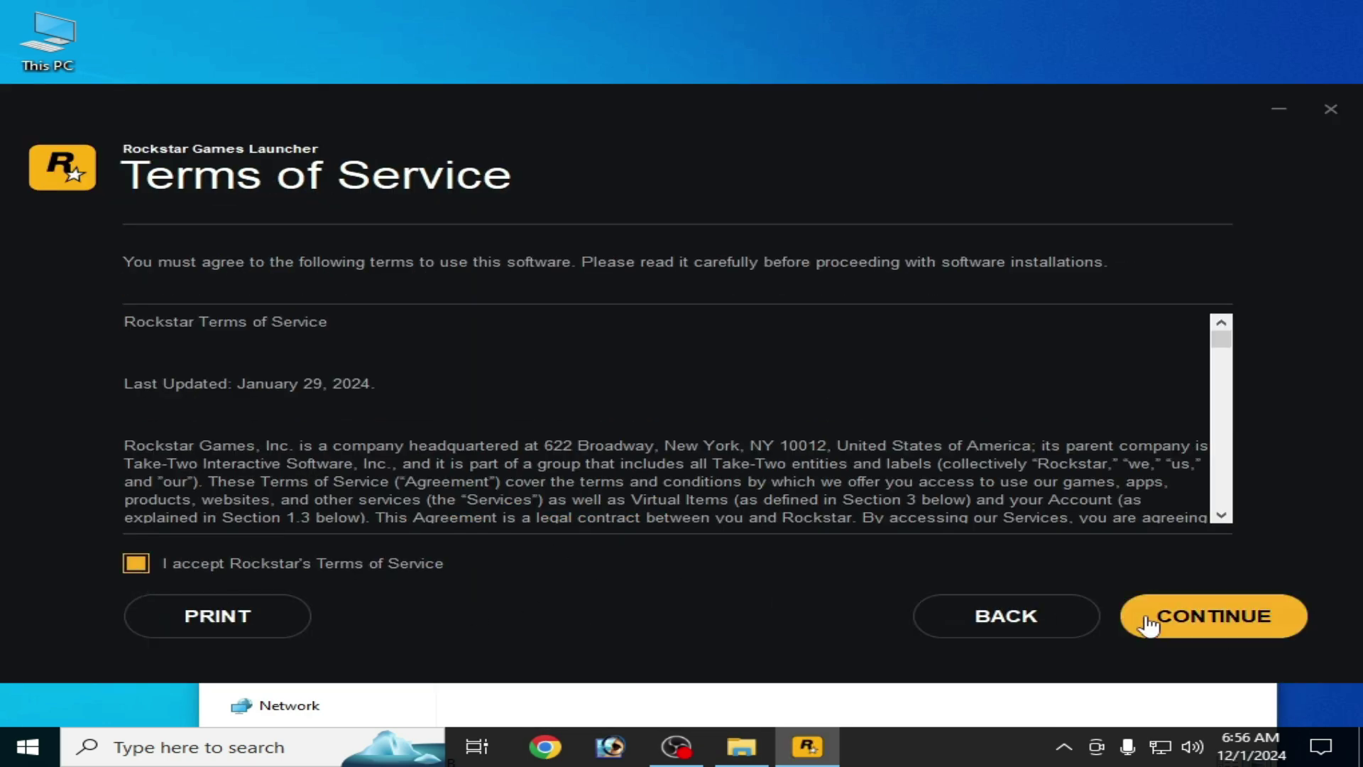
pyautogui.click(1170, 623)
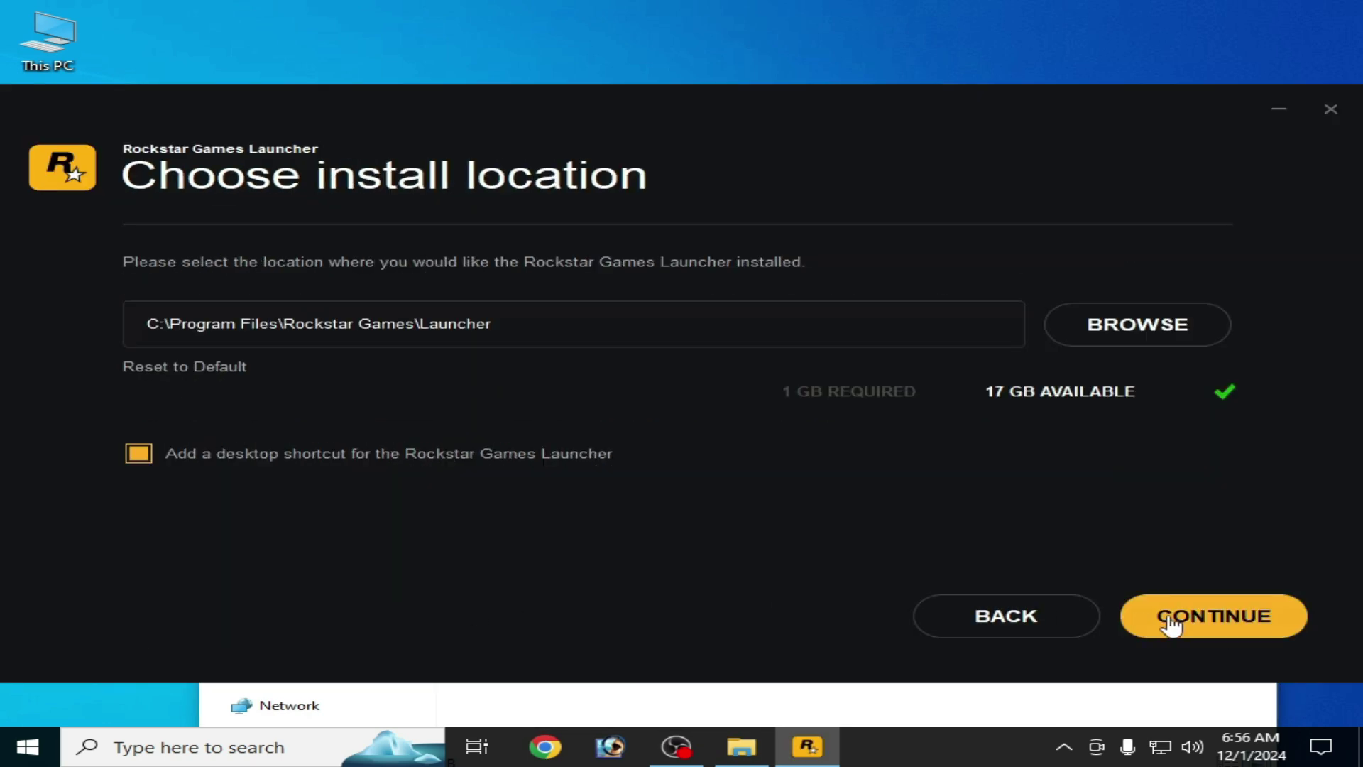
# Browse This PC > Local Disk (C:) and set the install folder to C:\Program Files (x86)
pyautogui.click(1105, 343)
pyautogui.scroll(-1, 874, 344)
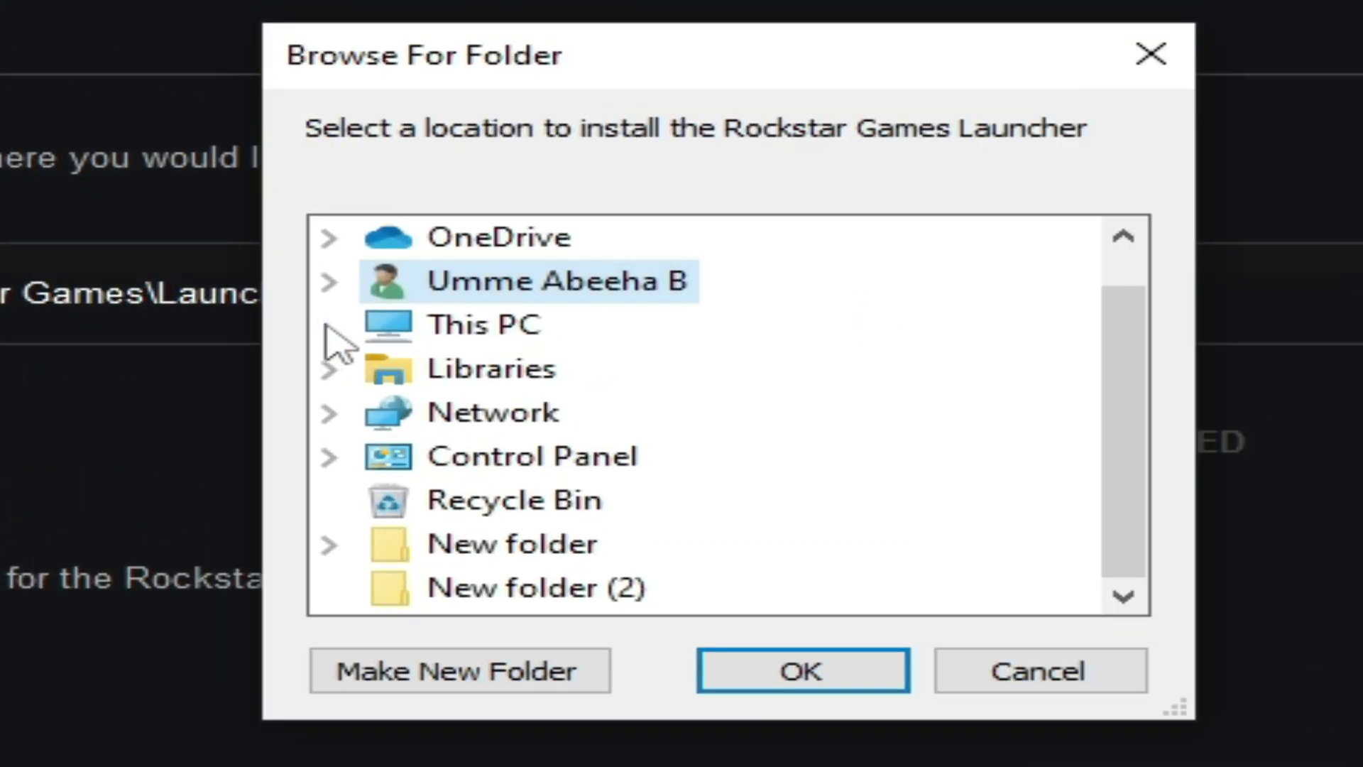
pyautogui.click(310, 331)
pyautogui.scroll(-2, 1147, 366)
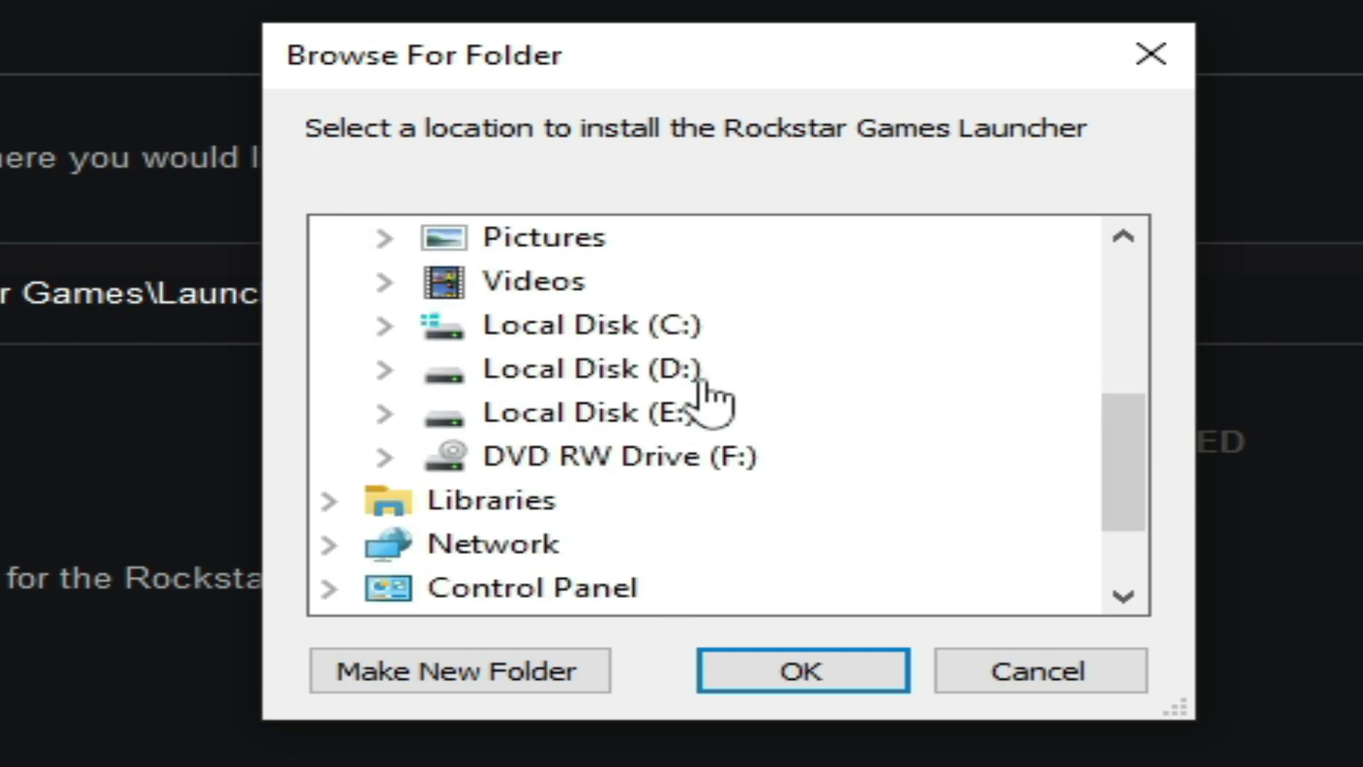
pyautogui.click(387, 328)
pyautogui.moveTo(1137, 398)
pyautogui.mouseDown()
pyautogui.moveTo(1146, 456)
pyautogui.moveTo(1137, 406)
pyautogui.mouseUp()
pyautogui.click(455, 415)
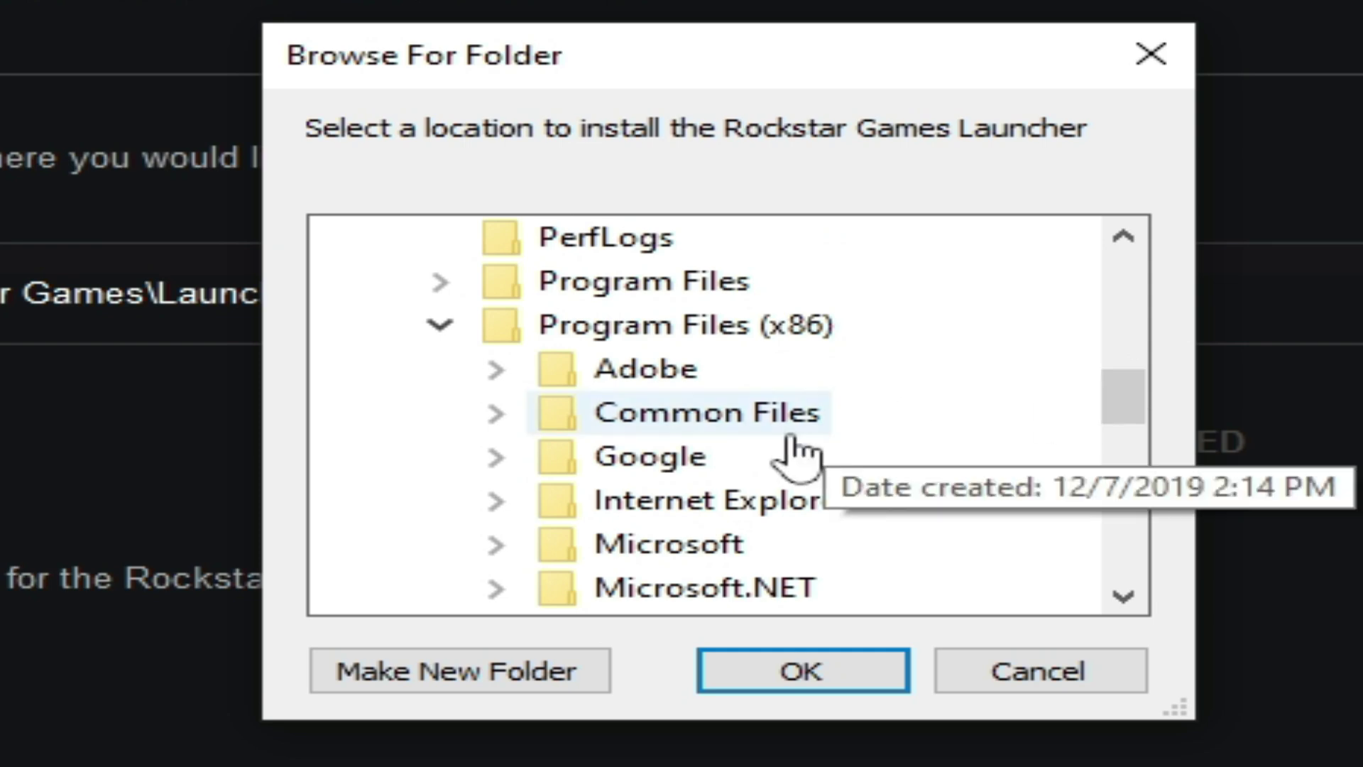
pyautogui.doubleClick(713, 415)
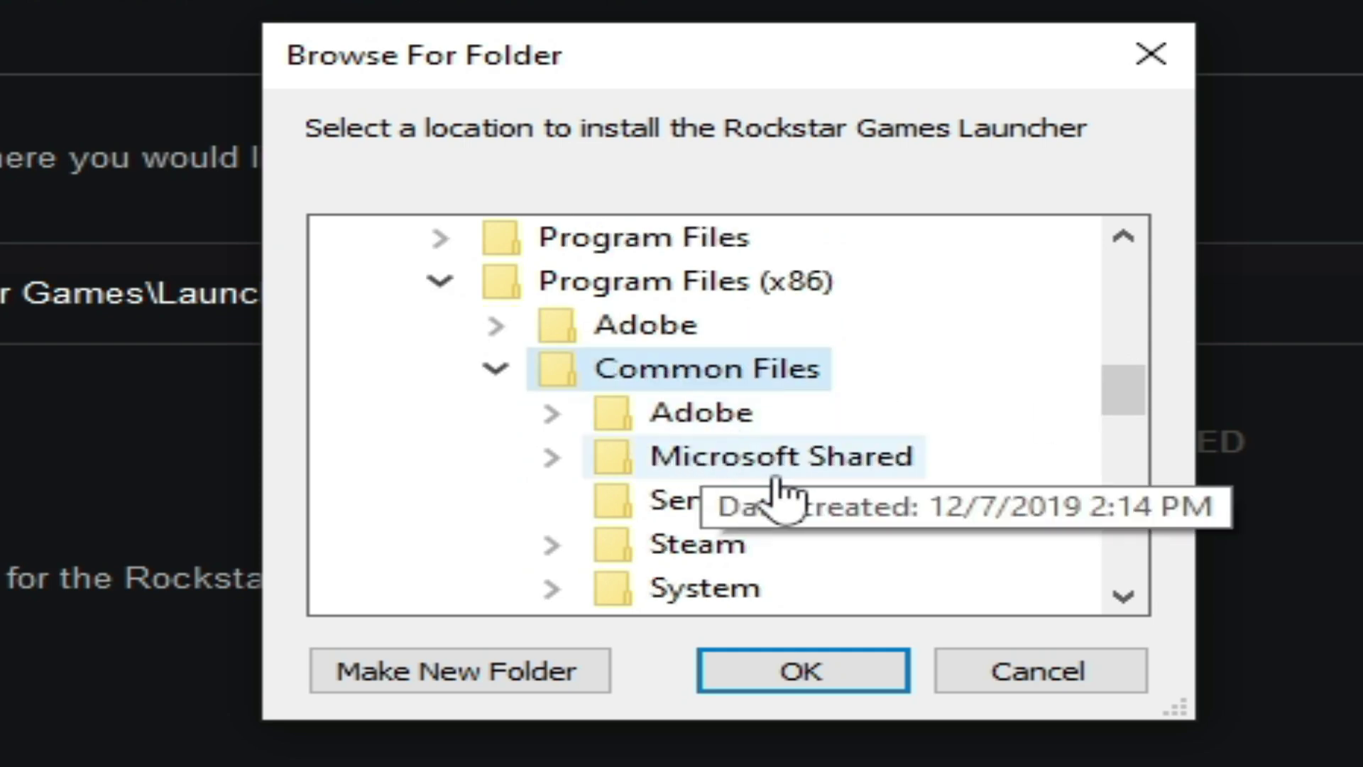
pyautogui.click(663, 291)
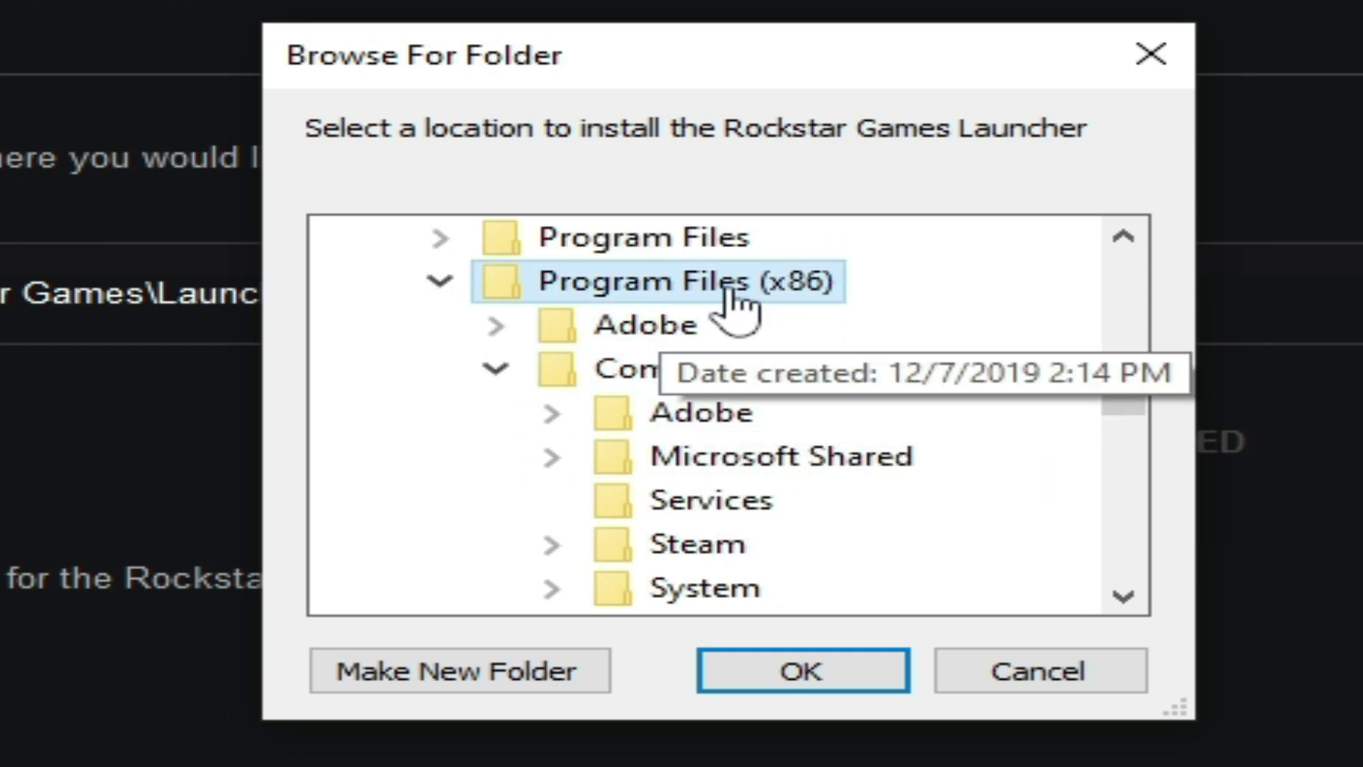
pyautogui.click(742, 671)
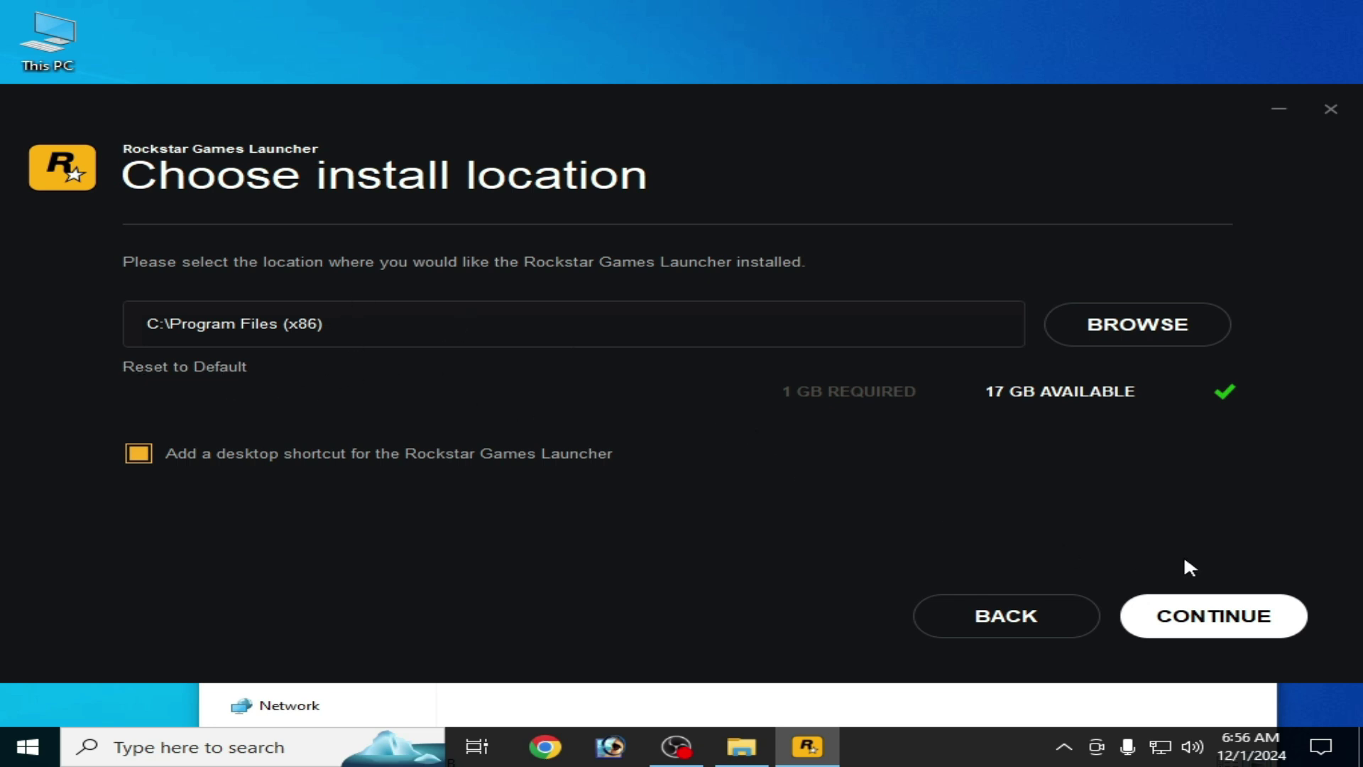
# Finish the launcher installation, then close the installer and the New folder (2) window
pyautogui.click(1211, 617)
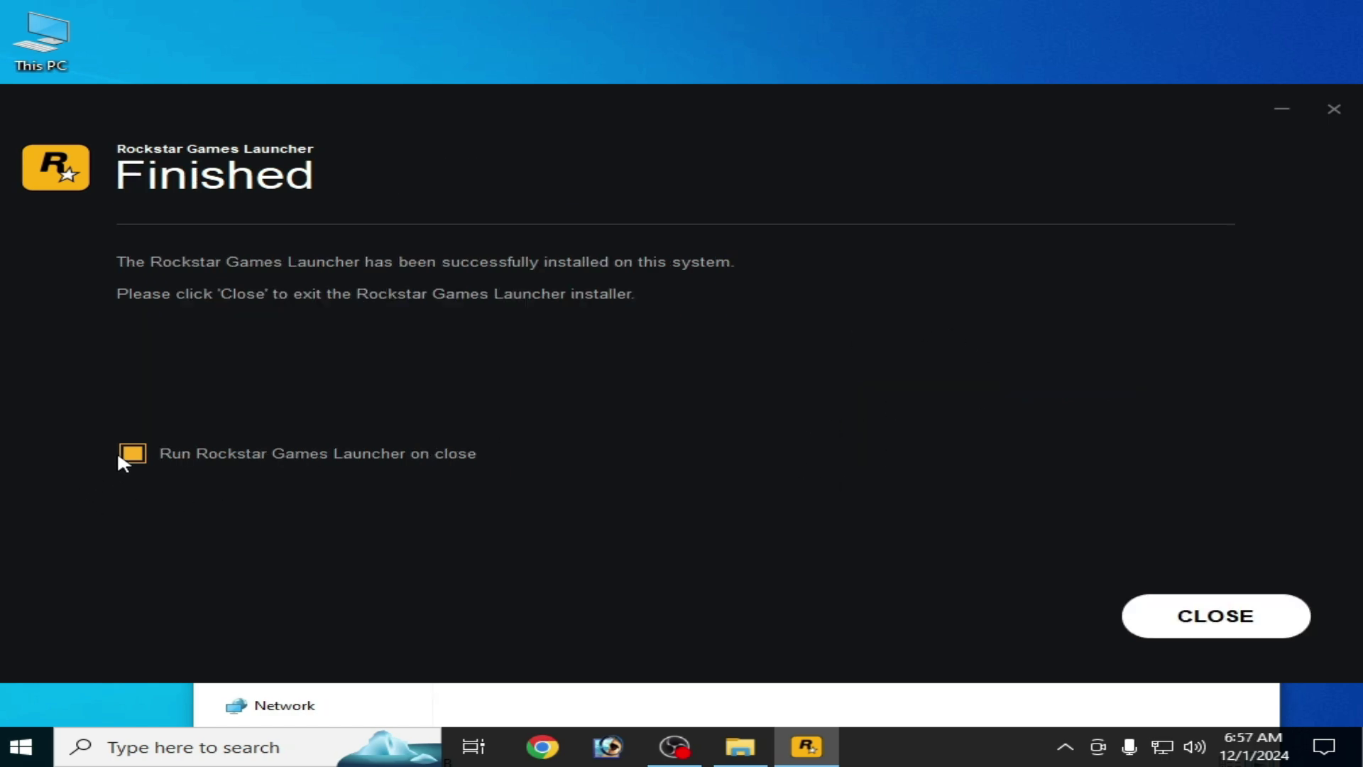
pyautogui.click(1190, 617)
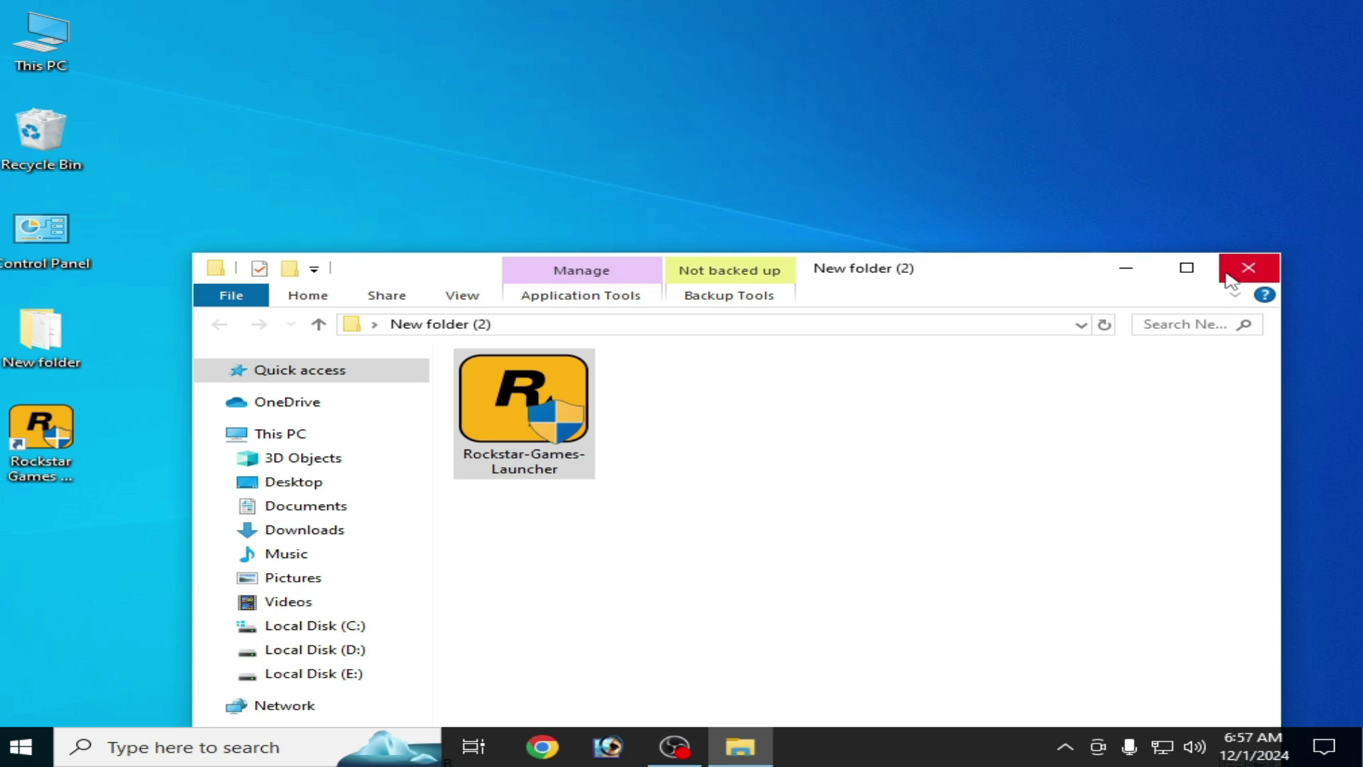
pyautogui.click(1248, 268)
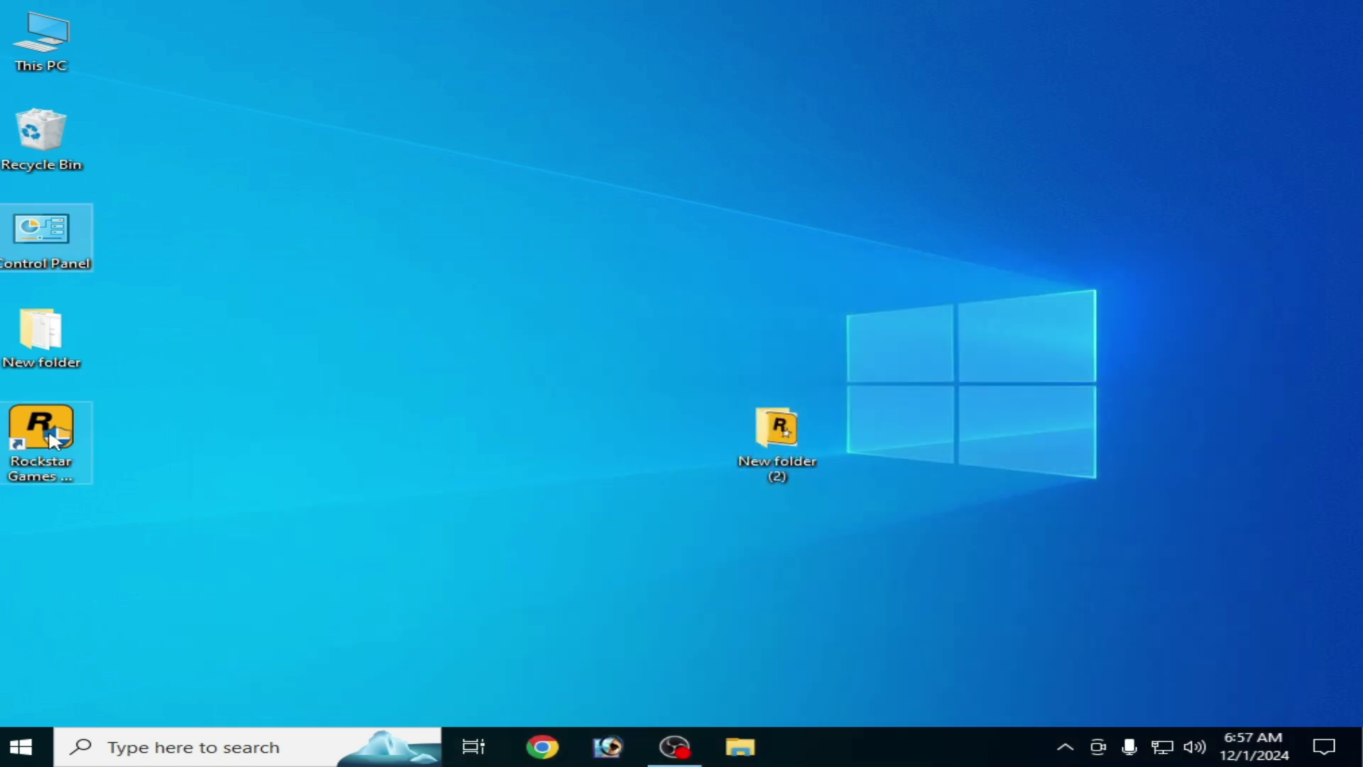
# Move the launcher shortcut to mid-desktop and open its install folder in Program Files (x86)
pyautogui.moveTo(43, 491); pyautogui.dragTo(462, 394)
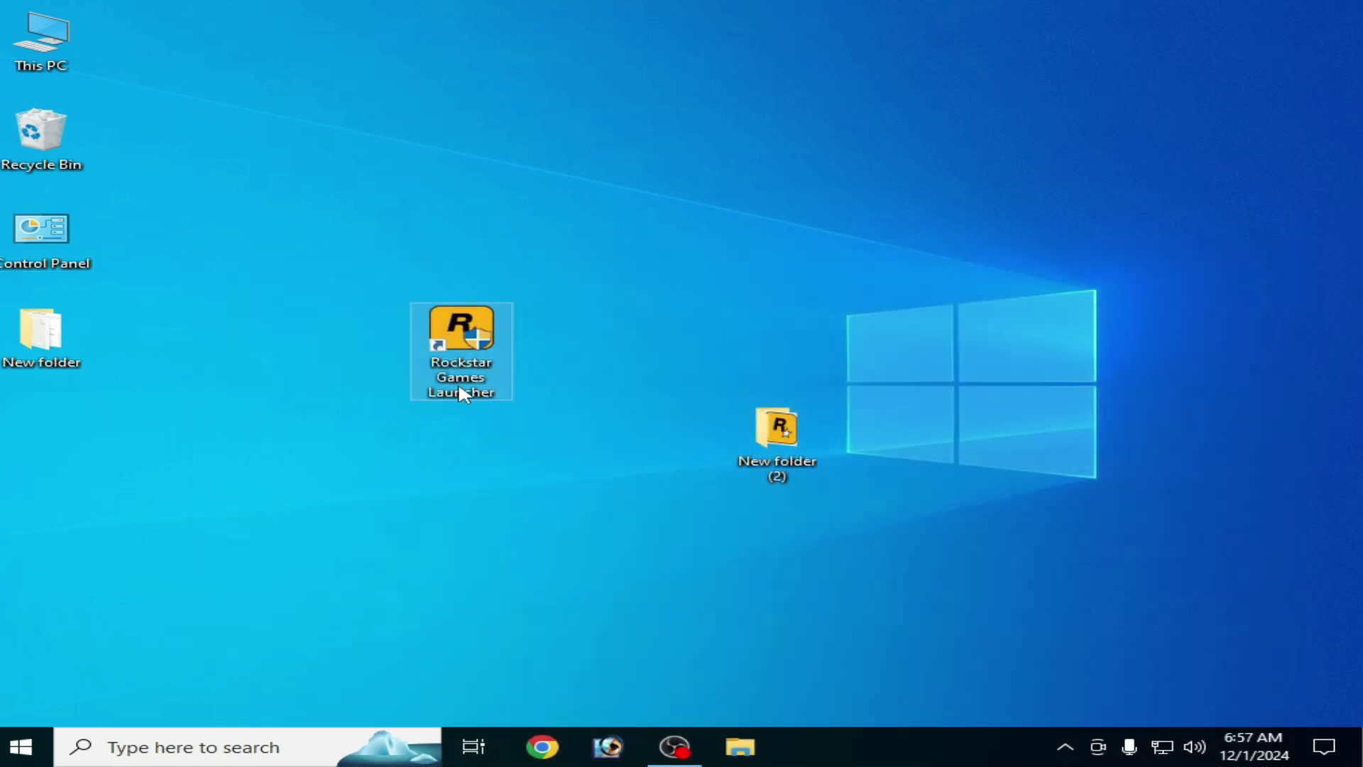
pyautogui.rightClick(474, 339)
pyautogui.click(576, 280)
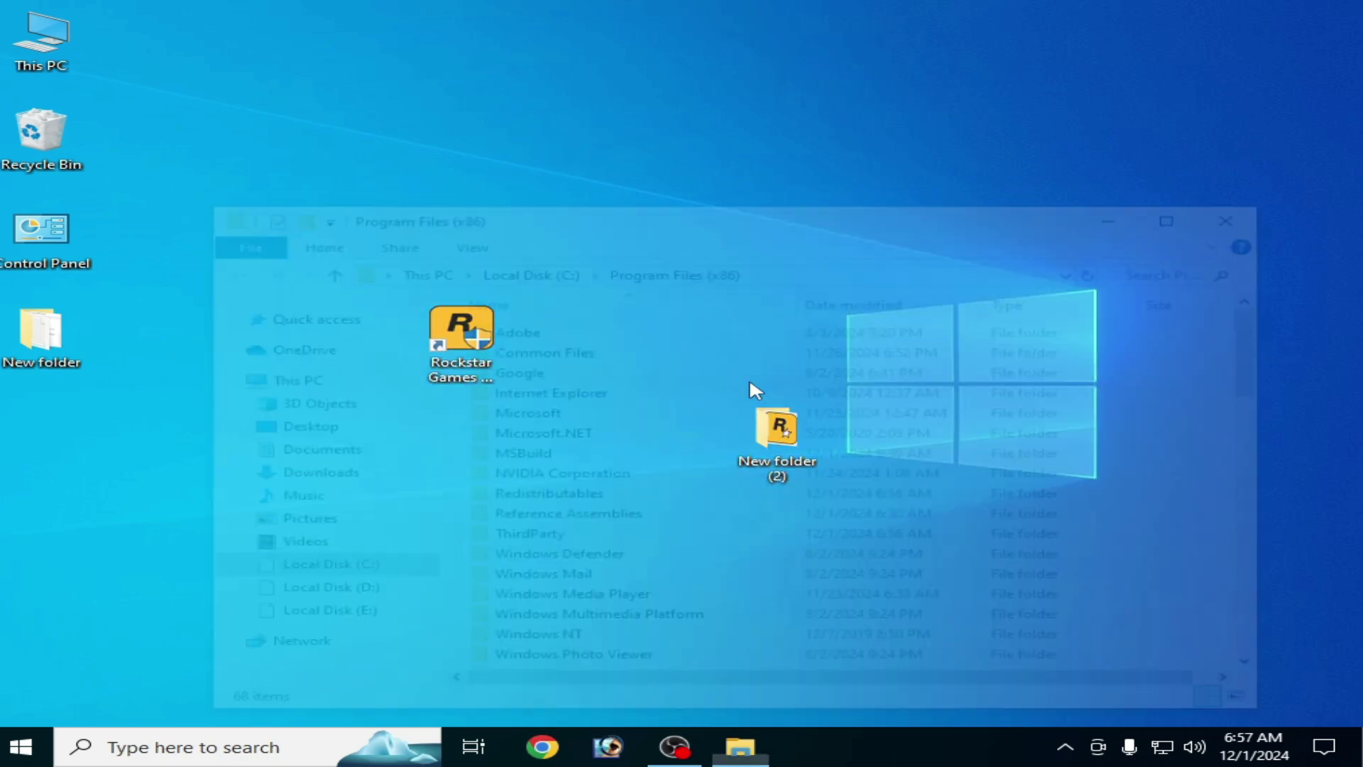
pyautogui.moveTo(1272, 596); pyautogui.dragTo(1276, 643)
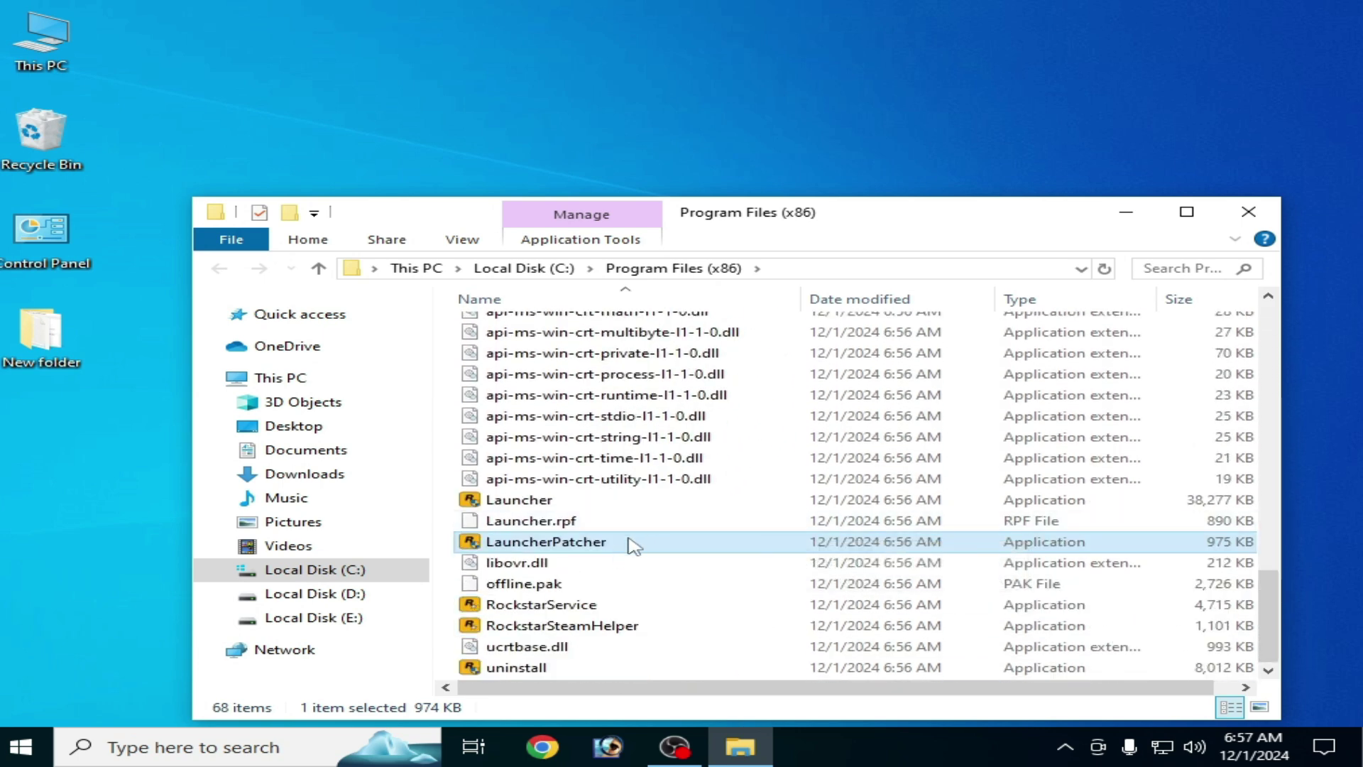
pyautogui.rightClick(592, 545)
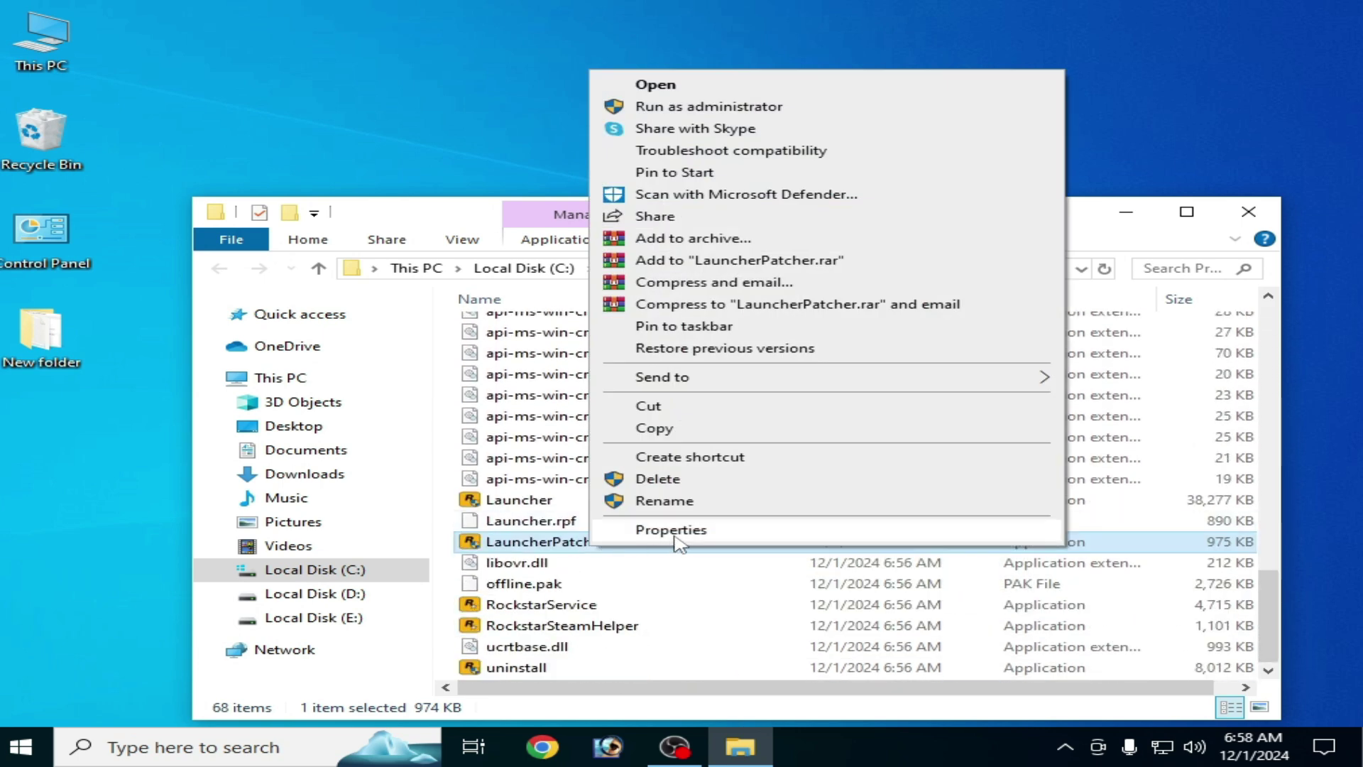
# In LauncherPatcher's Compatibility properties, toggle Windows 8 mode off, then apply and close with run-as-administrator kept
pyautogui.click(676, 539)
pyautogui.click(820, 242)
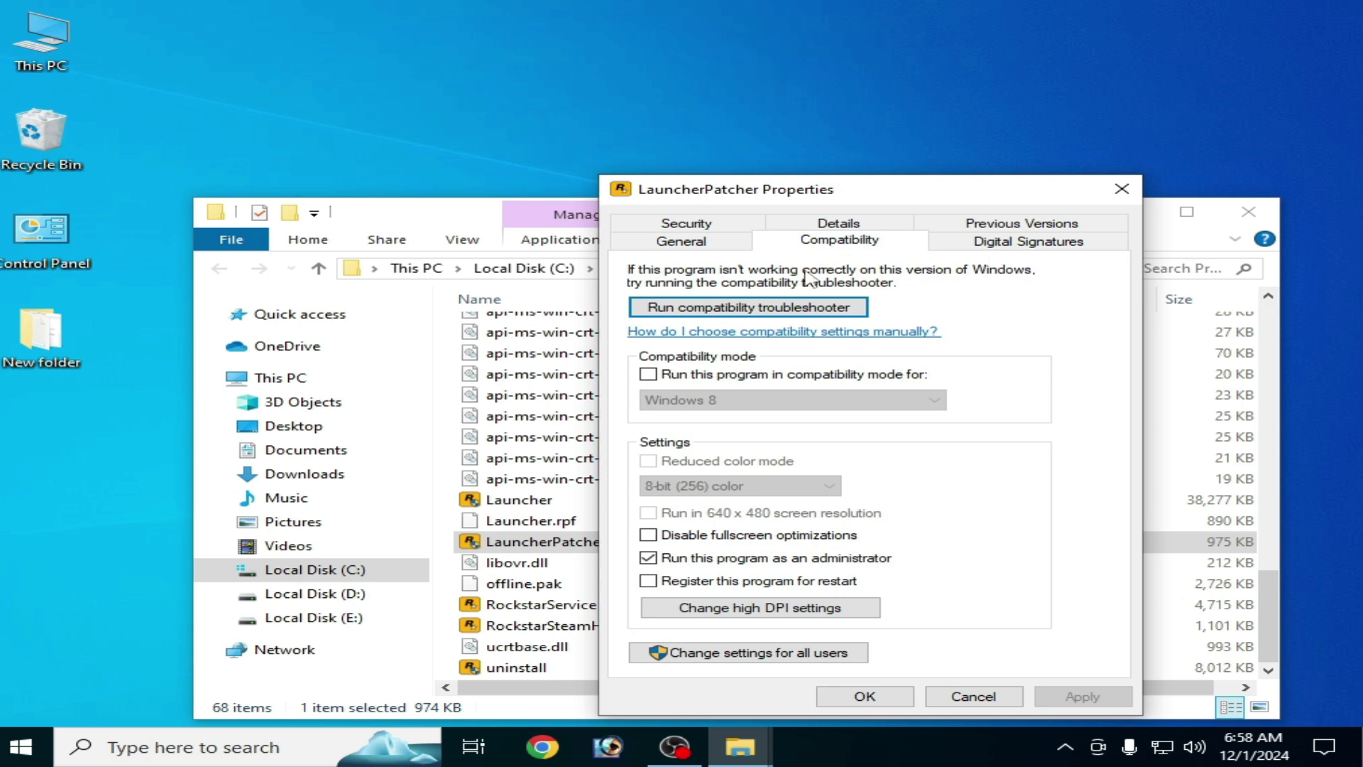
pyautogui.click(648, 374)
pyautogui.click(648, 374)
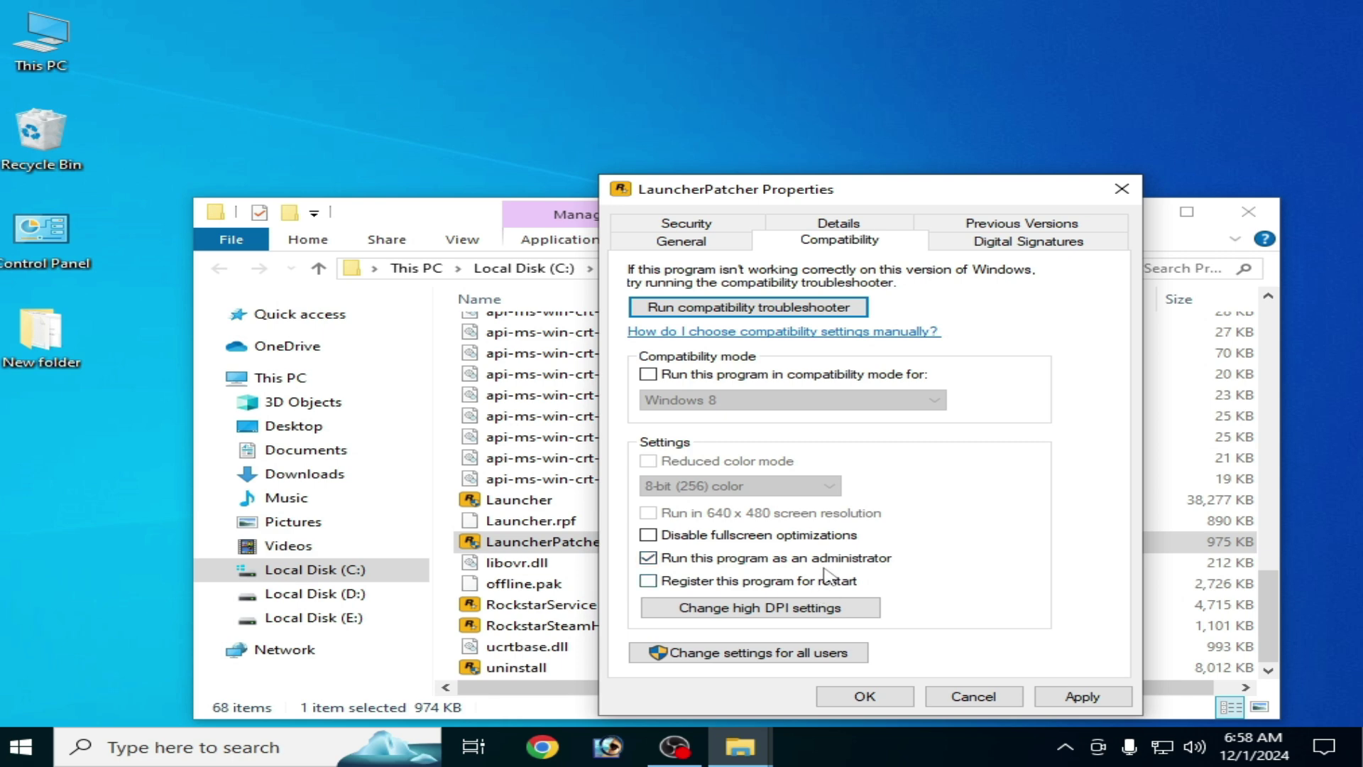
pyautogui.click(1078, 696)
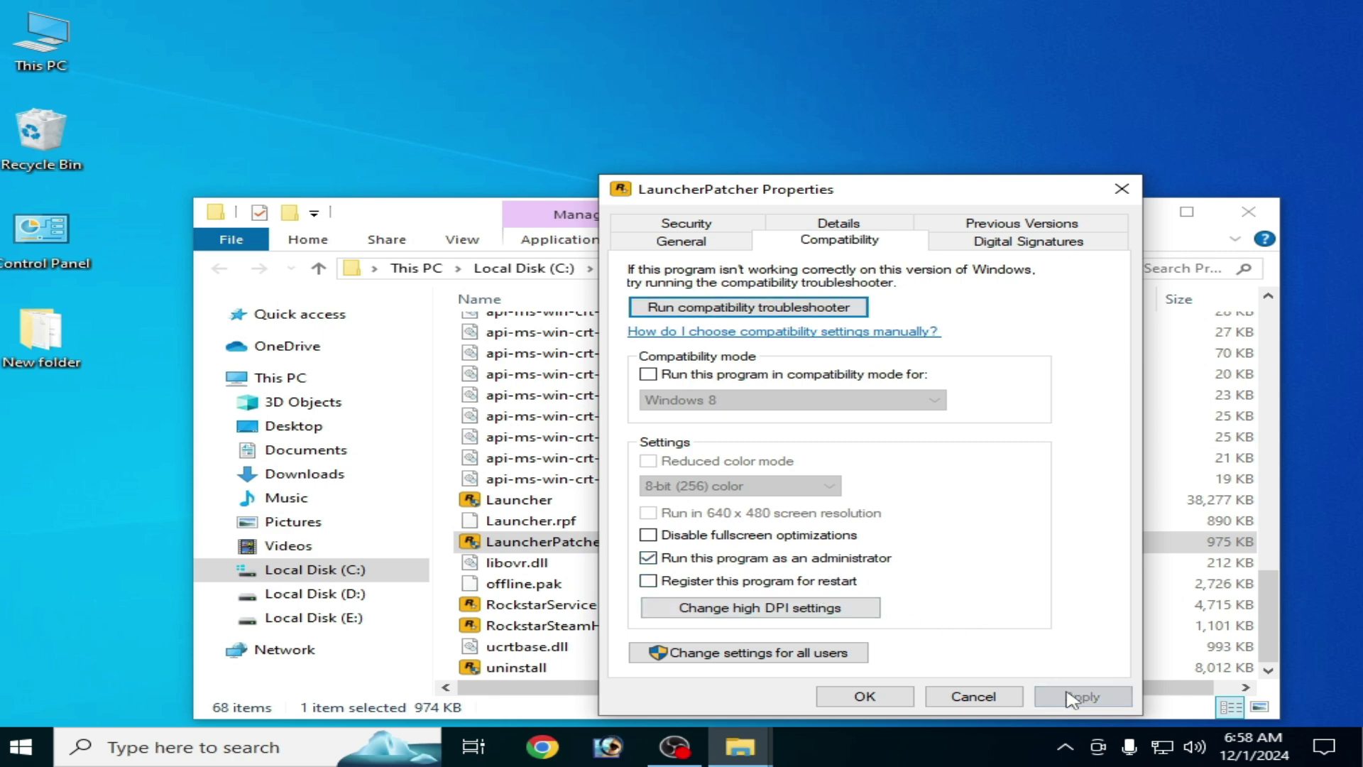
pyautogui.click(840, 698)
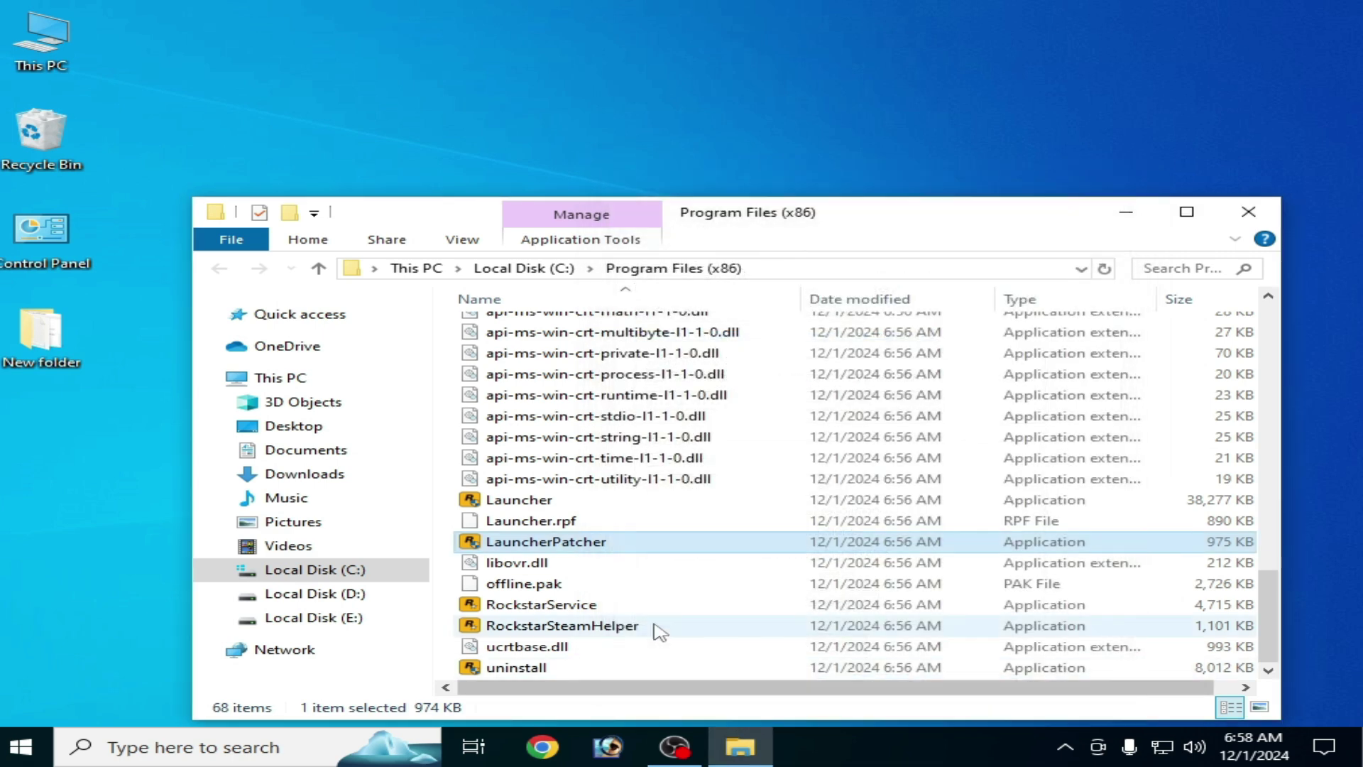
# Run LauncherPatcher to update the launcher, then scroll up to the new Rockstar Games folder
pyautogui.rightClick(579, 547)
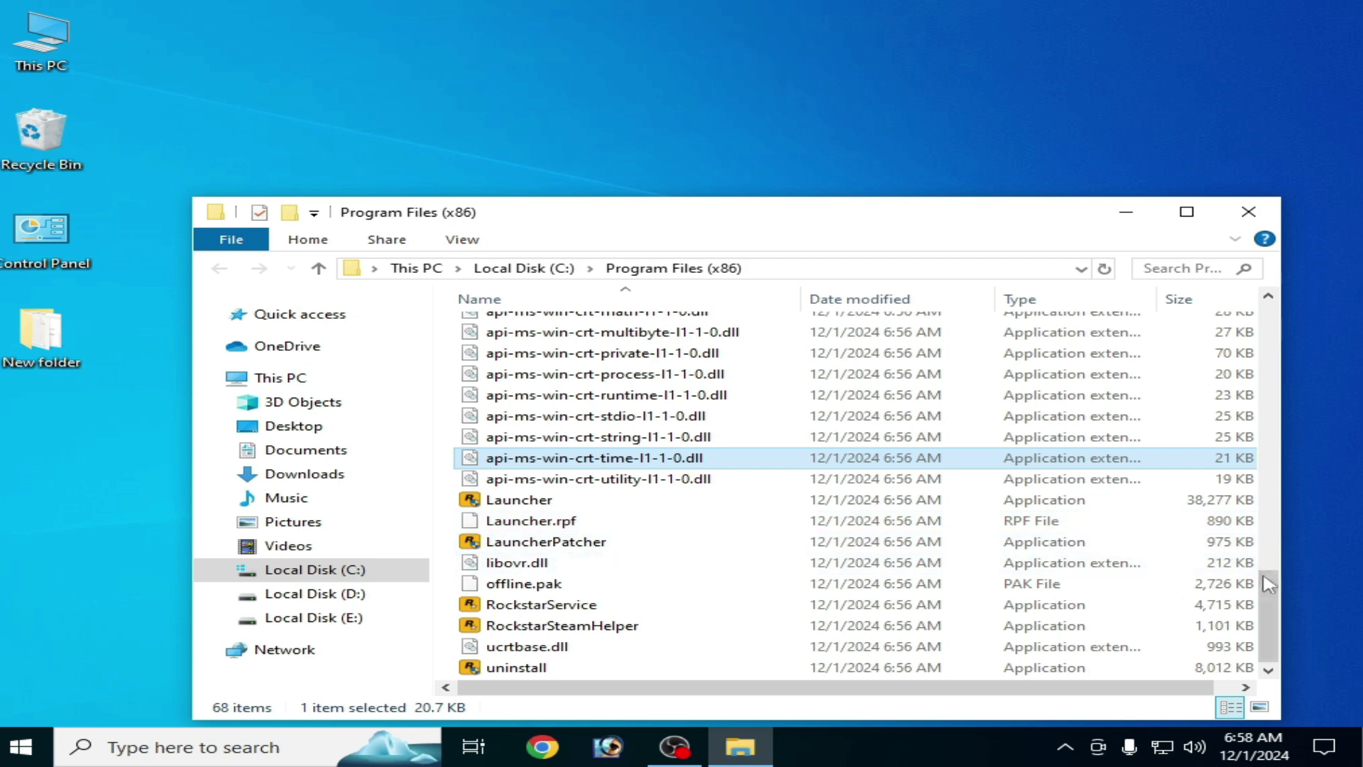
pyautogui.scroll(15, 849, 531)
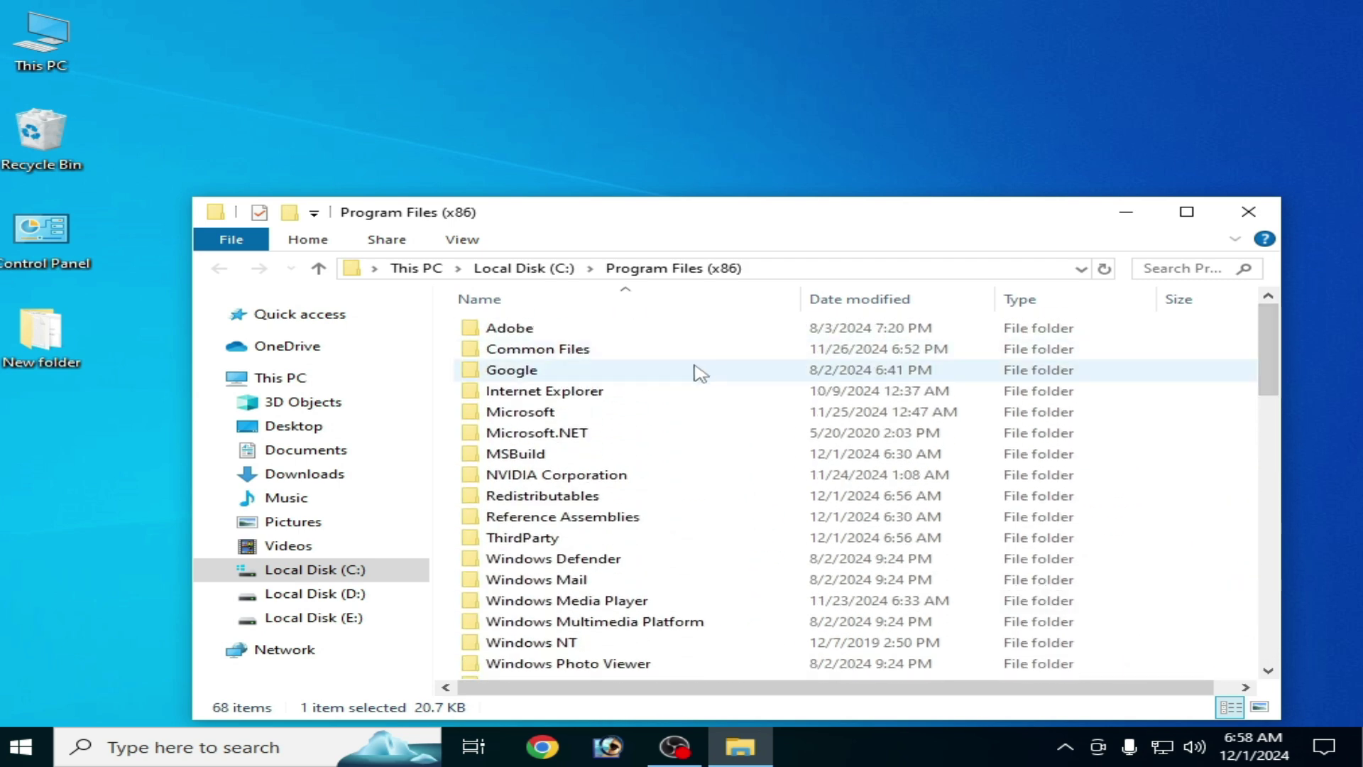
pyautogui.moveTo(1266, 343); pyautogui.dragTo(1269, 611)
pyautogui.click(569, 543)
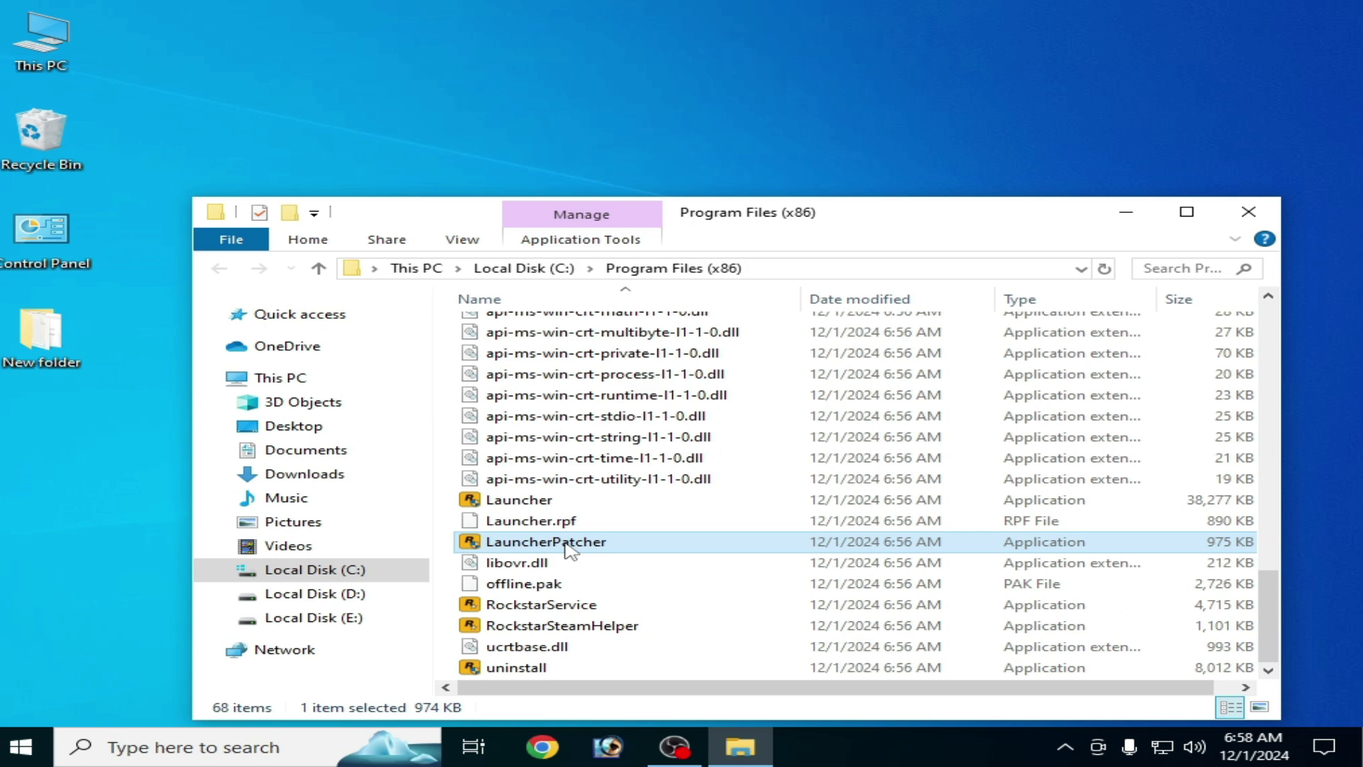
pyautogui.rightClick(572, 552)
pyautogui.click(625, 83)
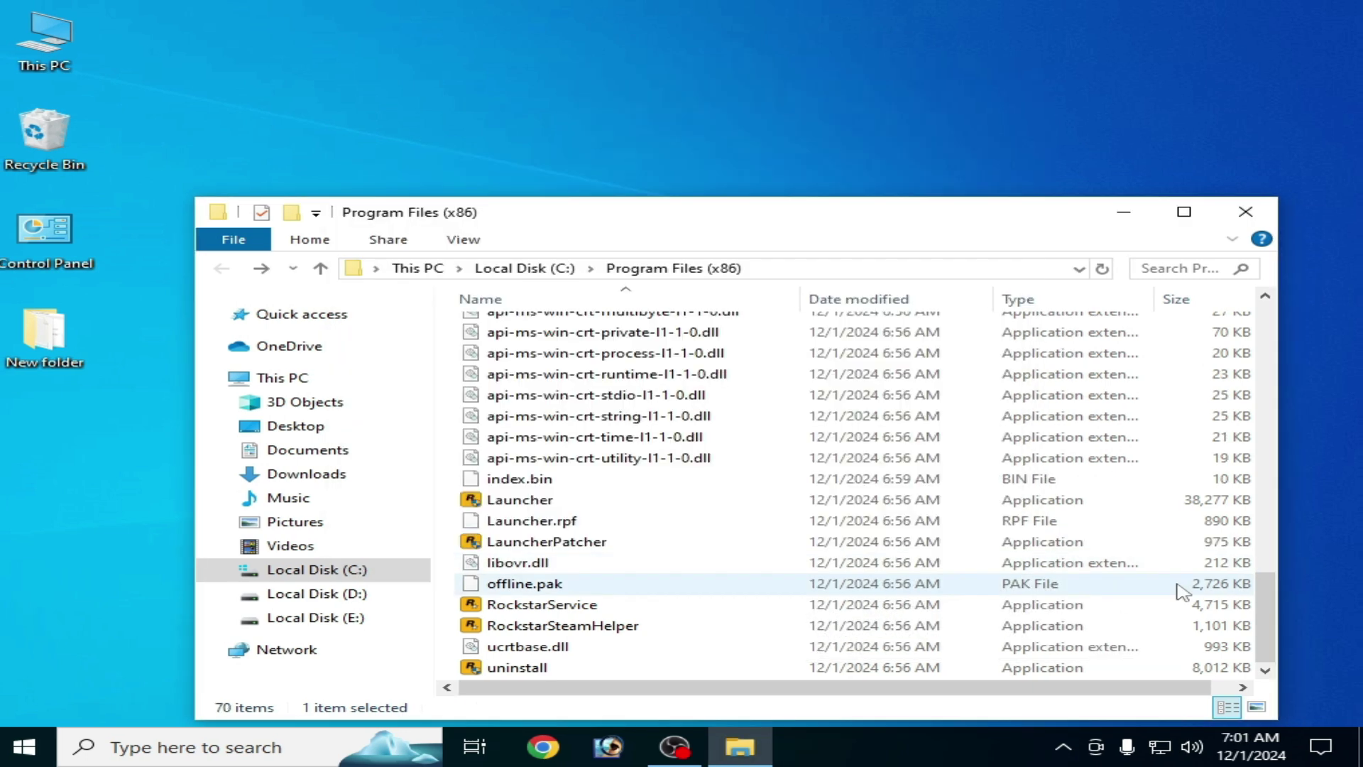
pyautogui.moveTo(1272, 630); pyautogui.dragTo(1261, 366)
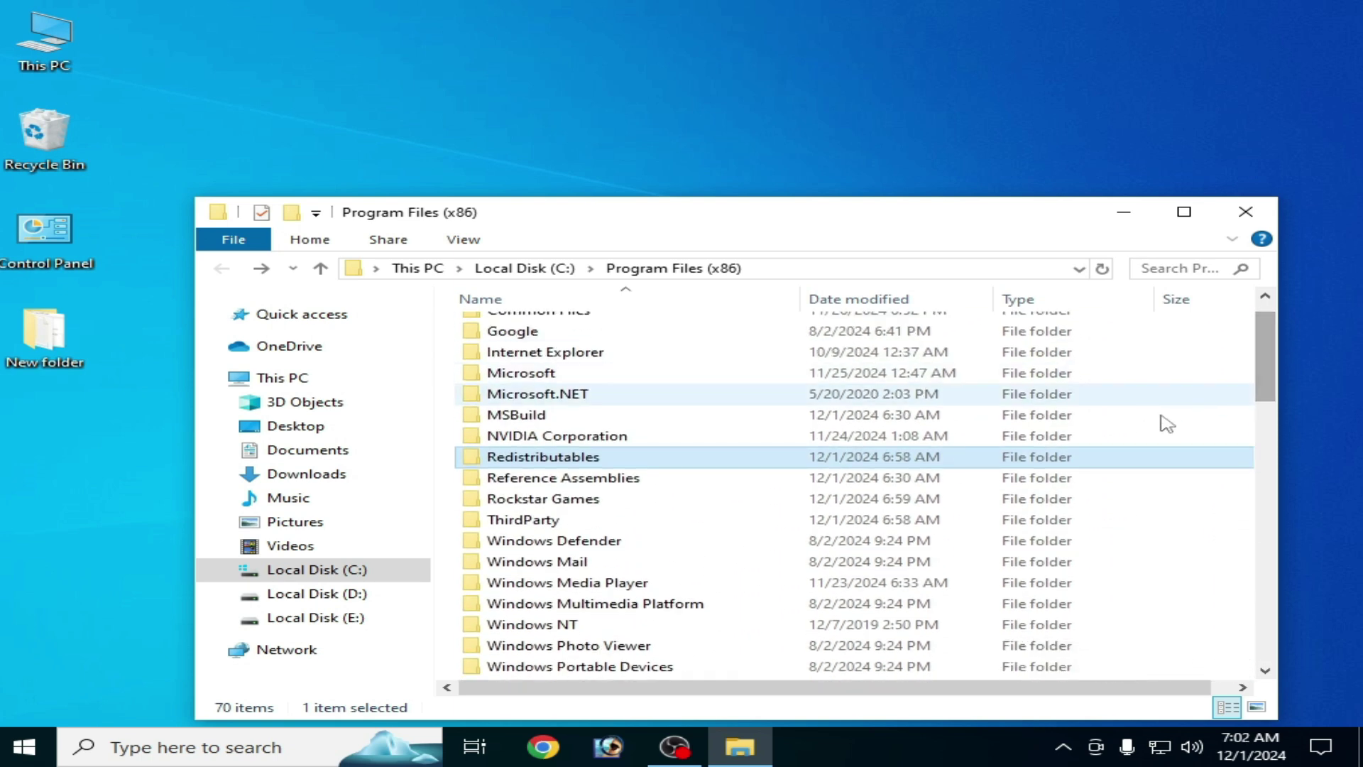
# Look inside Rockstar Games\Social Club, then open Redistributables\SocialClub holding Social-Club-Setup
pyautogui.doubleClick(536, 501)
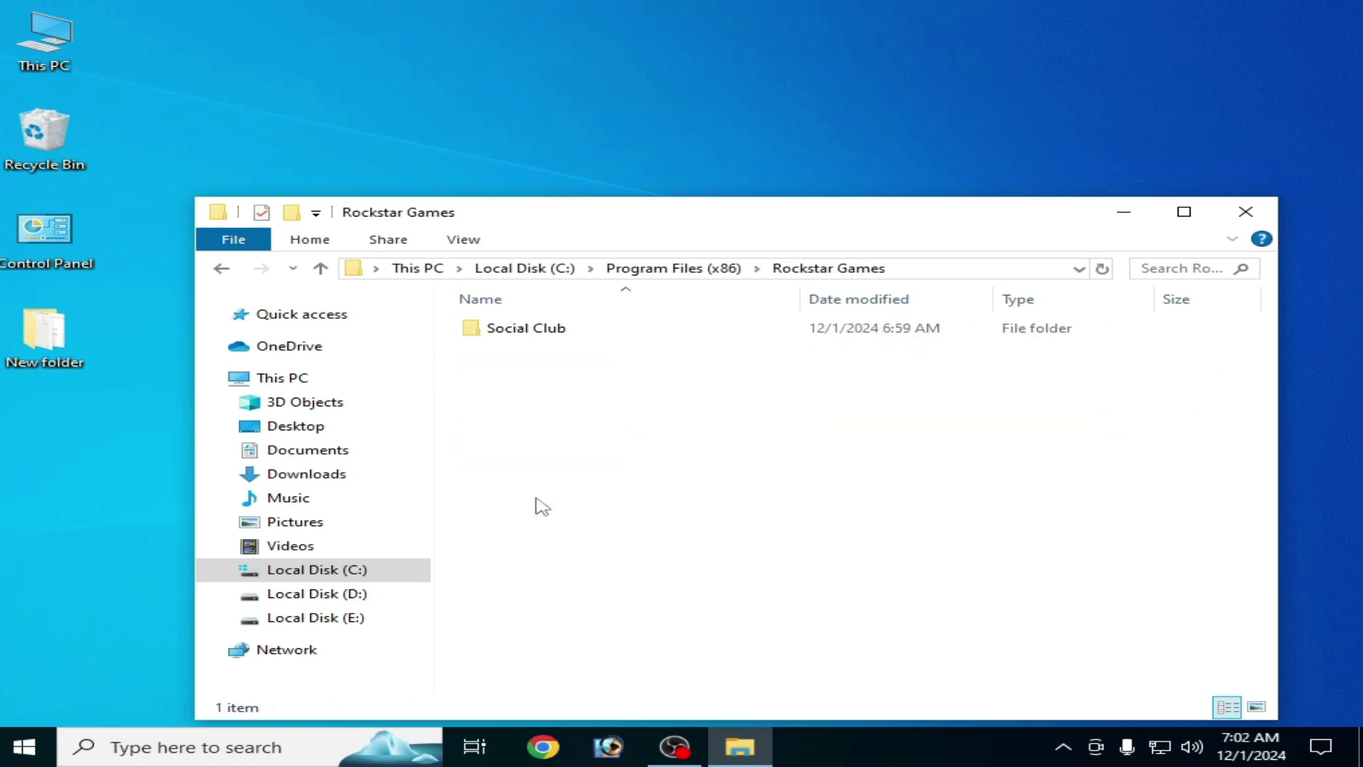
pyautogui.doubleClick(572, 331)
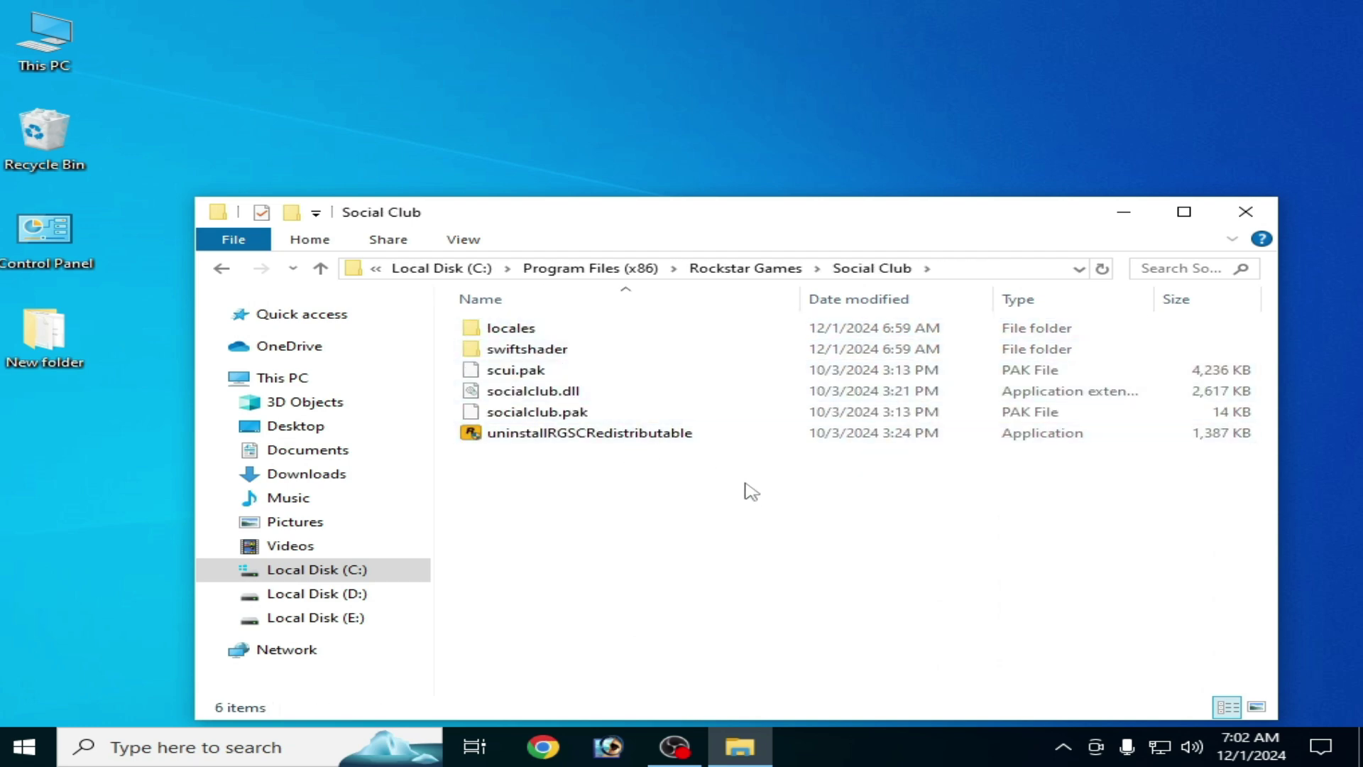
pyautogui.click(240, 269)
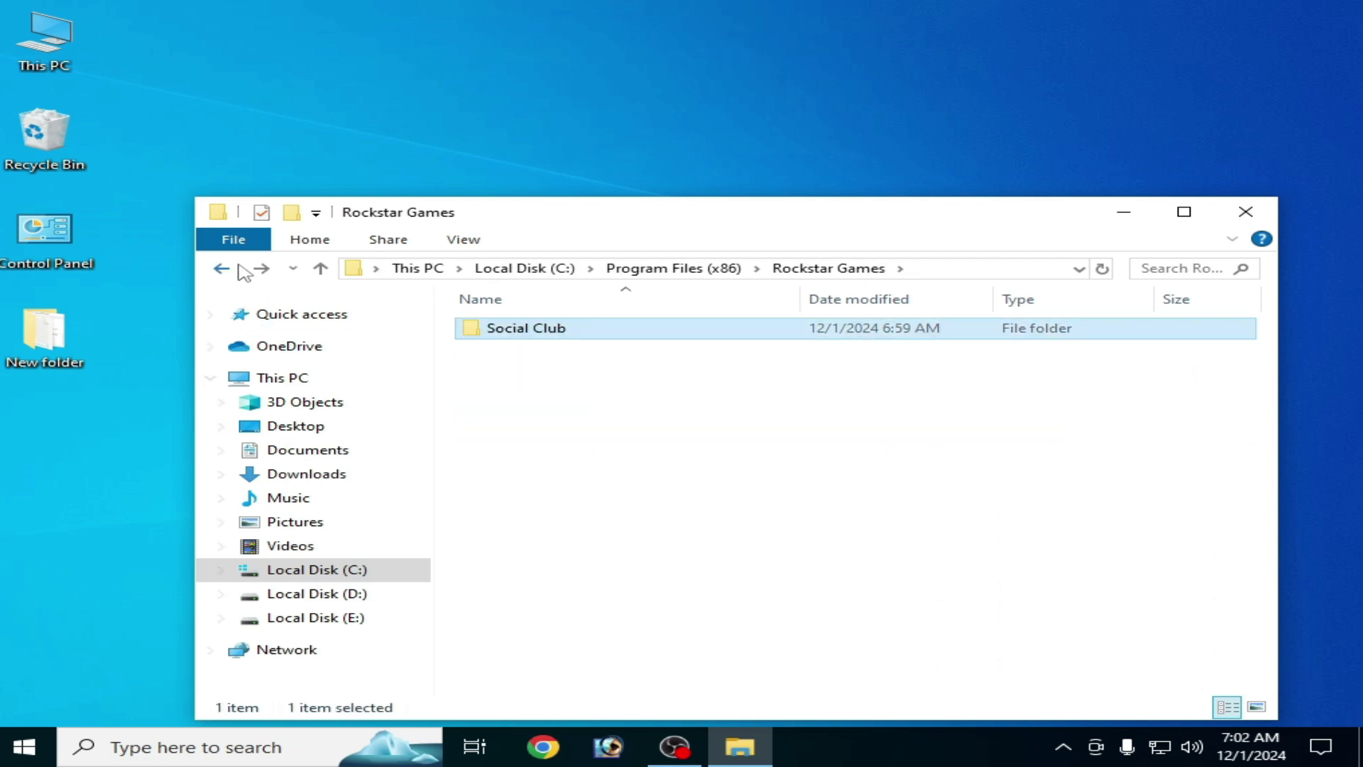
pyautogui.click(241, 269)
pyautogui.doubleClick(537, 501)
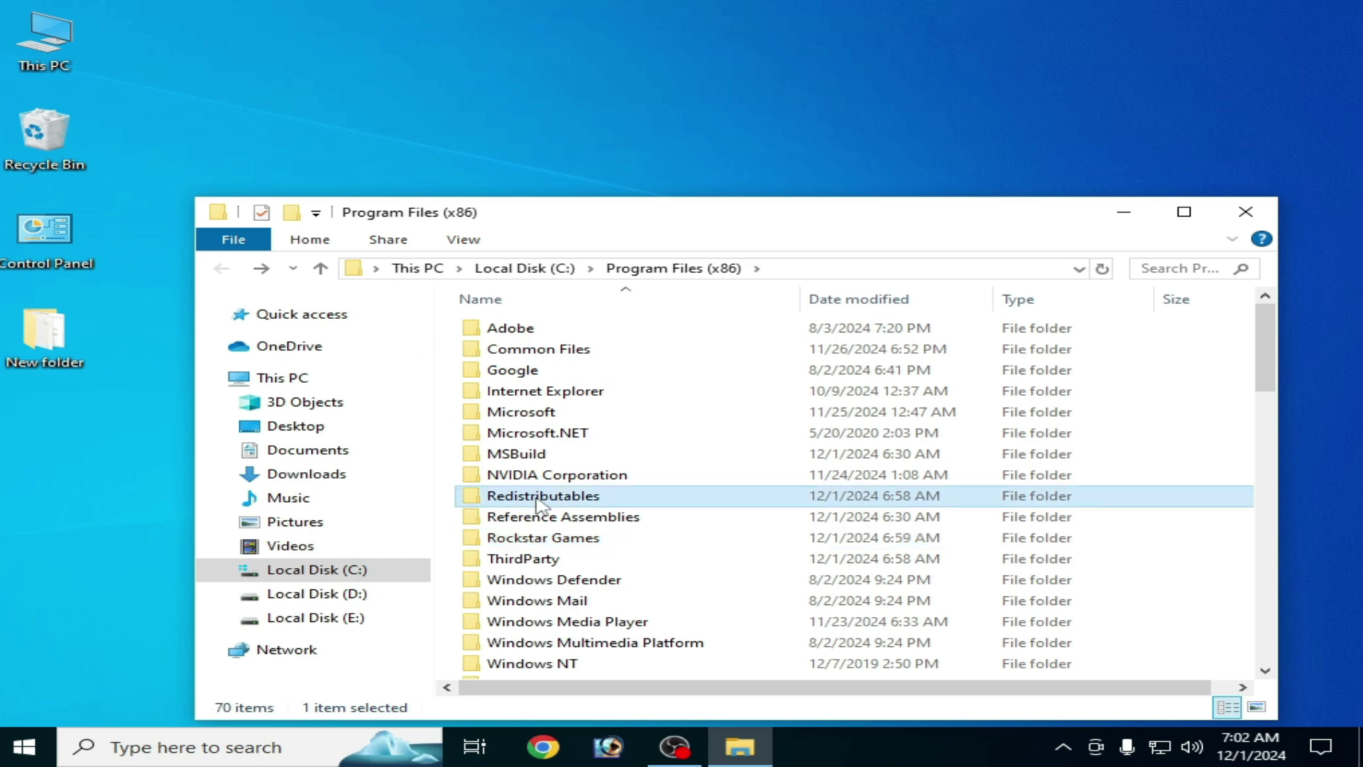
pyautogui.click(539, 332)
pyautogui.doubleClick(539, 332)
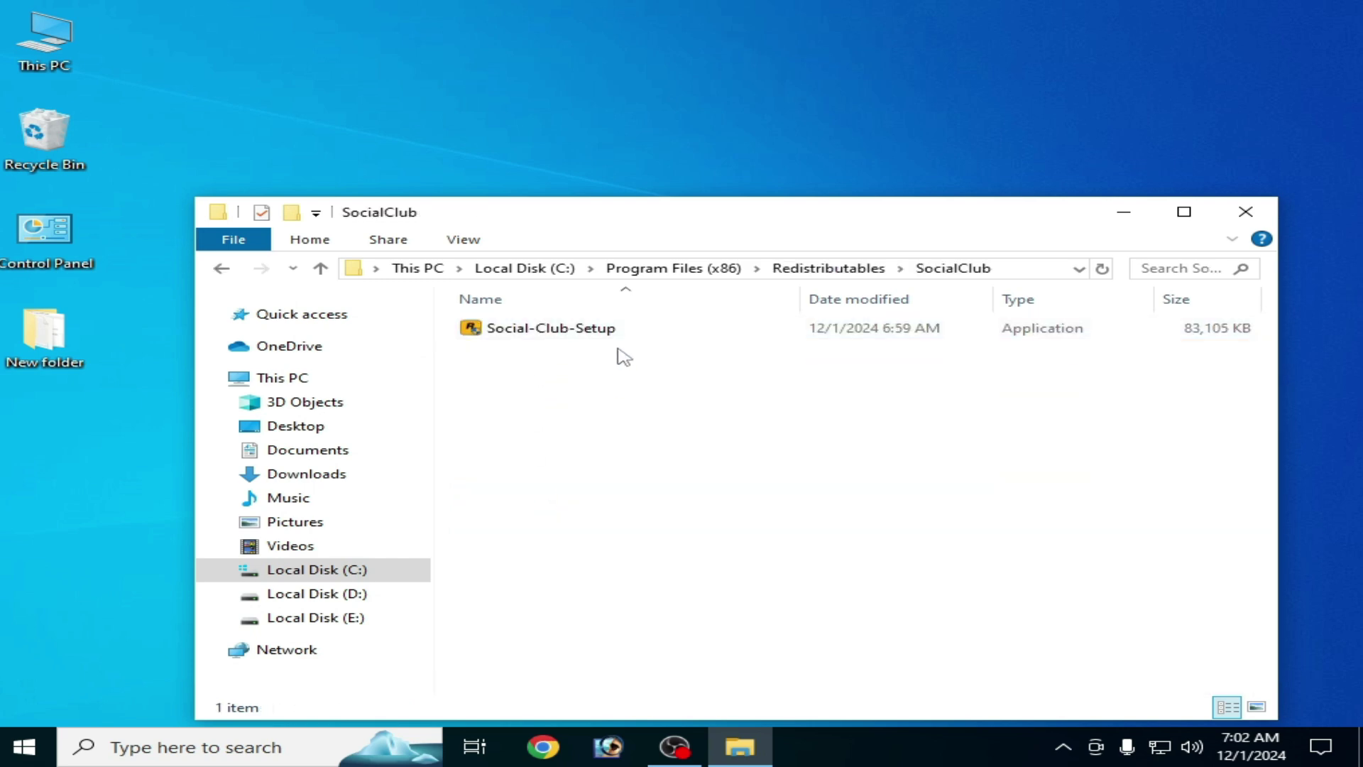
pyautogui.click(222, 269)
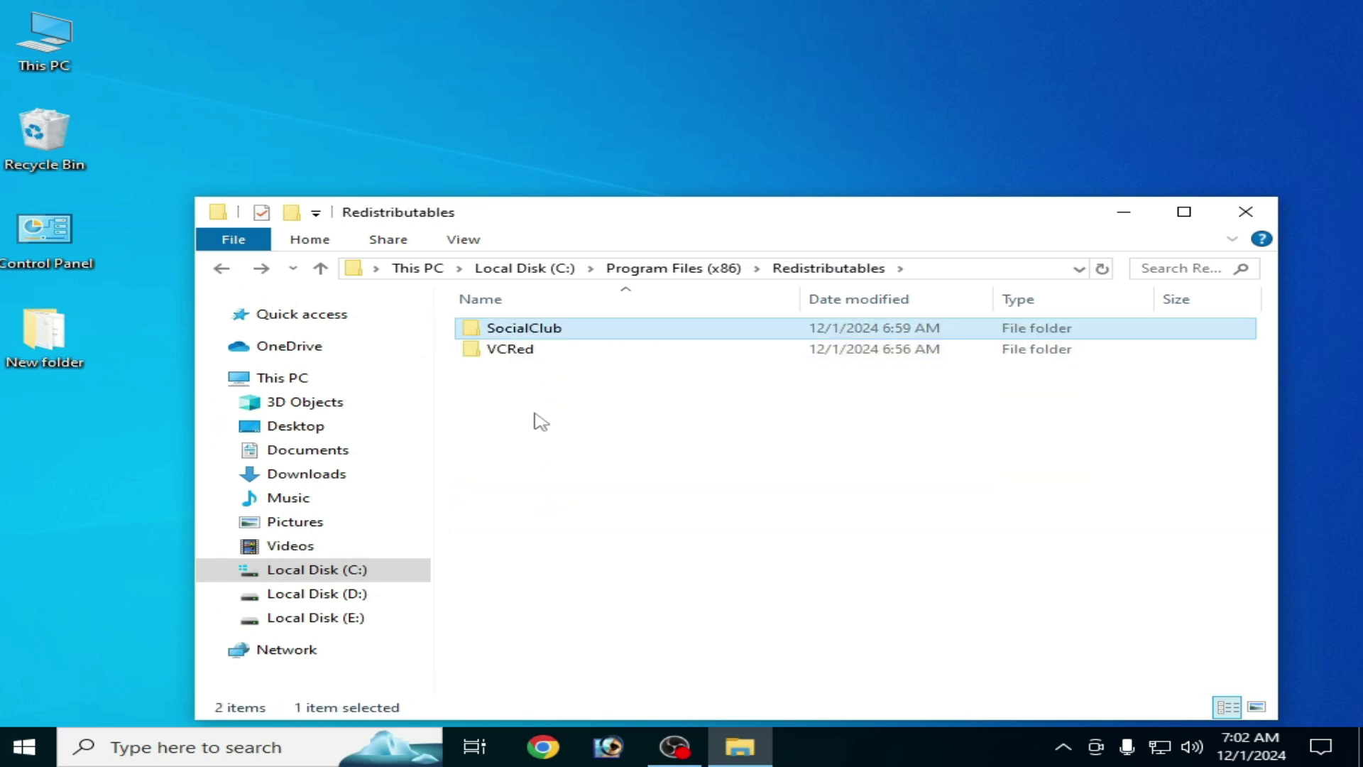
pyautogui.doubleClick(537, 333)
# Set Social-Club-Setup to run as administrator in its Compatibility properties
pyautogui.click(576, 329)
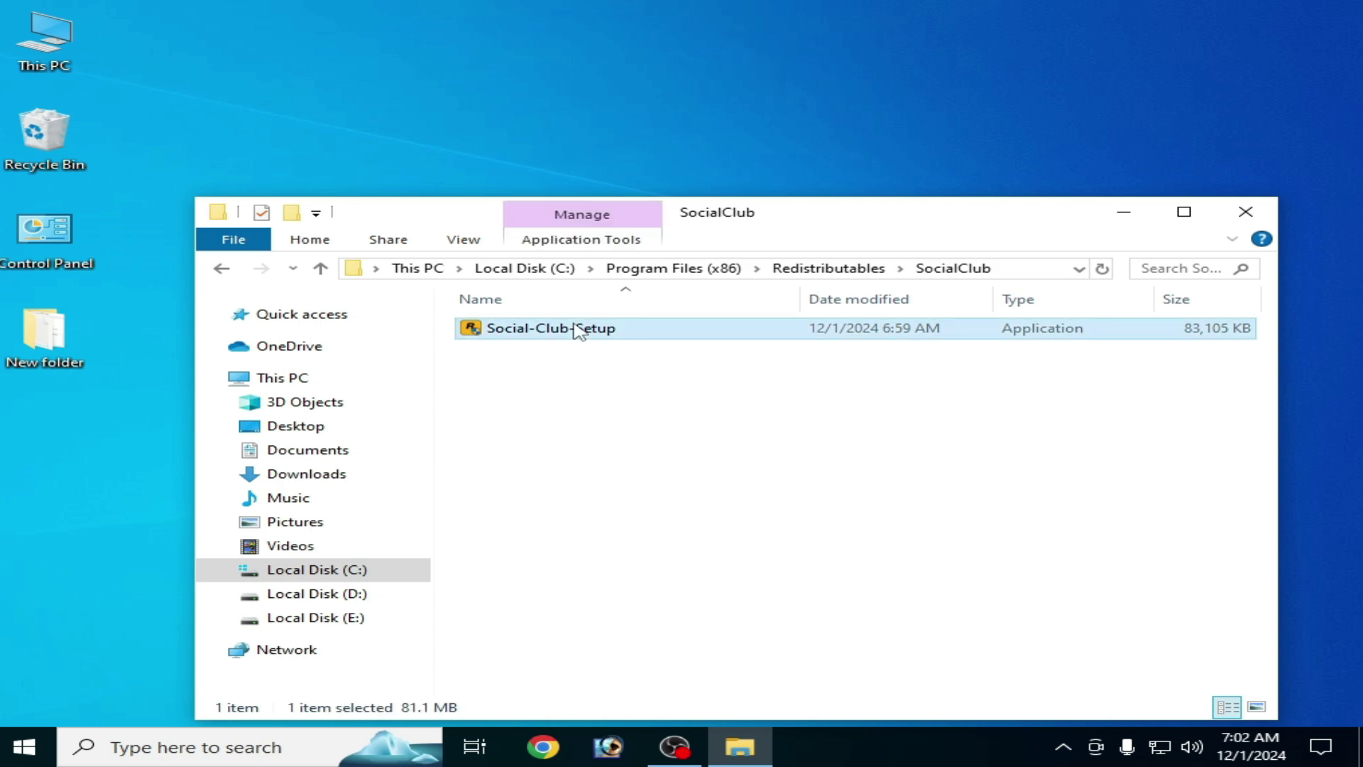
pyautogui.rightClick(578, 330)
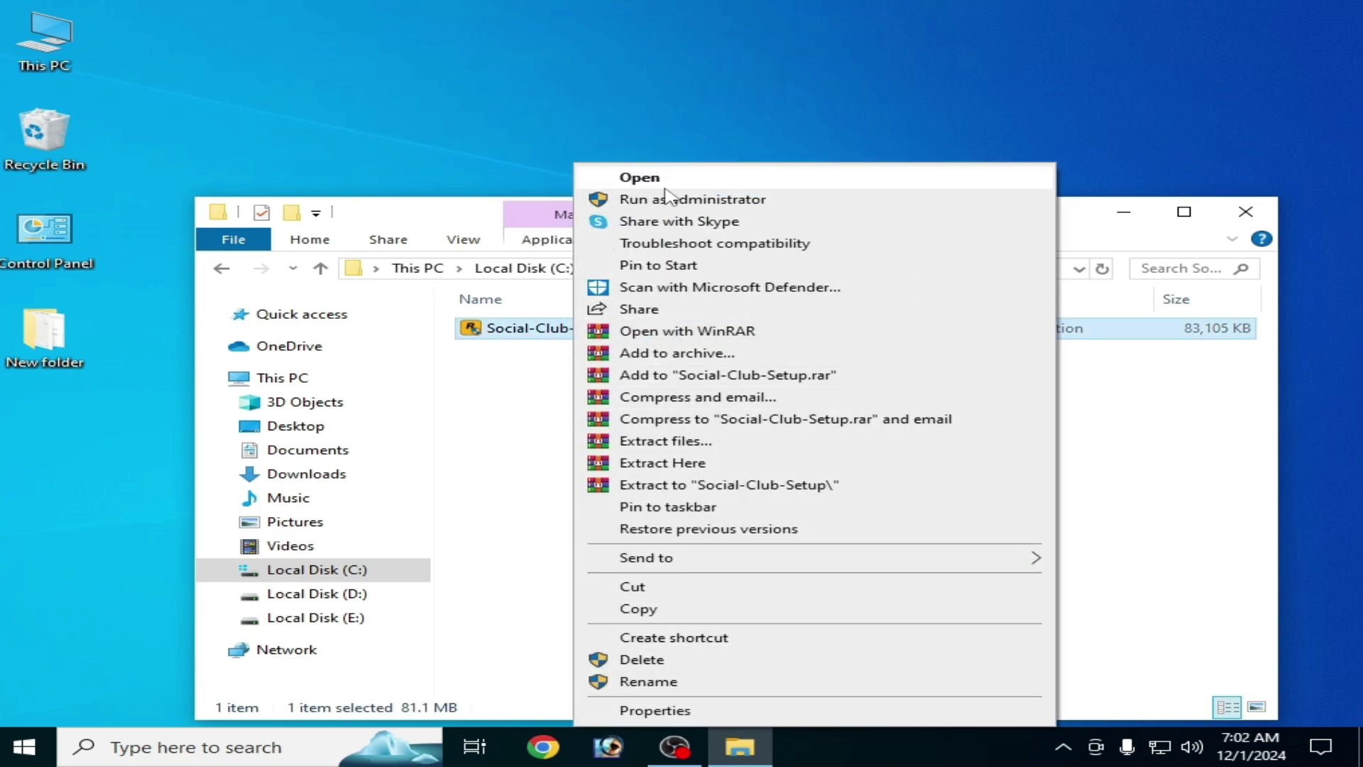
pyautogui.click(530, 420)
pyautogui.click(532, 430)
pyautogui.click(557, 334)
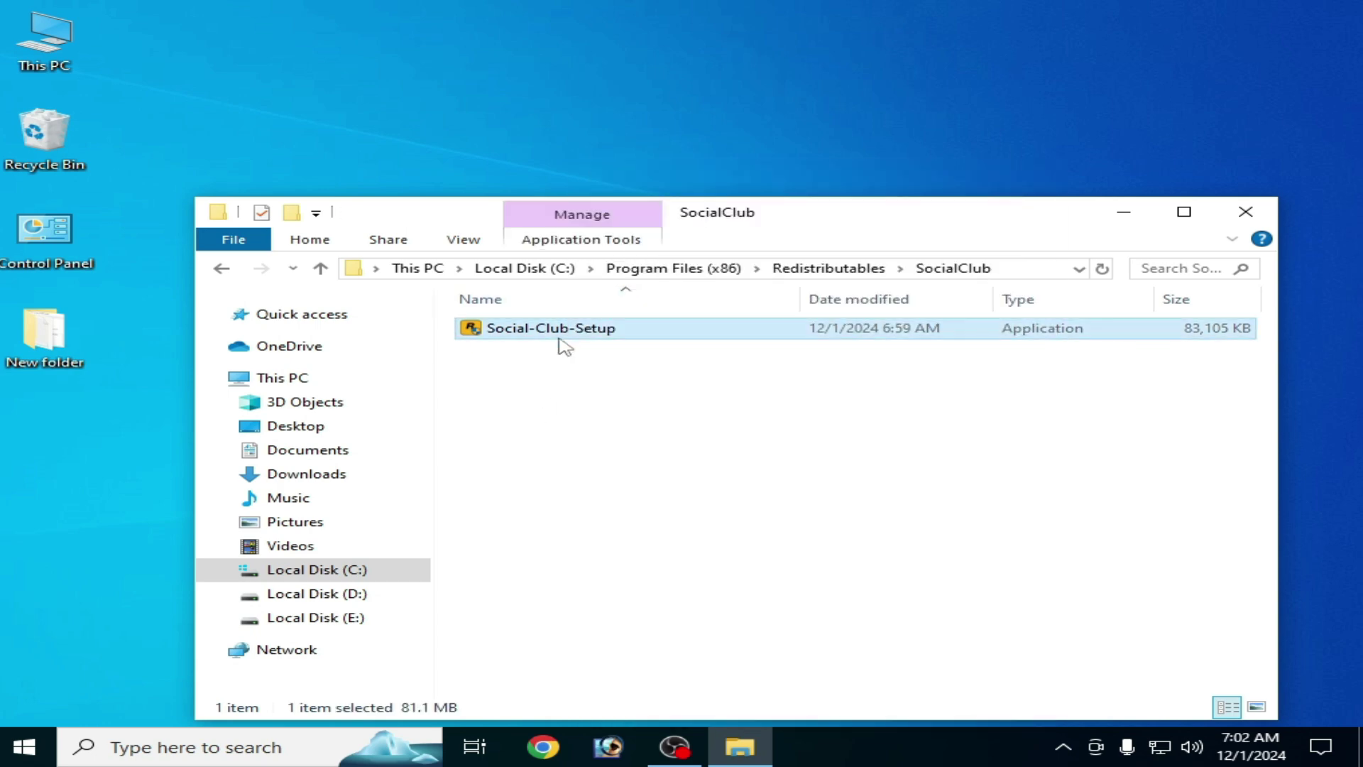
pyautogui.rightClick(561, 340)
pyautogui.click(642, 711)
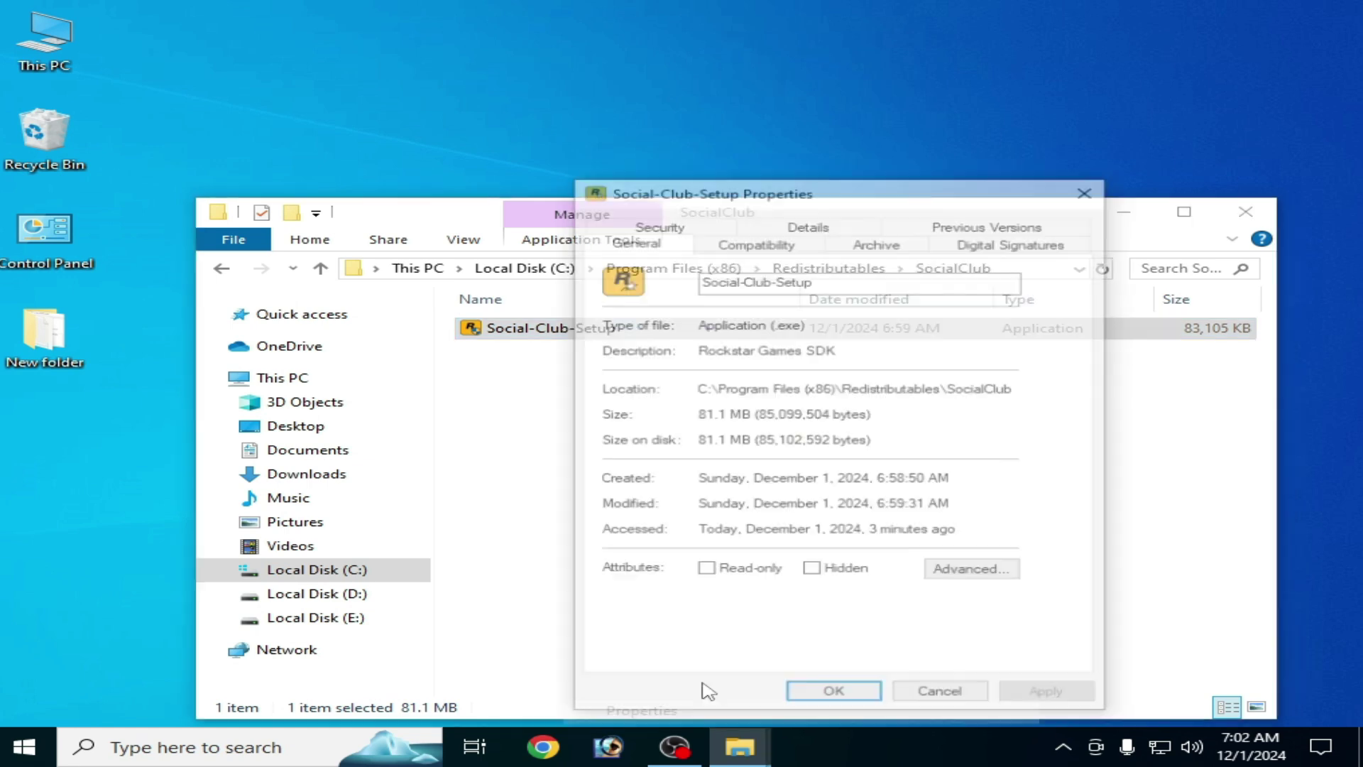
pyautogui.click(764, 243)
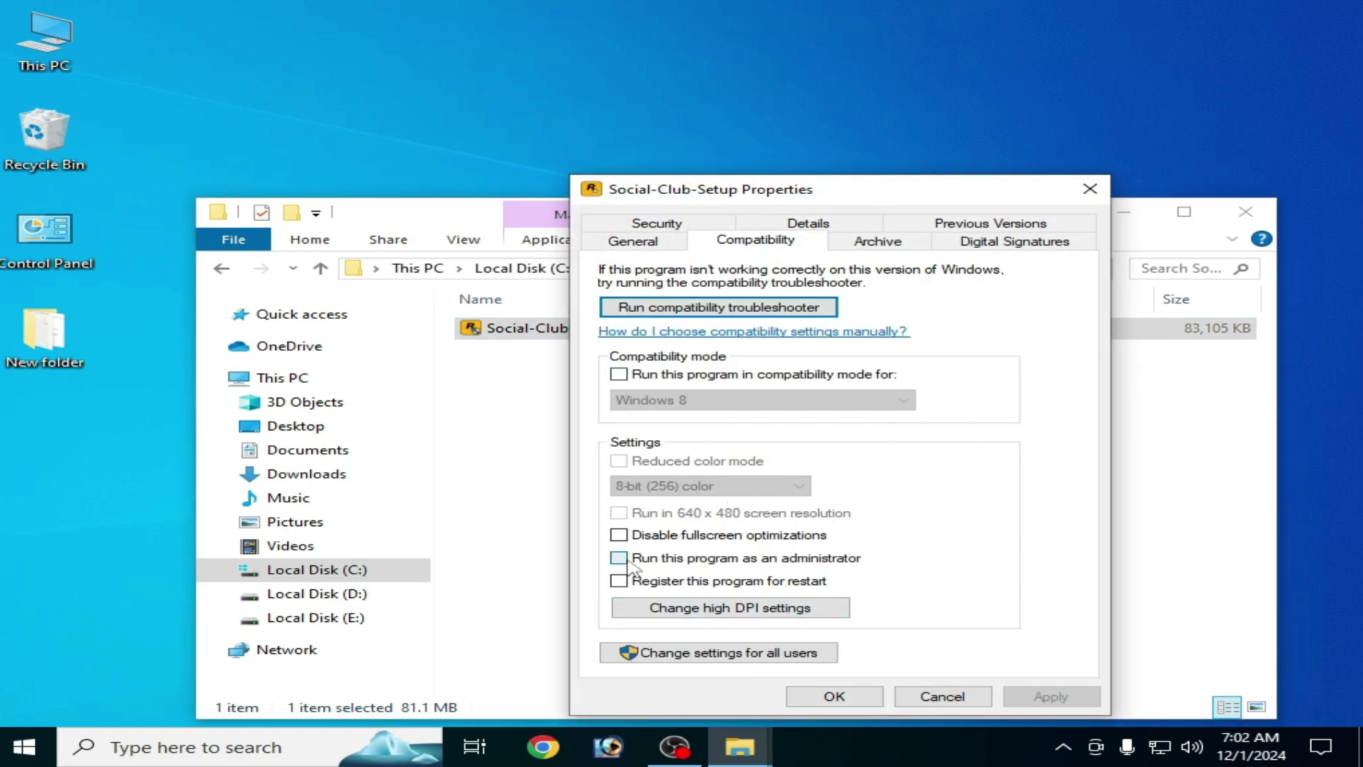
pyautogui.click(836, 696)
# Run Social-Club-Setup in English, accept the license, install the SDK and close the installer
pyautogui.rightClick(566, 328)
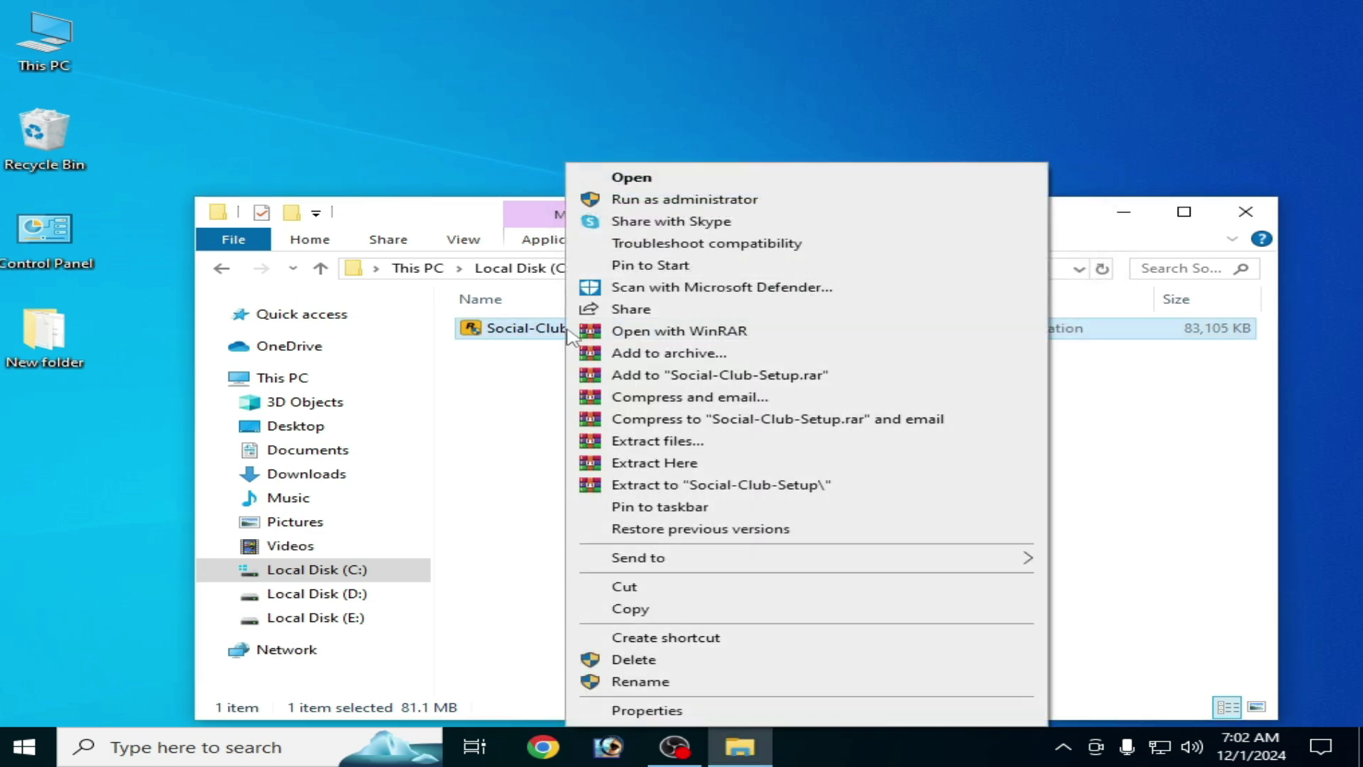
pyautogui.click(634, 179)
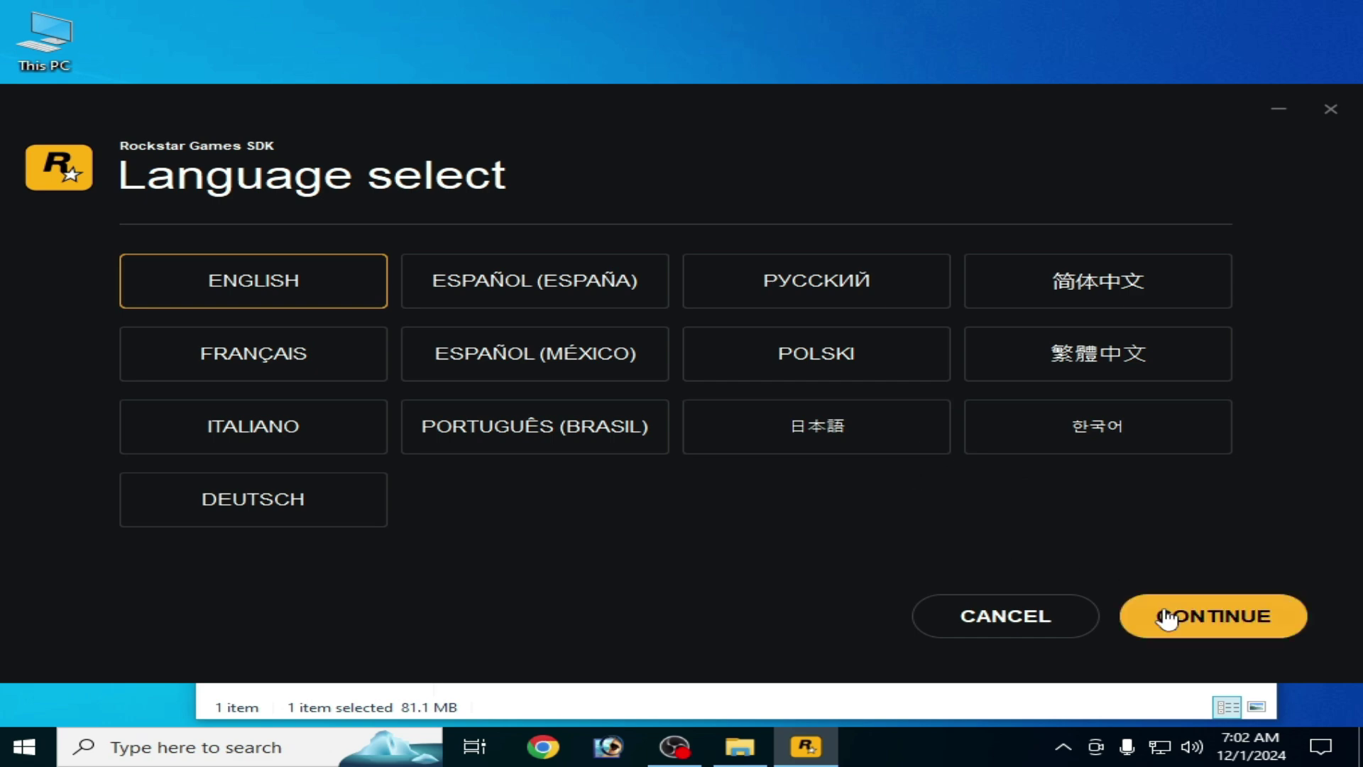
pyautogui.click(1193, 624)
pyautogui.click(1168, 624)
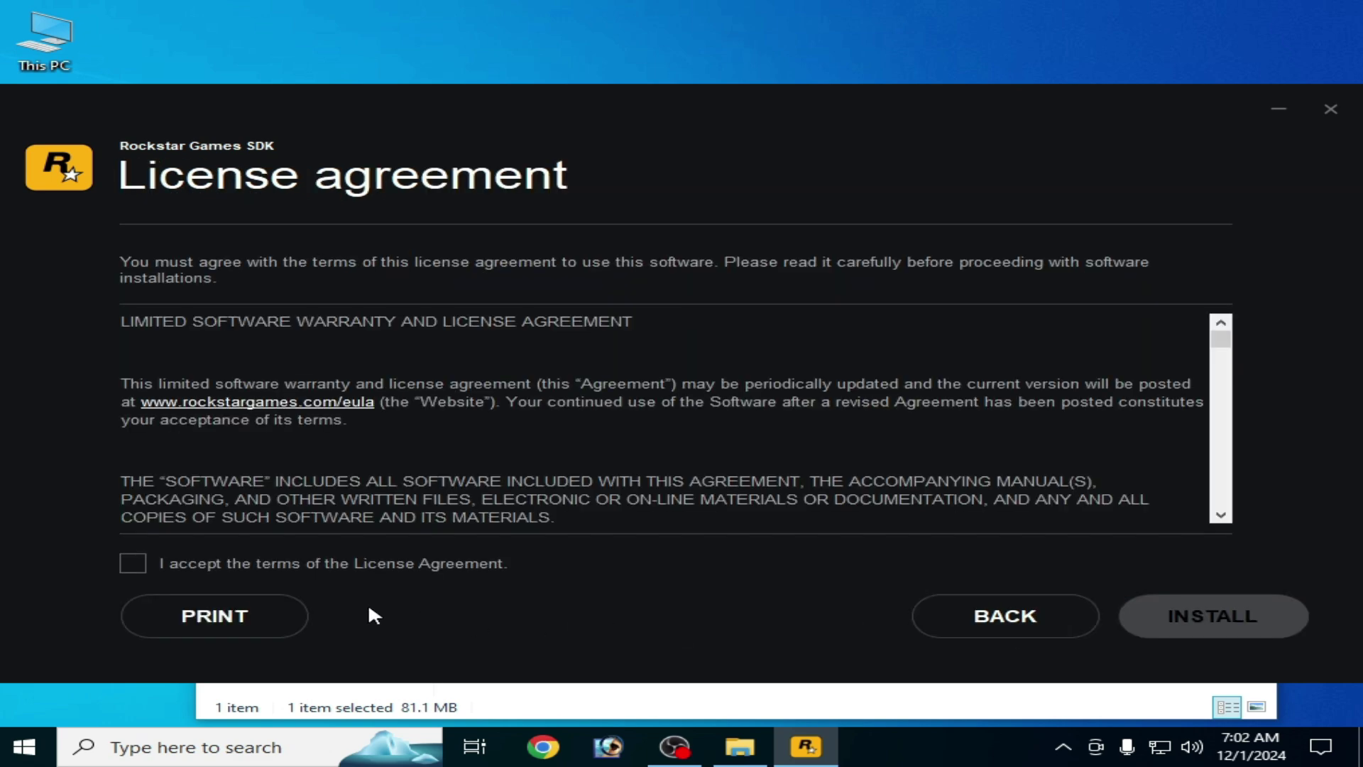
pyautogui.click(142, 563)
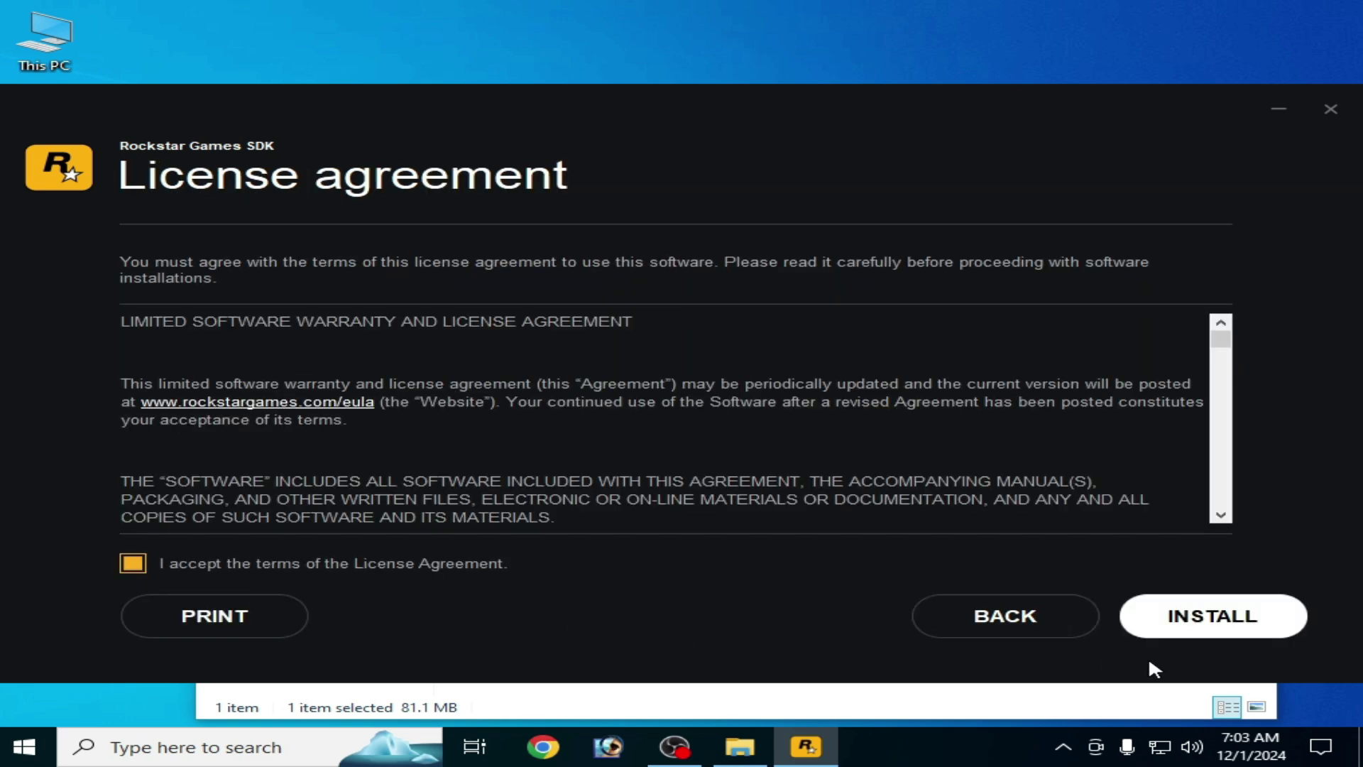
pyautogui.click(1212, 628)
pyautogui.click(1171, 621)
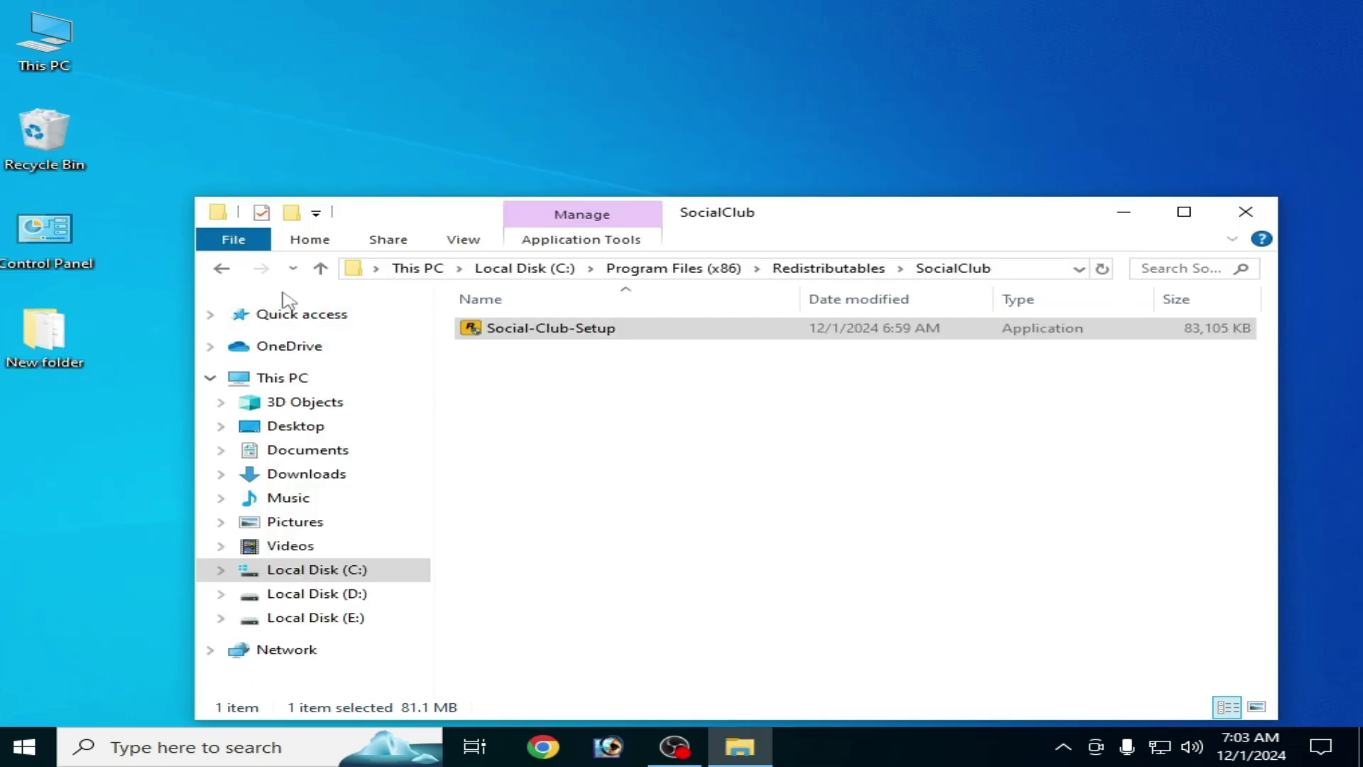
# Go back to Program Files (x86) and delete the Redistributables, Rockstar Games and ThirdParty folders
pyautogui.click(222, 269)
pyautogui.click(221, 269)
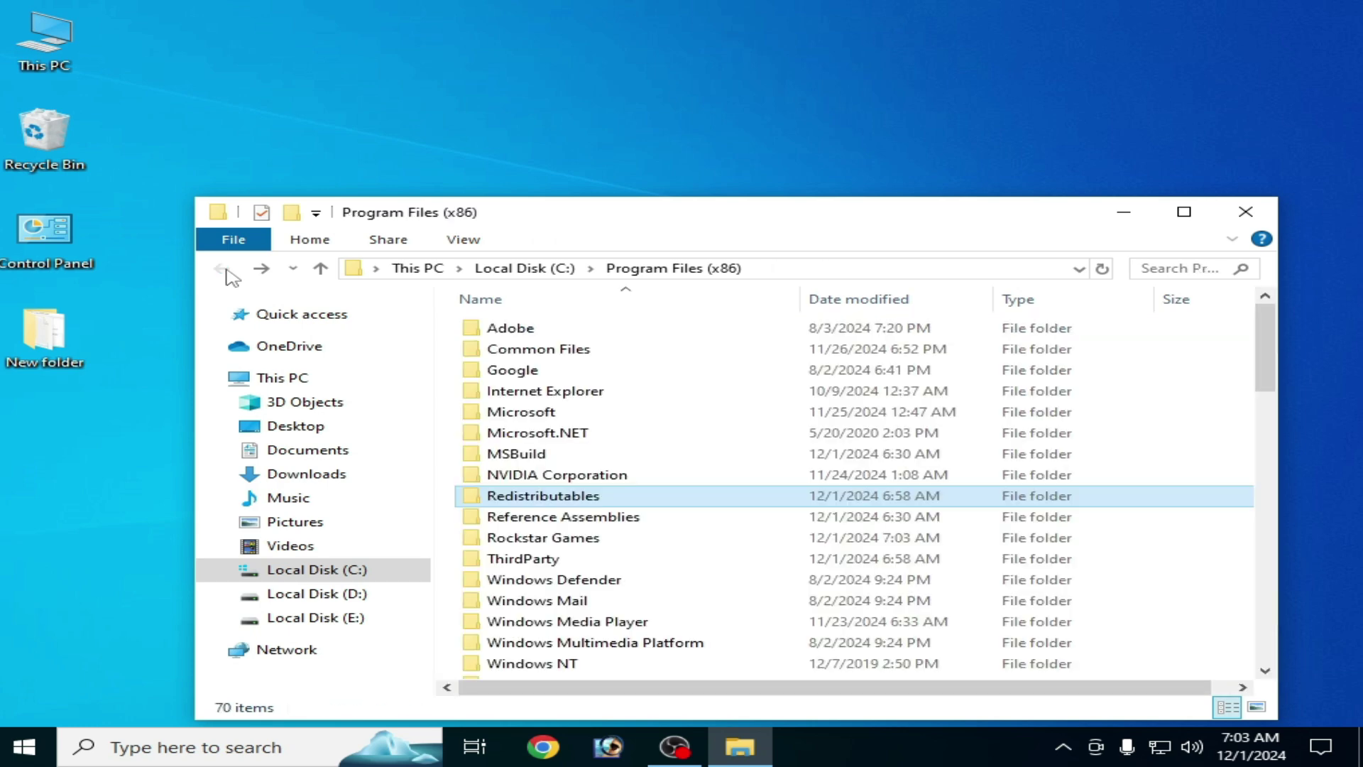
pyautogui.rightClick(529, 497)
pyautogui.click(581, 427)
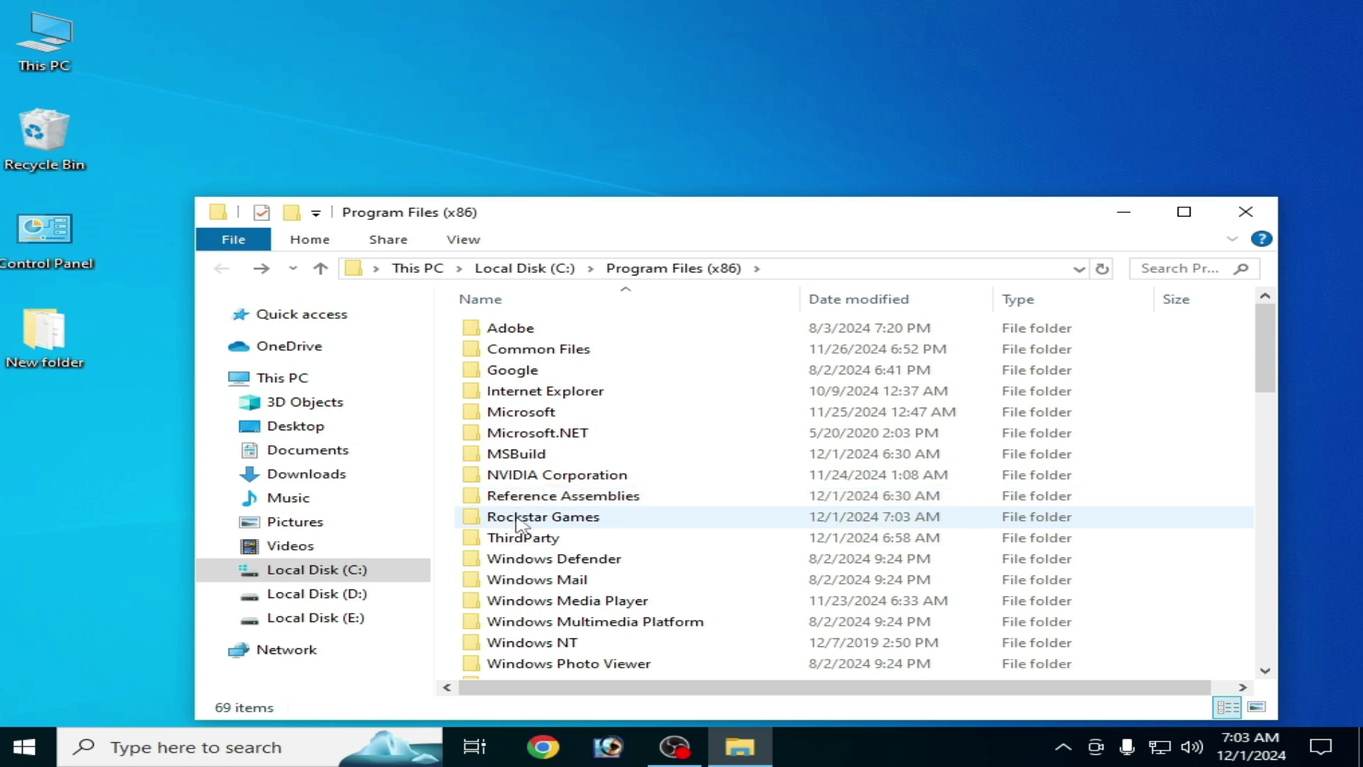
pyautogui.rightClick(524, 517)
pyautogui.click(569, 450)
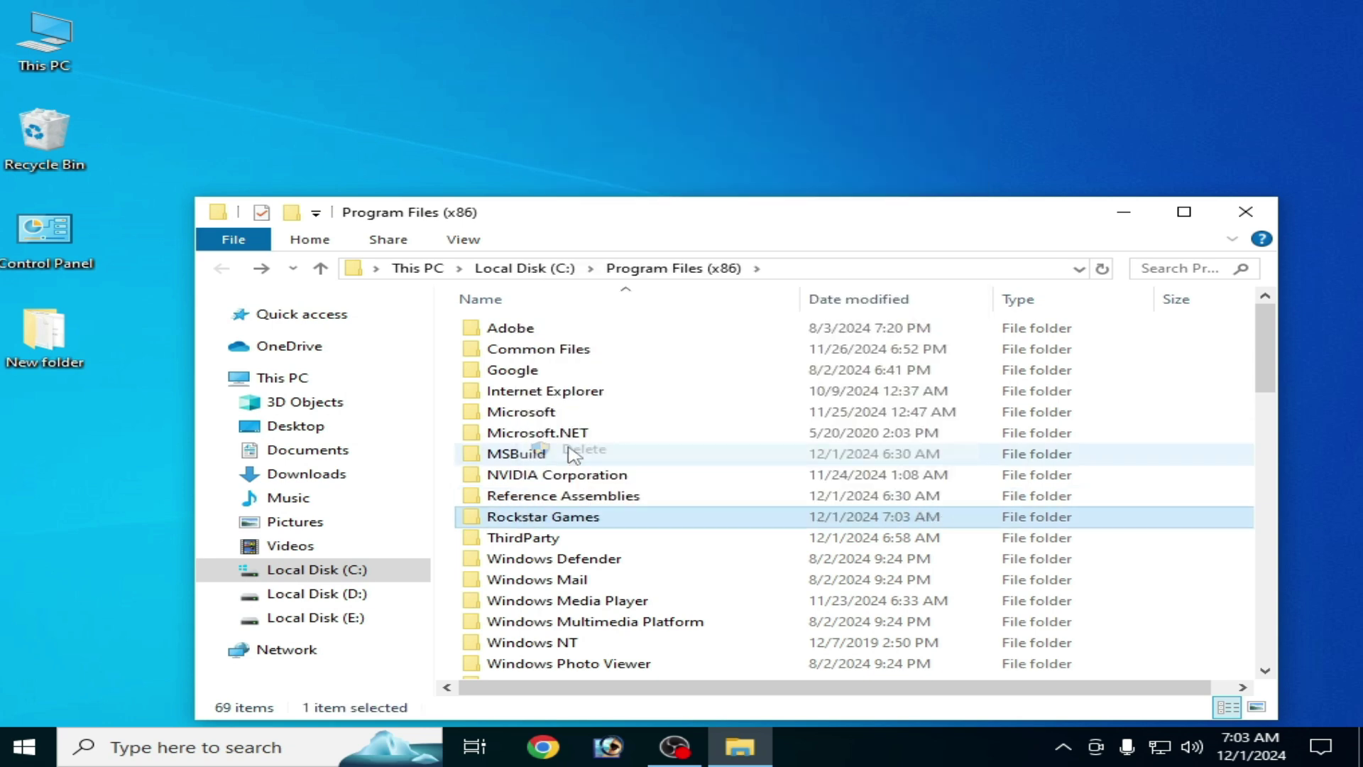
pyautogui.rightClick(526, 522)
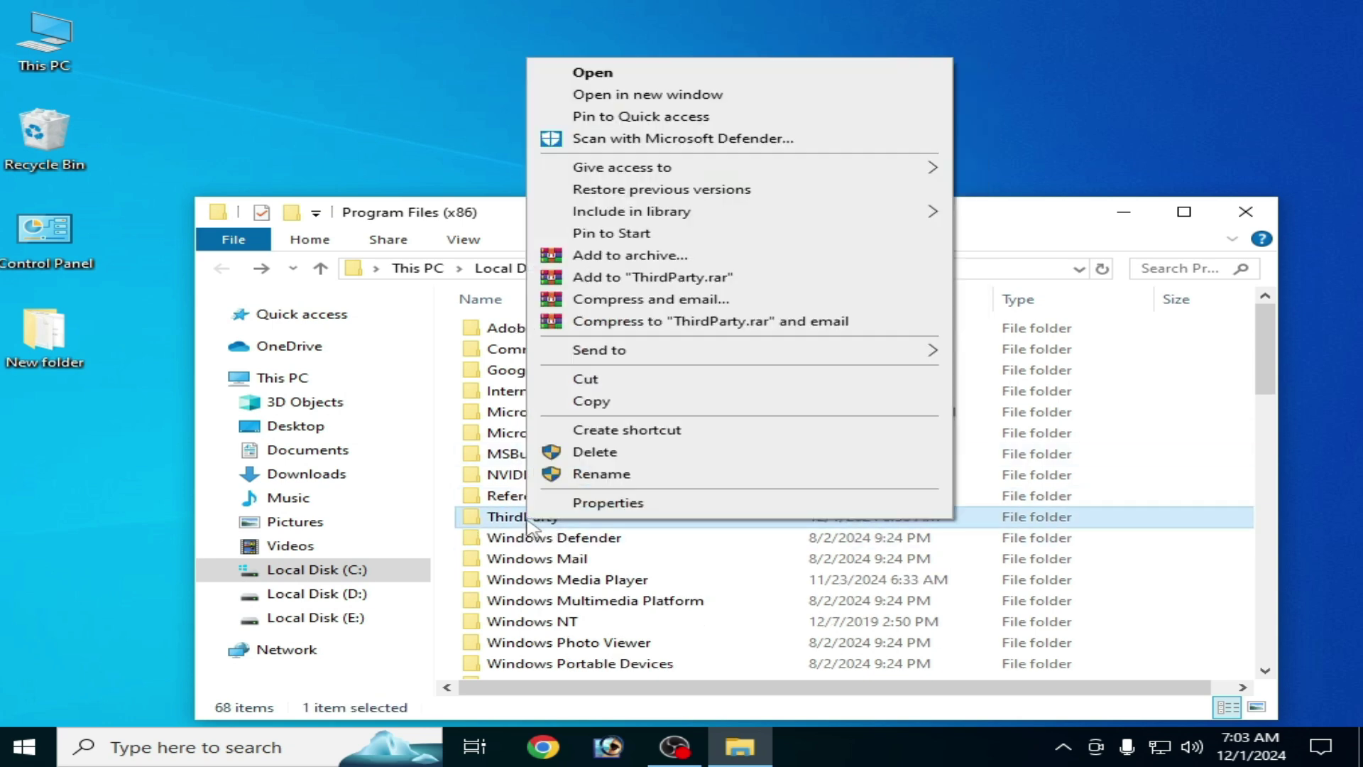
pyautogui.click(574, 450)
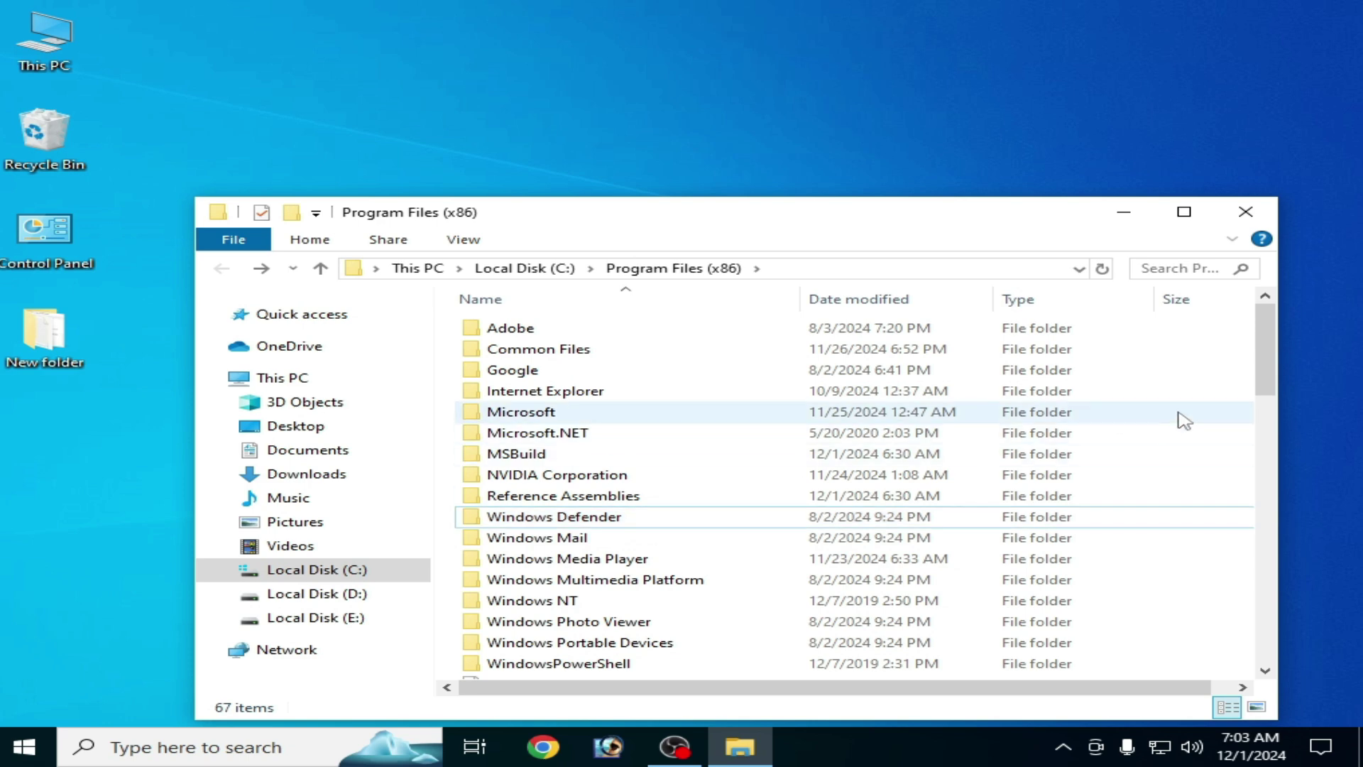
# Select the 50 leftover launcher files, from the first DLL to uninstall, and delete them with administrator permission
pyautogui.moveTo(1267, 359); pyautogui.dragTo(1276, 444)
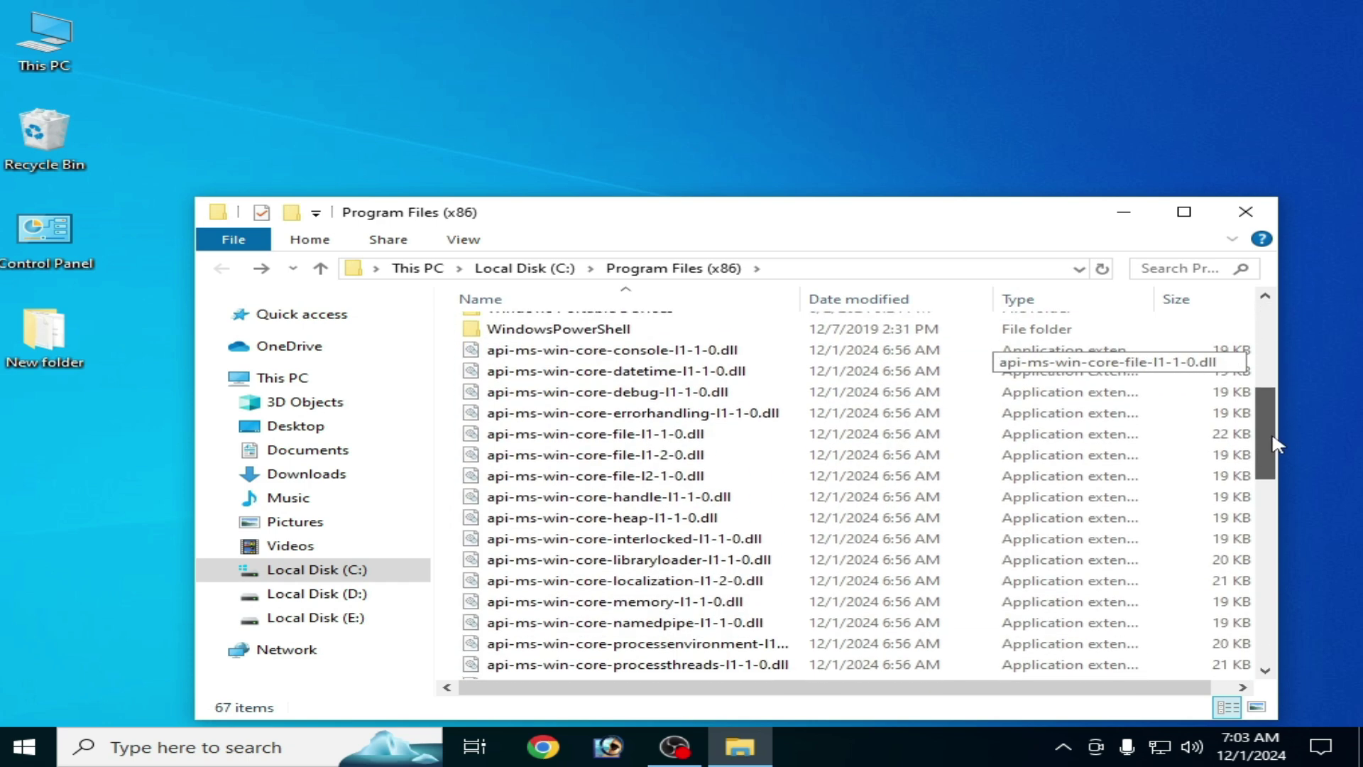
pyautogui.moveTo(455, 341); pyautogui.dragTo(608, 687)
pyautogui.rightClick(604, 673)
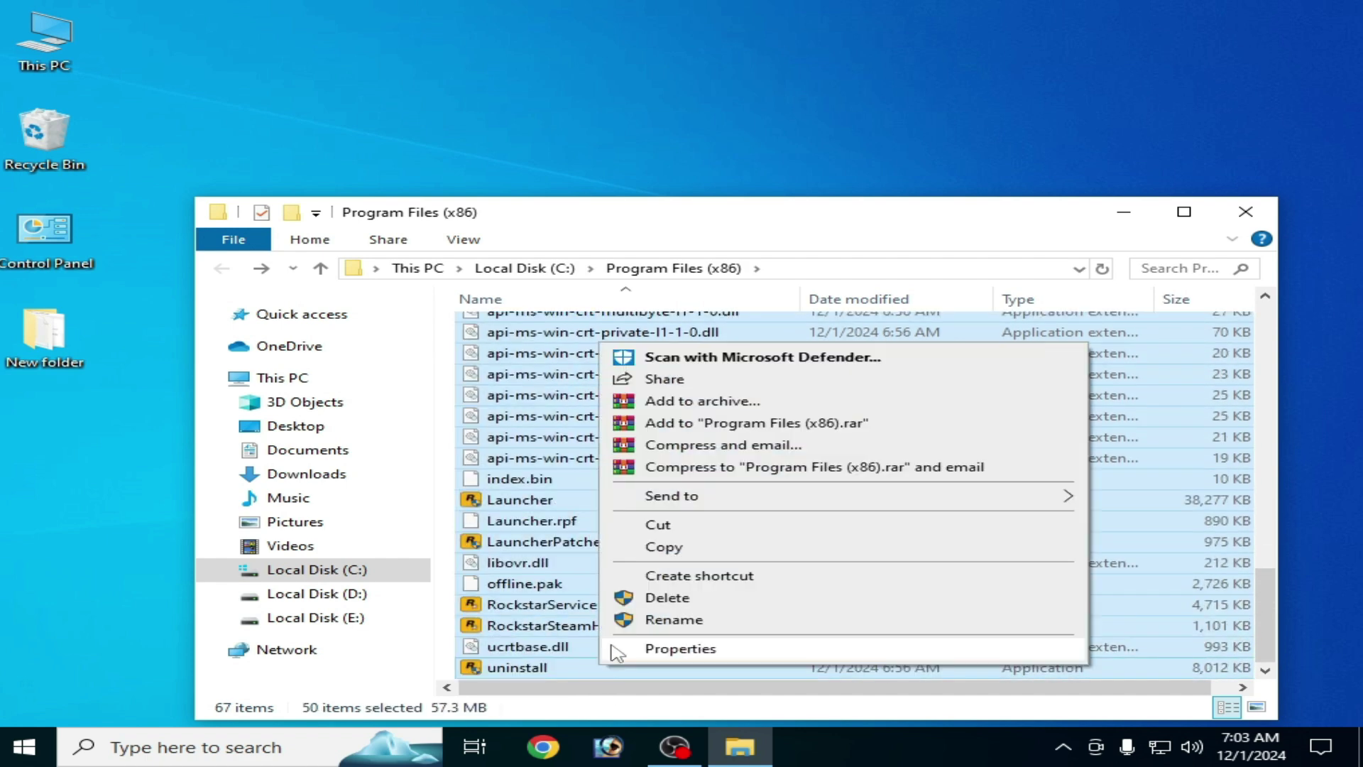
pyautogui.click(643, 597)
pyautogui.click(861, 313)
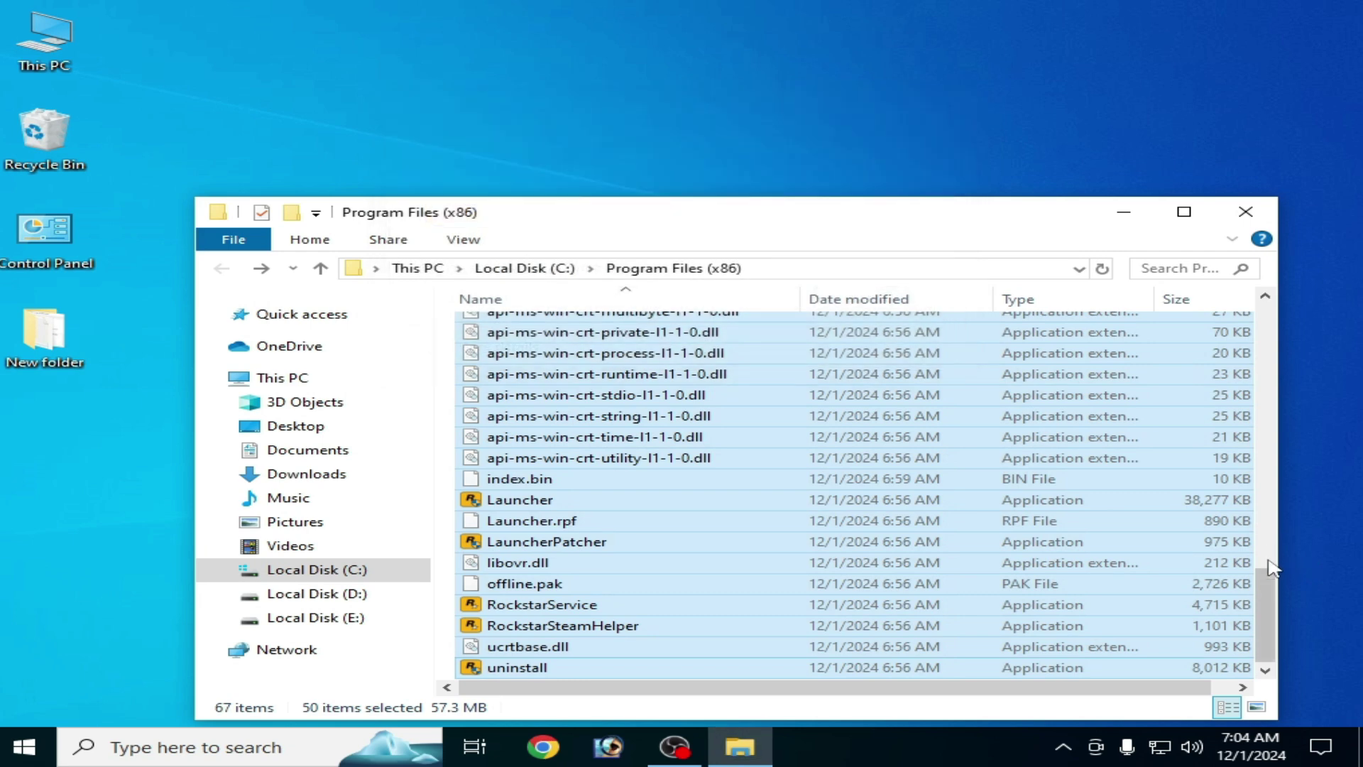
pyautogui.moveTo(1275, 595); pyautogui.dragTo(1271, 423)
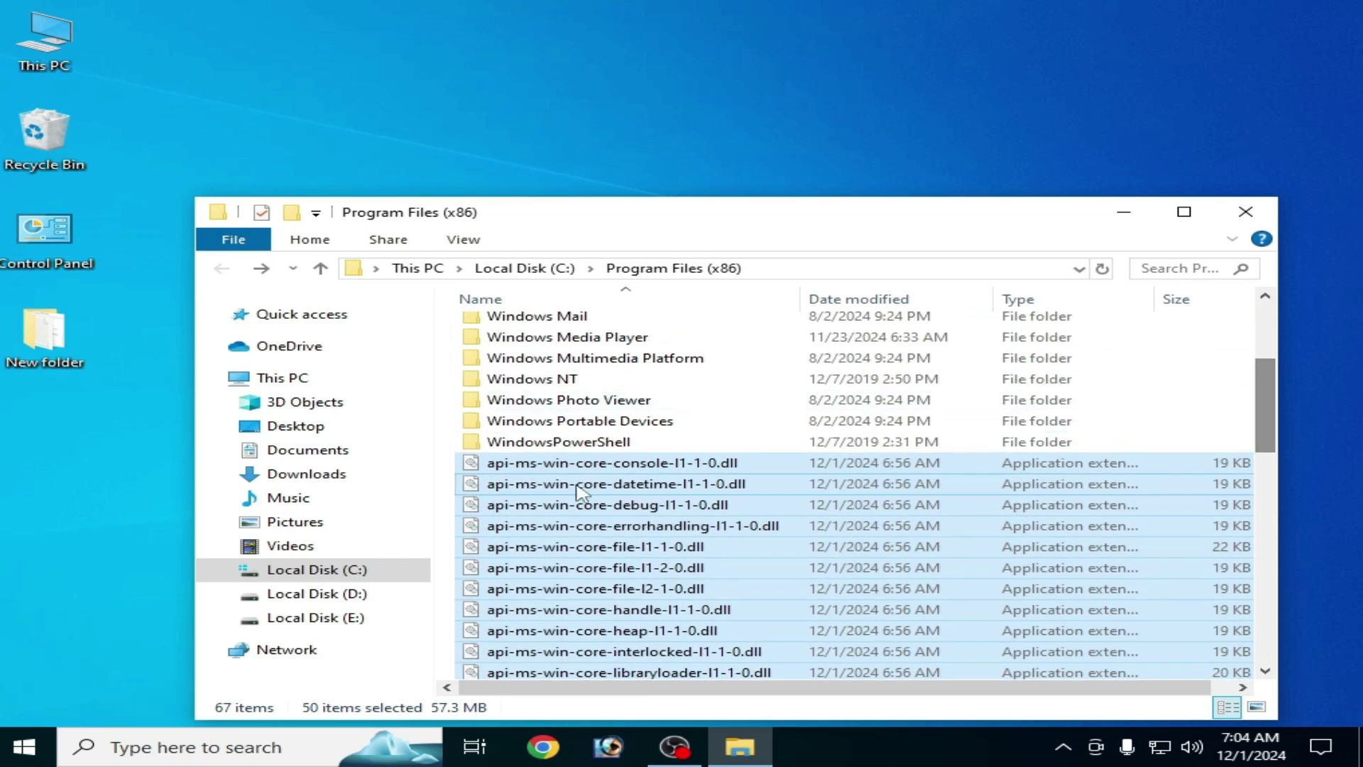
pyautogui.click(462, 488)
pyautogui.moveTo(445, 458); pyautogui.dragTo(581, 675)
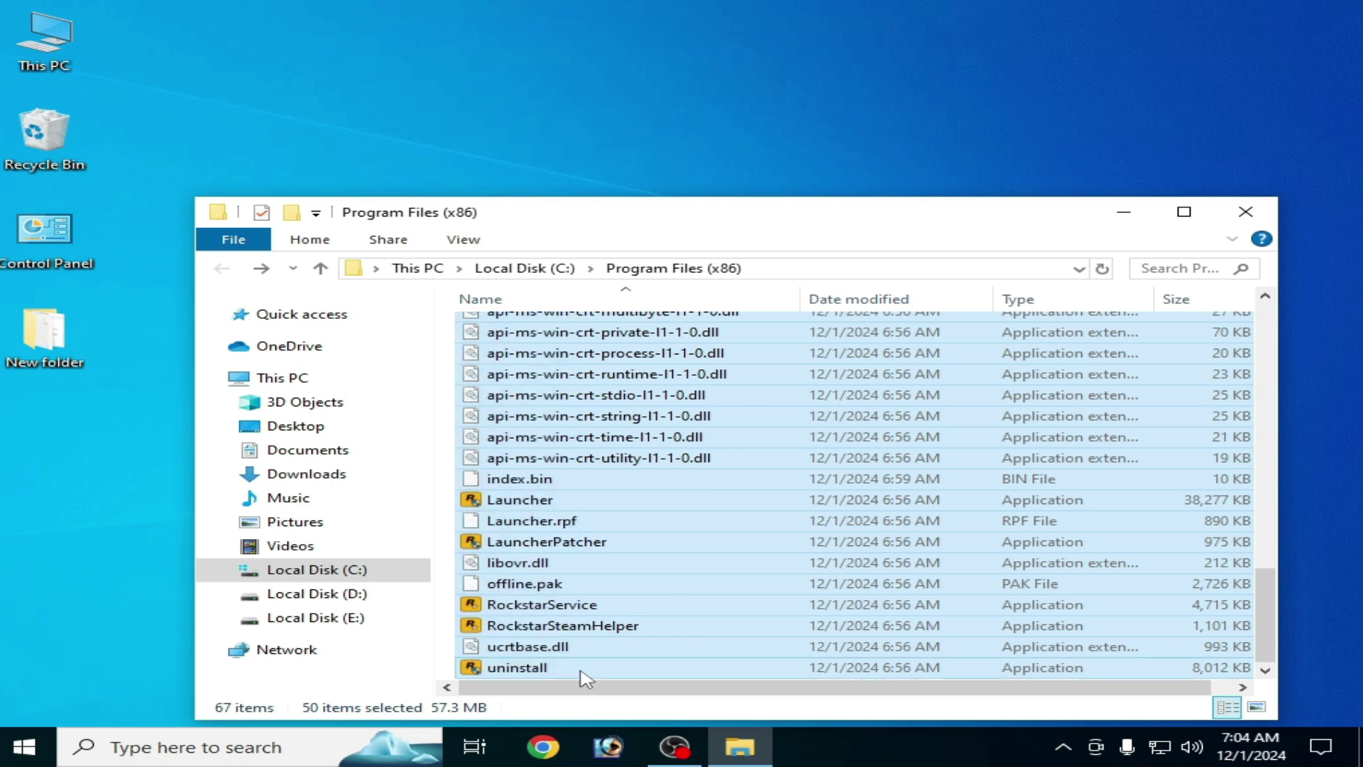
pyautogui.rightClick(581, 673)
pyautogui.click(644, 605)
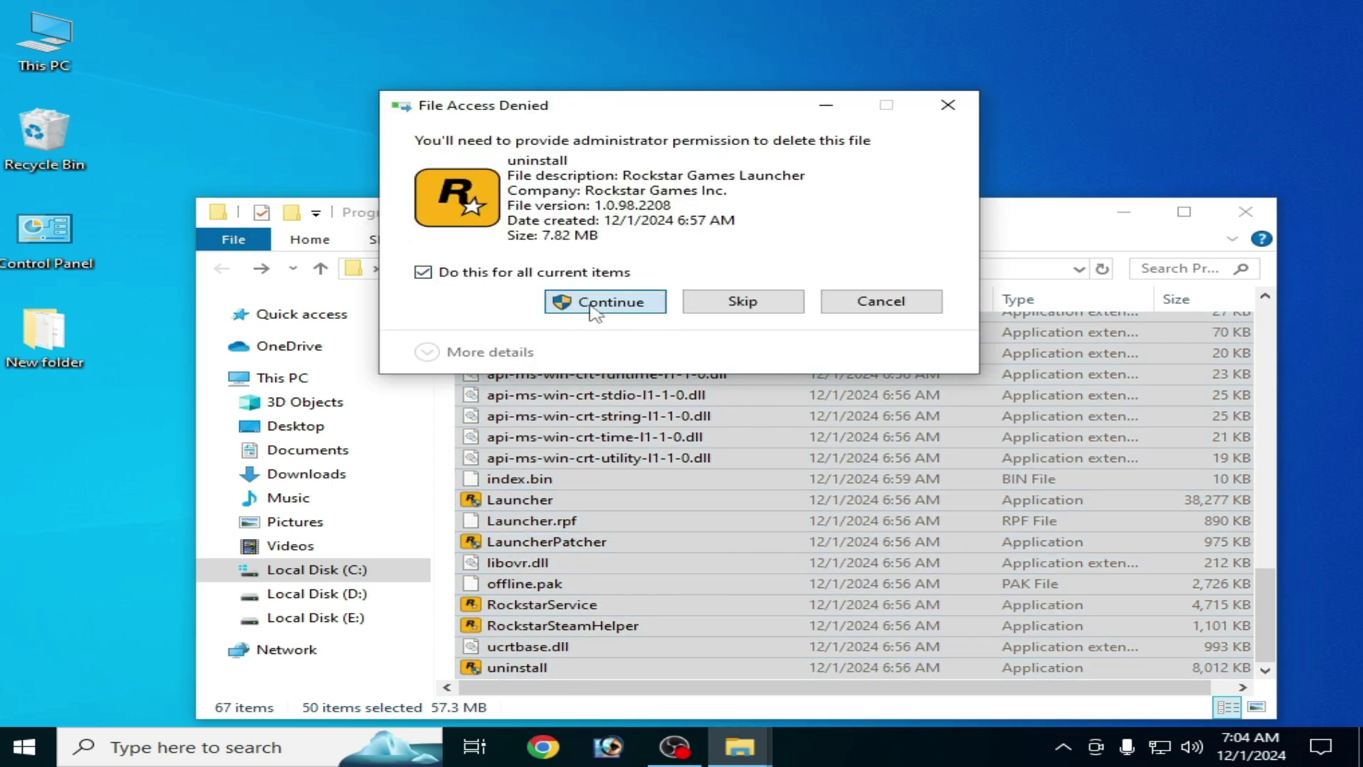
pyautogui.click(595, 303)
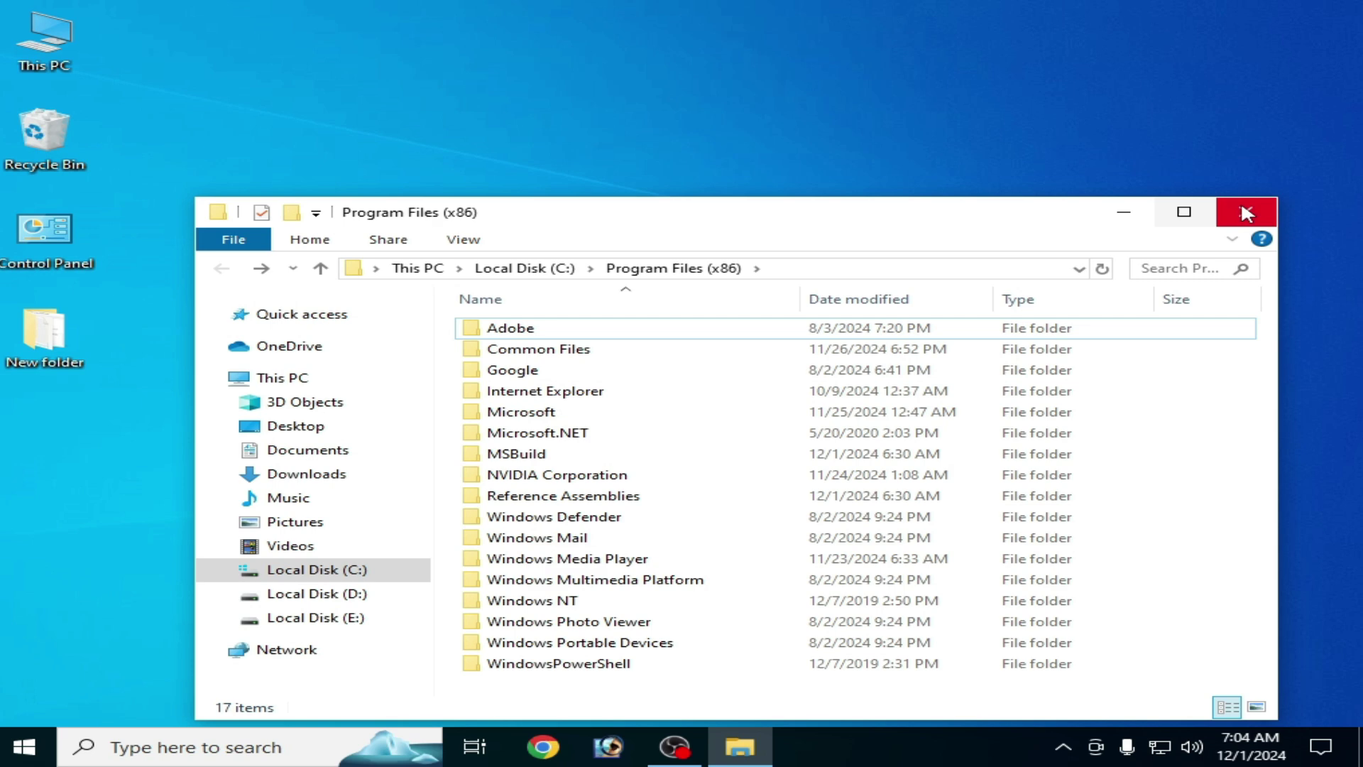
# Close Program Files (x86) and delete the Rockstar Games Launcher desktop shortcut
pyautogui.click(1246, 211)
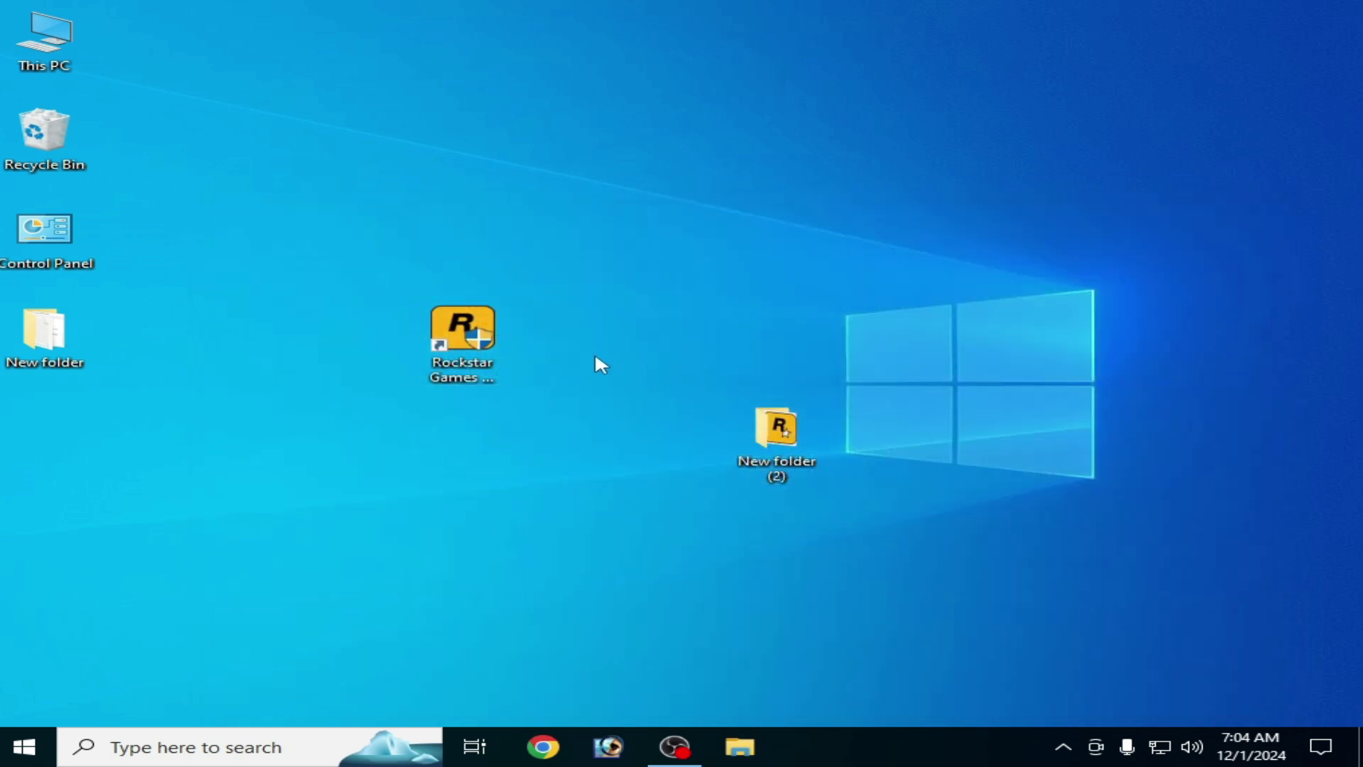
pyautogui.rightClick(429, 342)
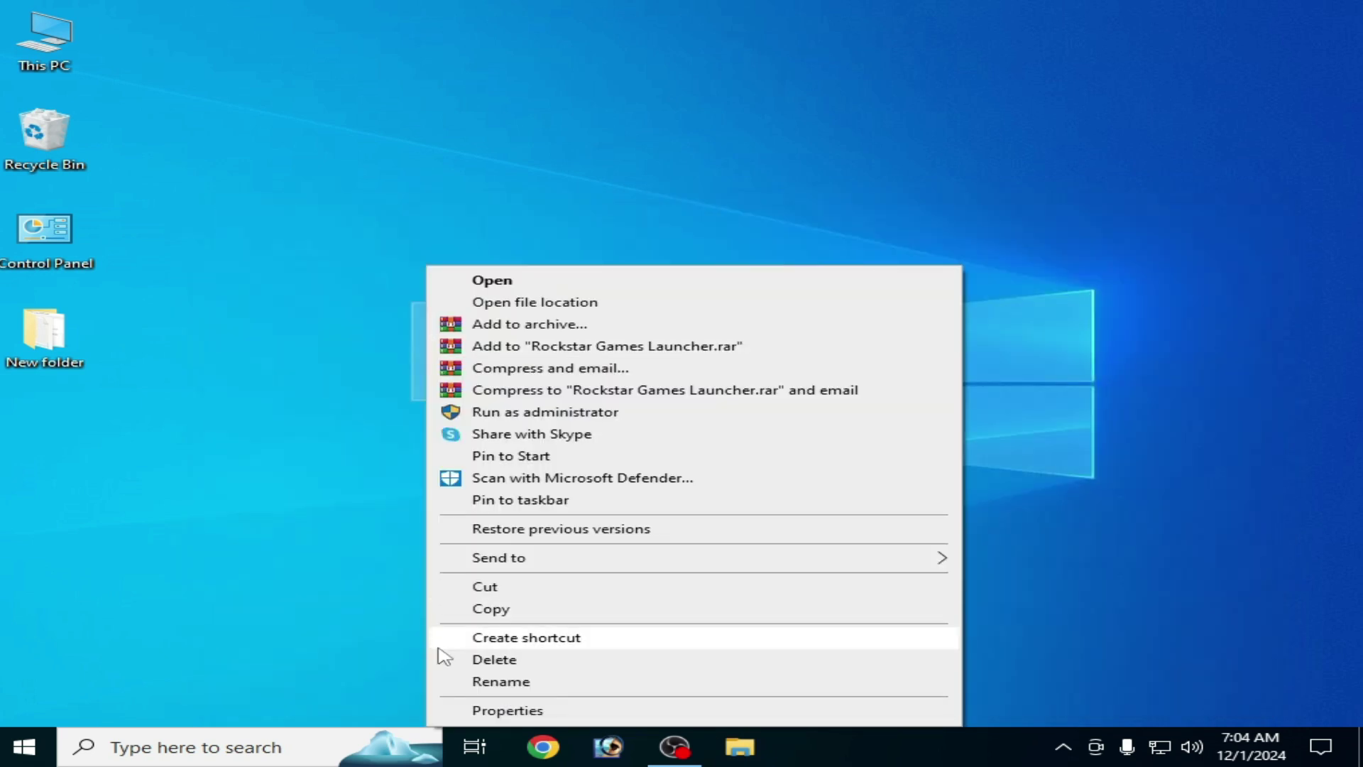
pyautogui.click(475, 659)
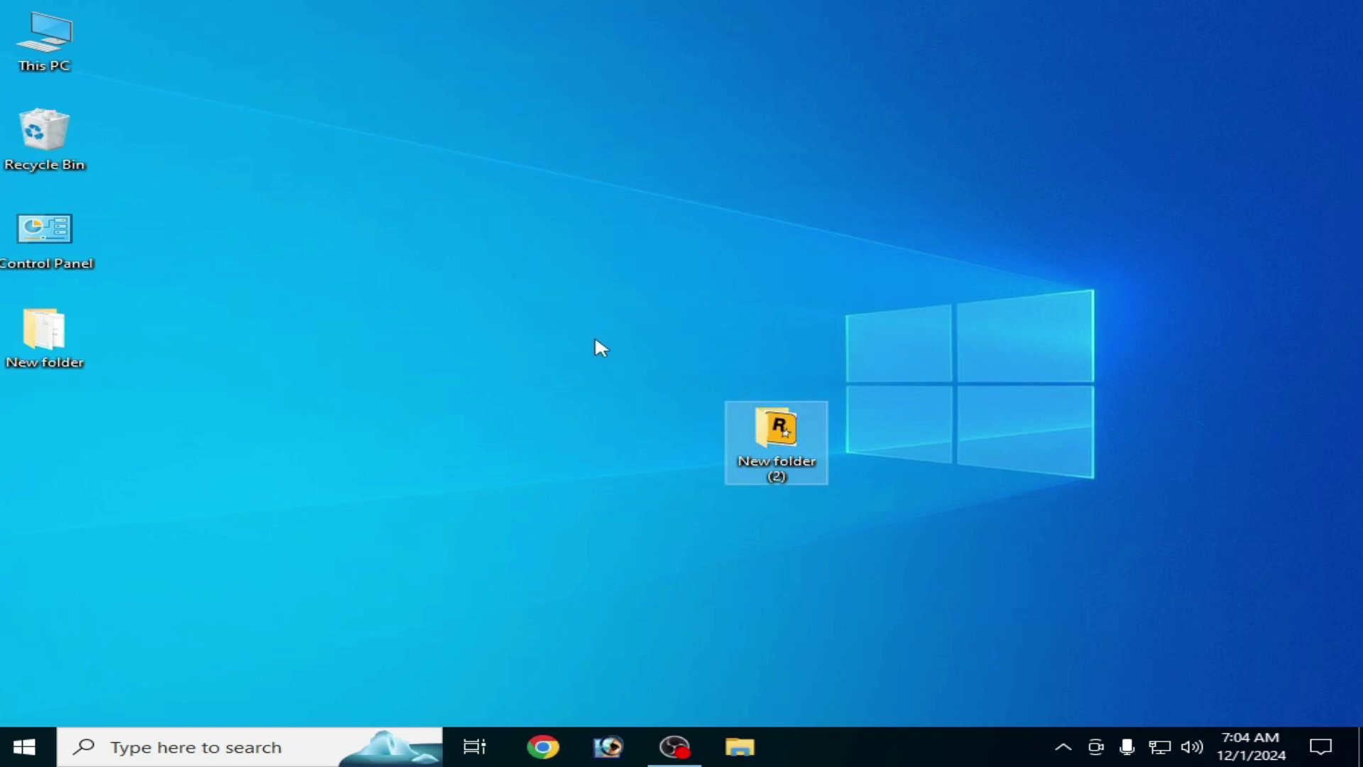
# Run the Rockstar-Games-Launcher installer from New folder (2), keeping the default language
pyautogui.doubleClick(779, 455)
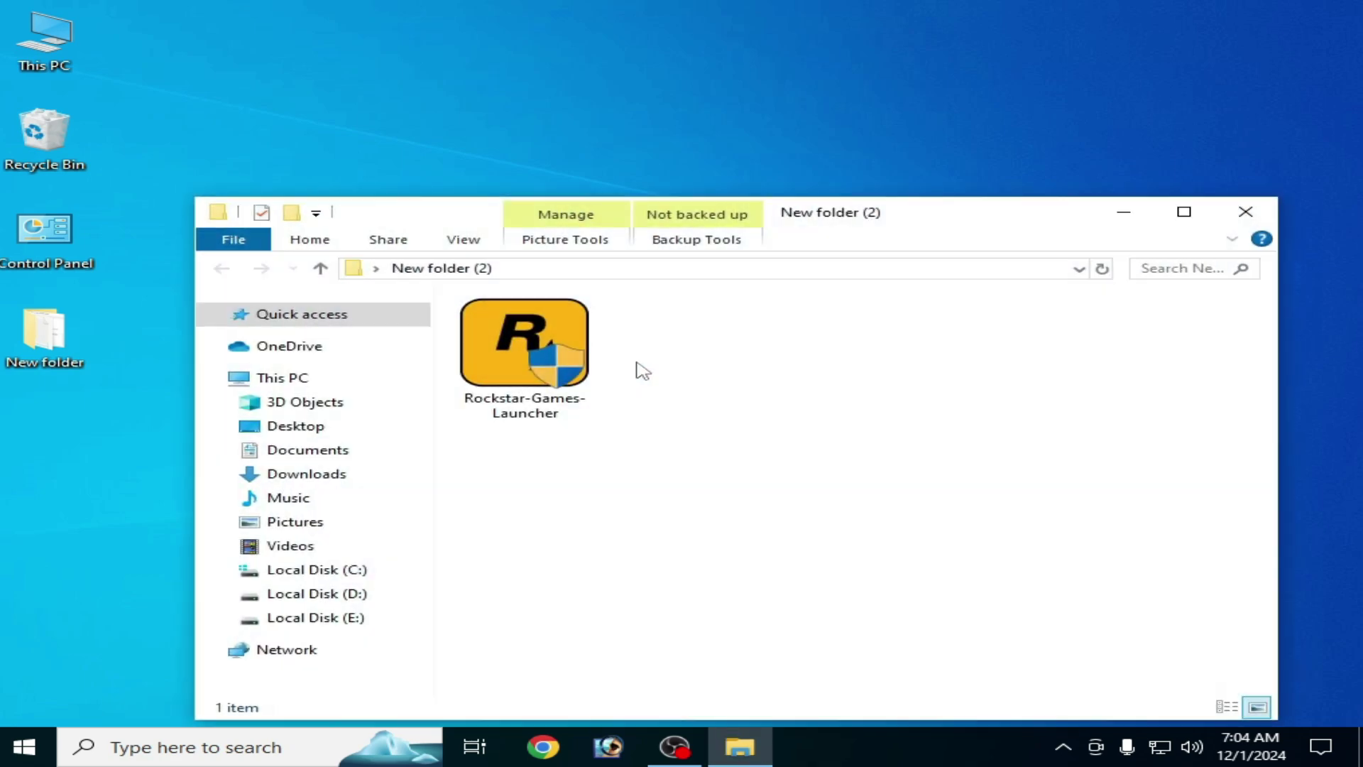
pyautogui.rightClick(565, 355)
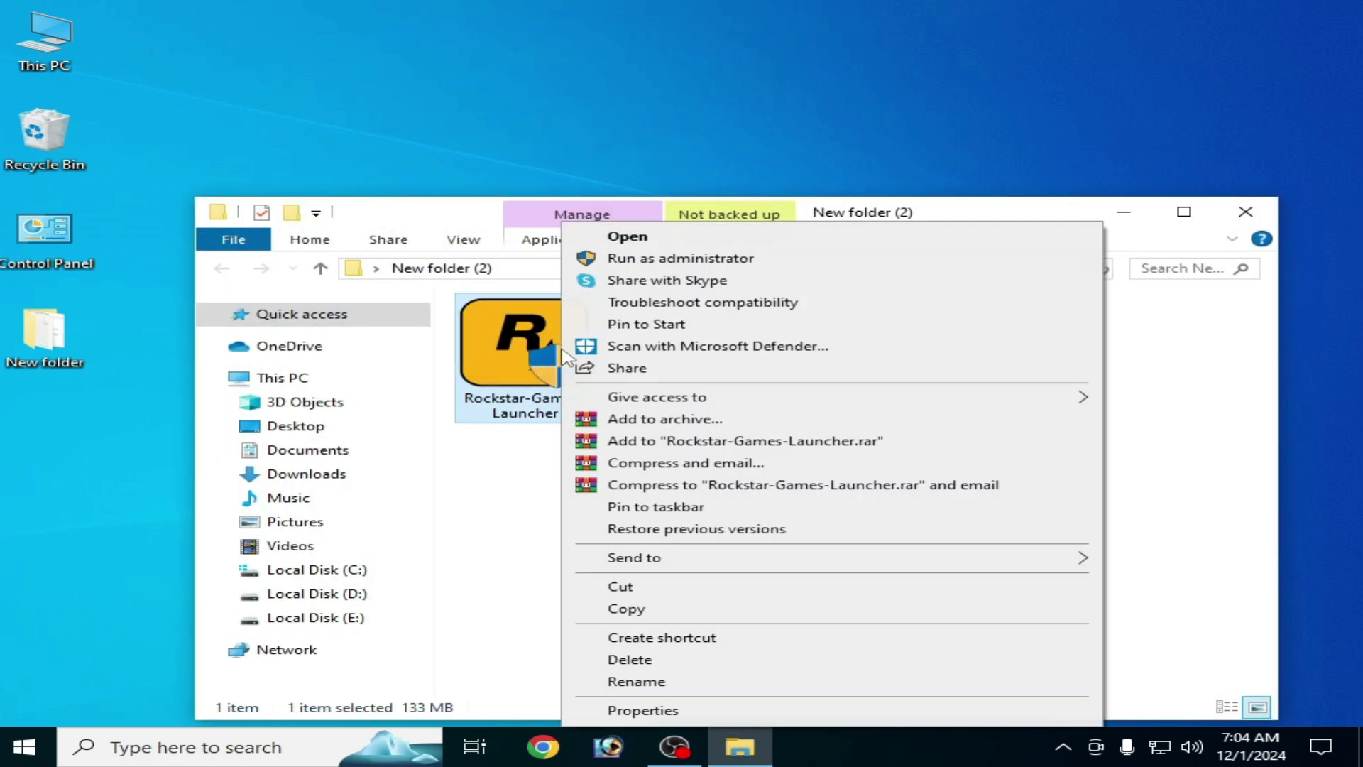
pyautogui.click(614, 240)
pyautogui.click(1244, 628)
# Pass the welcome page, accept Rockstar's Terms of Service, and reach the C:\Program Files\Rockstar Games\Launcher location page
pyautogui.click(1214, 623)
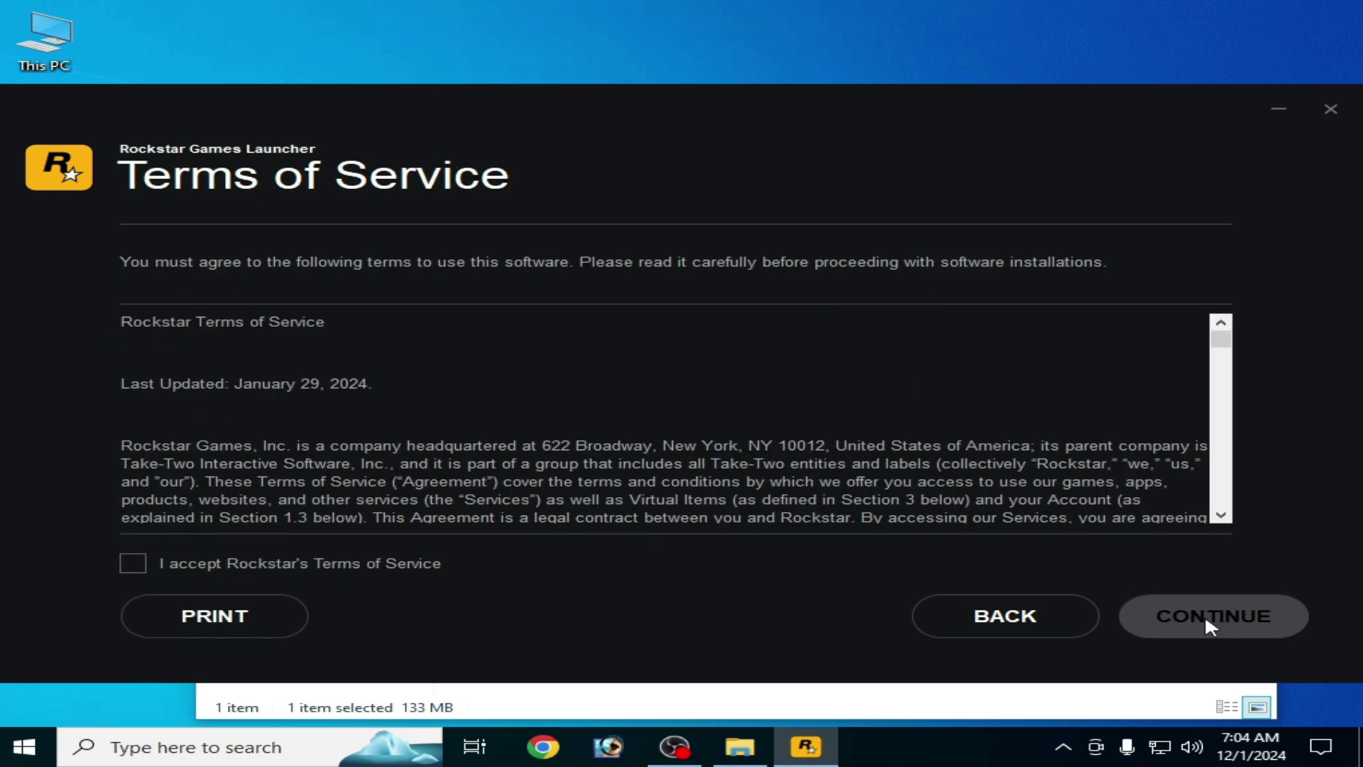
pyautogui.click(133, 564)
pyautogui.click(1200, 621)
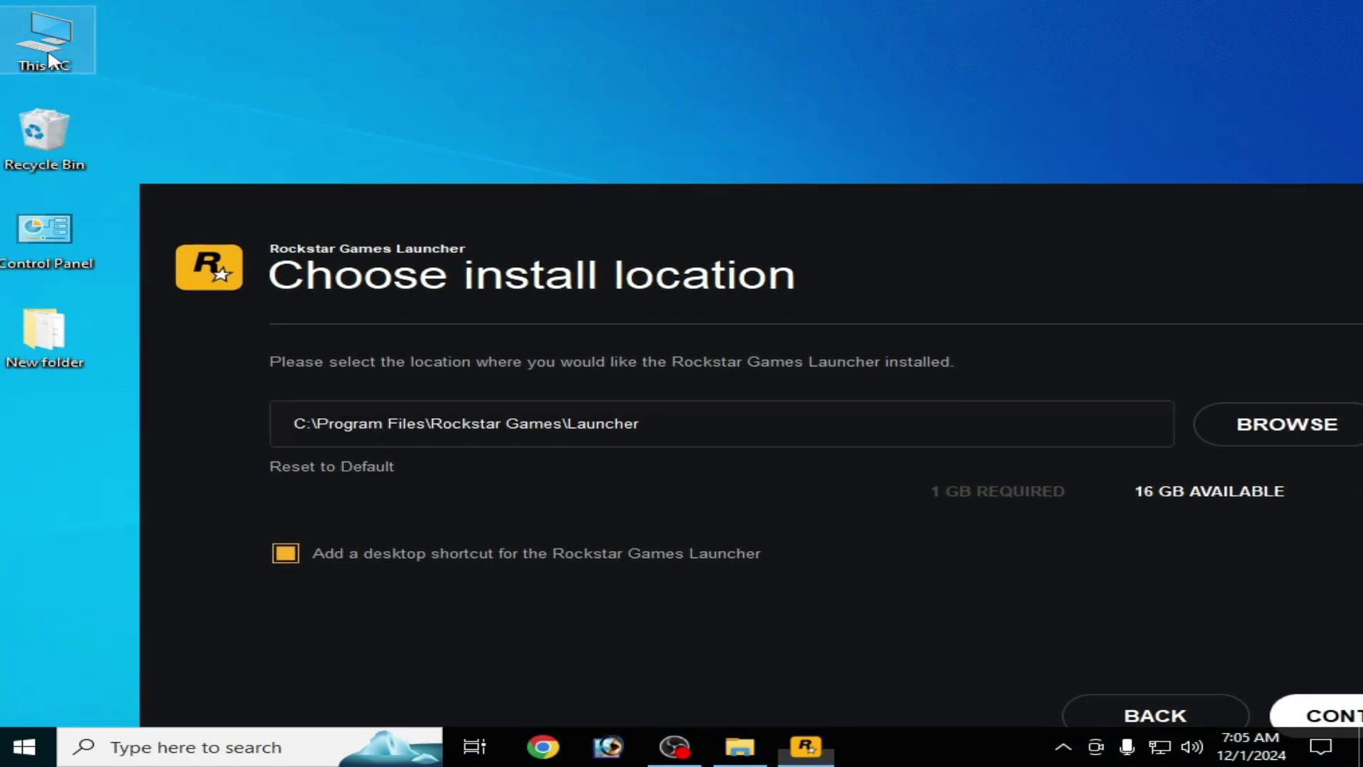
# Browse This PC > Local Disk (C:) > Program Files and delete the Rockstar Games folder
pyautogui.doubleClick(50, 60)
pyautogui.doubleClick(639, 392)
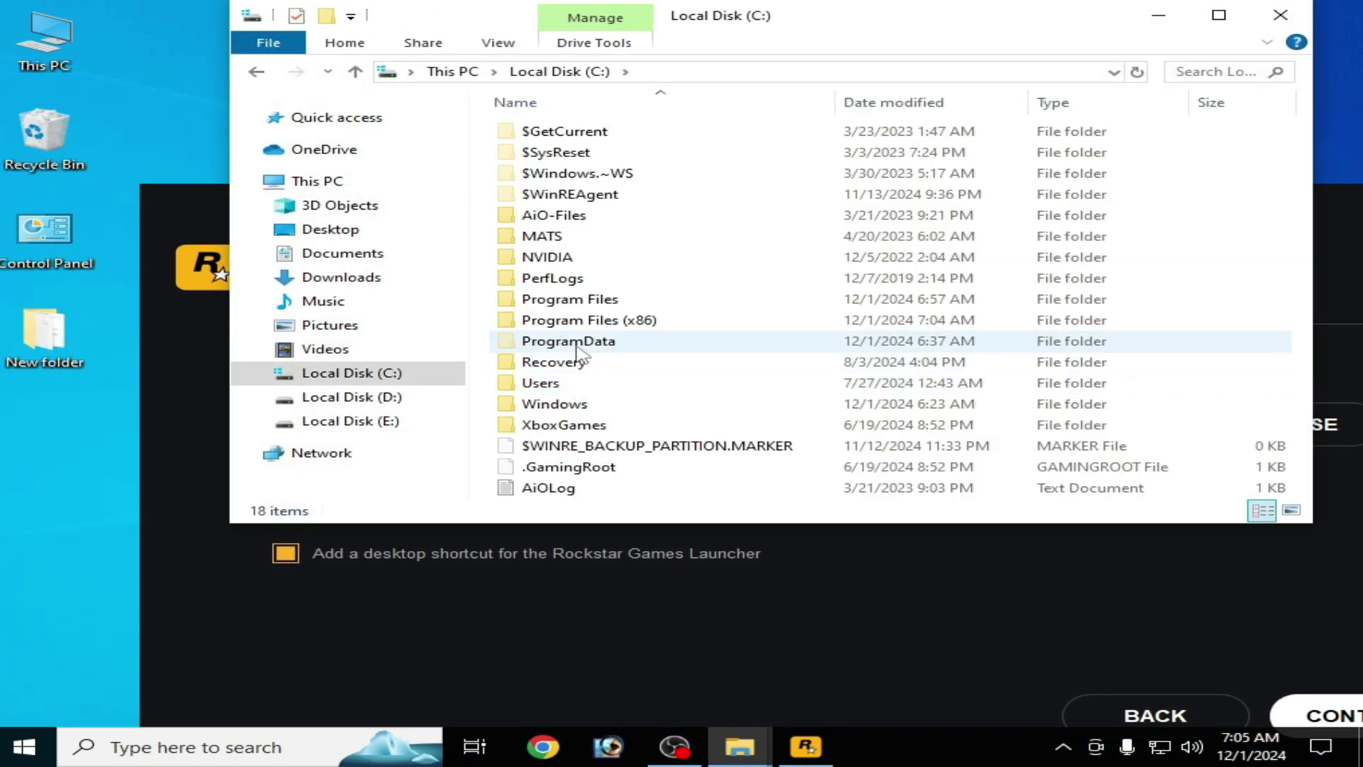
pyautogui.doubleClick(575, 299)
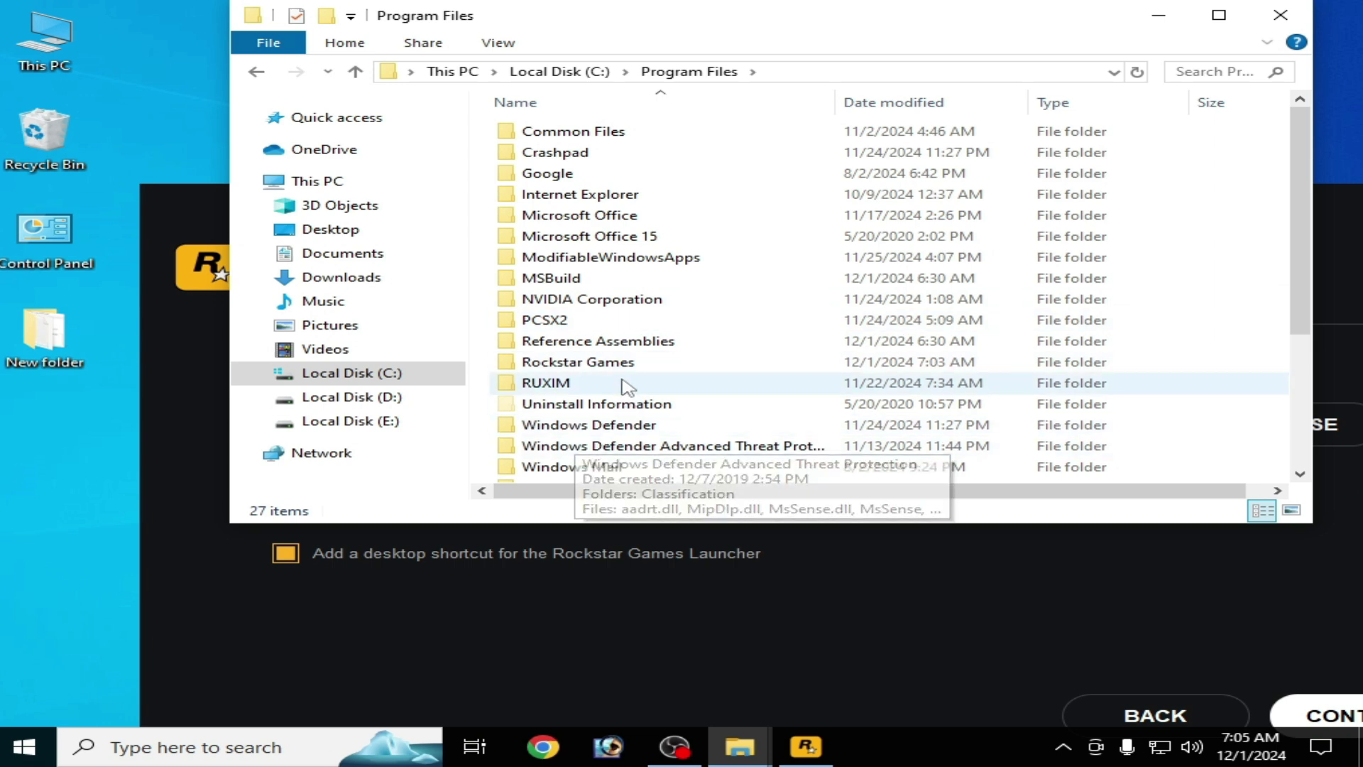
pyautogui.rightClick(572, 366)
pyautogui.click(623, 660)
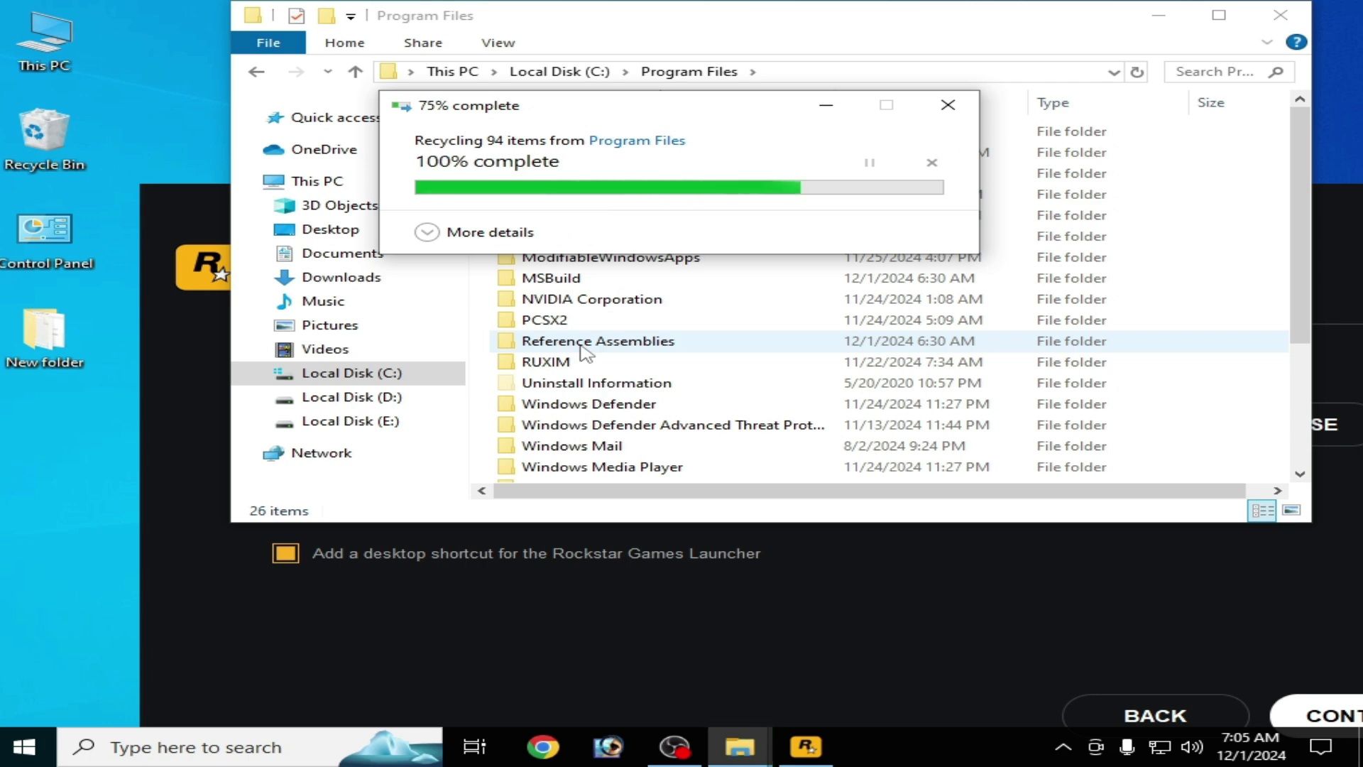
# Install the launcher to the default location, close the installer and its folder, and center the new shortcut
pyautogui.click(1280, 15)
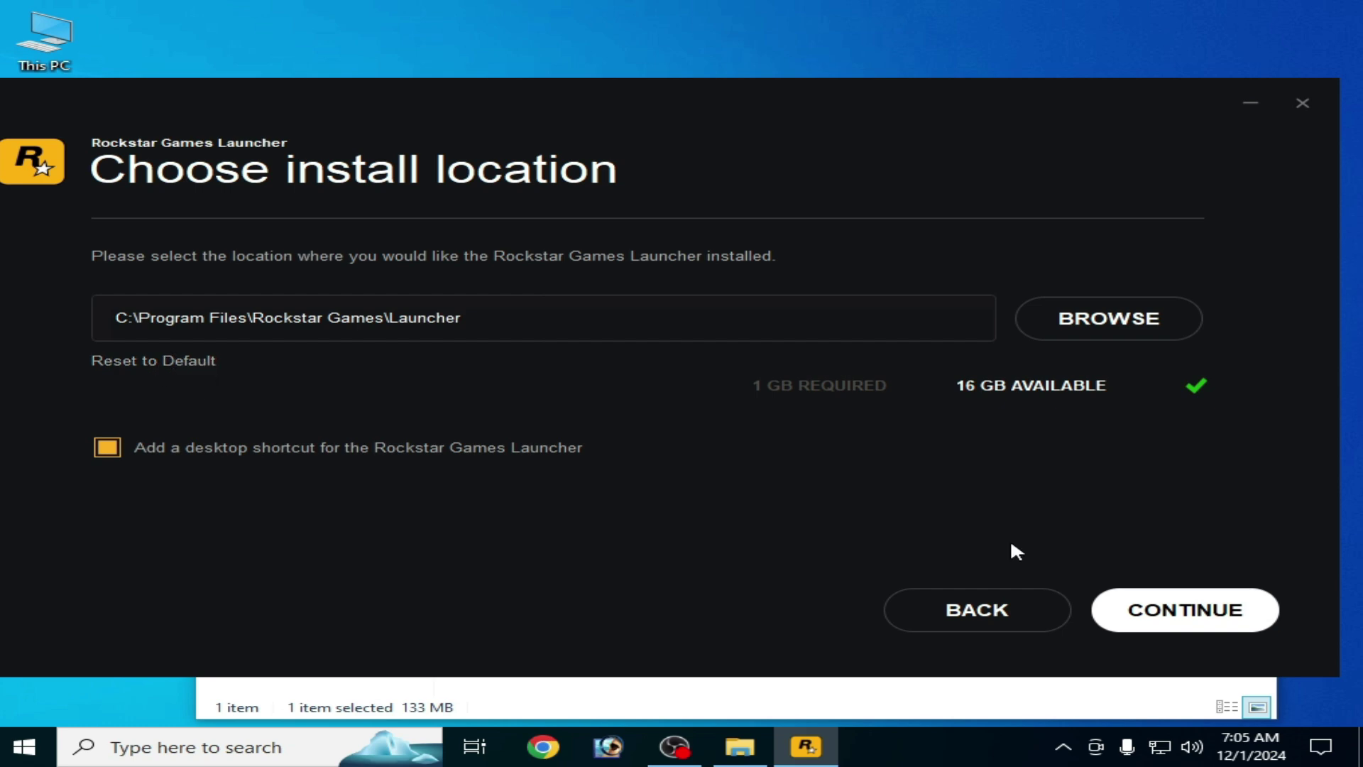
pyautogui.click(1184, 617)
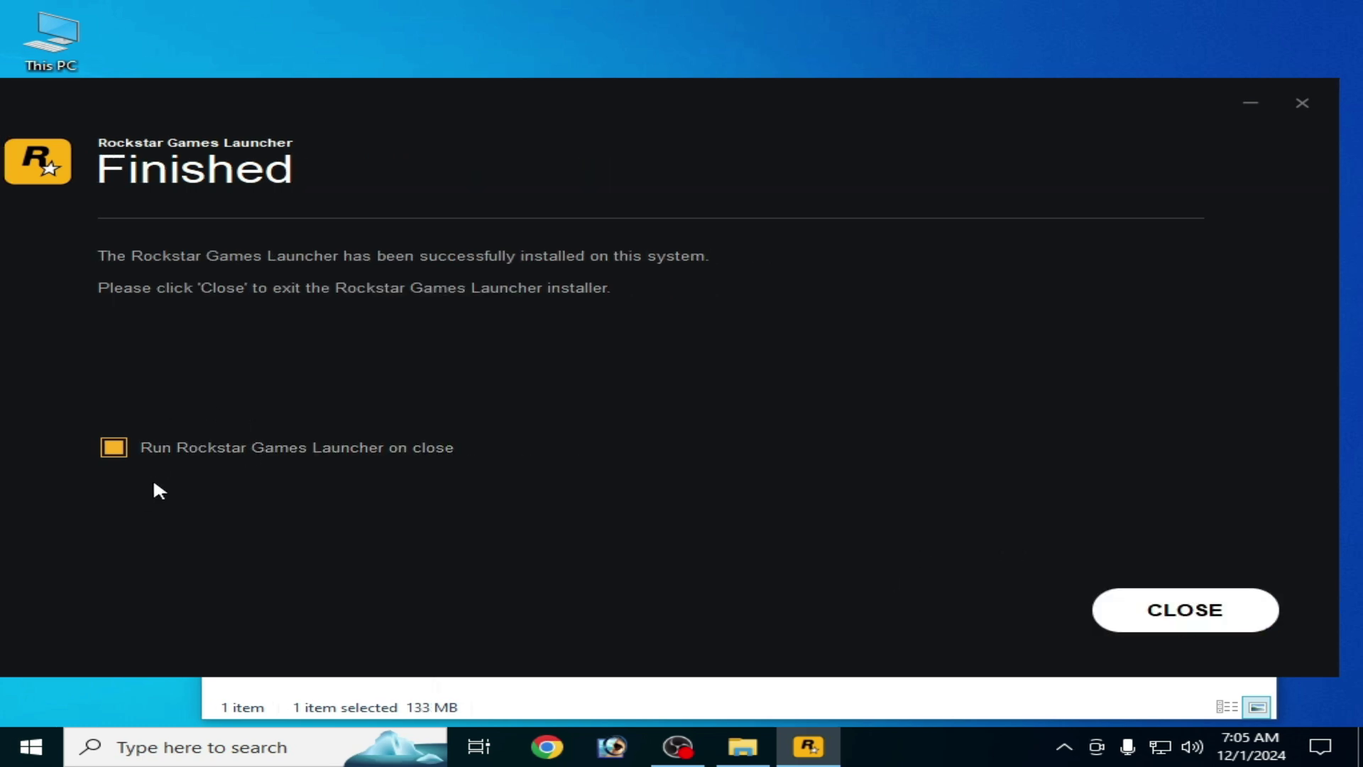
pyautogui.click(1150, 612)
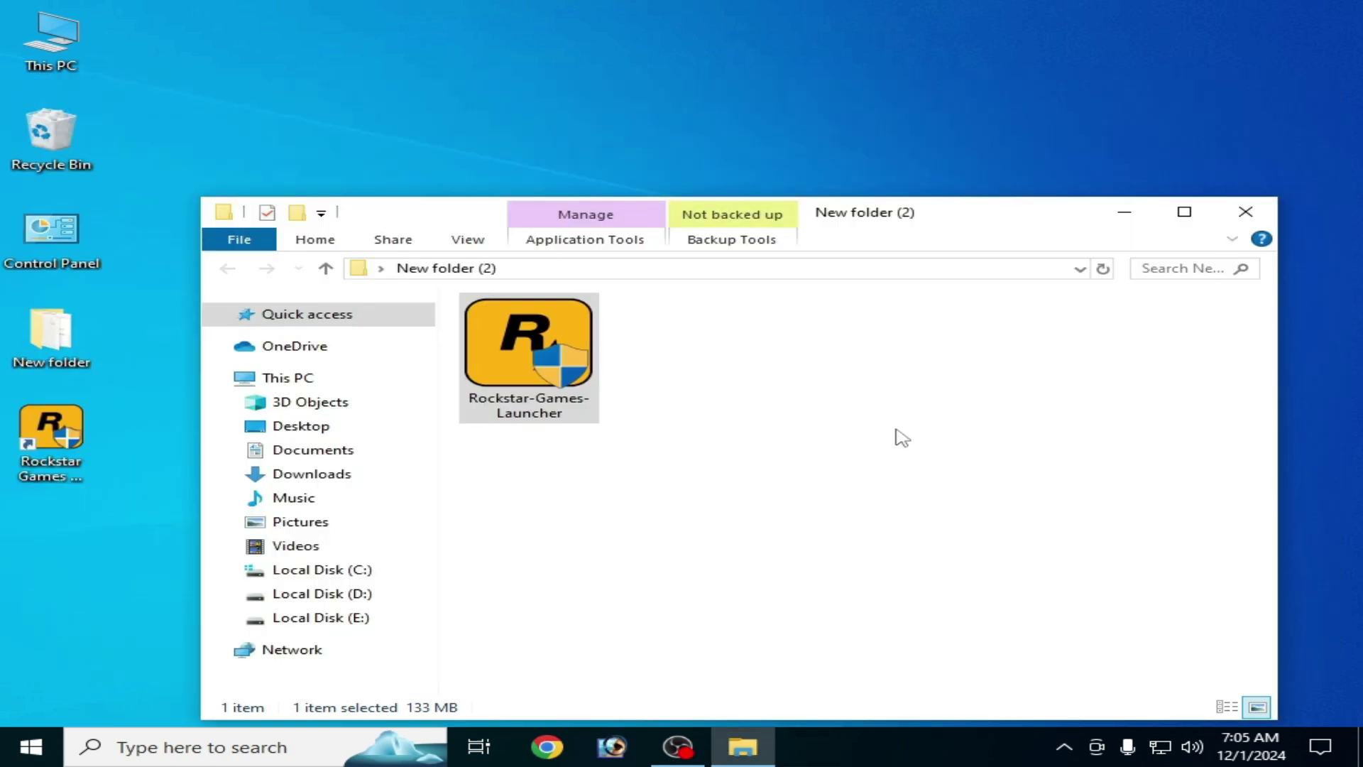
pyautogui.click(1248, 213)
pyautogui.moveTo(61, 476); pyautogui.dragTo(469, 415)
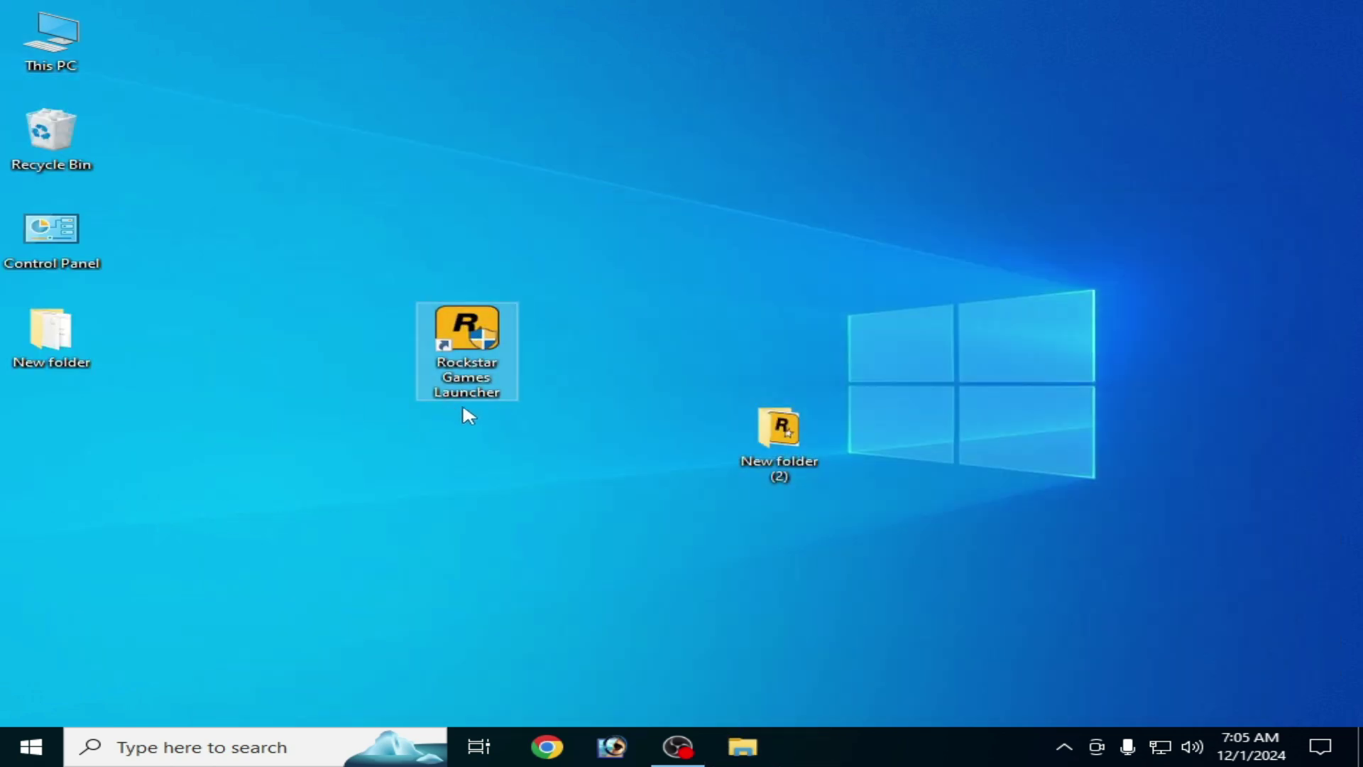
# Open the shortcut's file location, then browse This PC to C:\Program Files\Rockstar Games\Launcher
pyautogui.rightClick(464, 358)
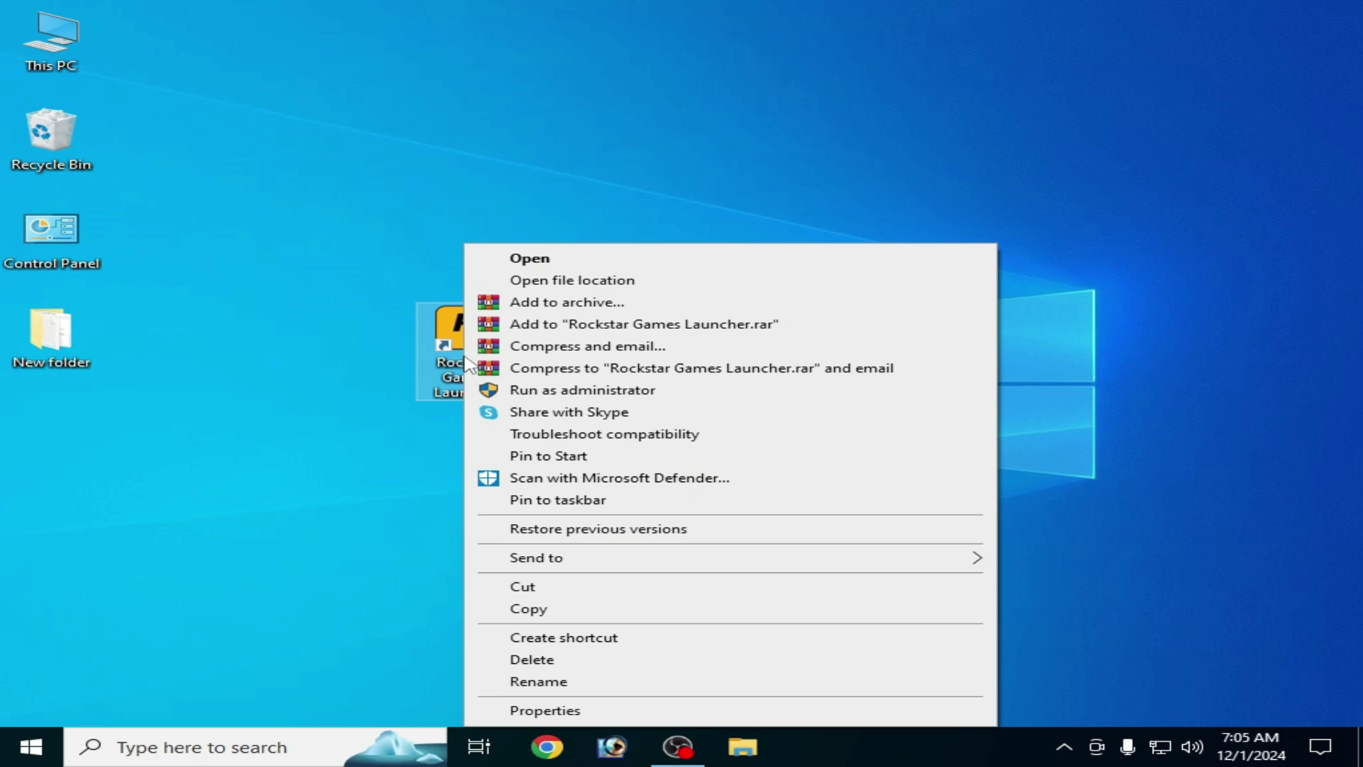
pyautogui.click(554, 279)
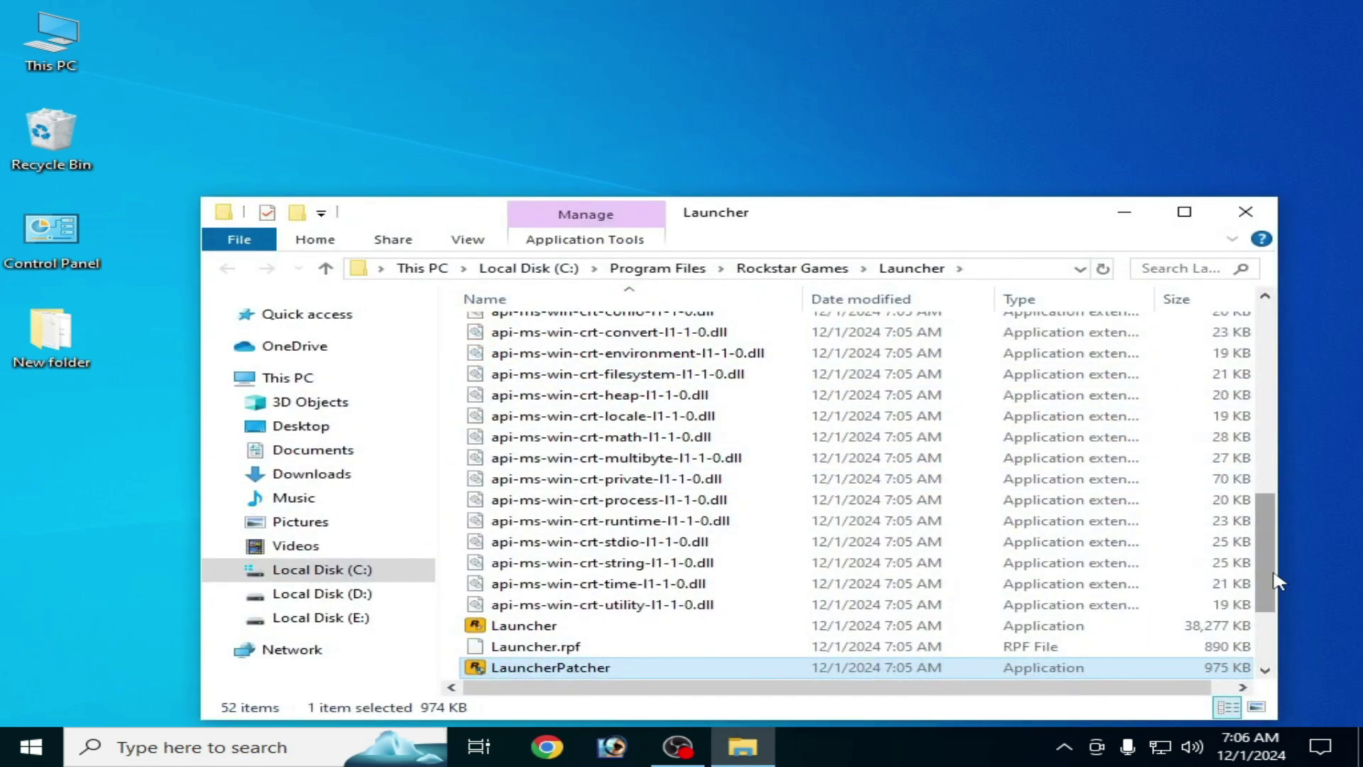
pyautogui.moveTo(1279, 581); pyautogui.dragTo(1278, 373)
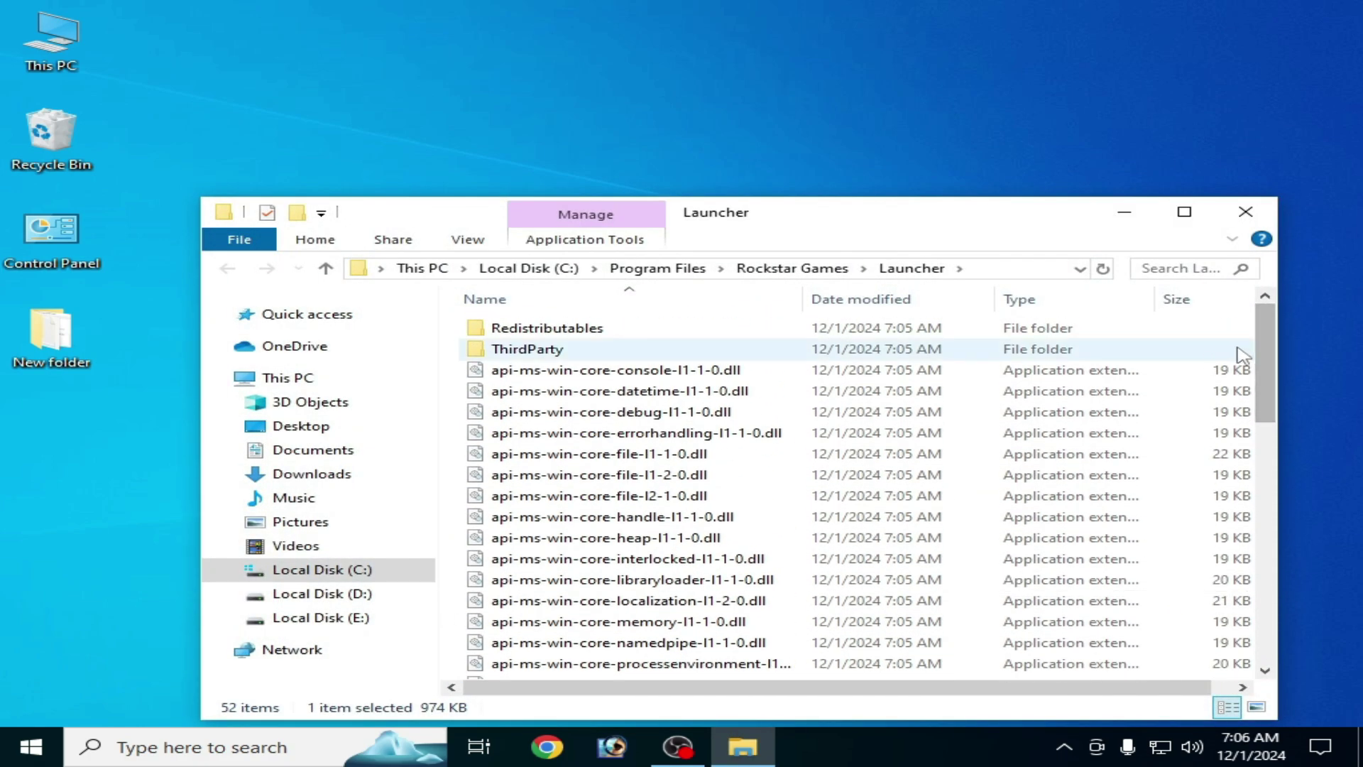
pyautogui.doubleClick(51, 40)
pyautogui.click(637, 407)
pyautogui.doubleClick(637, 407)
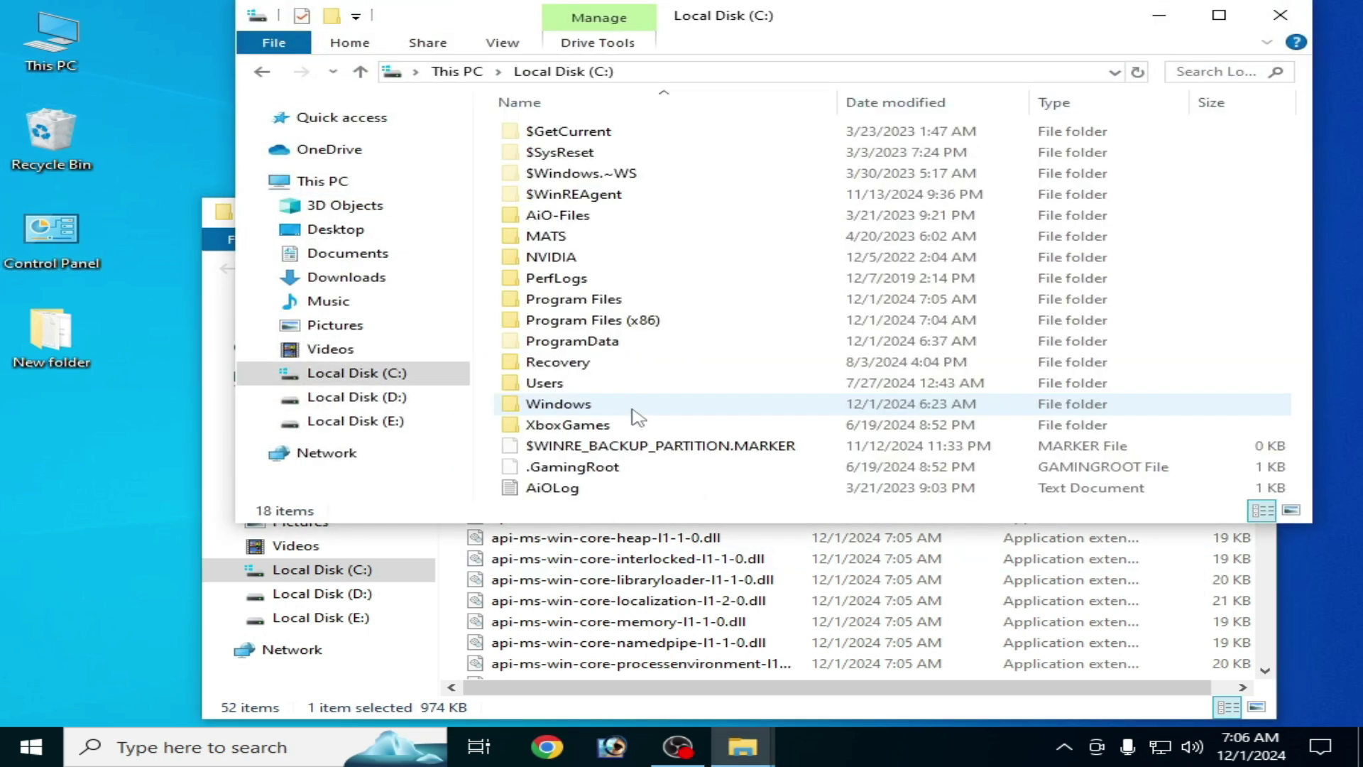
pyautogui.doubleClick(578, 298)
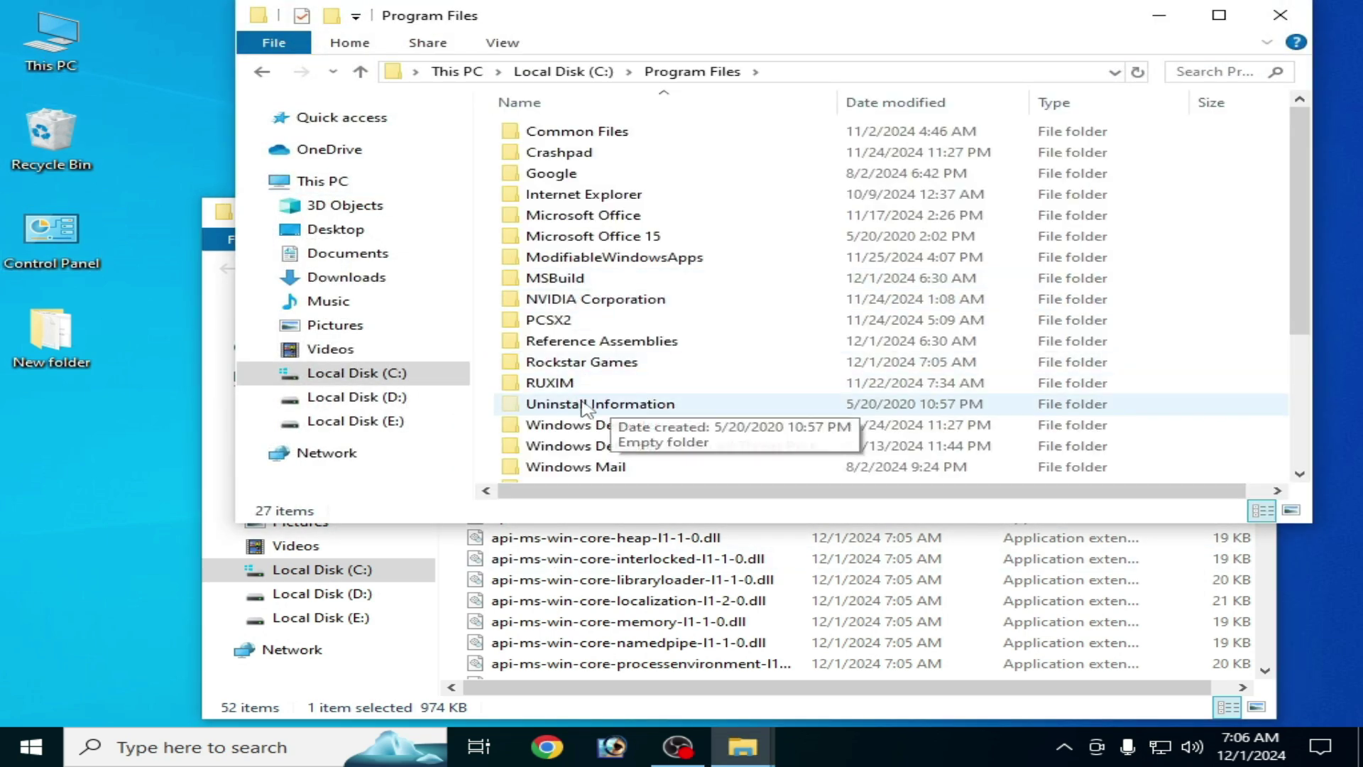
pyautogui.doubleClick(578, 362)
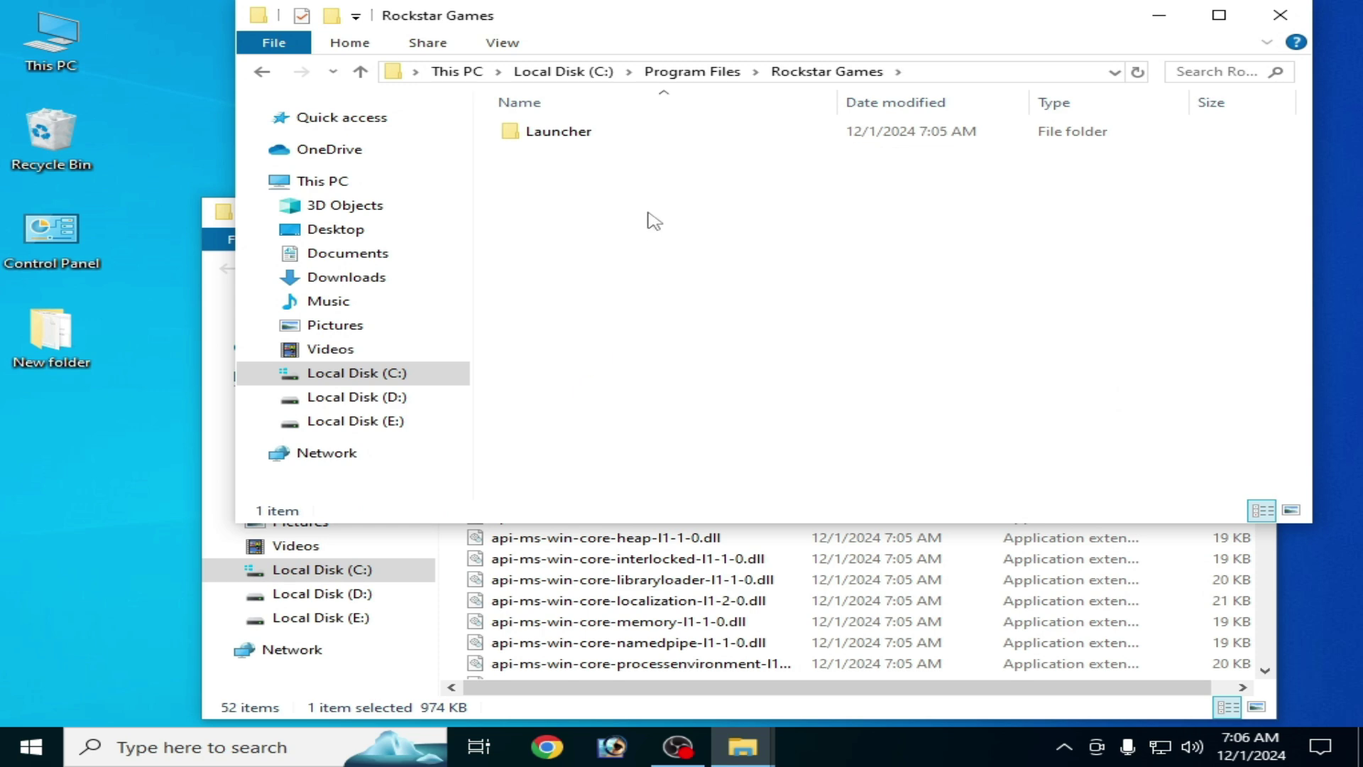
pyautogui.doubleClick(578, 131)
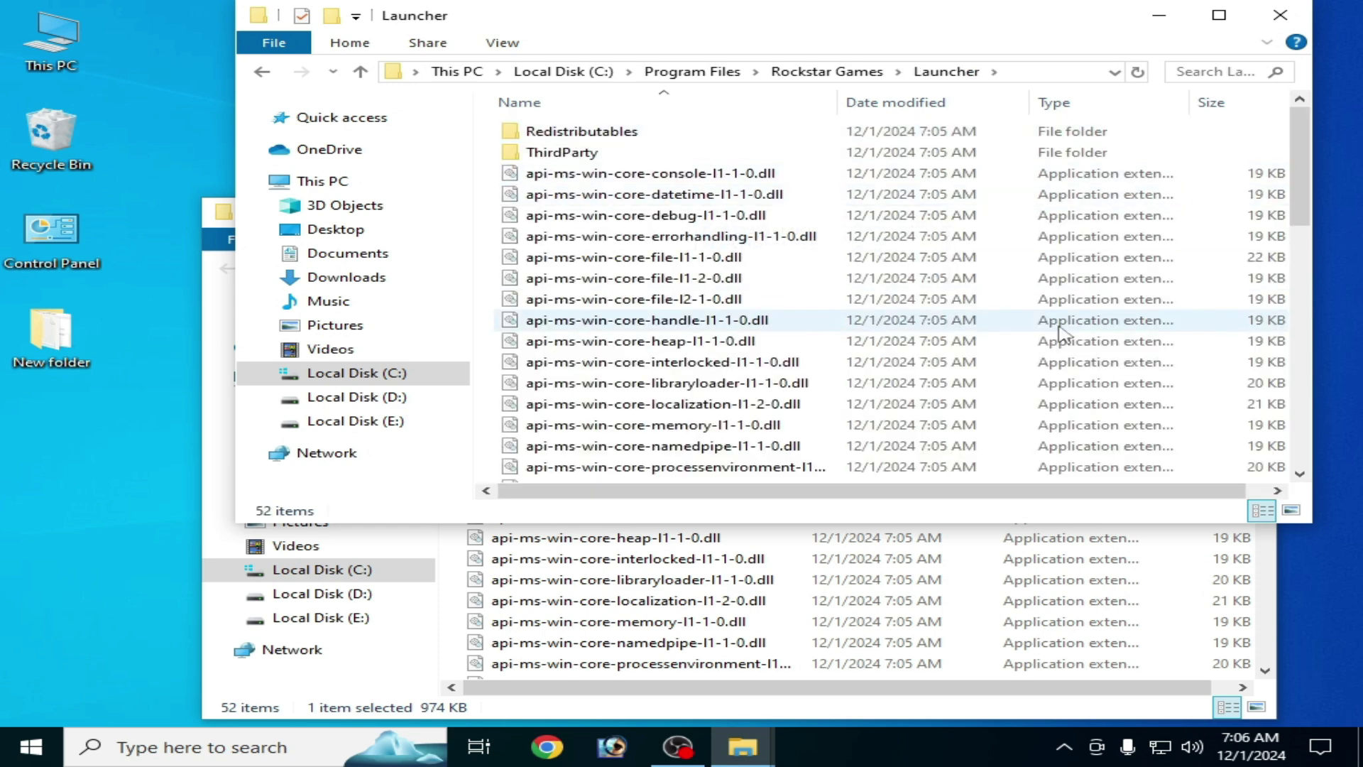
pyautogui.scroll(-12, 1289, 187)
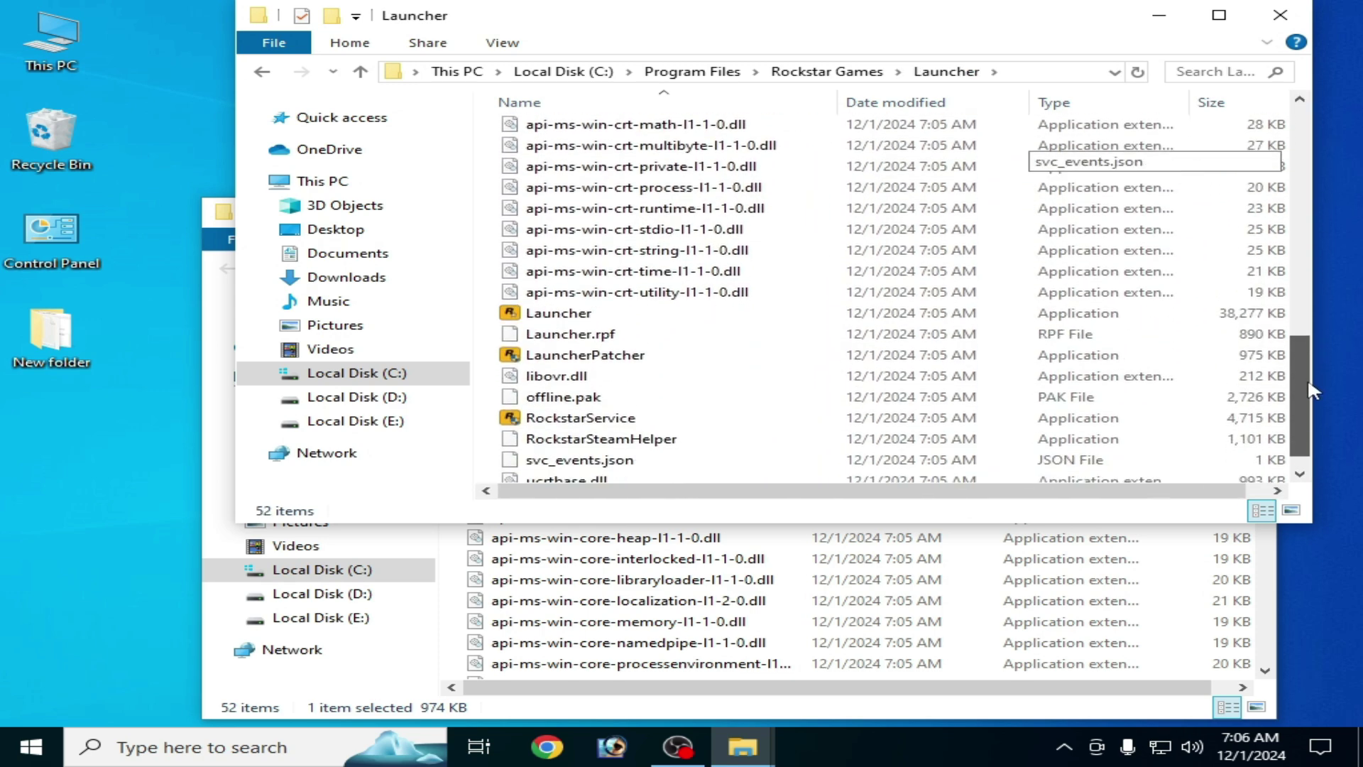
pyautogui.scroll(12, 1065, 213)
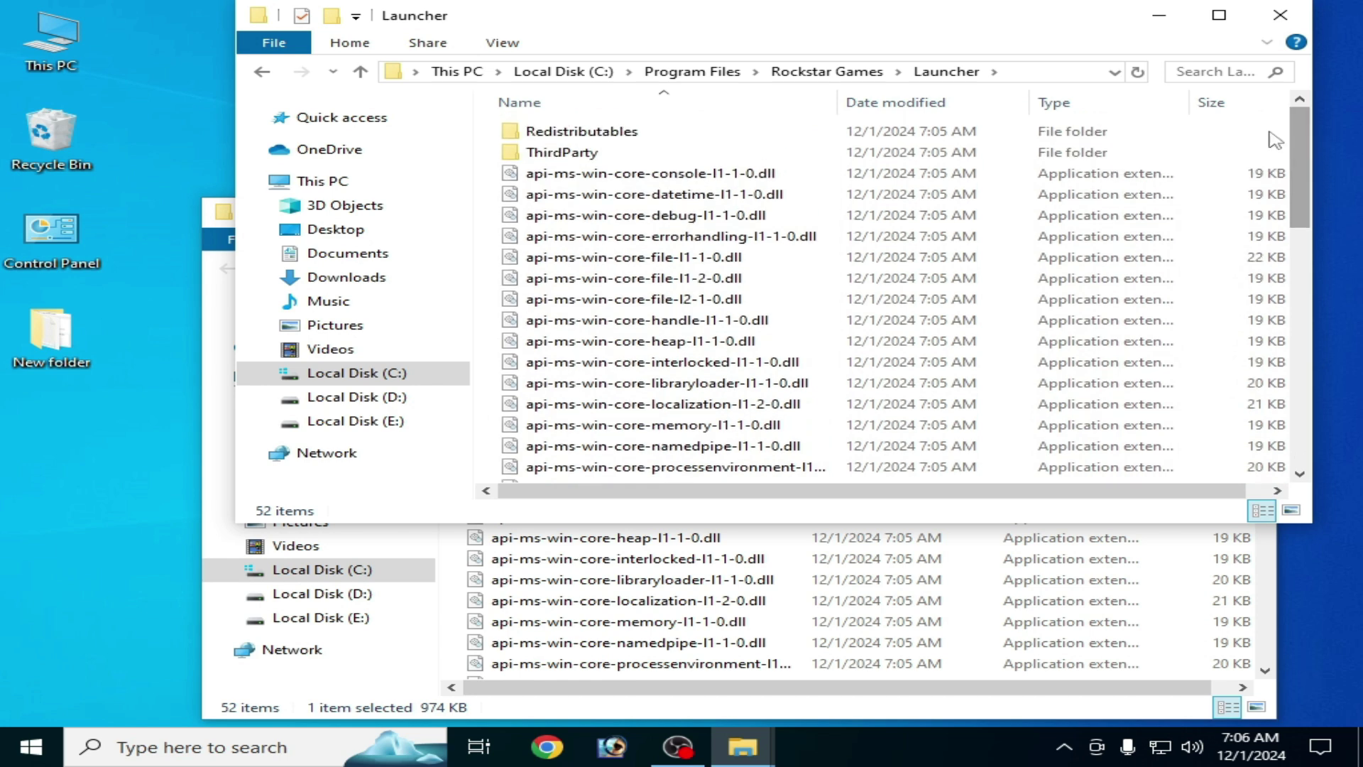
# Check the Redistributables\VCRed folder, return to Launcher, and close the duplicate Launcher window
pyautogui.click(257, 71)
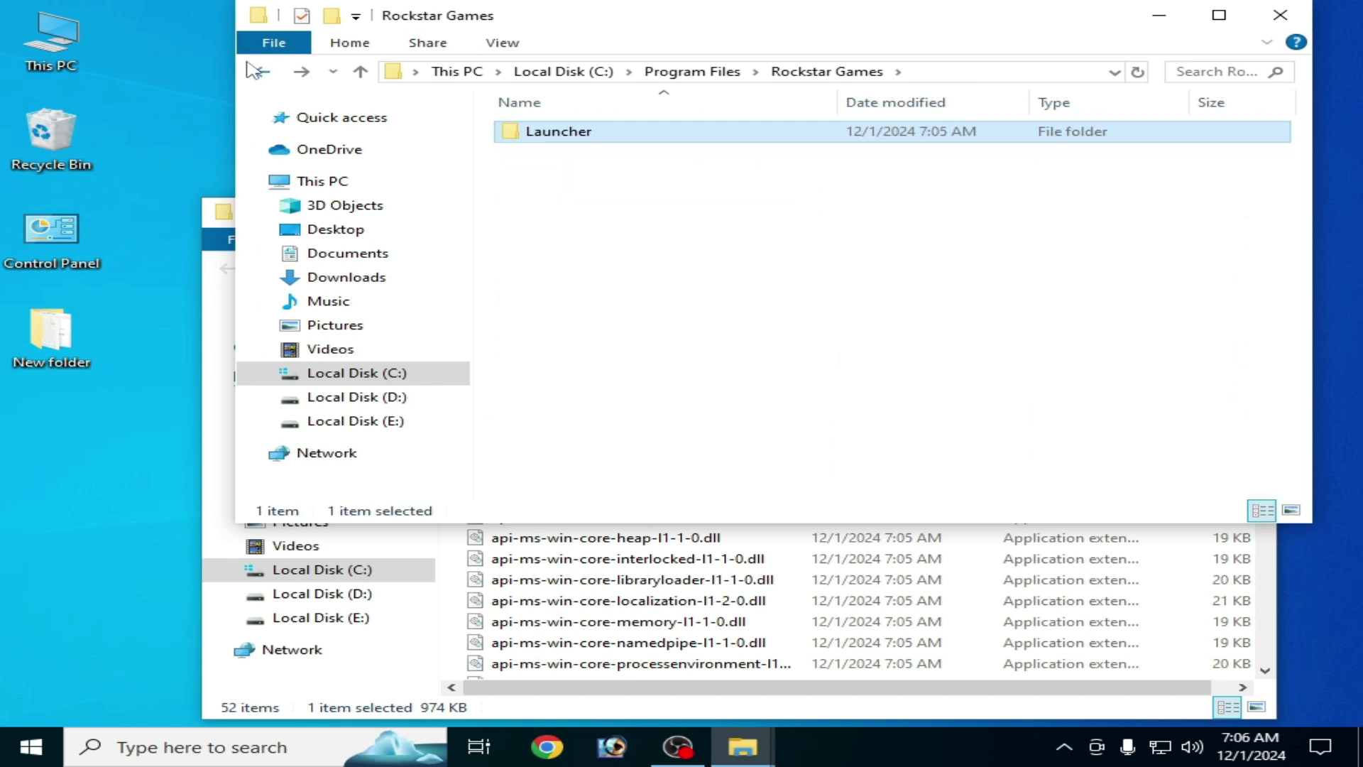
pyautogui.click(257, 71)
pyautogui.doubleClick(575, 364)
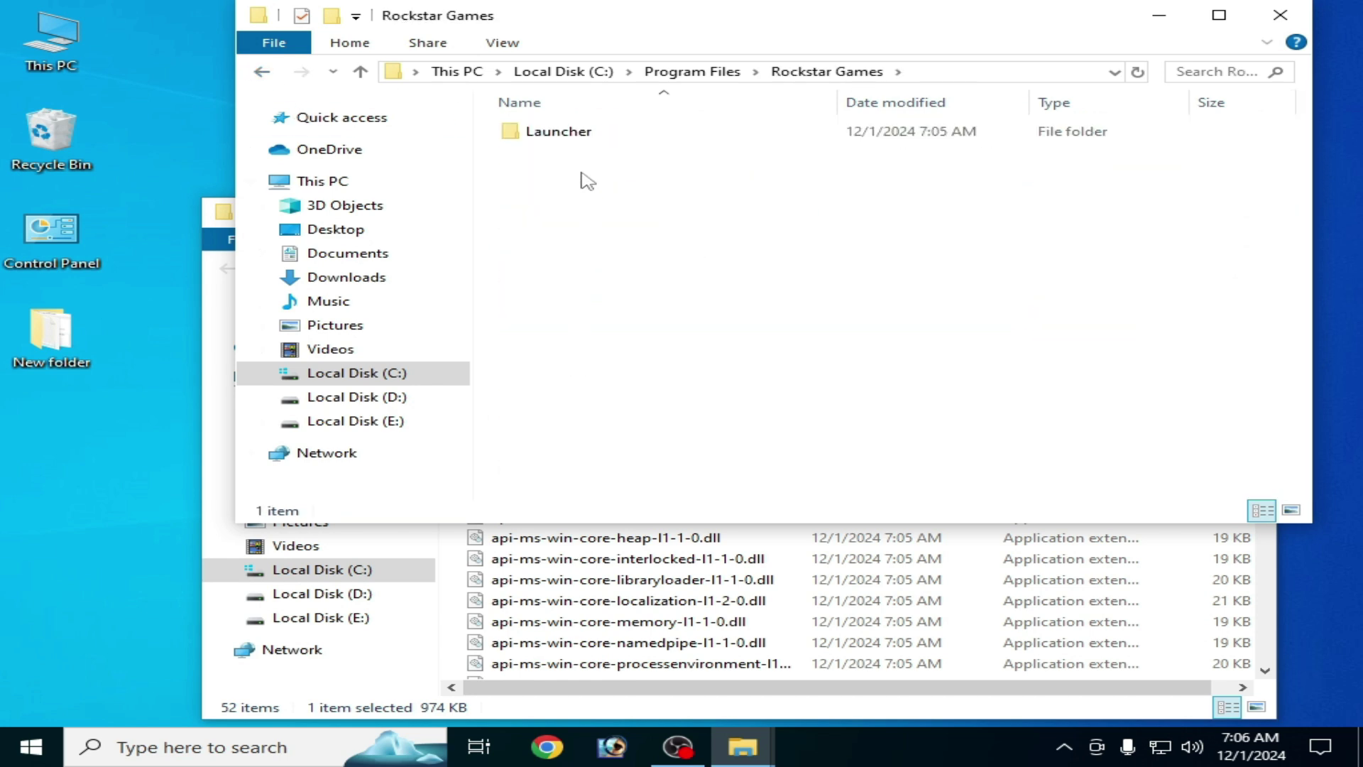
pyautogui.doubleClick(586, 138)
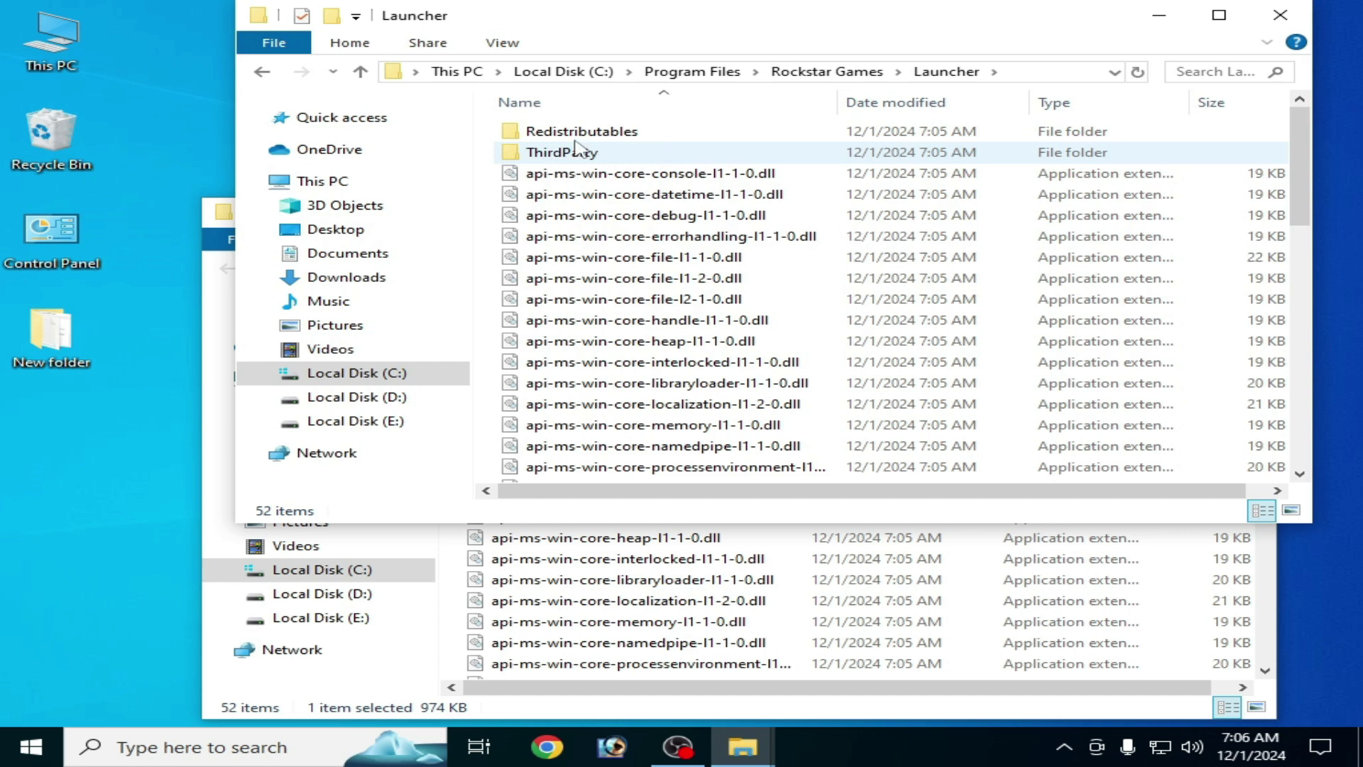
pyautogui.doubleClick(579, 132)
pyautogui.doubleClick(554, 132)
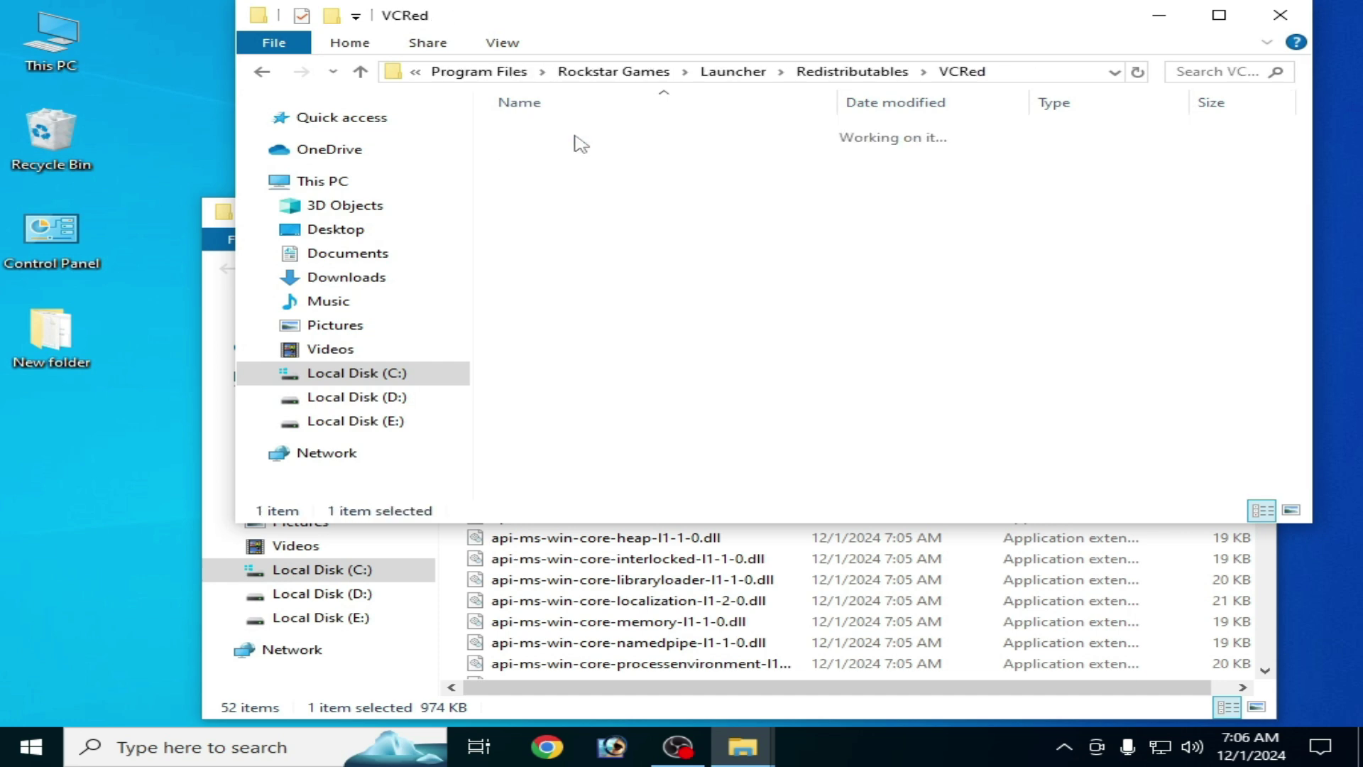
pyautogui.click(262, 72)
pyautogui.click(262, 71)
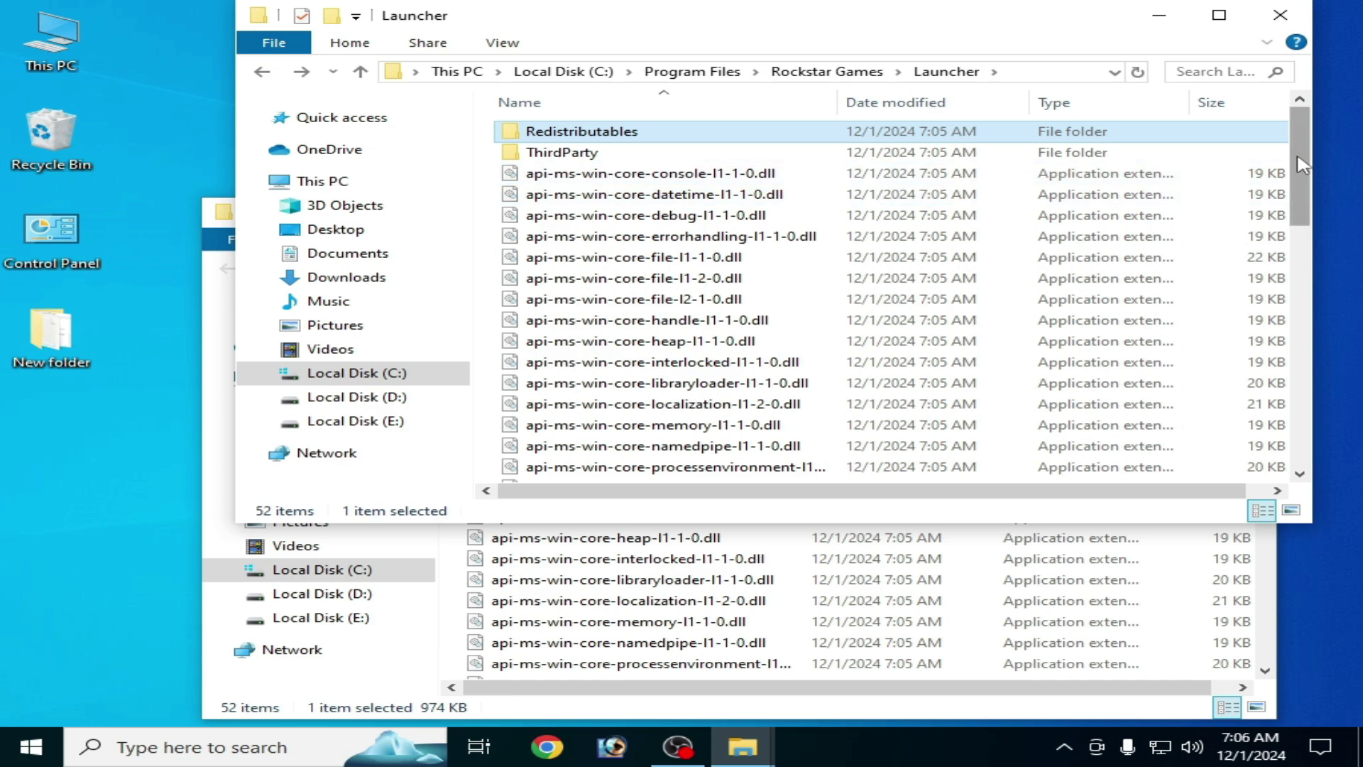
pyautogui.scroll(-10, 618, 198)
pyautogui.click(1073, 583)
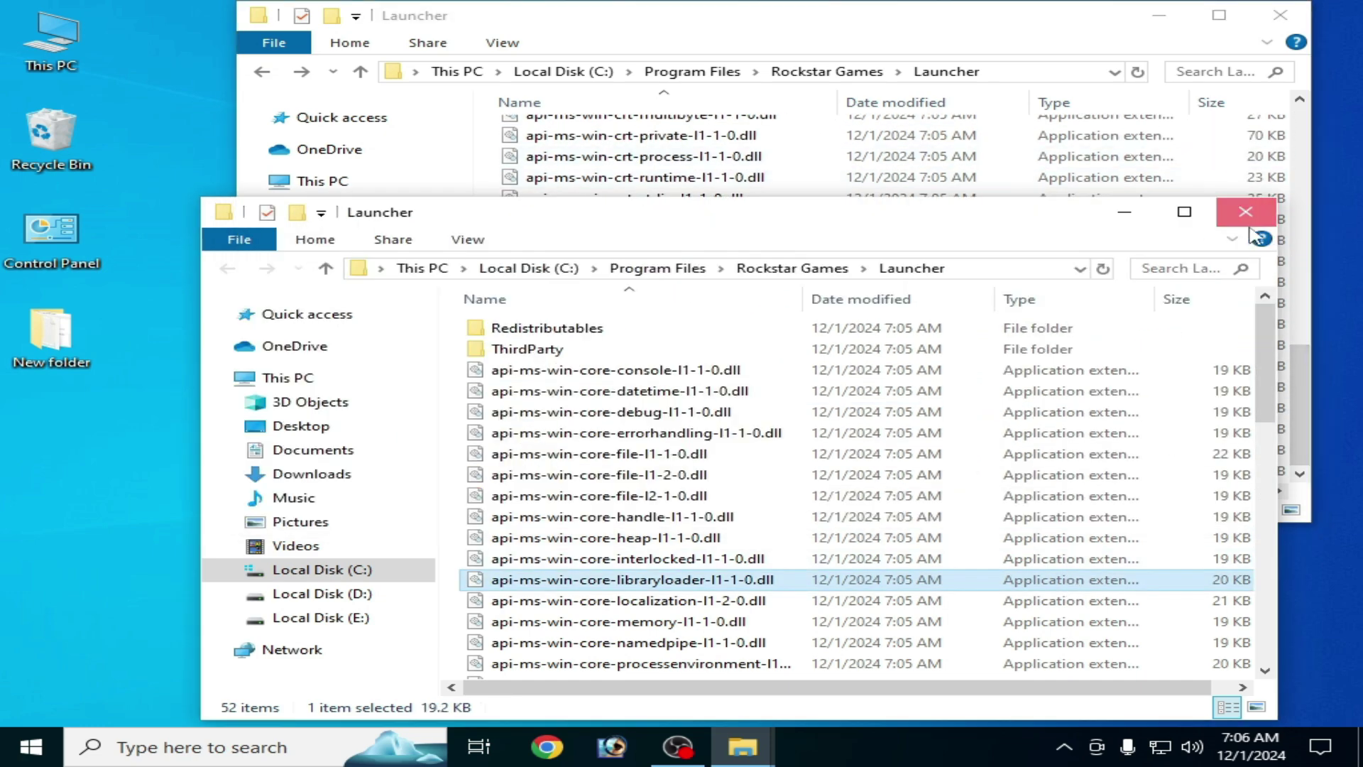
pyautogui.click(1260, 206)
# Run LauncherPatcher as administrator and close its update window
pyautogui.moveTo(1307, 359); pyautogui.dragTo(989, 344)
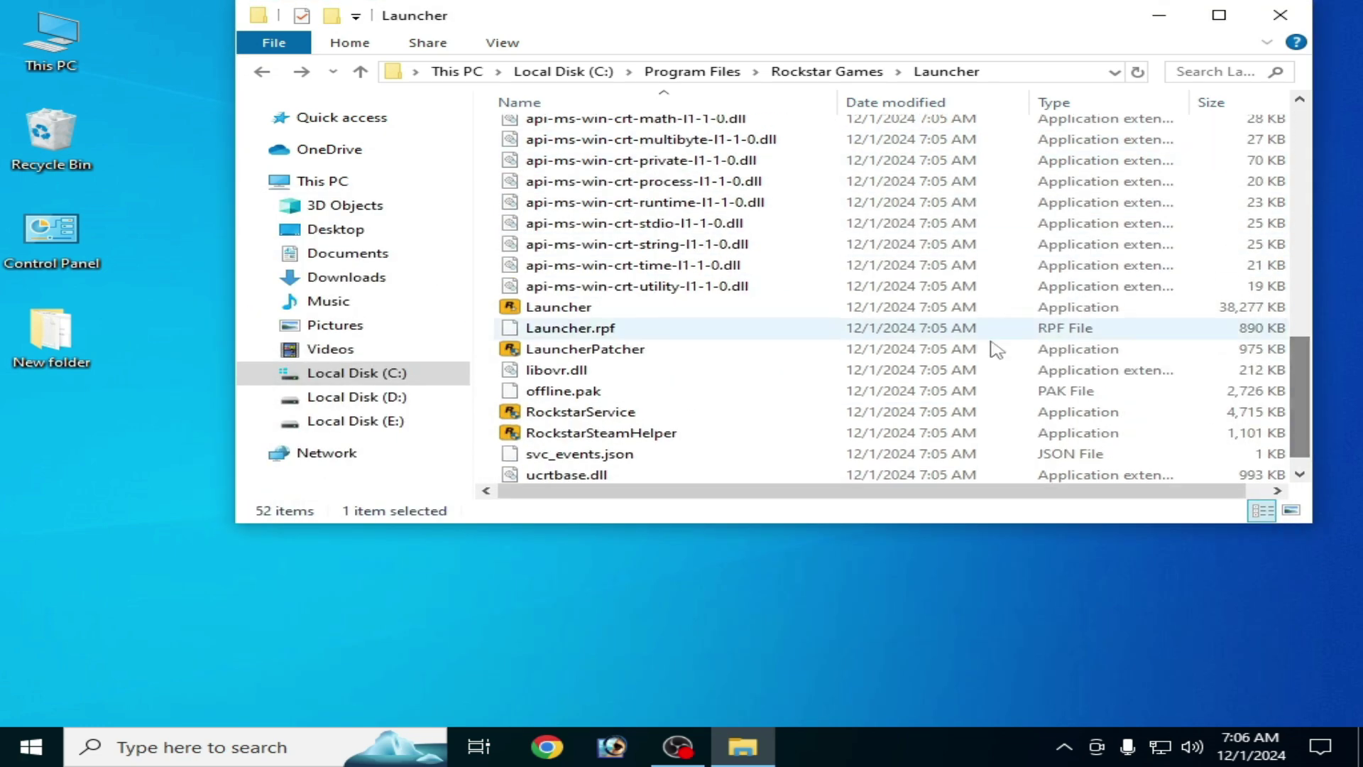
pyautogui.click(615, 350)
pyautogui.rightClick(615, 351)
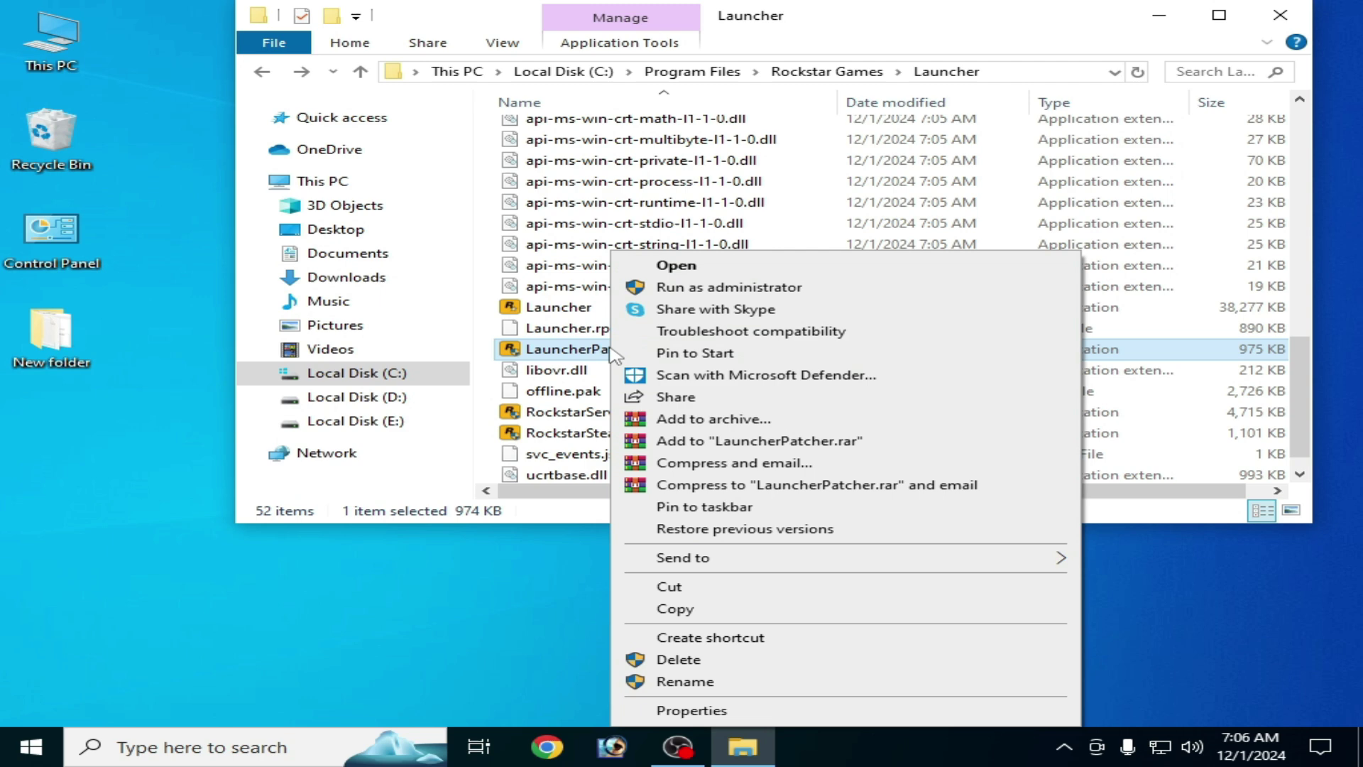
pyautogui.click(693, 287)
pyautogui.rightClick(568, 291)
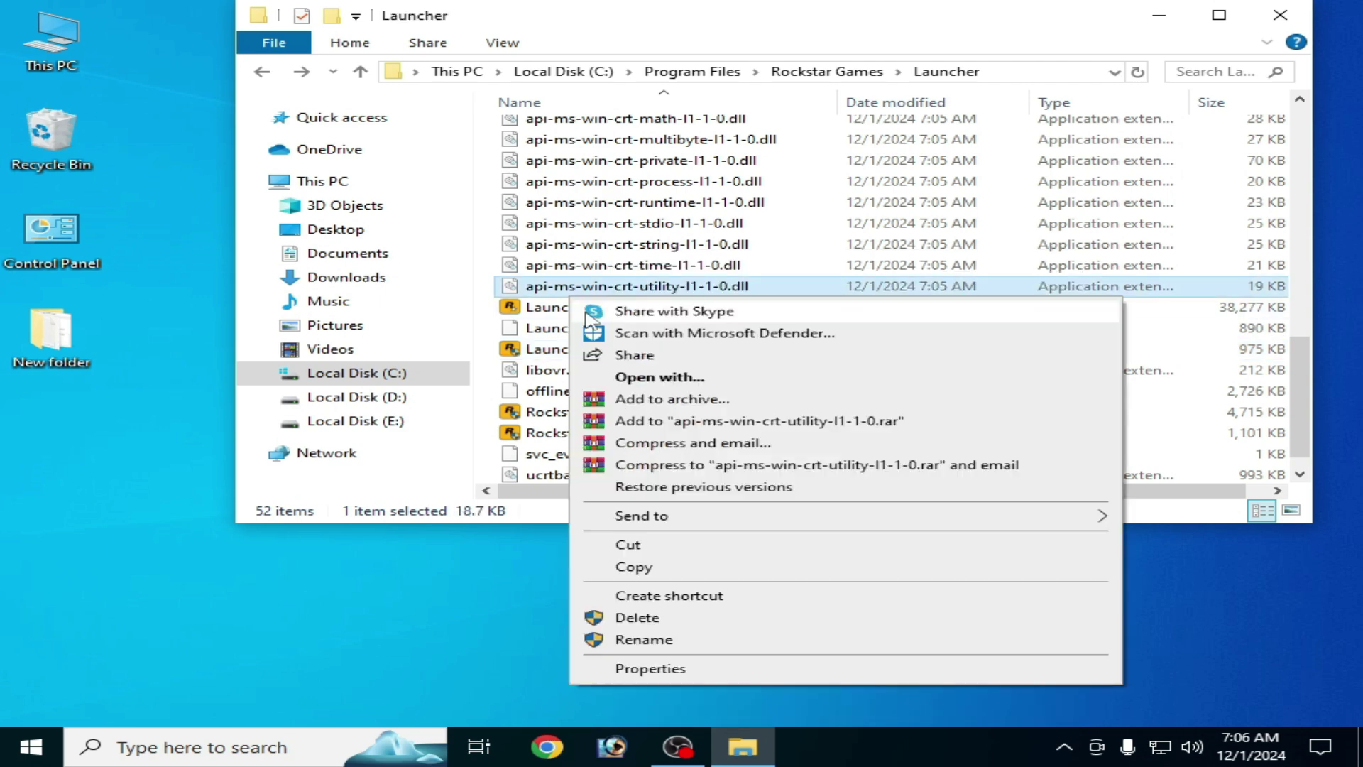
pyautogui.rightClick(550, 309)
pyautogui.click(541, 353)
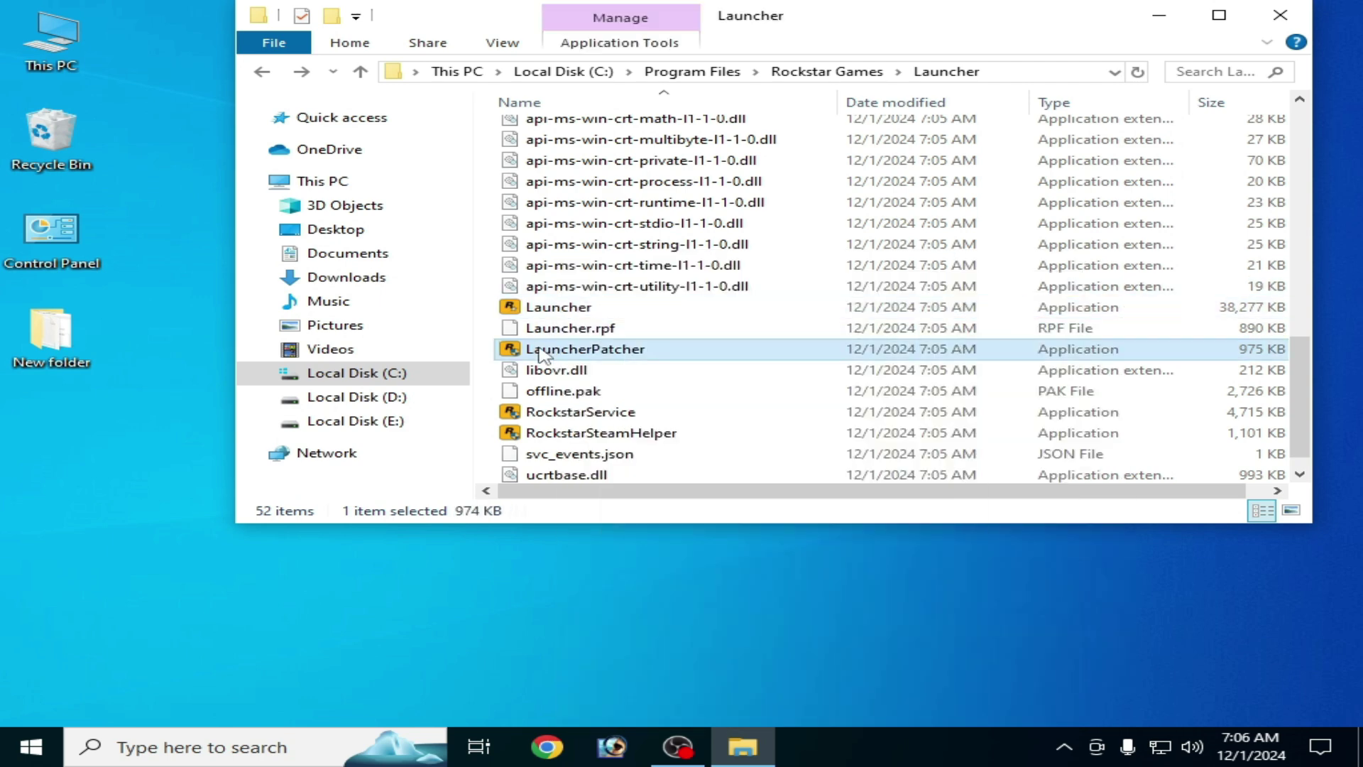
pyautogui.rightClick(591, 359)
pyautogui.click(619, 264)
pyautogui.click(990, 183)
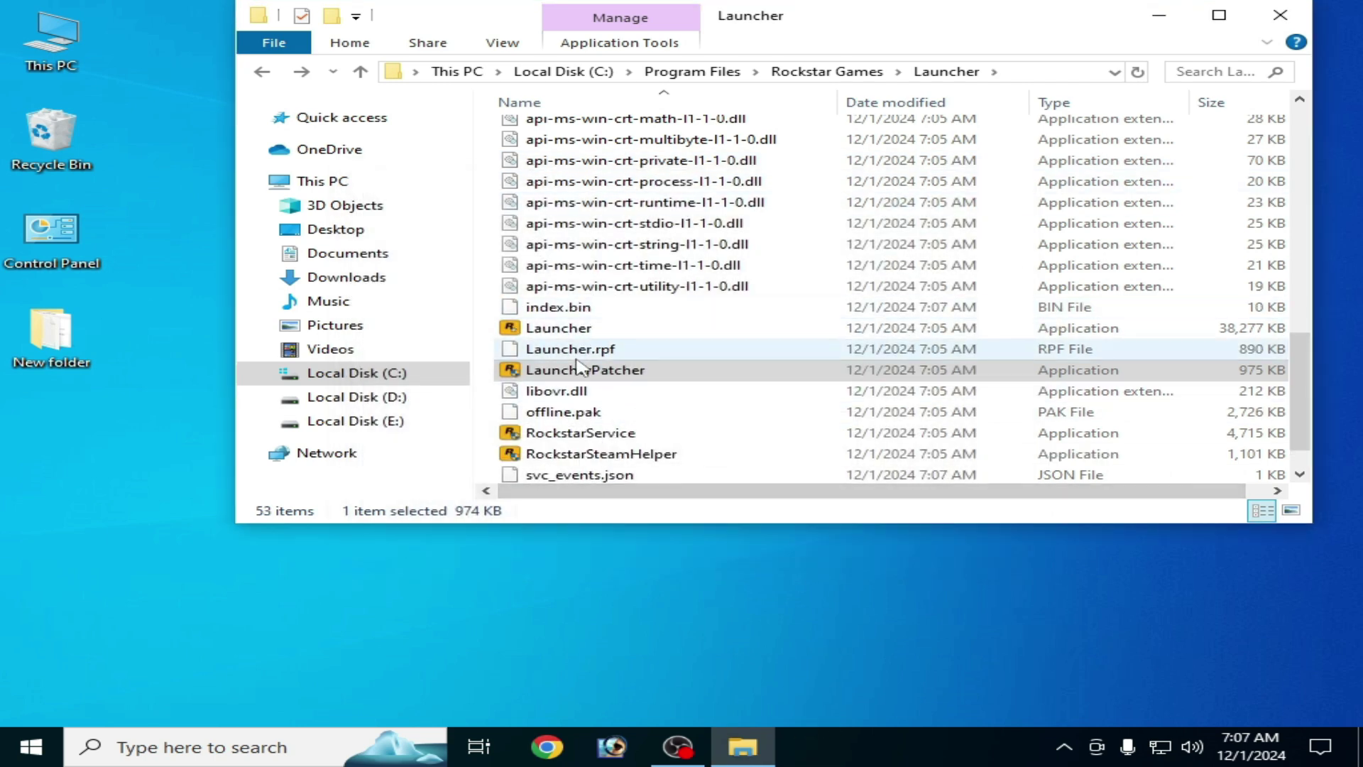
# Start the Launcher application and close it once the sign-in window appears
pyautogui.click(576, 328)
pyautogui.rightClick(579, 329)
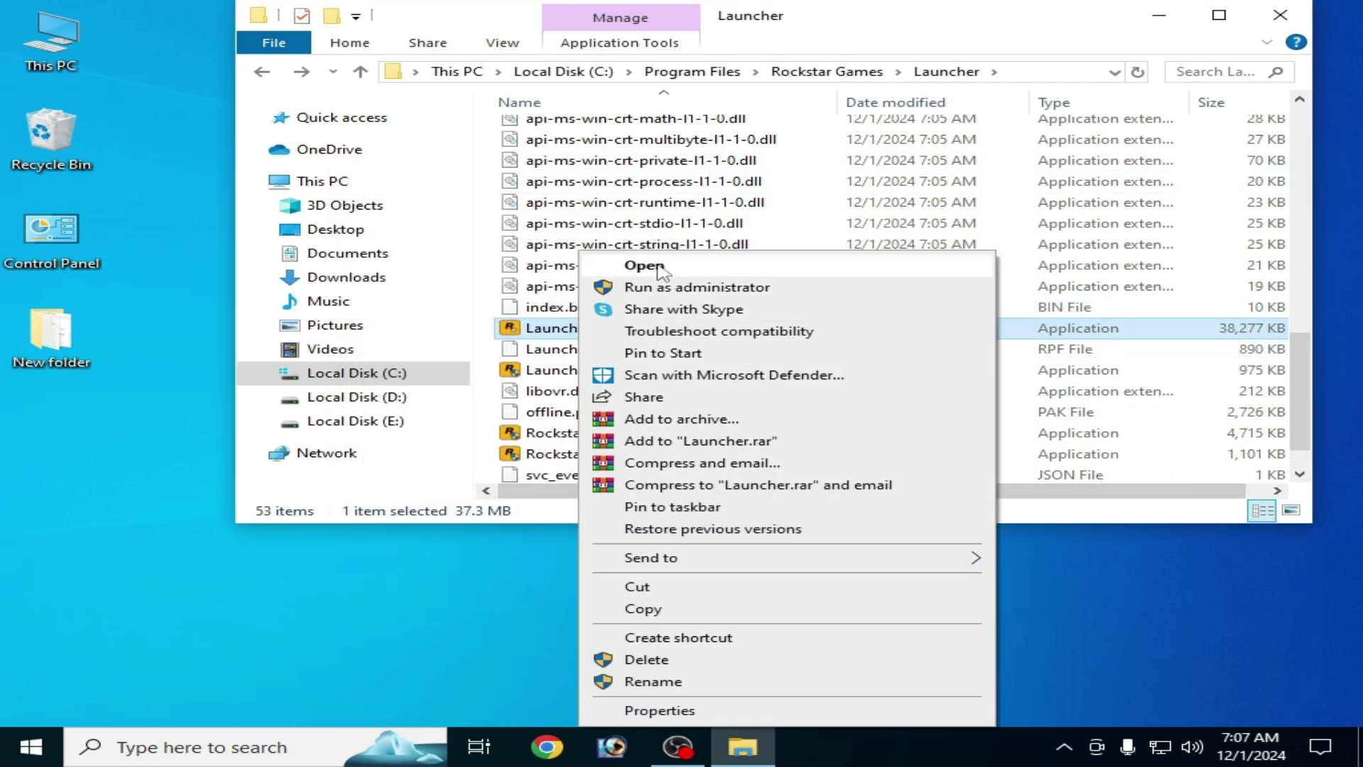
pyautogui.click(696, 288)
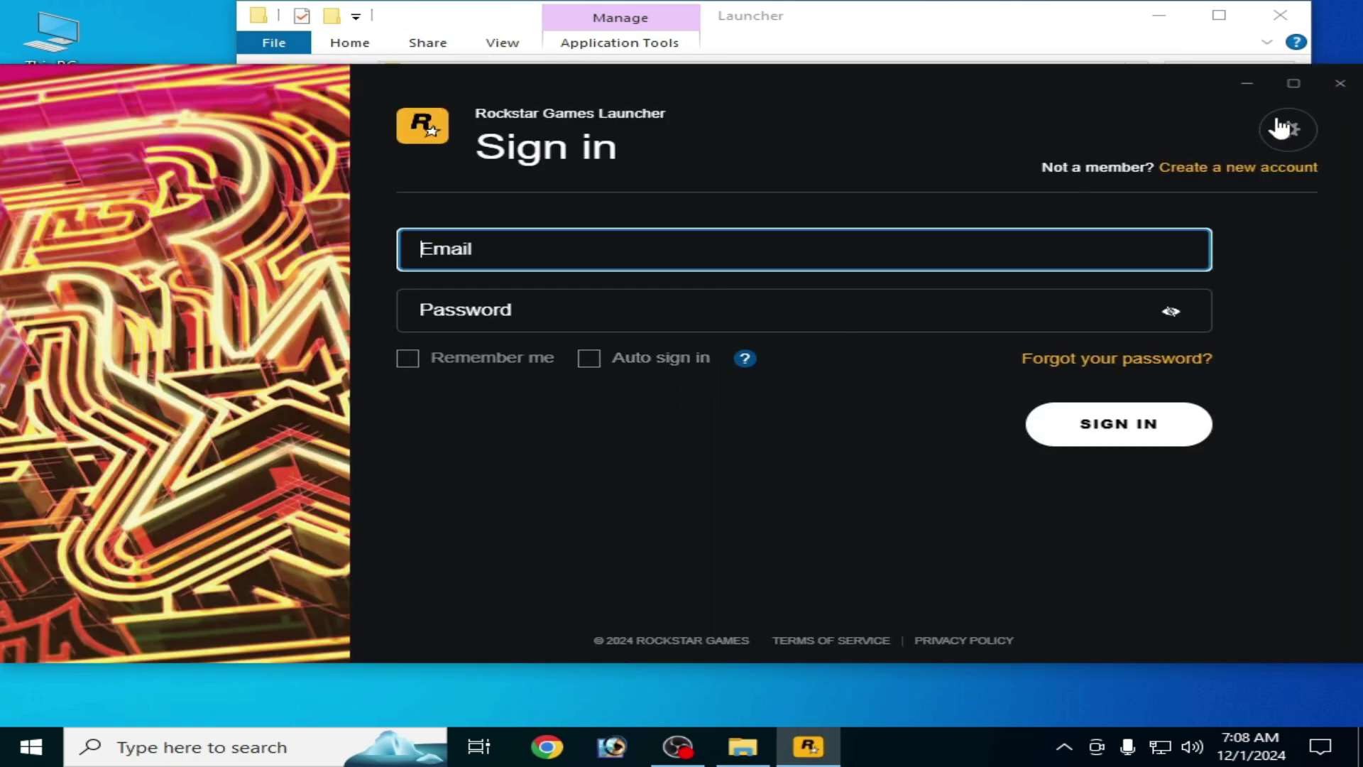
pyautogui.click(1339, 84)
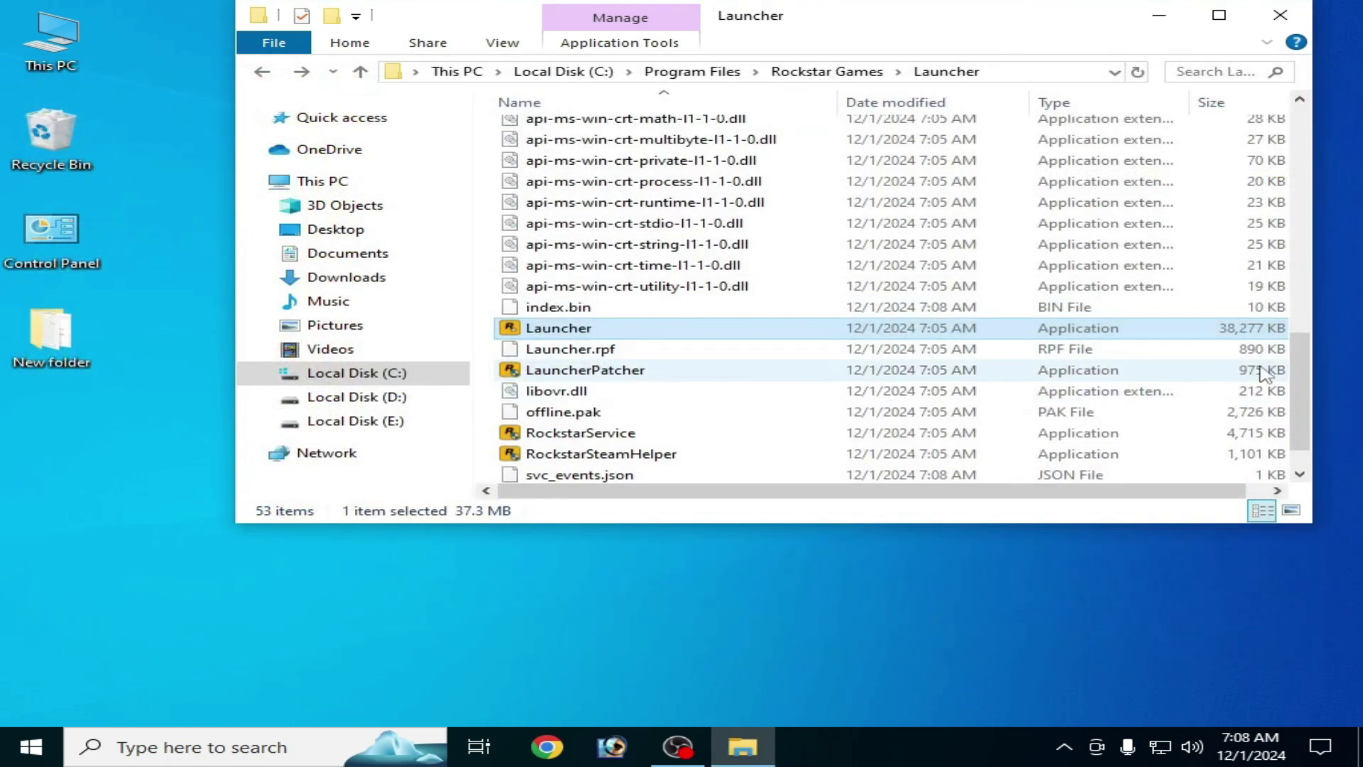
# Locate the 83,105 KB Social-Club-Setup in Redistributables\SocialClub without running it, then close Explorer
pyautogui.scroll(12, 1264, 369)
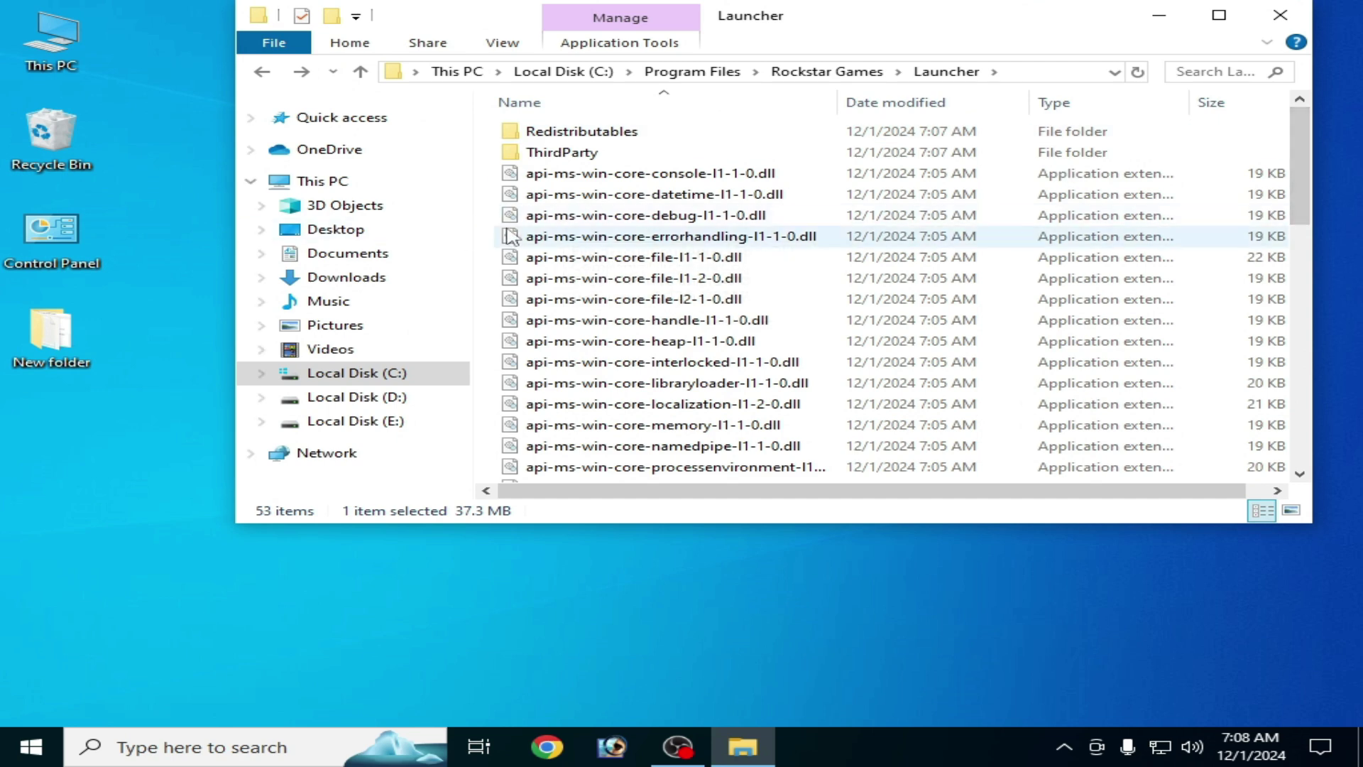
pyautogui.doubleClick(598, 135)
pyautogui.doubleClick(599, 135)
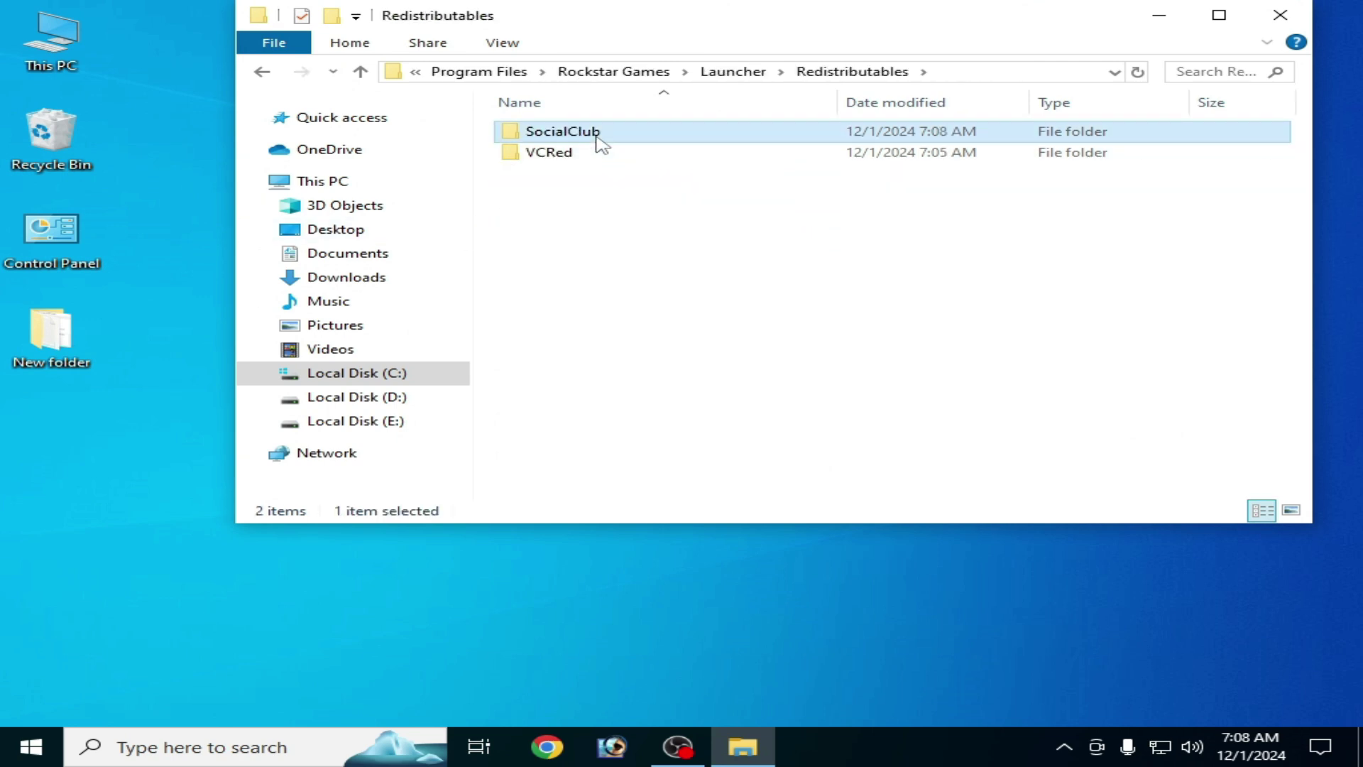
pyautogui.click(598, 139)
pyautogui.rightClick(597, 138)
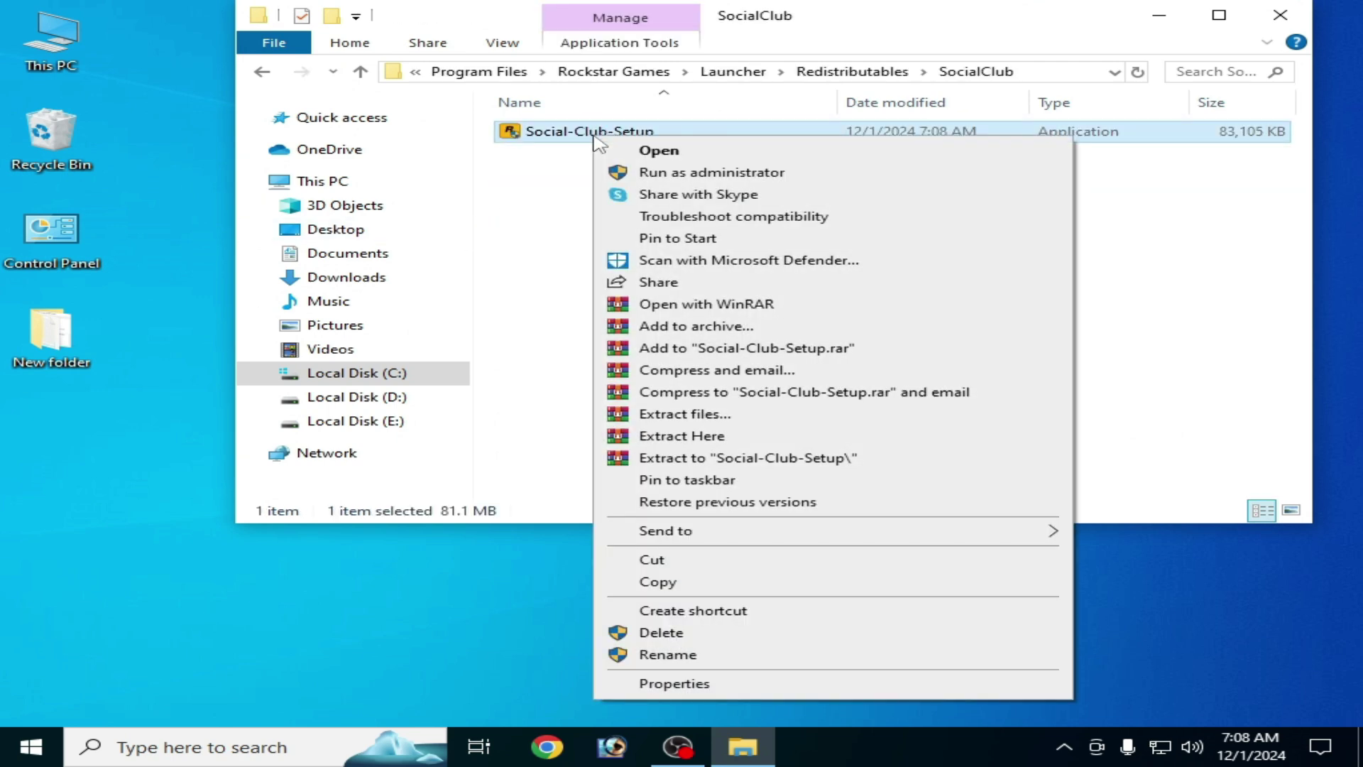
pyautogui.click(562, 188)
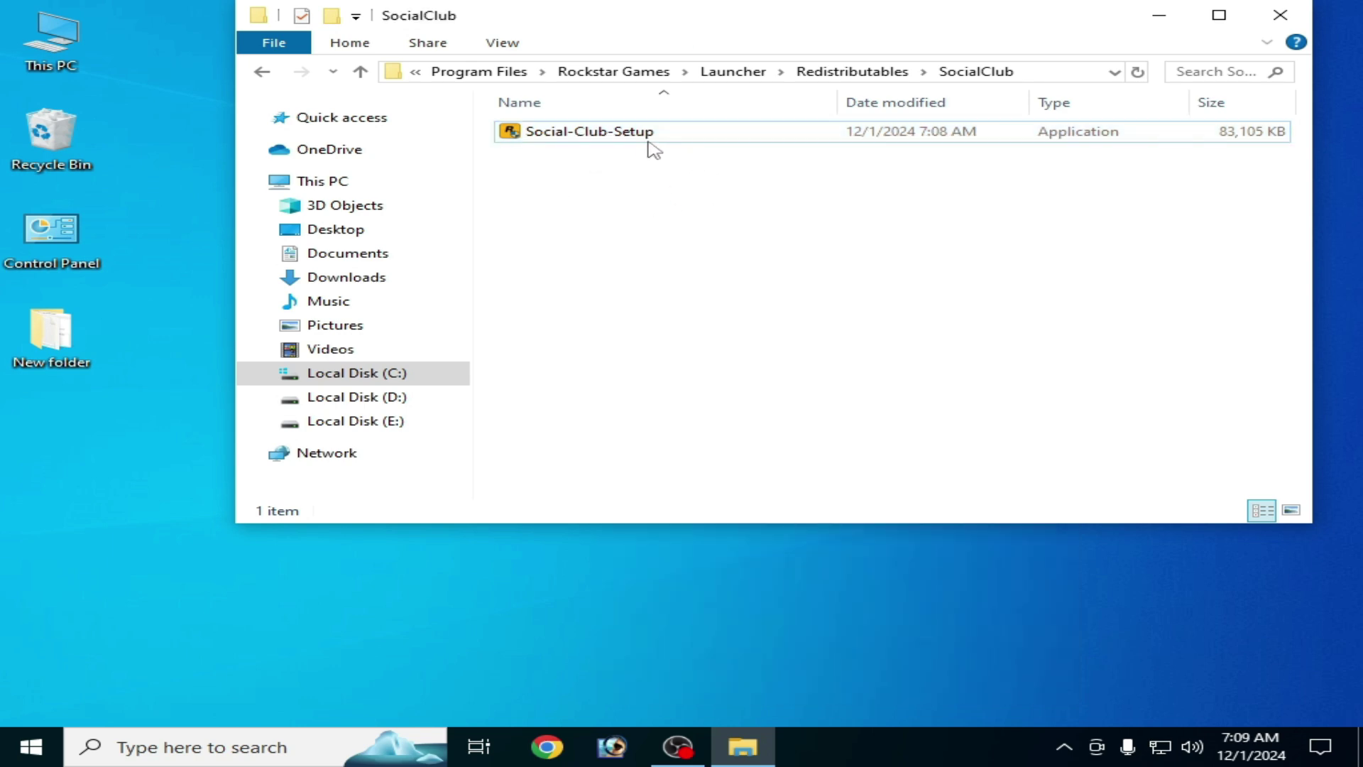
pyautogui.click(262, 71)
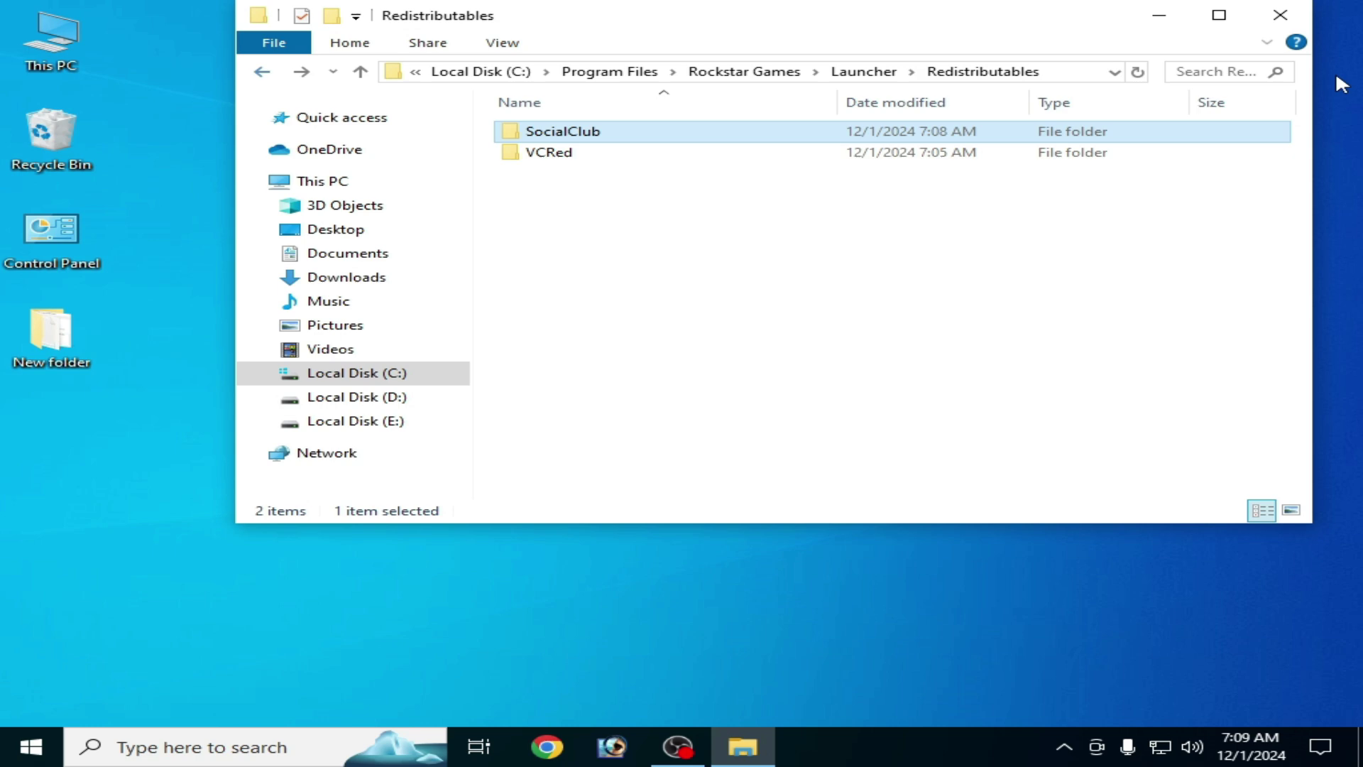
pyautogui.click(1281, 16)
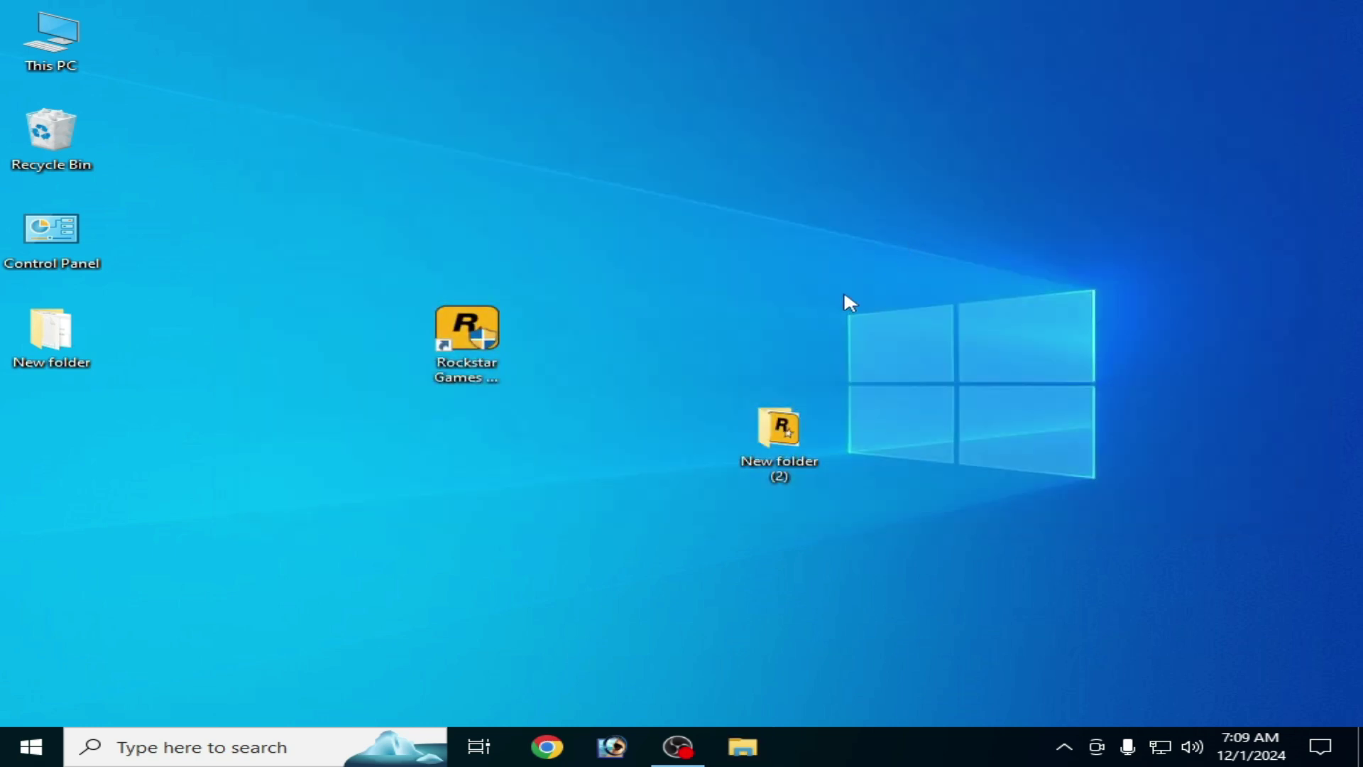